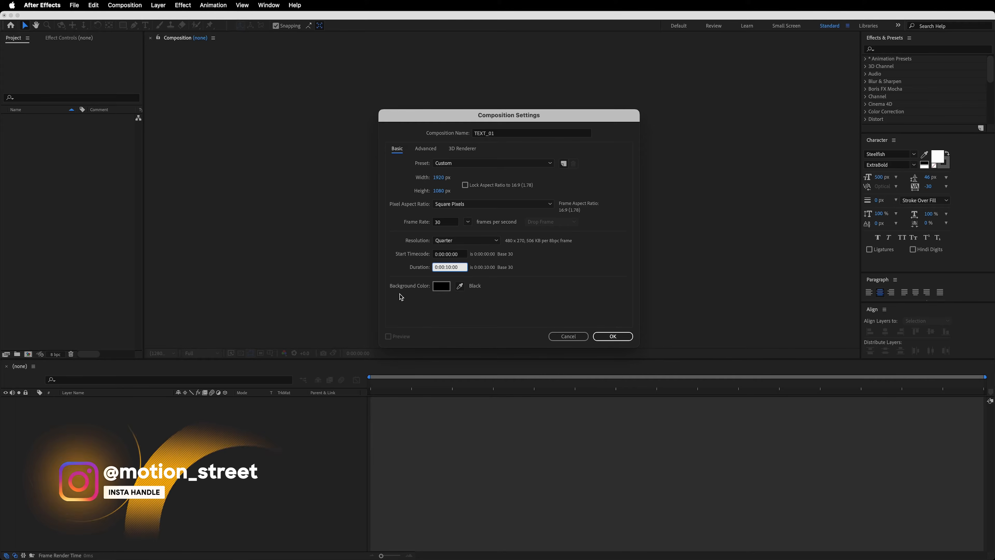
# - Keep the background black and create the 1920 x 1080, 30 fps, 10-second composition TEXT_01
pyautogui.click(441, 285)
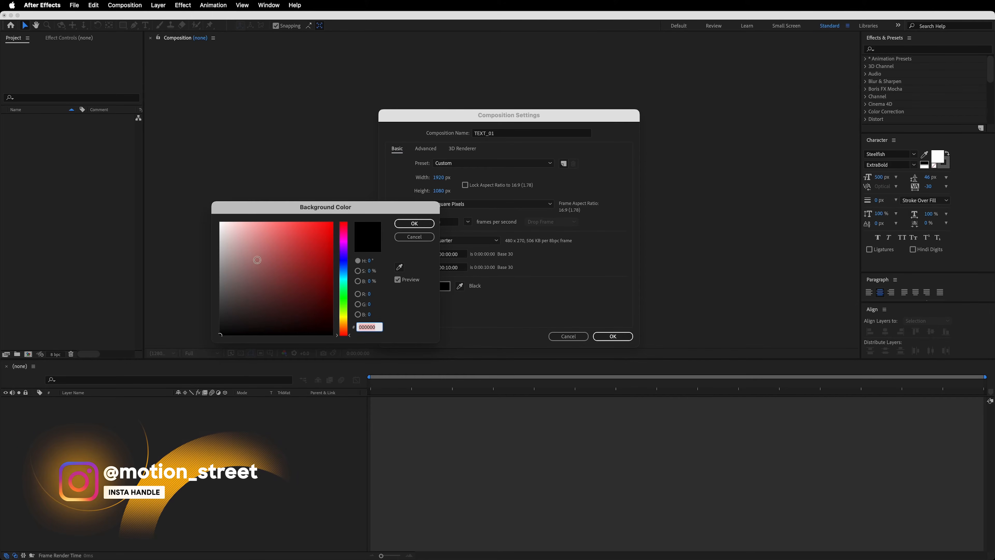
pyautogui.click(414, 223)
pyautogui.click(613, 336)
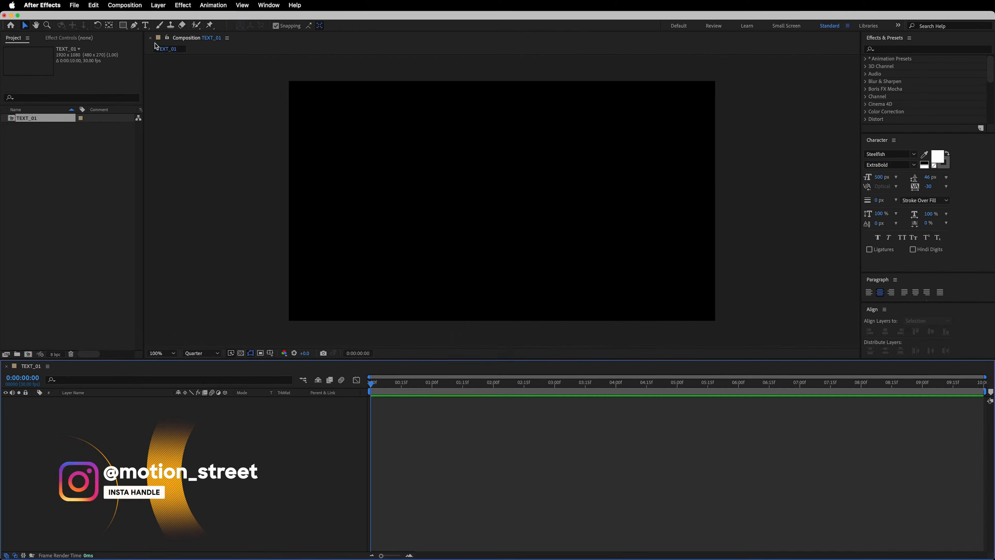
# - Add a paragraph text box covering nearly the whole composition frame with the text "BOND"
pyautogui.press('super+t')
pyautogui.moveTo(415, 162); pyautogui.dragTo(715, 322)
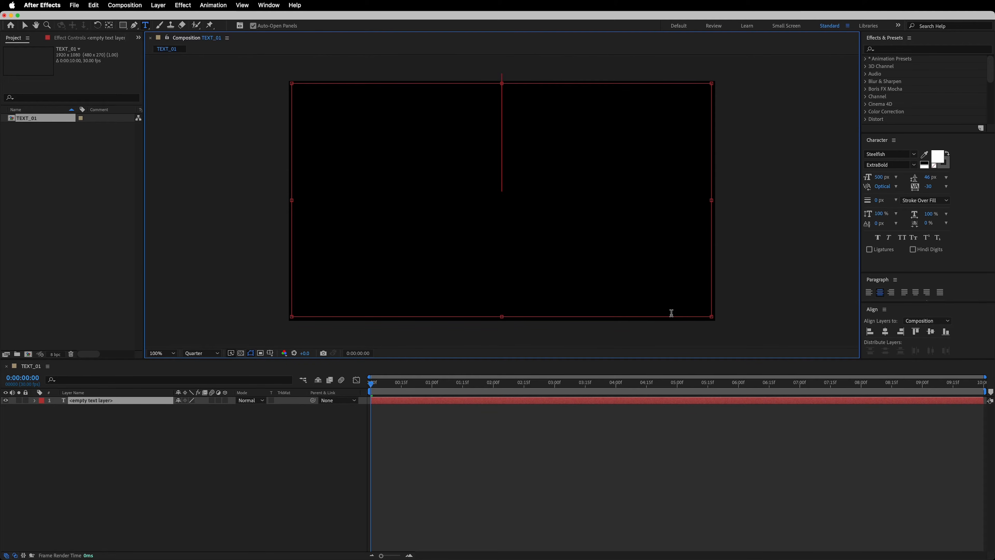
pyautogui.write('BOND')
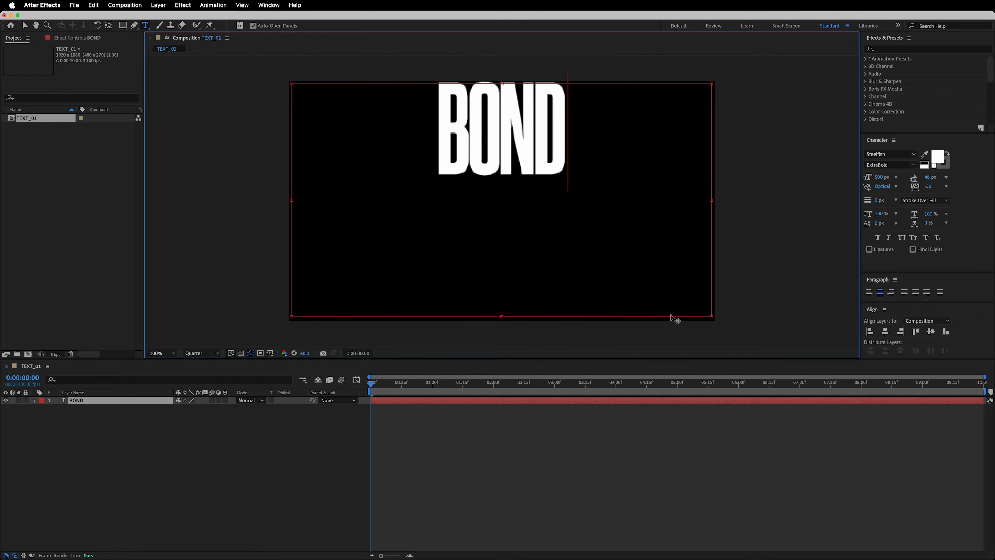
# - Set the whole word BOND to a font size of 950 px and apply Faux Bold
pyautogui.press('super+a')
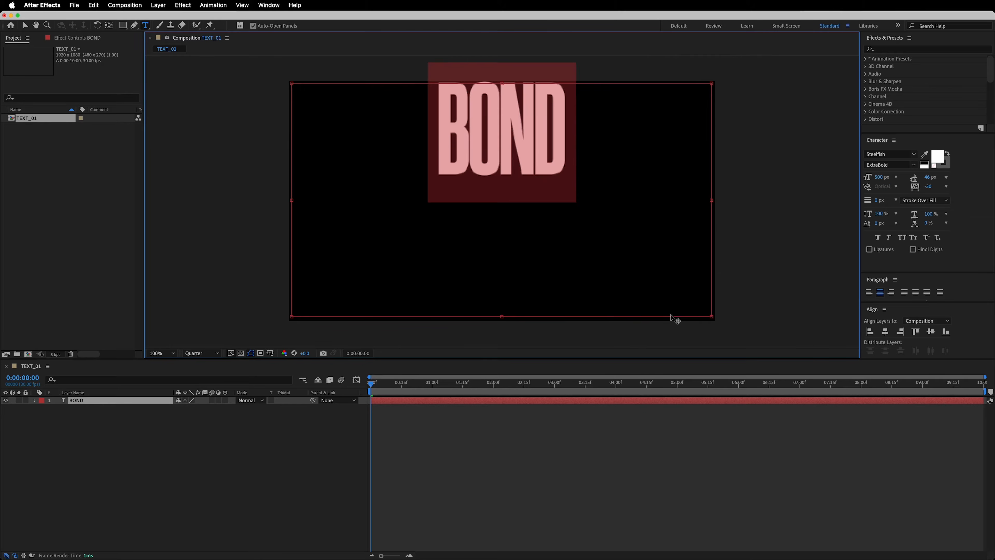
pyautogui.click(883, 177)
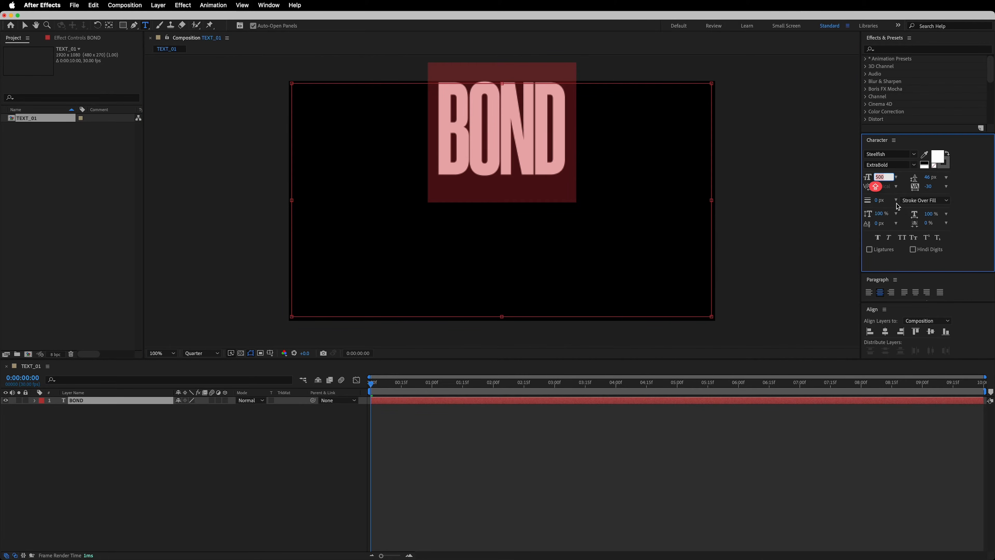
pyautogui.write('950')
pyautogui.press('Return')
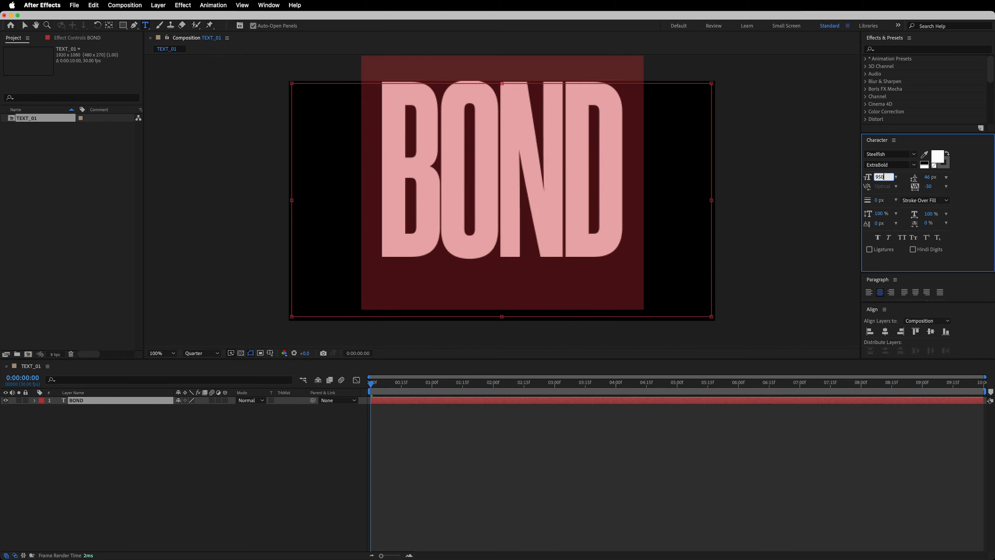
pyautogui.click(878, 237)
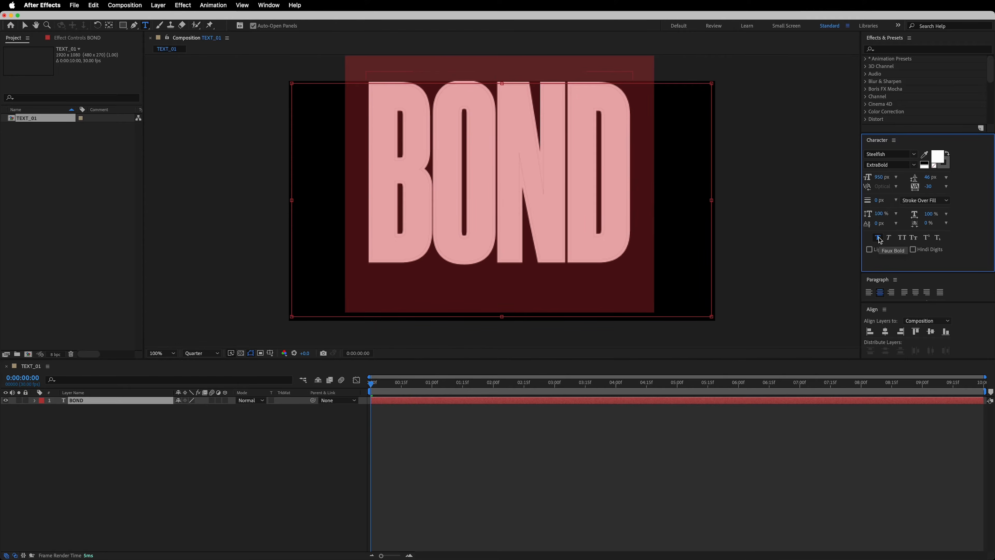
# - Center the BOND text layer horizontally and vertically in the composition
pyautogui.click(25, 26)
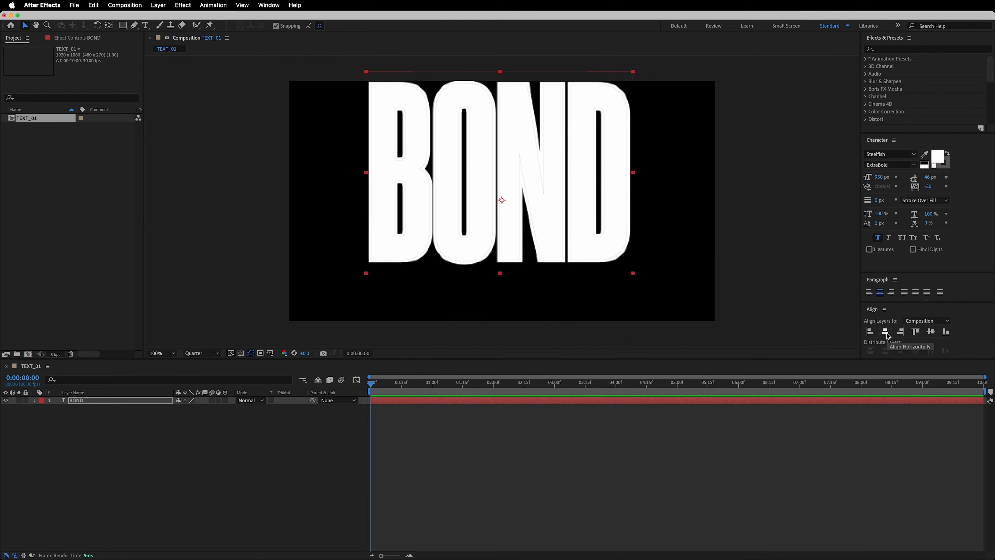
pyautogui.click(887, 336)
pyautogui.click(931, 332)
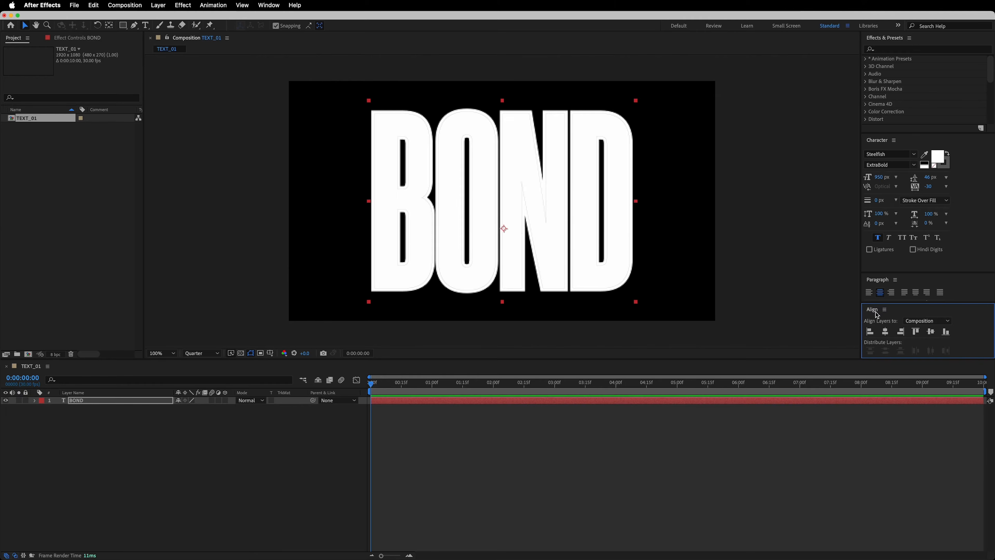
pyautogui.click(262, 4)
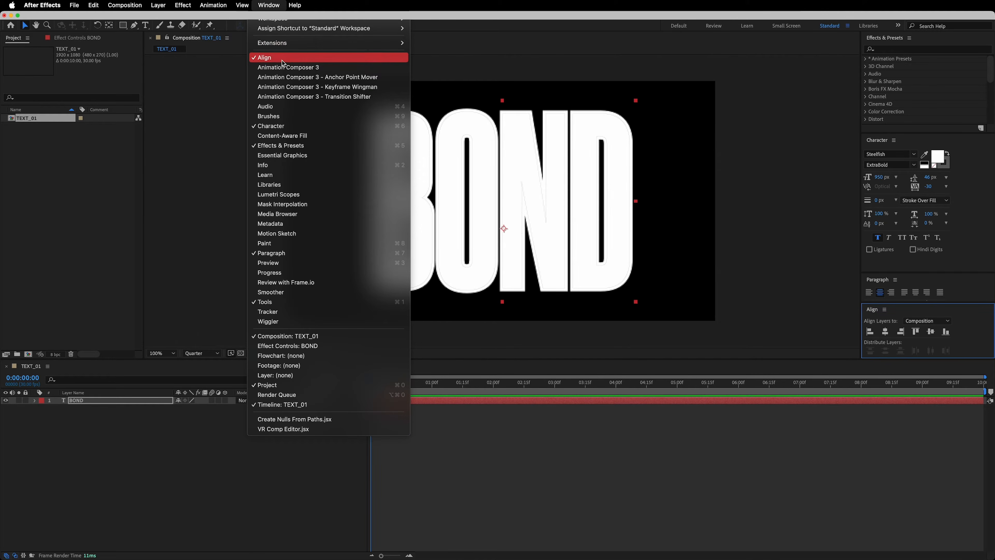
pyautogui.click(135, 412)
pyautogui.click(116, 438)
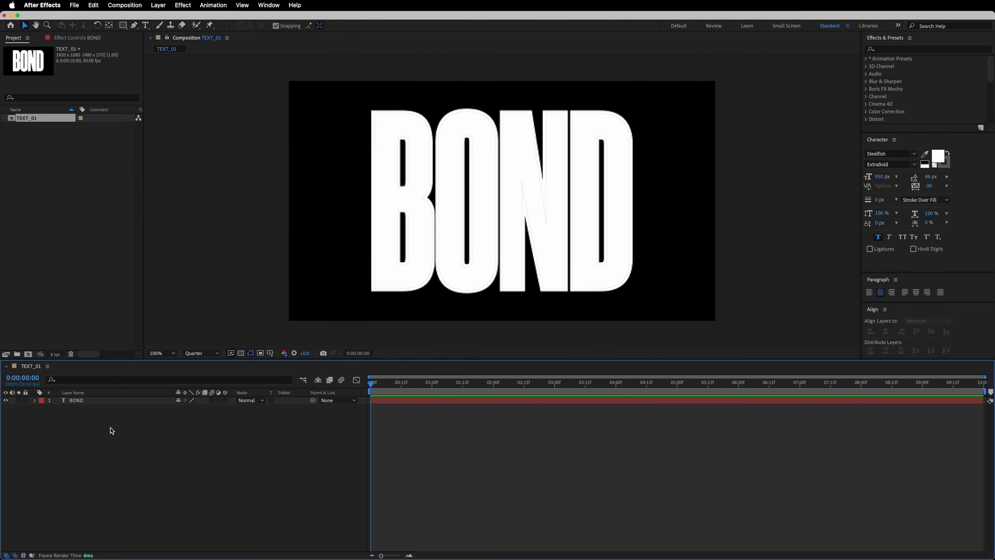
# - Center the BOND layer's anchor point within its text, then deselect the layer
pyautogui.click(101, 403)
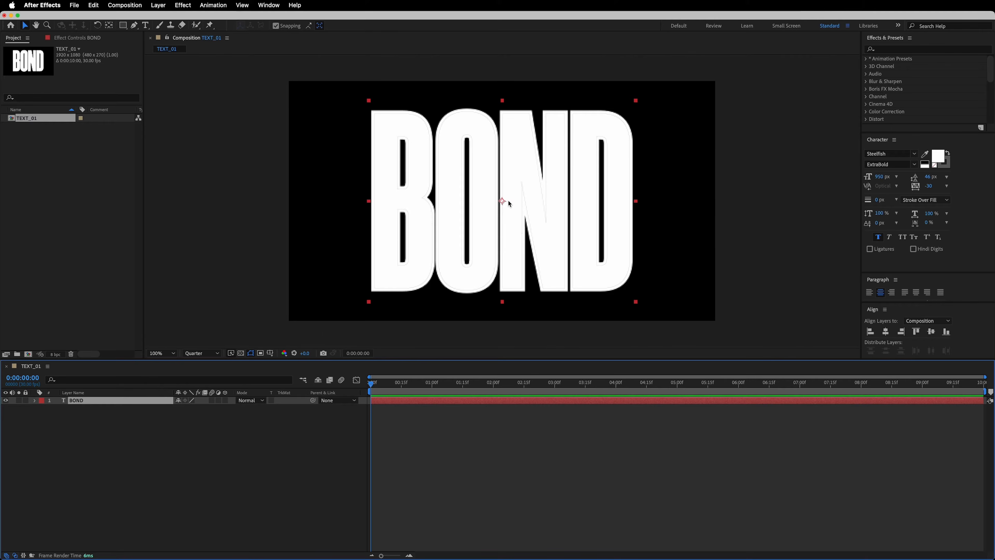
pyautogui.click(145, 431)
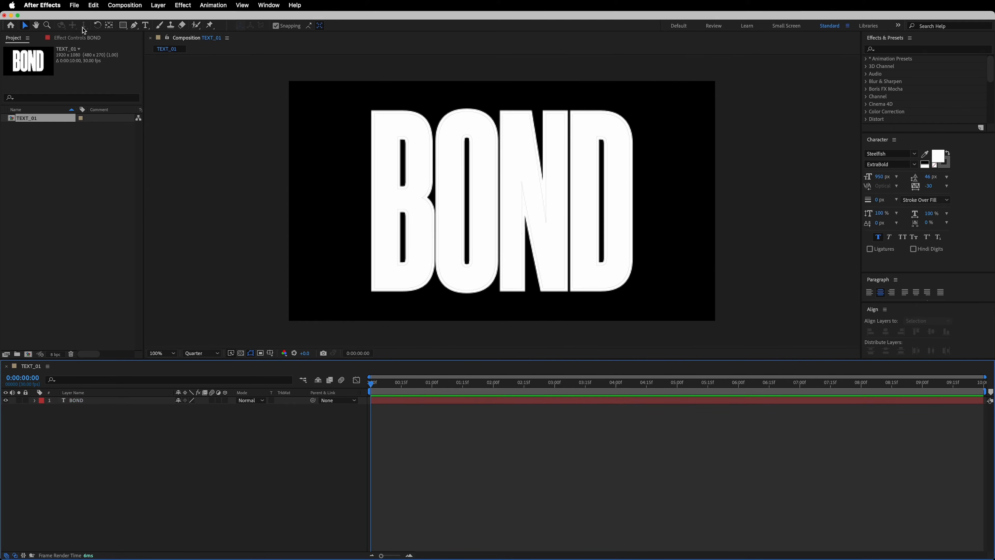
# - Import Brush Stroke.png from the Assets folder and place it as a layer above BOND
pyautogui.click(78, 9)
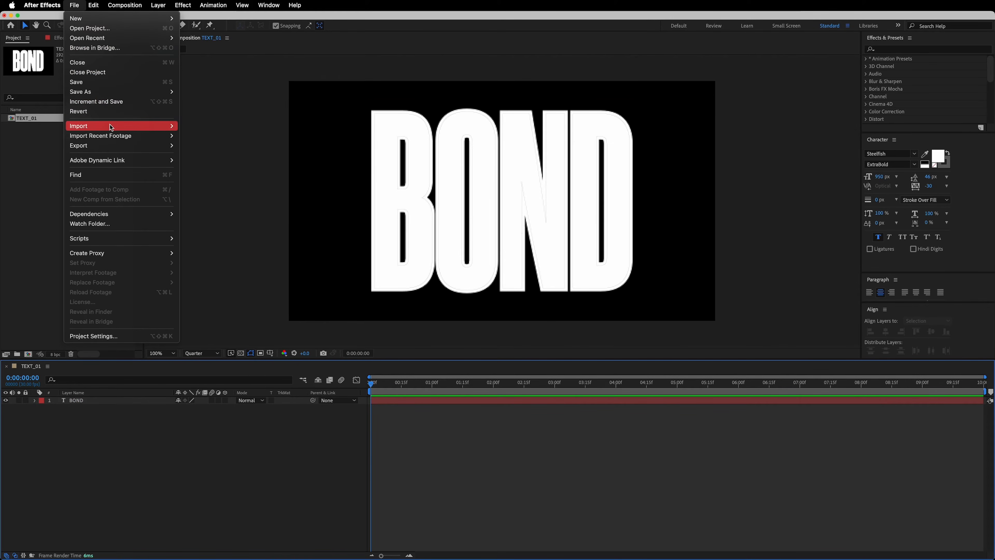
pyautogui.moveTo(102, 126)
pyautogui.click(187, 126)
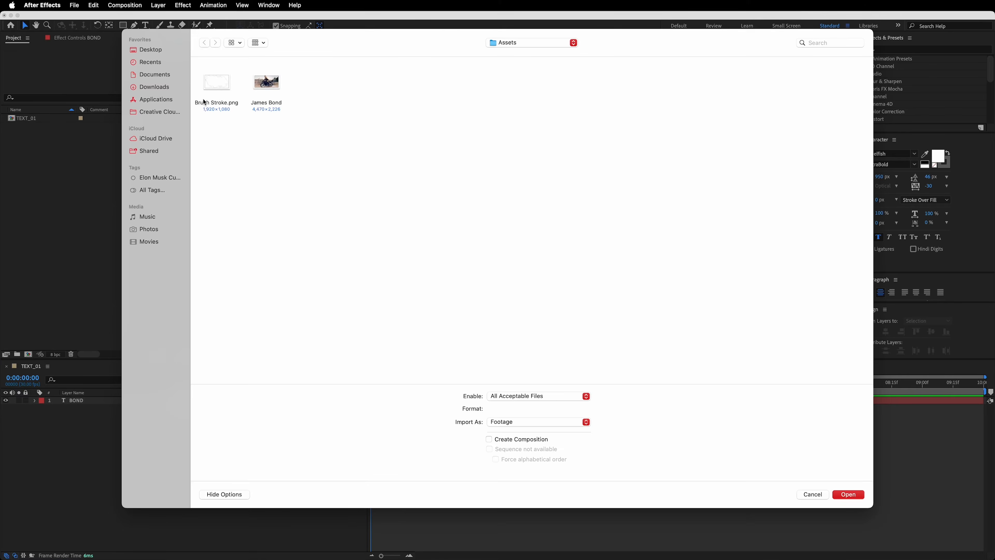
pyautogui.doubleClick(215, 82)
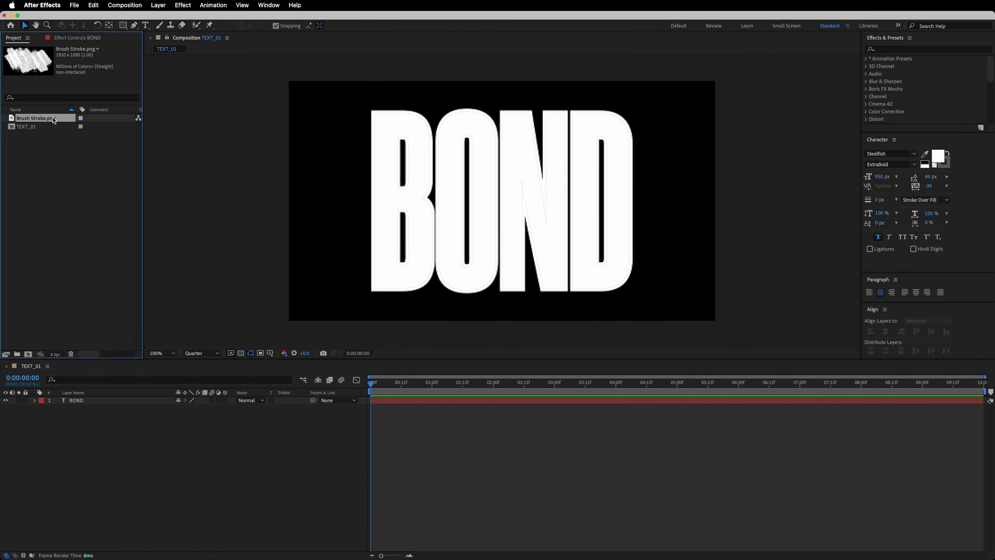
pyautogui.moveTo(54, 121)
pyautogui.mouseDown()
pyautogui.moveTo(110, 375)
pyautogui.moveTo(92, 403)
pyautogui.mouseUp()
# - Set the Brush Stroke.png layer's scale to -150% in both dimensions
pyautogui.press('s')
pyautogui.click(191, 407)
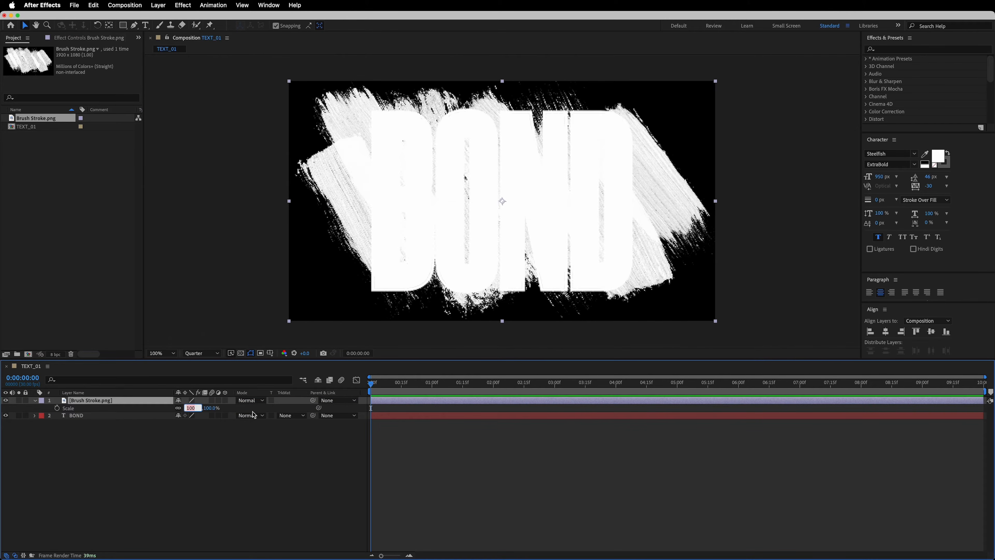
pyautogui.write('-150')
pyautogui.press('Return')
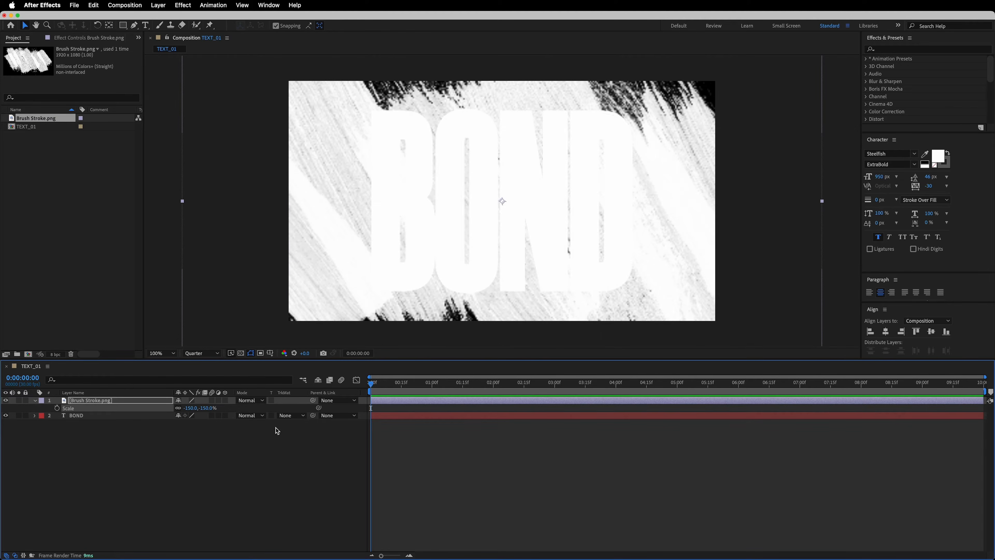
# - Apply an Alpha Matte to the BOND layer using Brush Stroke.png as the matte
pyautogui.click(291, 420)
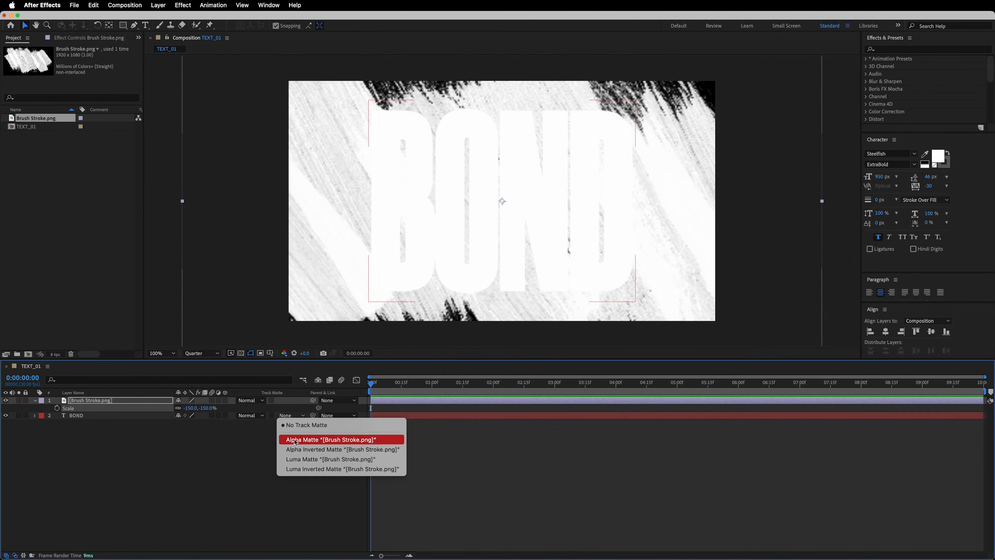
pyautogui.click(296, 441)
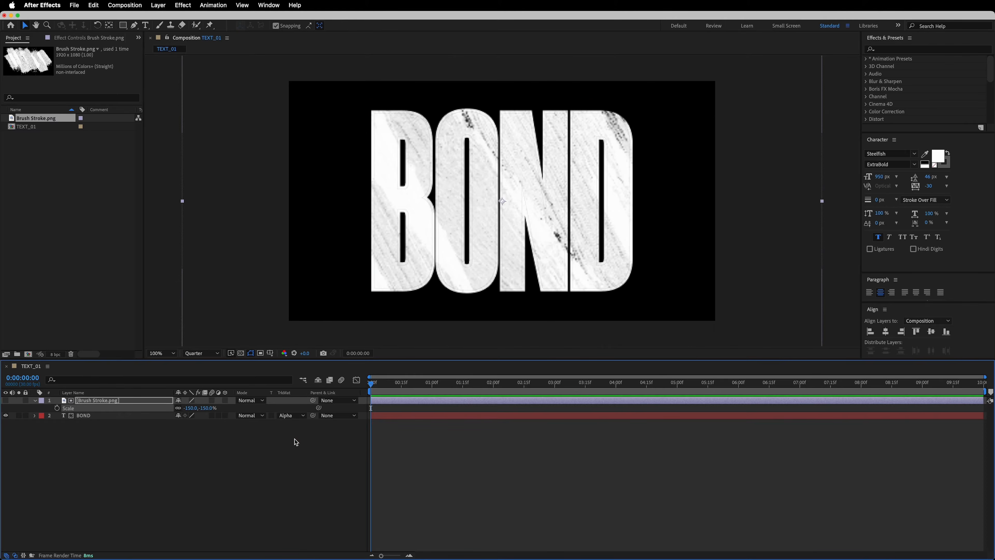
pyautogui.click(235, 443)
# - Add an Opacity text animator to the BOND layer and set its opacity to 0%
pyautogui.click(38, 417)
pyautogui.click(35, 415)
pyautogui.click(230, 424)
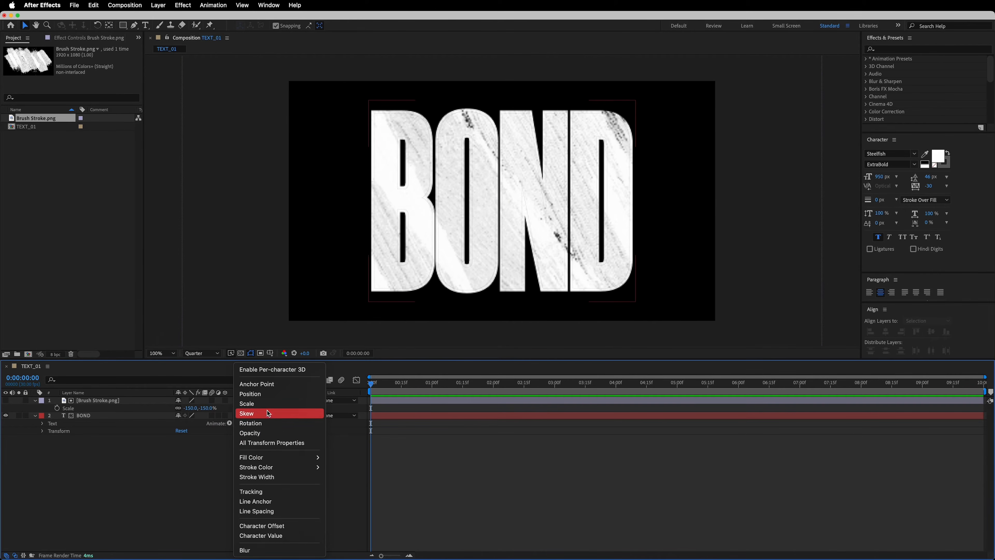
pyautogui.click(268, 433)
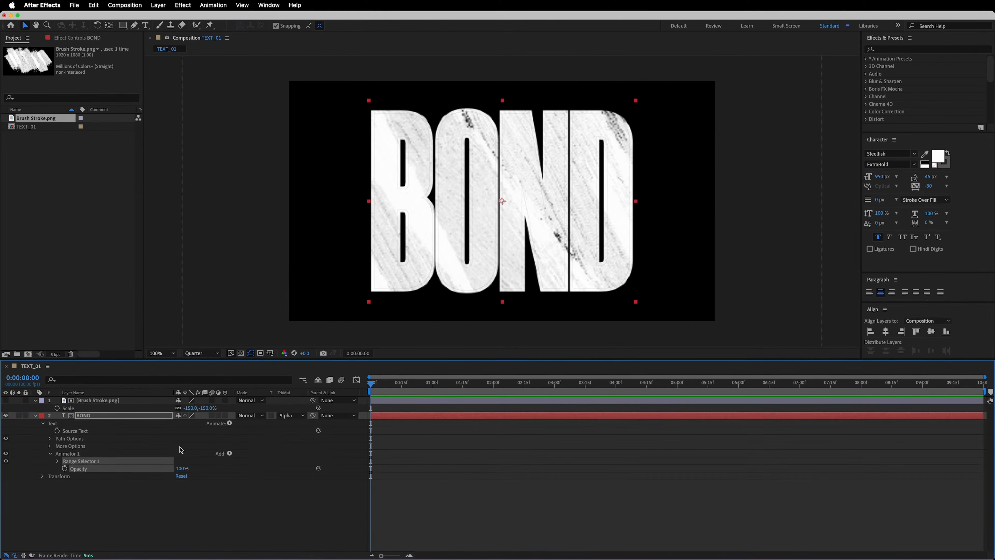
pyautogui.click(58, 463)
pyautogui.moveTo(373, 391)
pyautogui.mouseDown()
pyautogui.moveTo(430, 389)
pyautogui.moveTo(371, 390)
pyautogui.mouseUp()
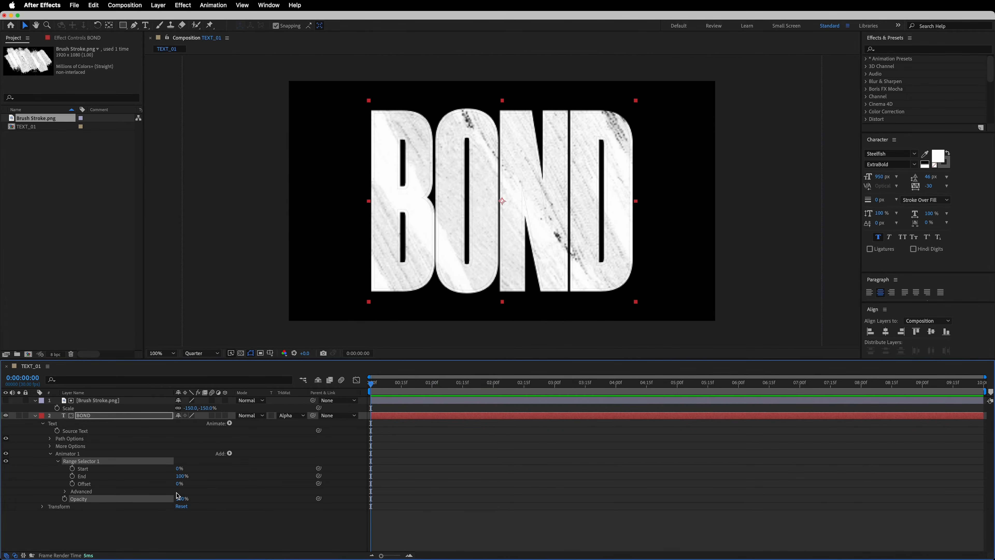
pyautogui.moveTo(181, 501); pyautogui.dragTo(118, 499)
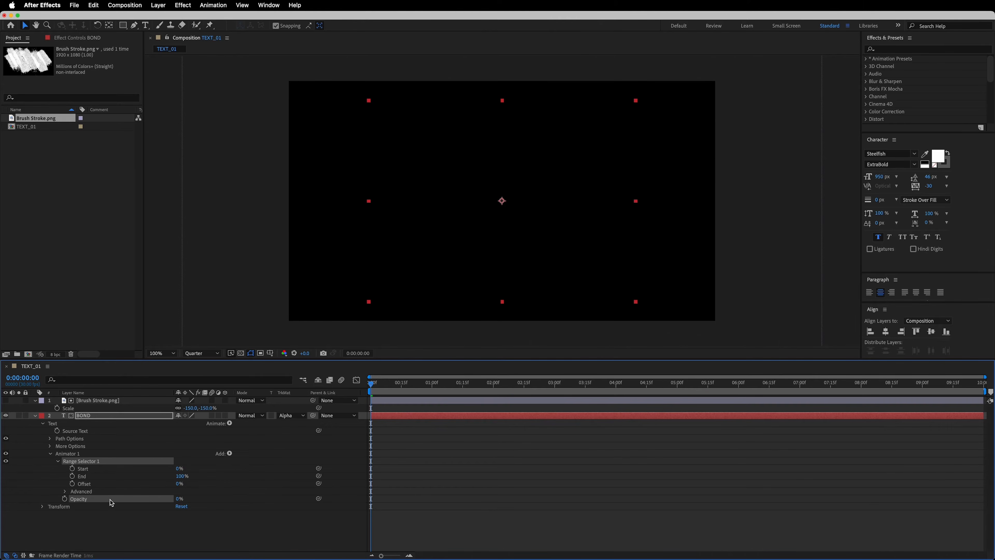
# - Keyframe the range selector's Offset at 0% on the first frame and 100% at 0:00:00:20
pyautogui.click(72, 484)
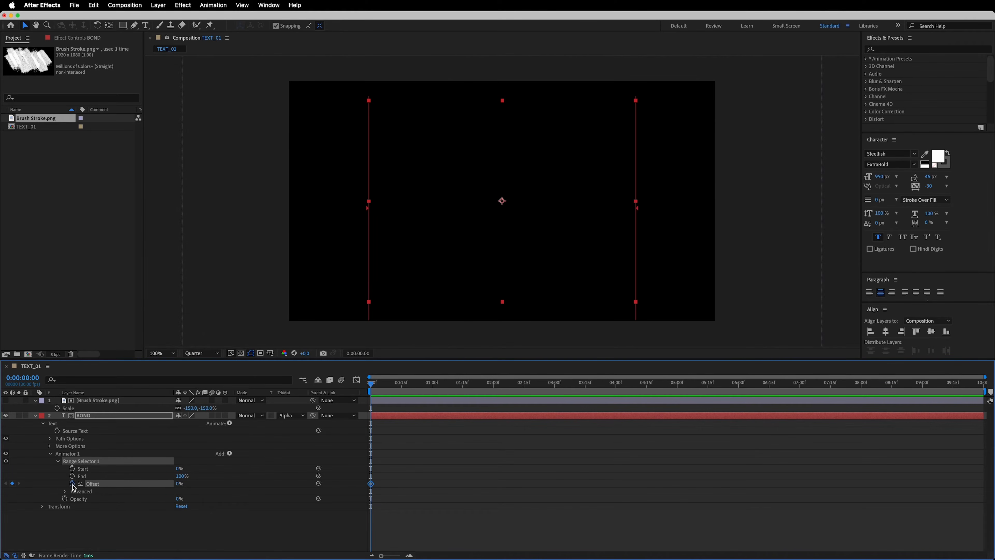
pyautogui.moveTo(389, 386); pyautogui.dragTo(411, 386)
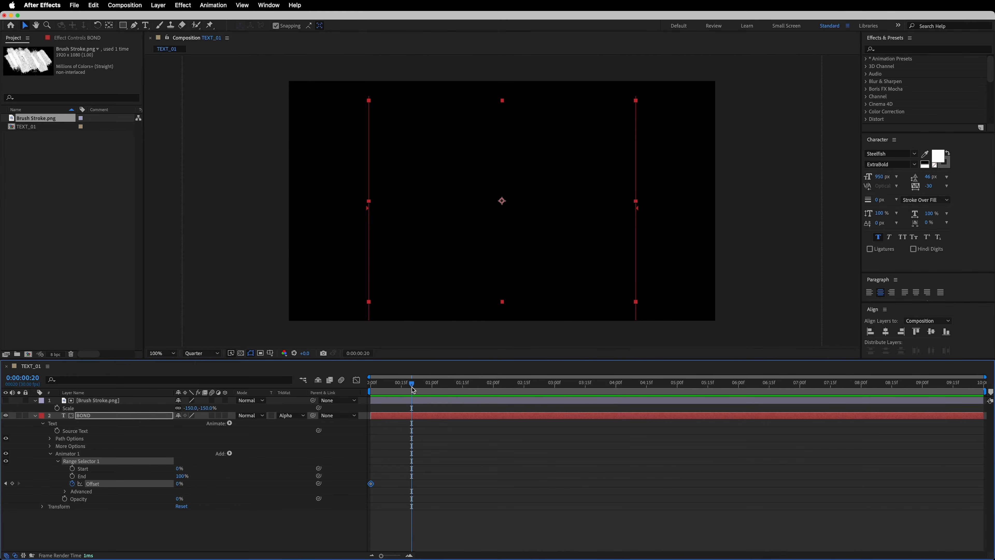
pyautogui.moveTo(179, 483); pyautogui.dragTo(255, 481)
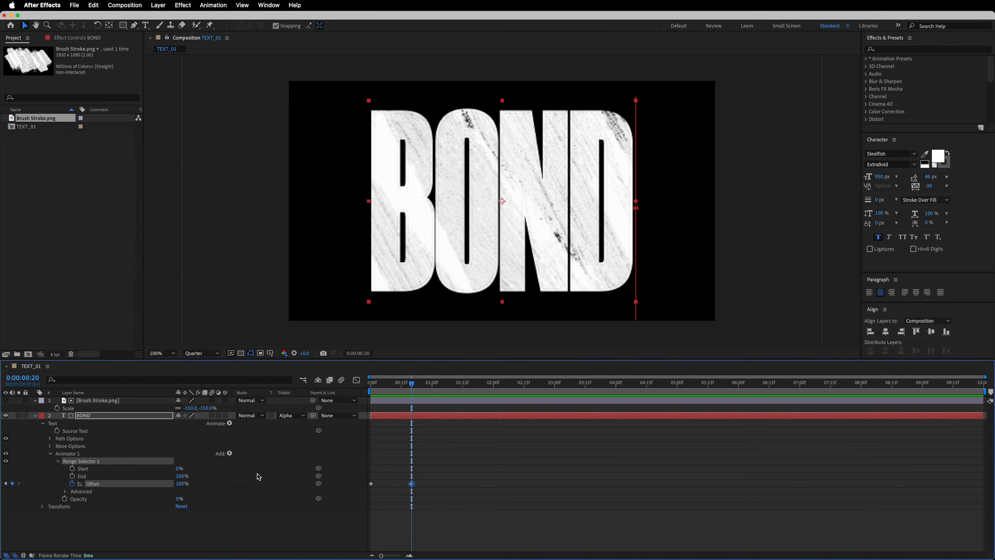
# - Turn on Randomize Order in the range selector's advanced options and set Random Seed to 70
pyautogui.click(64, 491)
pyautogui.scroll(-2, 157, 484)
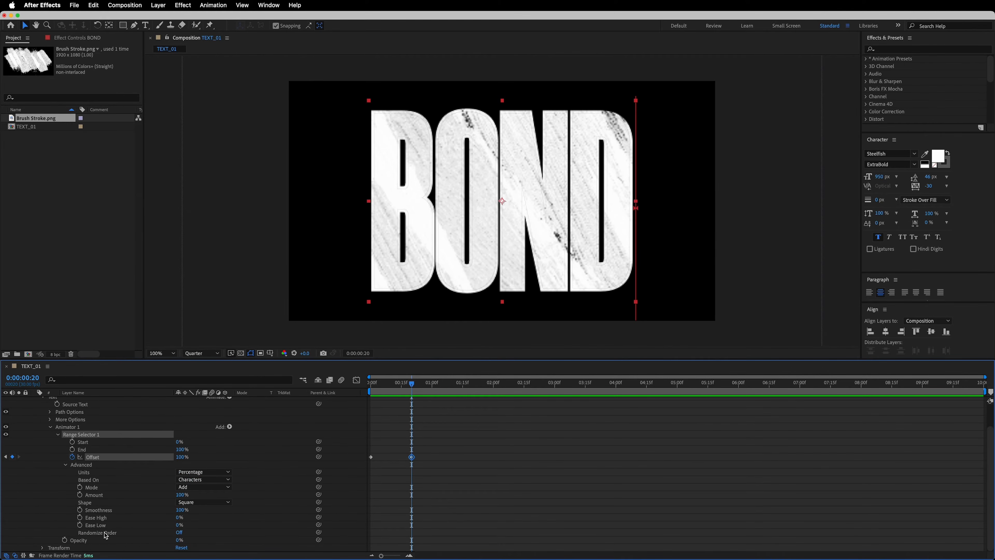
pyautogui.click(179, 532)
pyautogui.scroll(-1, 235, 529)
pyautogui.click(178, 532)
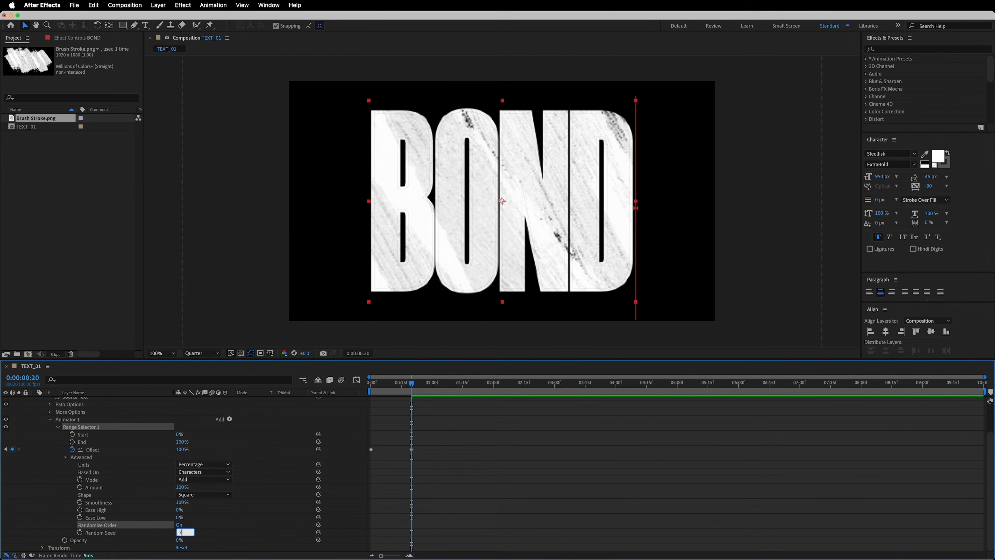
pyautogui.click(180, 502)
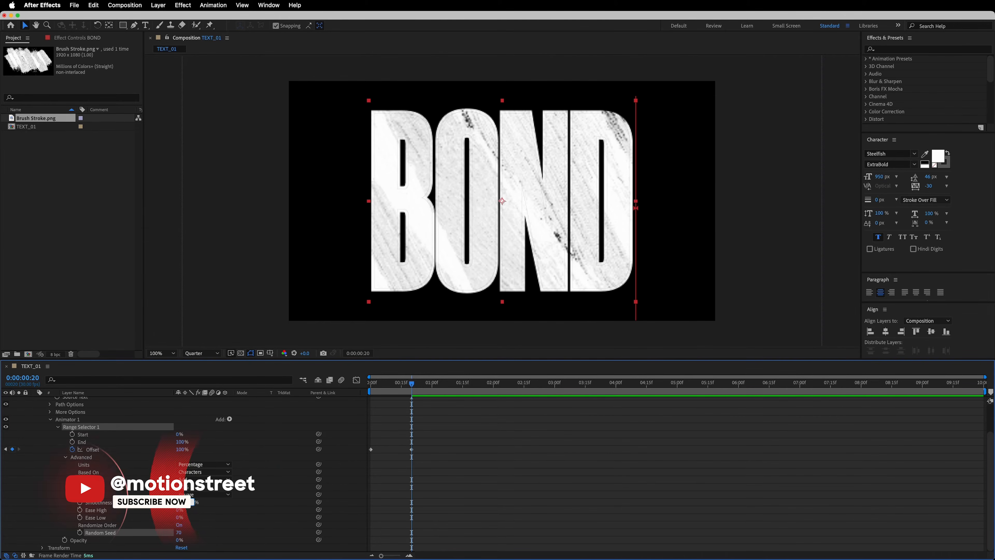
pyautogui.click(269, 486)
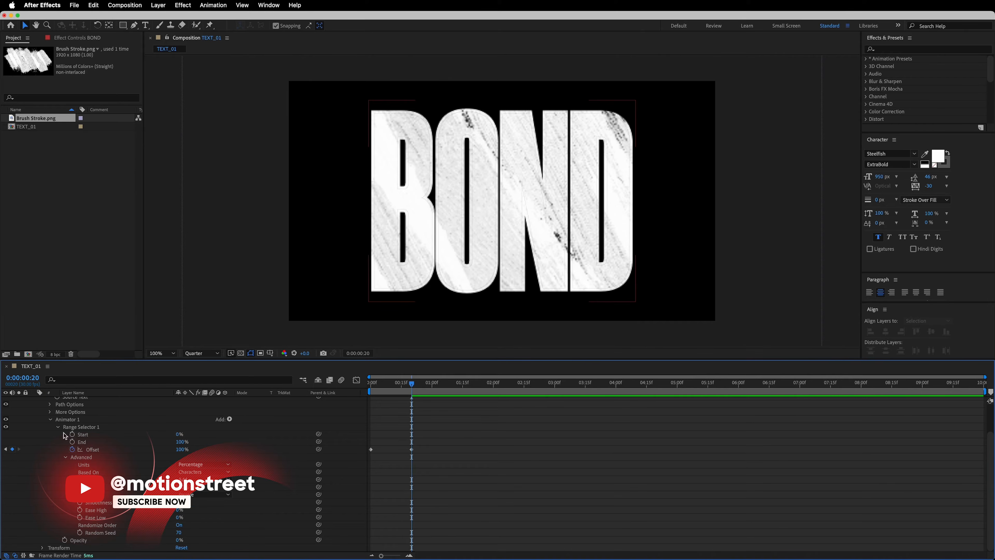
# - Collapse the BOND layer's properties and play back the text reveal from the start
pyautogui.click(51, 419)
pyautogui.click(35, 415)
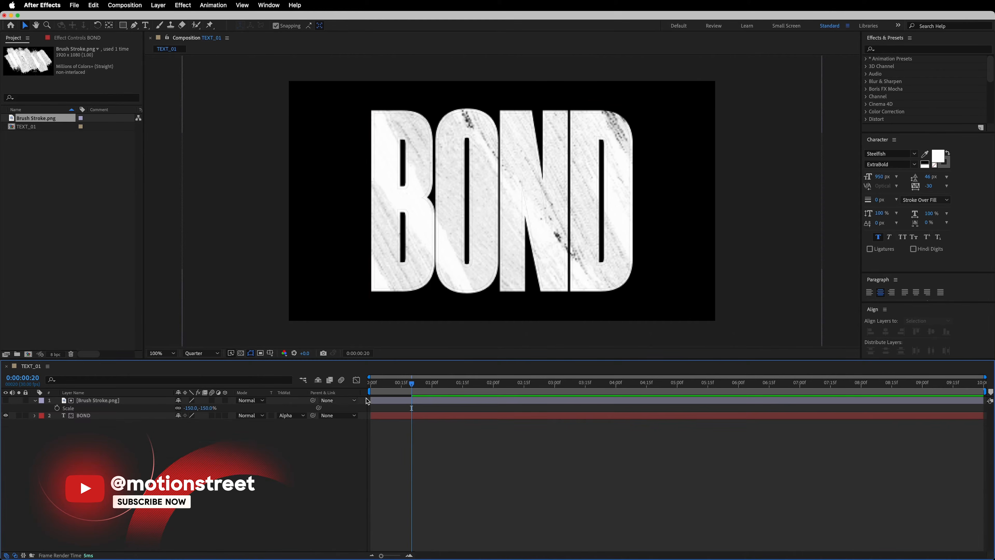
pyautogui.press('space')
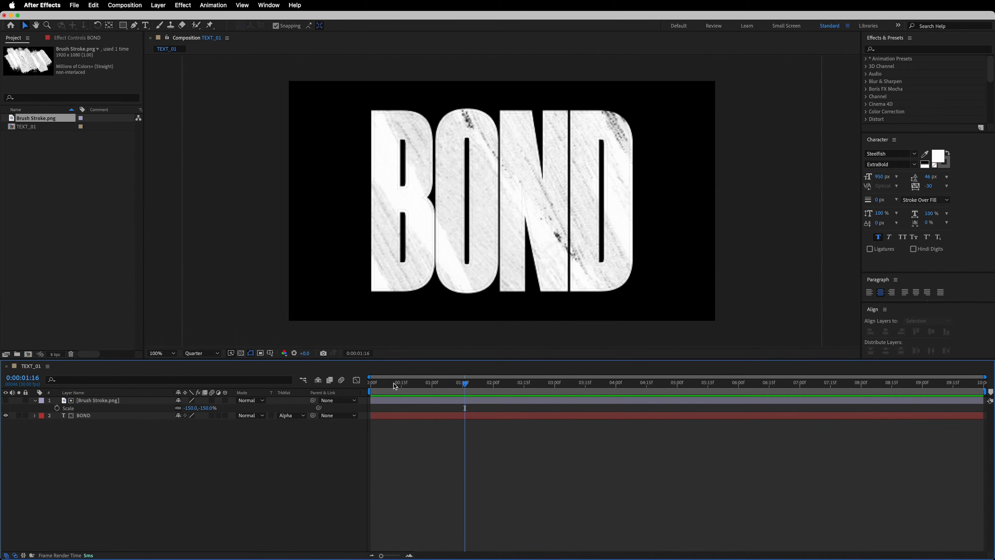
pyautogui.press('space')
pyautogui.press('space')
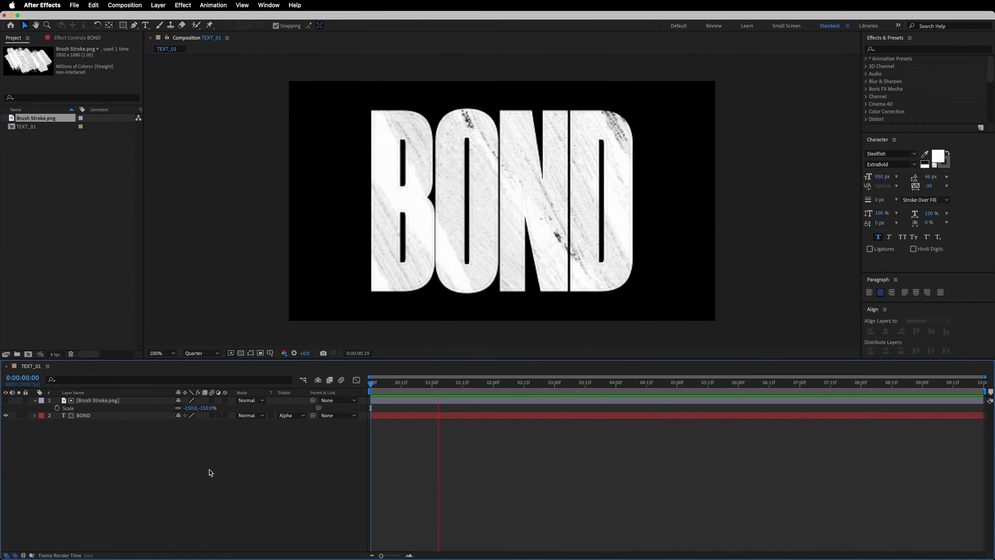
# - Stop the text reveal playback, collapse the open layer properties, and create a new composition named Image
pyautogui.press('space')
pyautogui.moveTo(427, 387)
pyautogui.mouseDown()
pyautogui.moveTo(325, 403)
pyautogui.moveTo(432, 405)
pyautogui.mouseUp()
pyautogui.press('u')
pyautogui.click(124, 5)
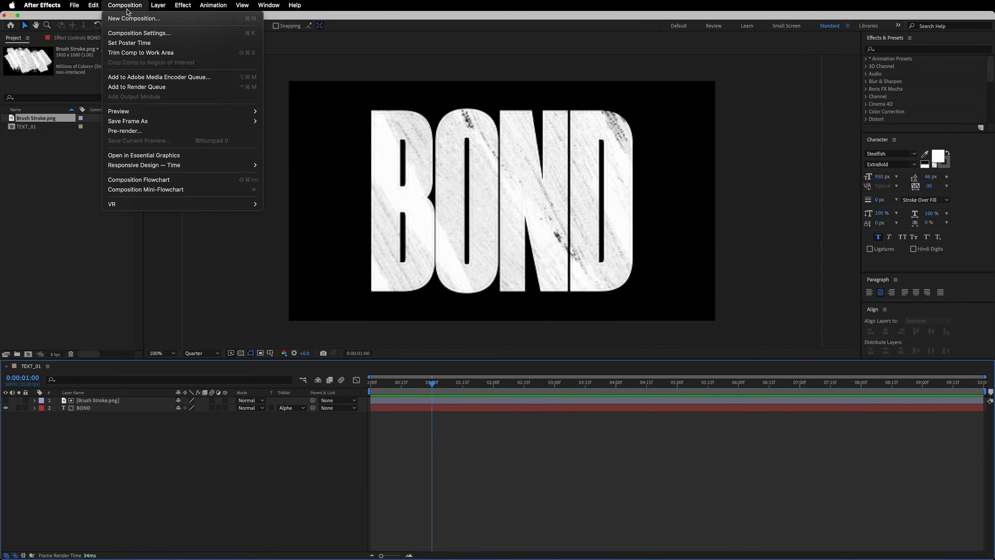
pyautogui.click(141, 18)
pyautogui.write('Image')
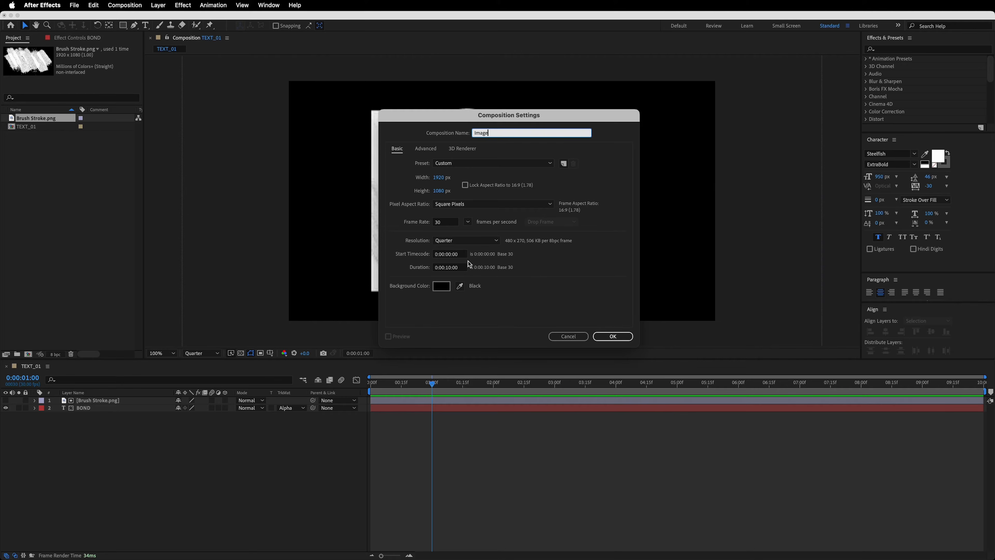
pyautogui.click(614, 337)
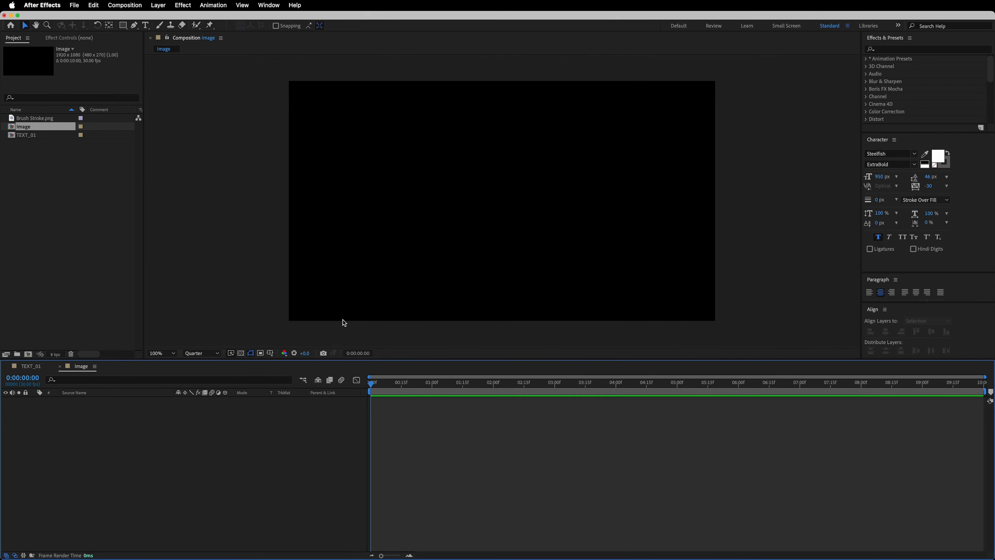
# - Import James Bond.png into the project and add it as a layer in the Image composition
pyautogui.click(70, 4)
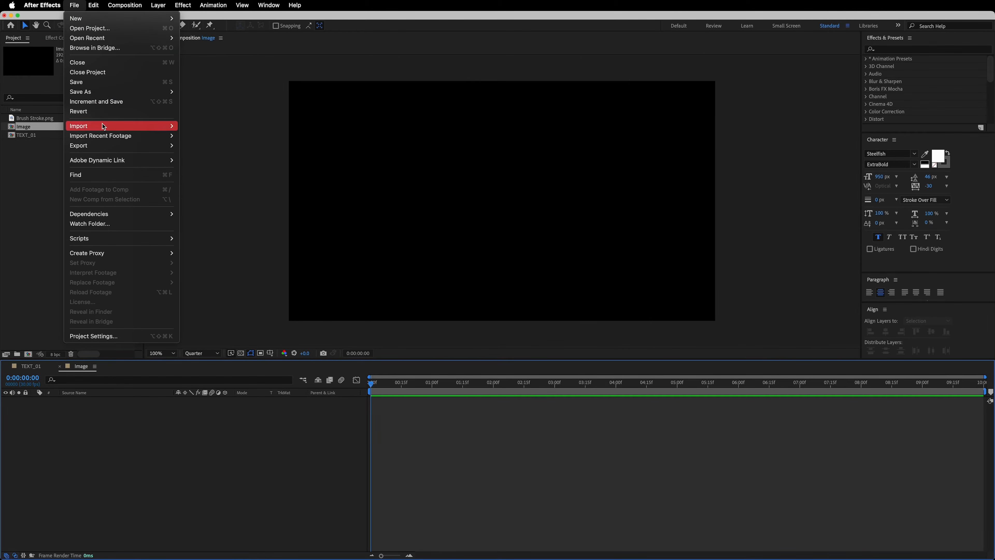
pyautogui.moveTo(169, 129)
pyautogui.click(213, 126)
pyautogui.click(267, 82)
pyautogui.click(849, 495)
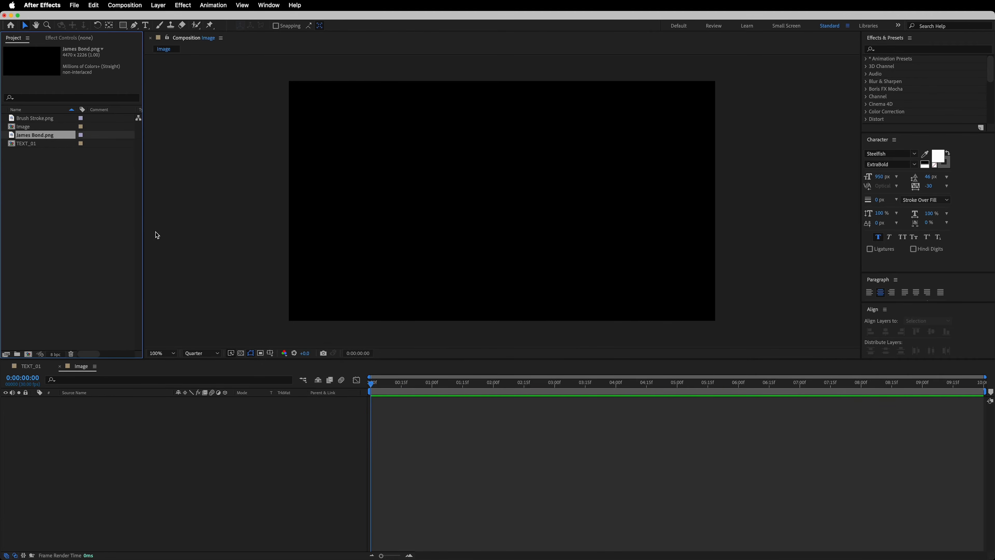
pyautogui.moveTo(38, 137); pyautogui.dragTo(111, 460)
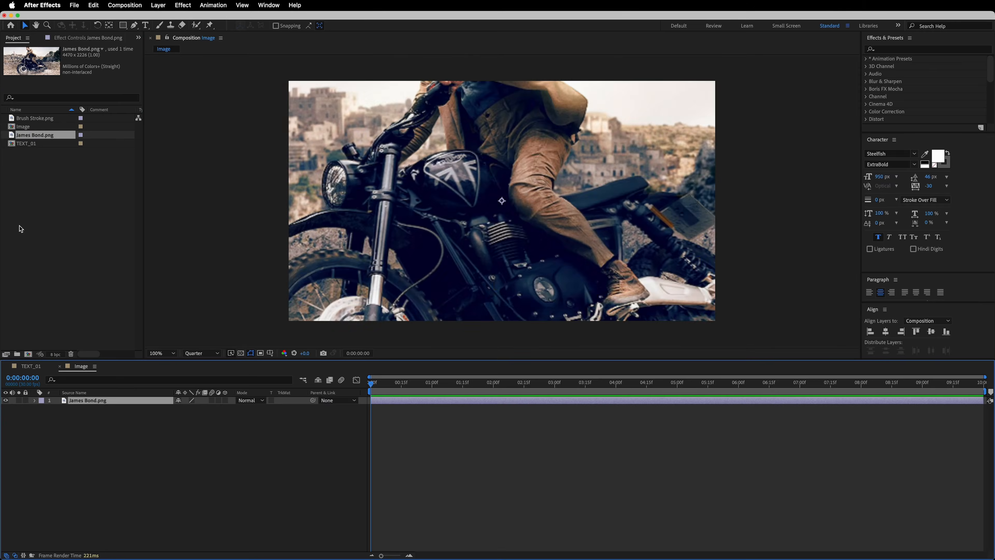
# - Place the TEXT_01 composition above the James Bond.png layer and set its blending mode to Stencil Alpha
pyautogui.moveTo(24, 147); pyautogui.dragTo(88, 401)
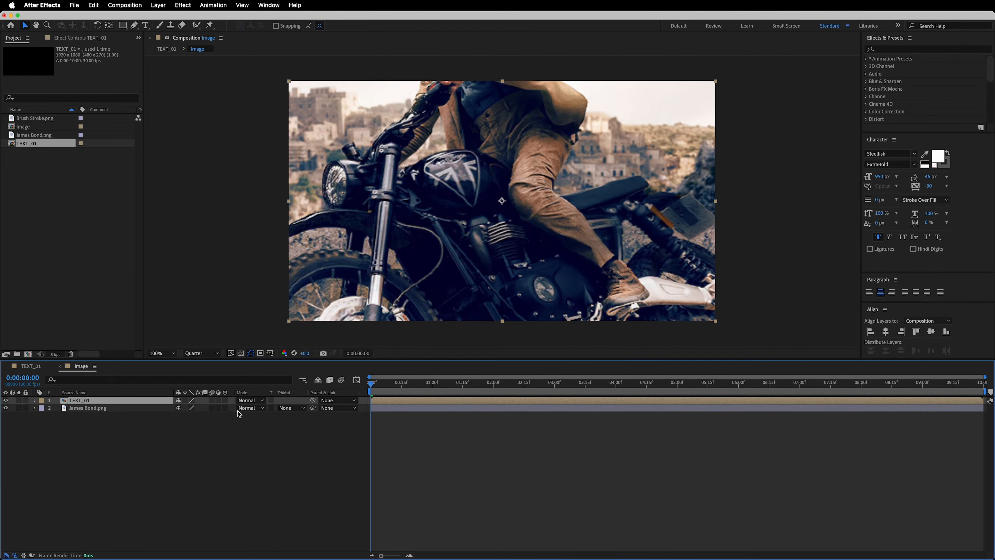
pyautogui.click(251, 400)
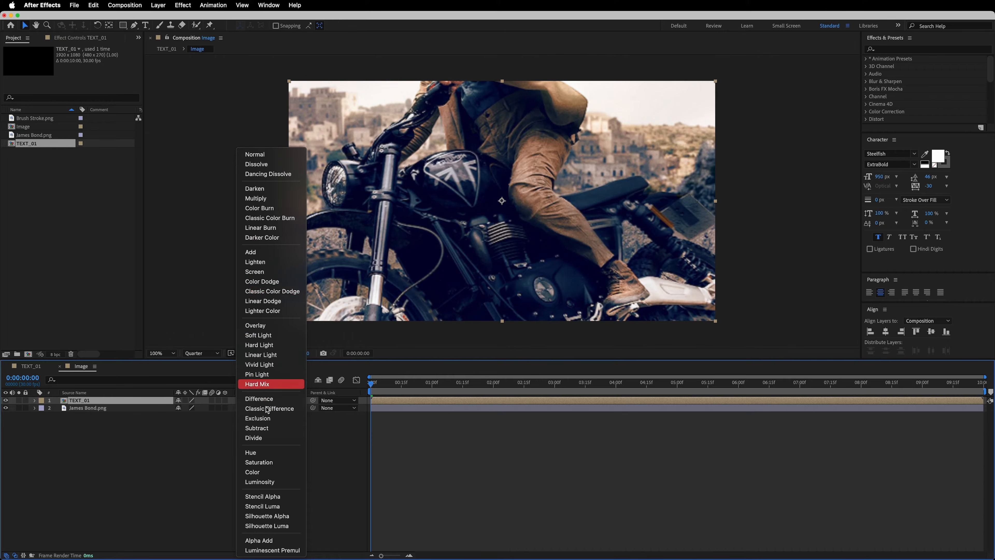
pyautogui.click(274, 497)
# - Scale the James Bond.png layer to 73% and move it down so the rider's face and upper body fill the letters
pyautogui.click(92, 408)
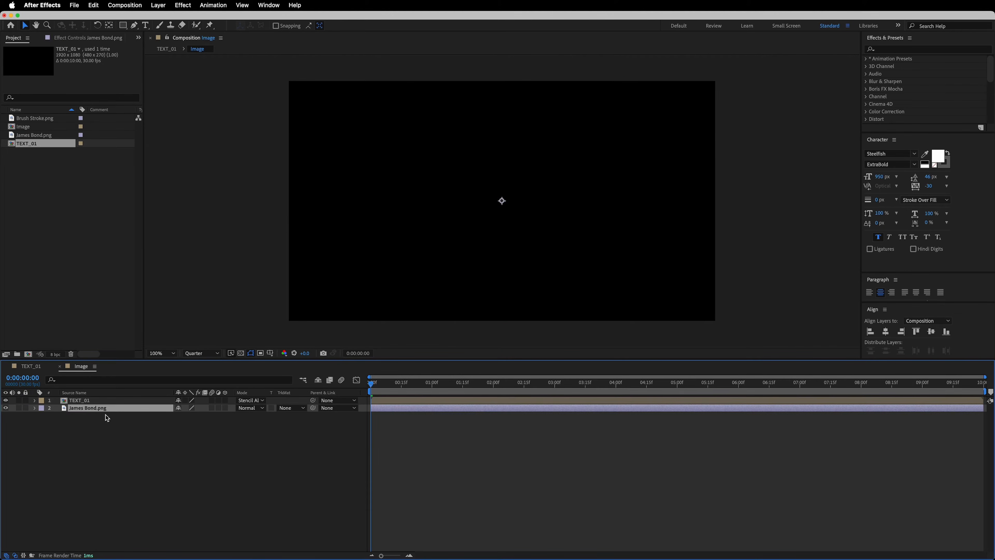
pyautogui.press('space')
pyautogui.press('s')
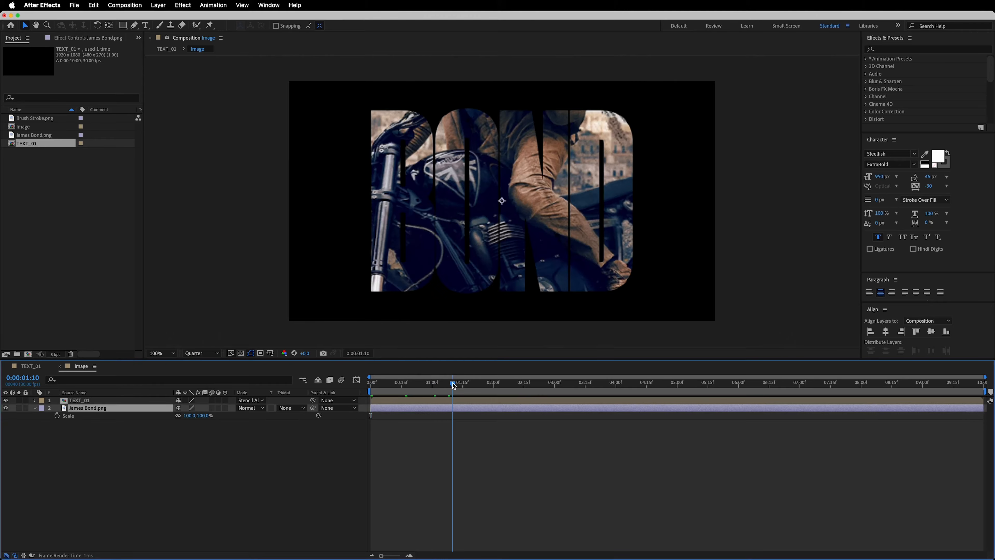
pyautogui.click(190, 415)
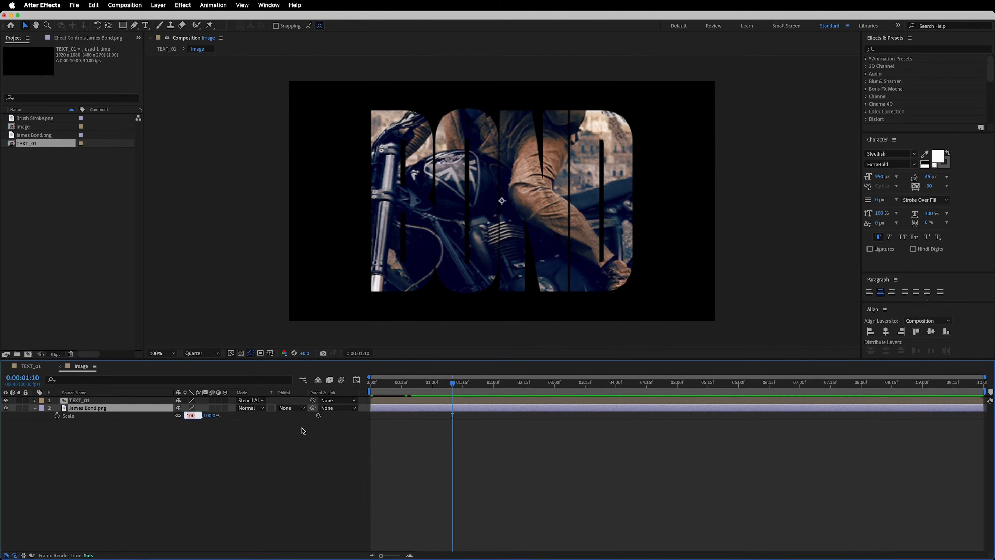
pyautogui.write('73')
pyautogui.press('Return')
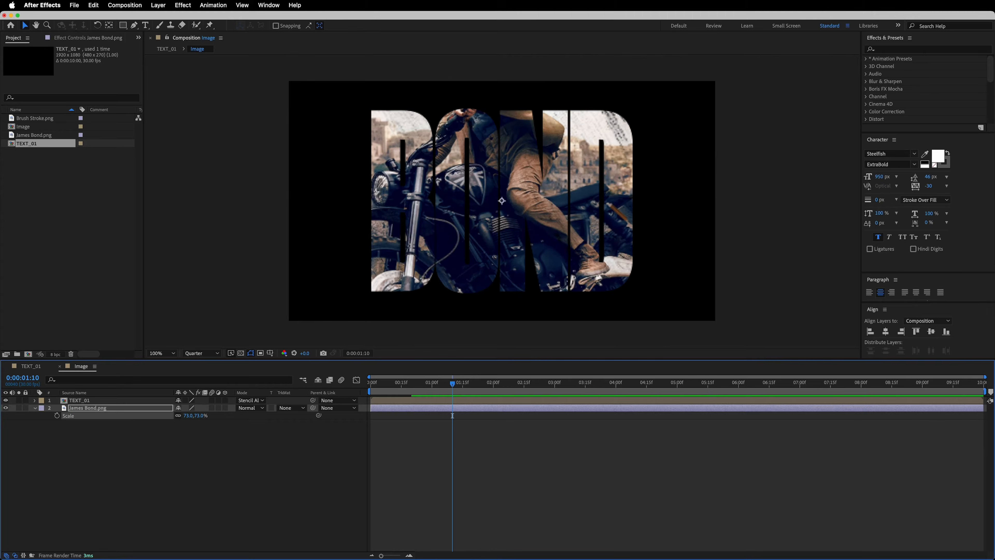
pyautogui.moveTo(503, 203); pyautogui.dragTo(528, 290)
pyautogui.click(137, 464)
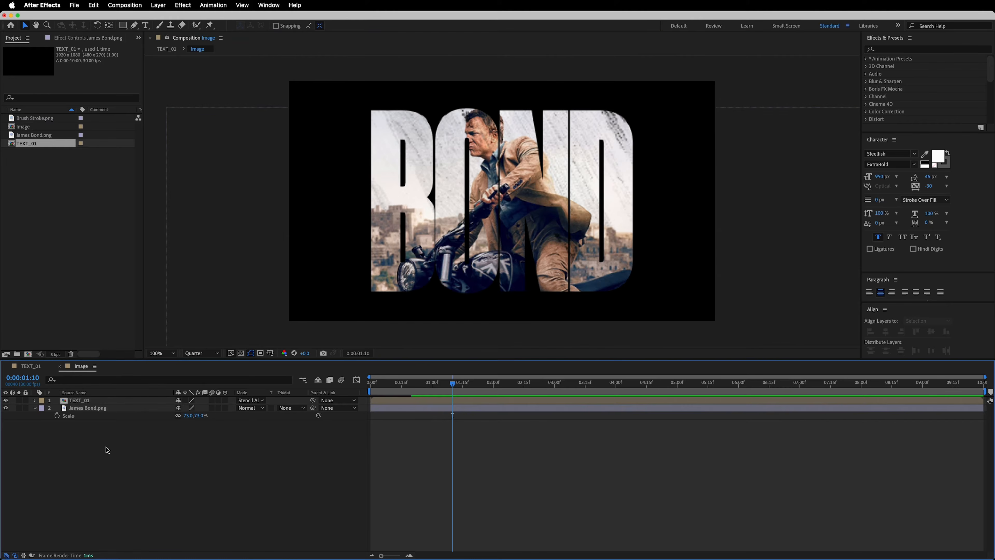
# - Add an adjustment layer on top of the Image composition and show the Title/Action Safe guides
pyautogui.rightClick(117, 438)
pyautogui.moveTo(156, 445)
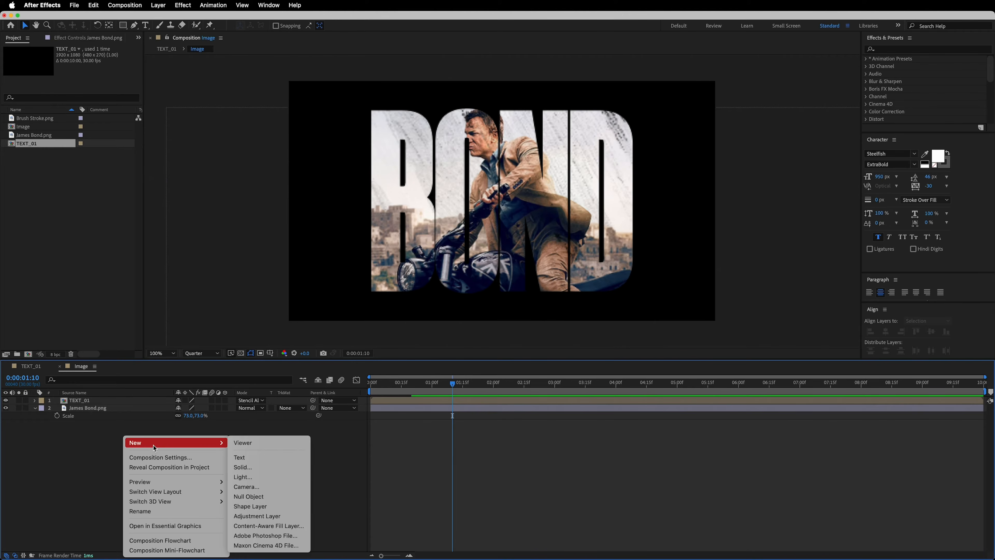
pyautogui.click(265, 517)
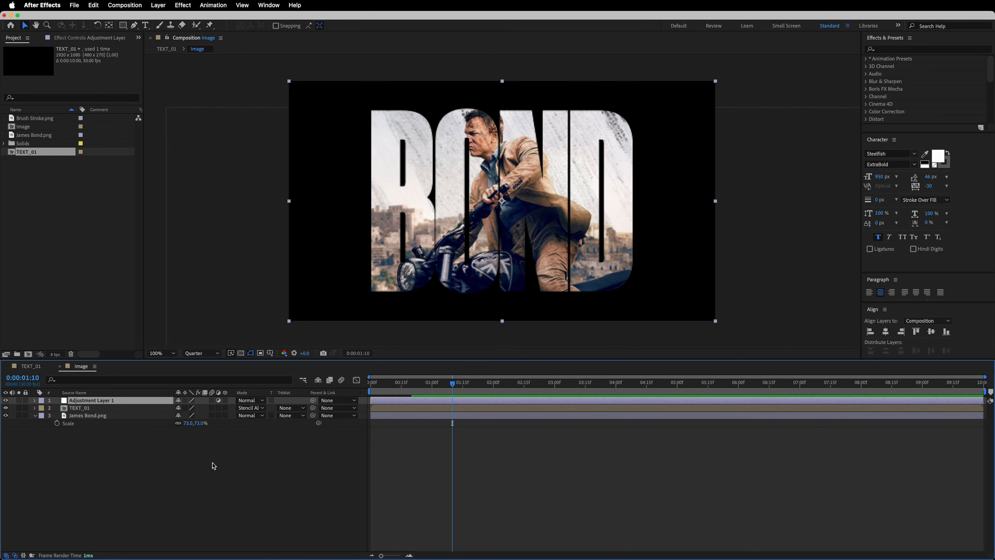
pyautogui.click(270, 353)
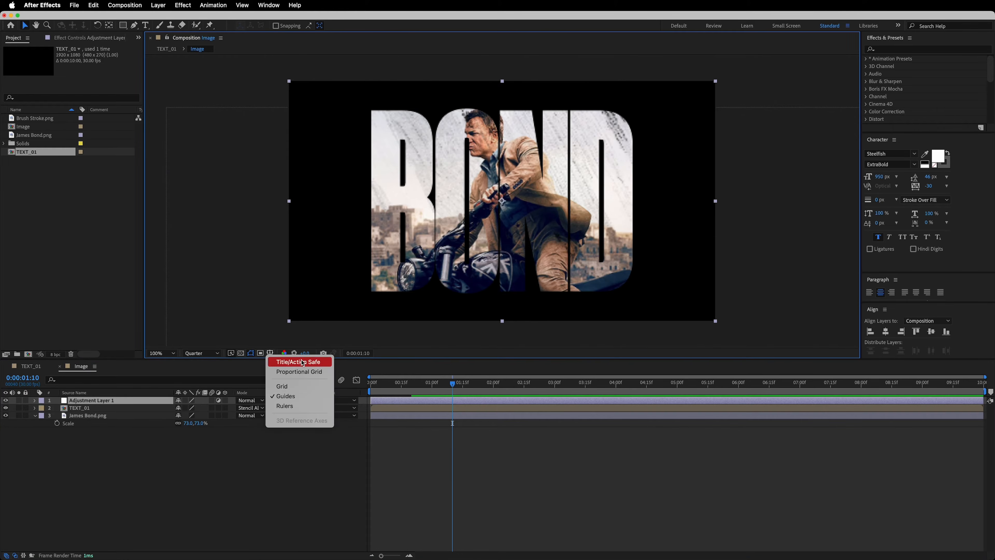
pyautogui.click(302, 362)
# - Draw a closed diamond-shaped mask with the Pen tool on the adjustment layer, placing its four points at the midpoints of the frame edges
pyautogui.click(135, 26)
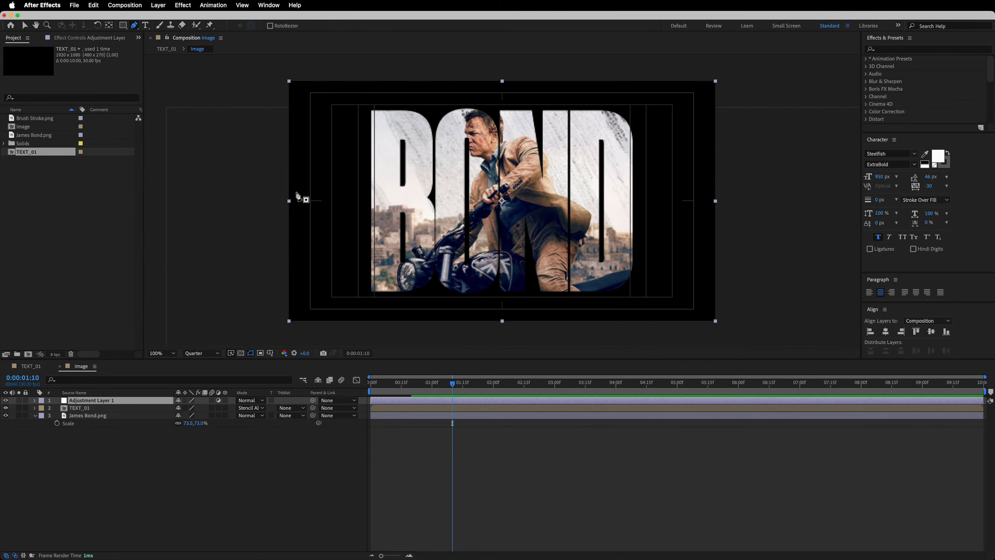
pyautogui.click(289, 200)
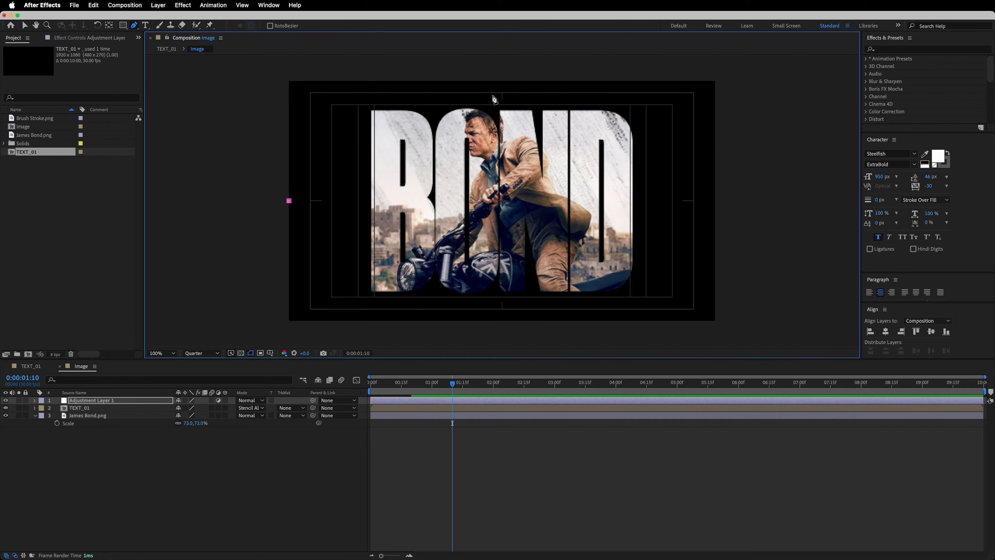
pyautogui.click(502, 83)
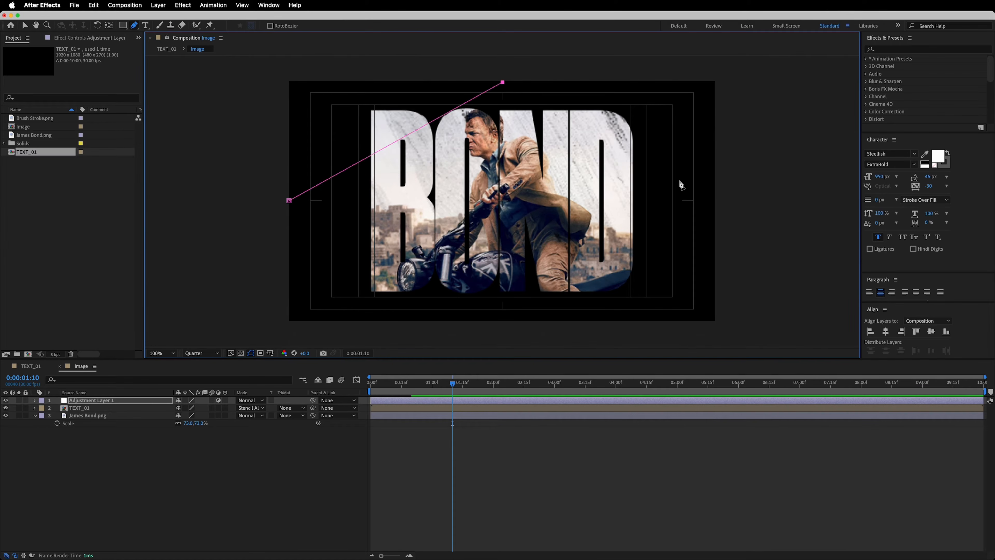
pyautogui.click(712, 203)
pyautogui.click(503, 320)
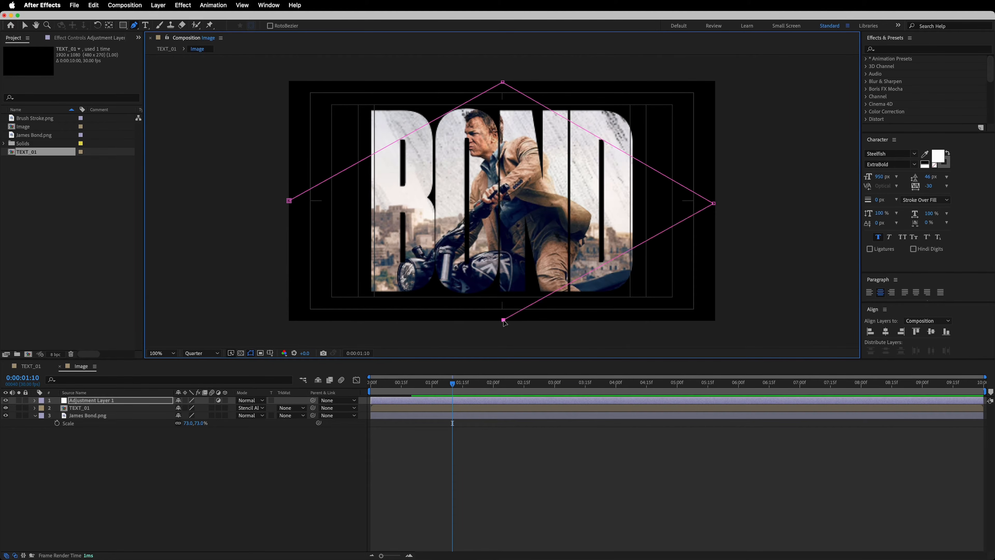
pyautogui.click(289, 200)
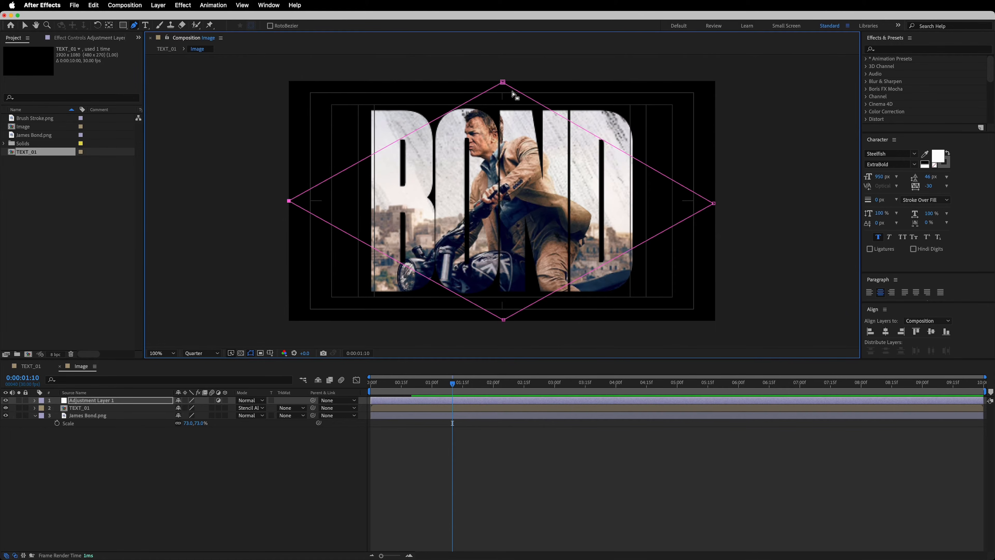
# - Convert the diamond mask's four corners to smooth points to form an oval, then deselect the adjustment layer
pyautogui.keyDown('alt'); pyautogui.click(289, 201); pyautogui.keyUp('alt')
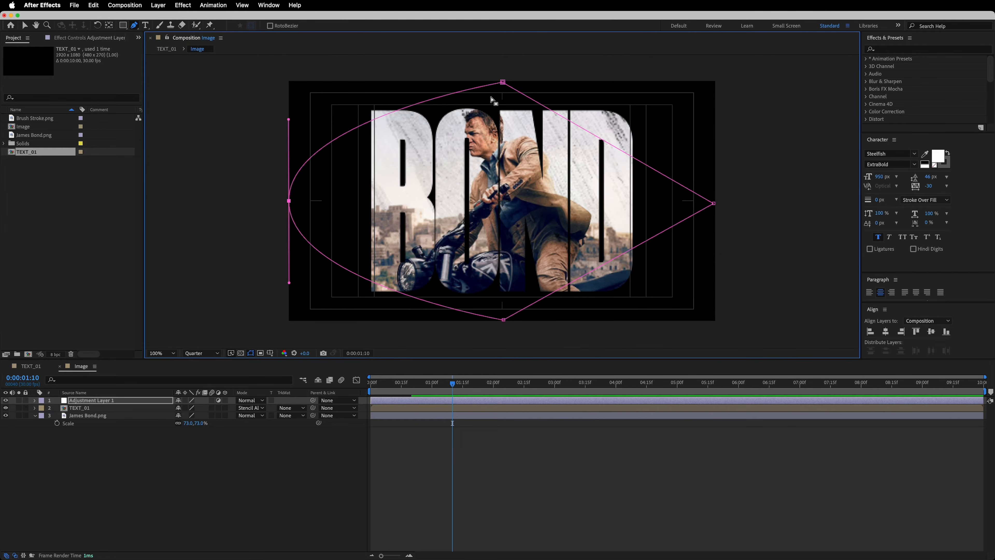
pyautogui.keyDown('alt'); pyautogui.click(502, 82); pyautogui.keyUp('alt')
pyautogui.keyDown('alt'); pyautogui.click(713, 203); pyautogui.keyUp('alt')
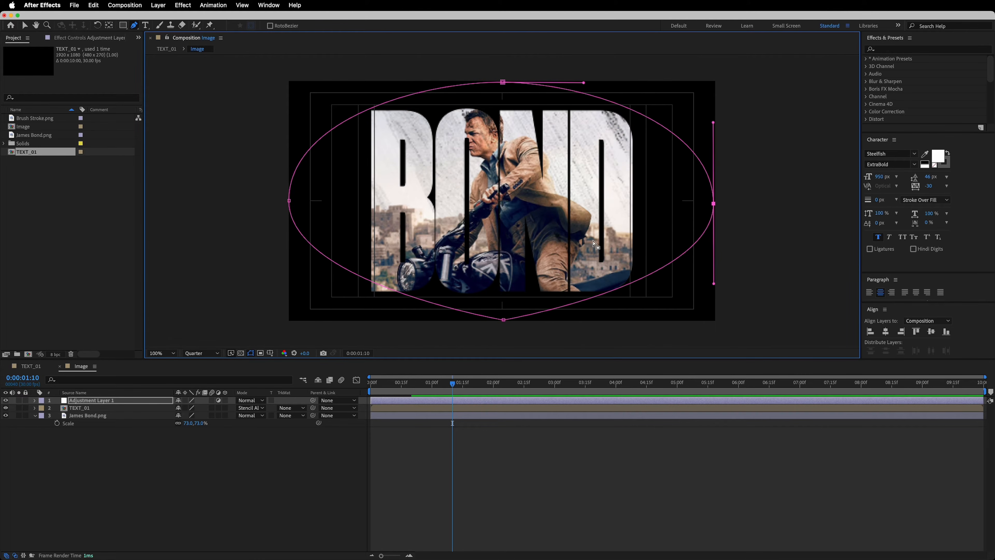
pyautogui.keyDown('alt'); pyautogui.click(503, 320); pyautogui.keyUp('alt')
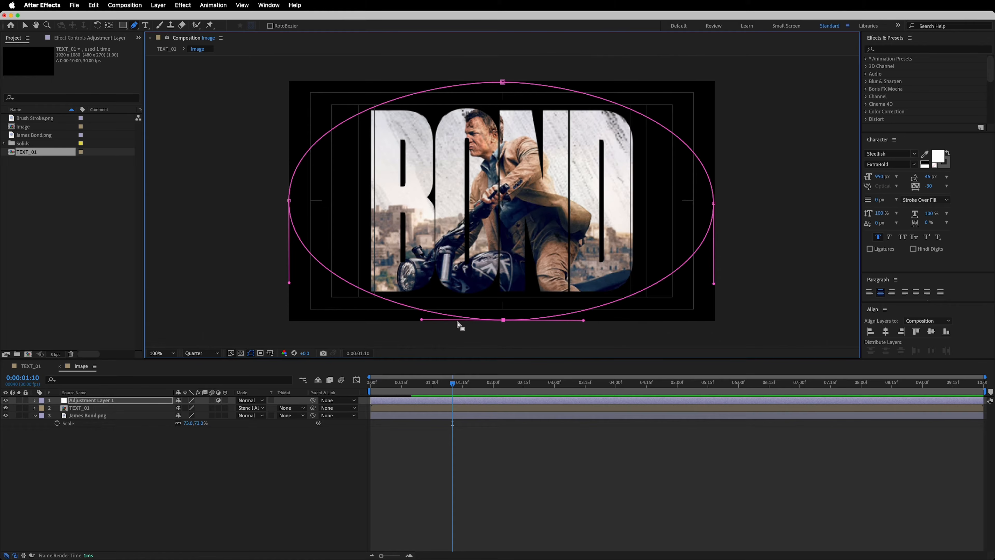
pyautogui.press('v')
pyautogui.click(168, 463)
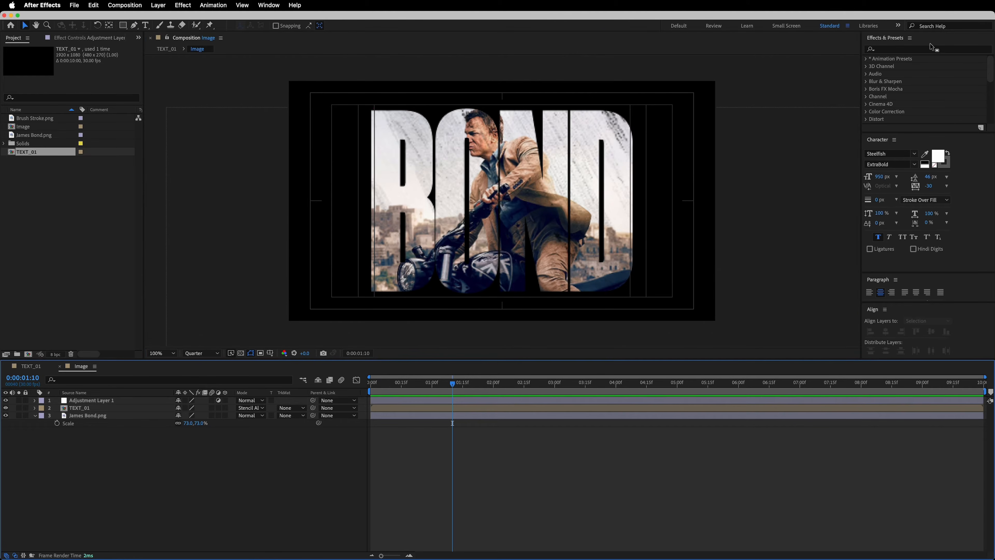
# - Find the Curves effect and apply it to the James Bond.png layer
pyautogui.click(924, 49)
pyautogui.write('curve')
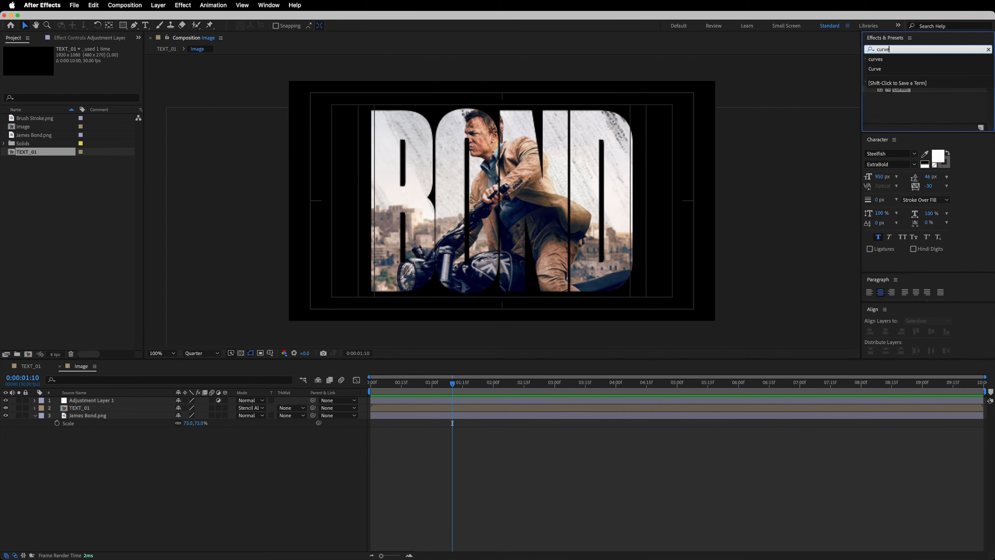
pyautogui.write('s')
pyautogui.moveTo(900, 90); pyautogui.dragTo(98, 416)
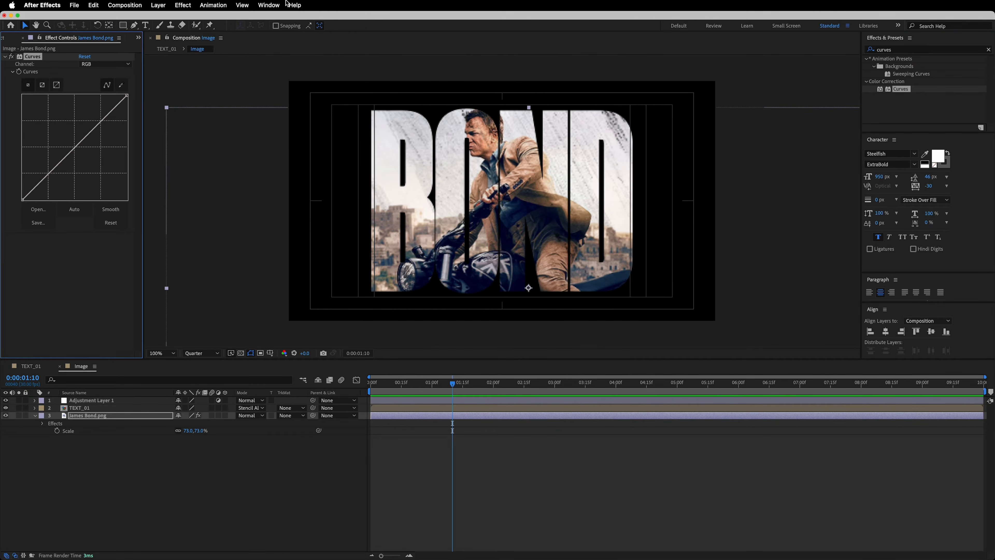
pyautogui.click(266, 4)
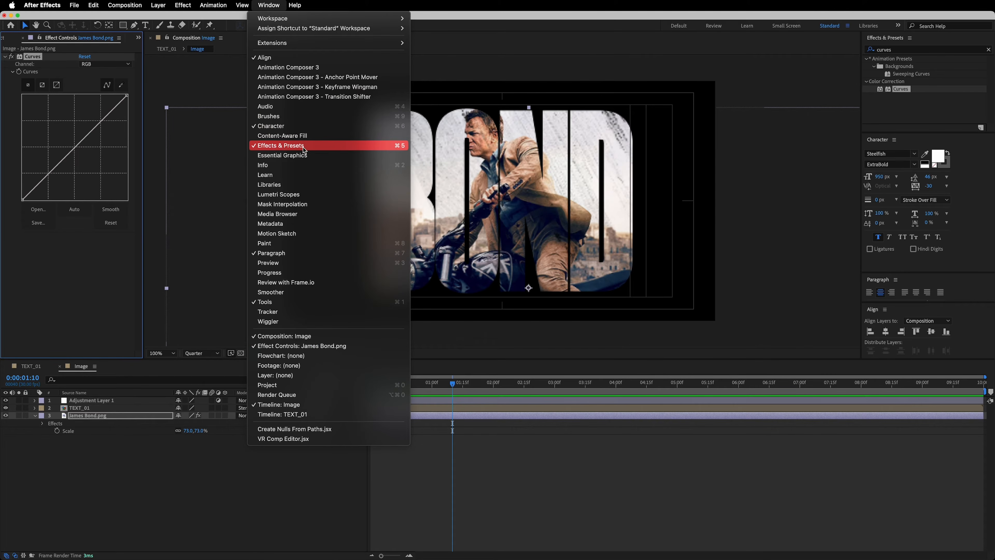
pyautogui.click(295, 149)
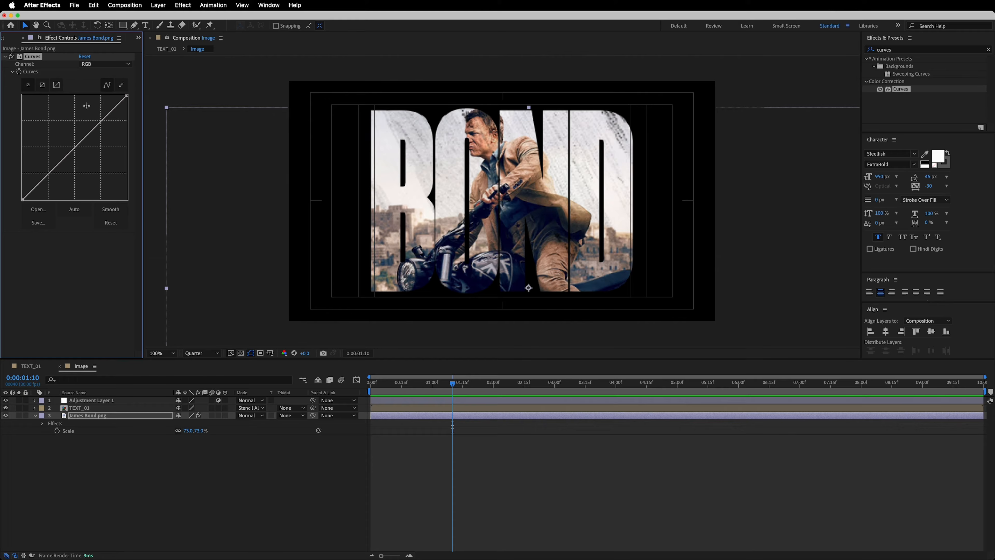
# - Apply the automatic Curves correction to the James Bond.png layer and hide the Title/Action Safe guides
pyautogui.moveTo(23, 199)
pyautogui.mouseDown()
pyautogui.moveTo(39, 211)
pyautogui.moveTo(30, 213)
pyautogui.mouseUp()
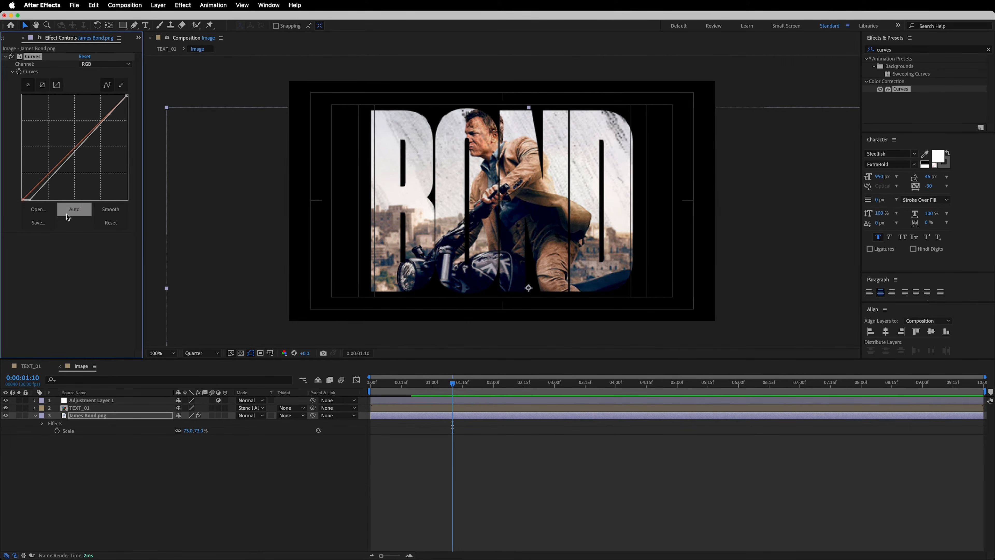
pyautogui.click(270, 353)
pyautogui.click(304, 362)
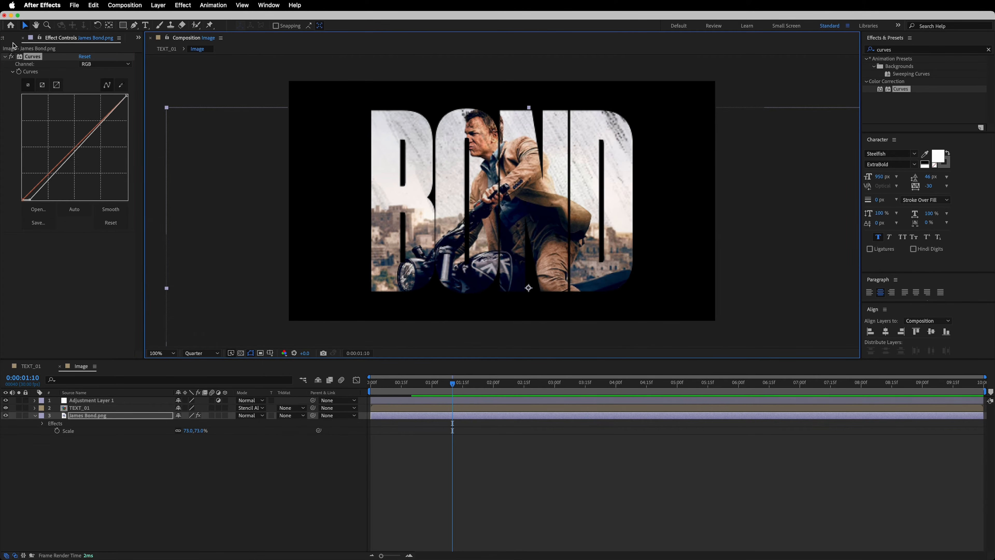
pyautogui.click(9, 39)
# - Shift the James Bond.png layer horizontally to an X position of 1113
pyautogui.click(86, 416)
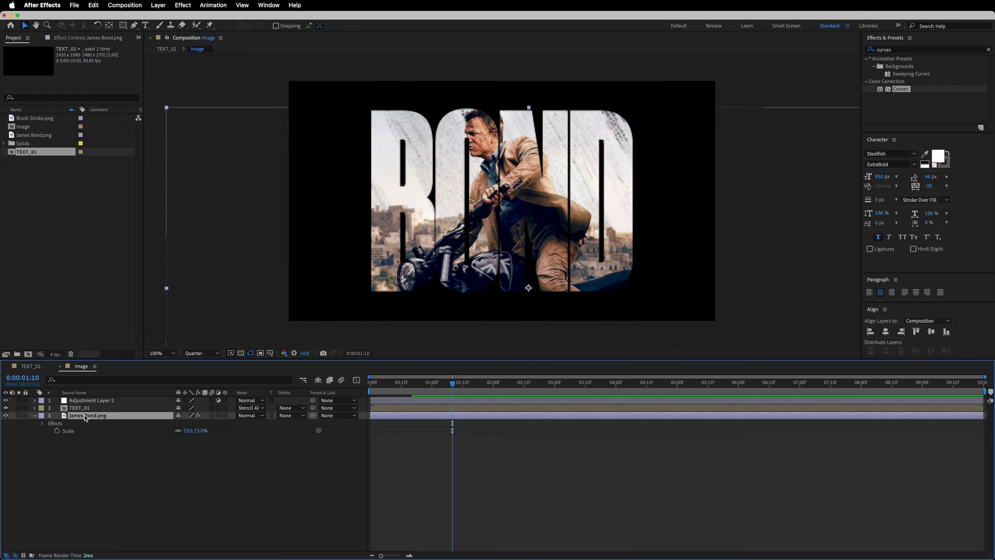
pyautogui.press('p')
pyautogui.moveTo(183, 423); pyautogui.dragTo(197, 423)
pyautogui.click(211, 474)
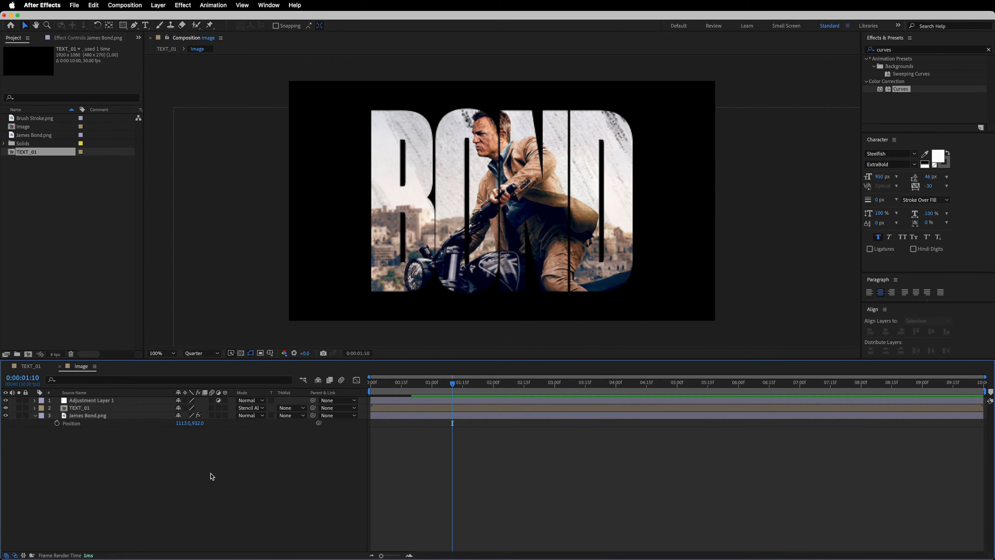
# - Create a project folder named Assets
pyautogui.click(17, 354)
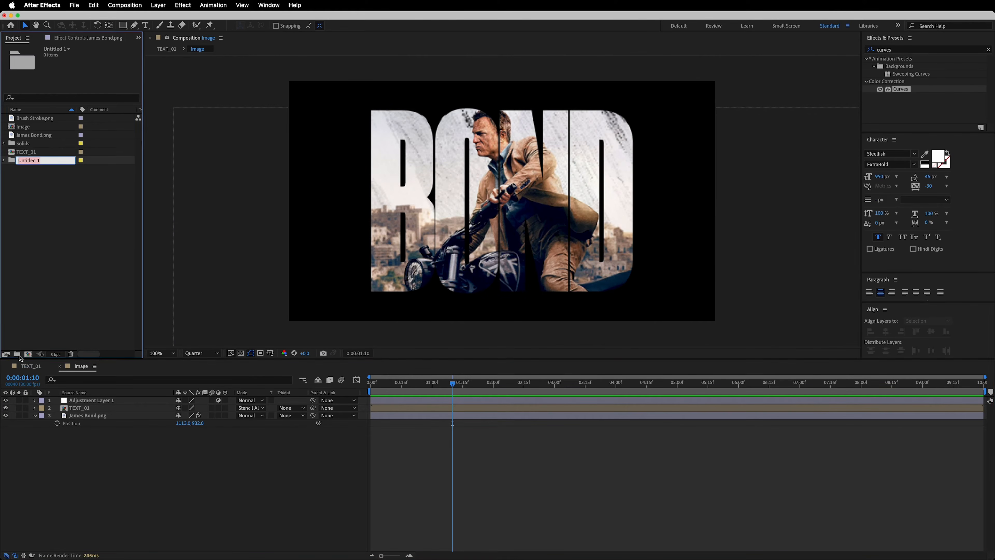
pyautogui.write('Assets')
pyautogui.press('Return')
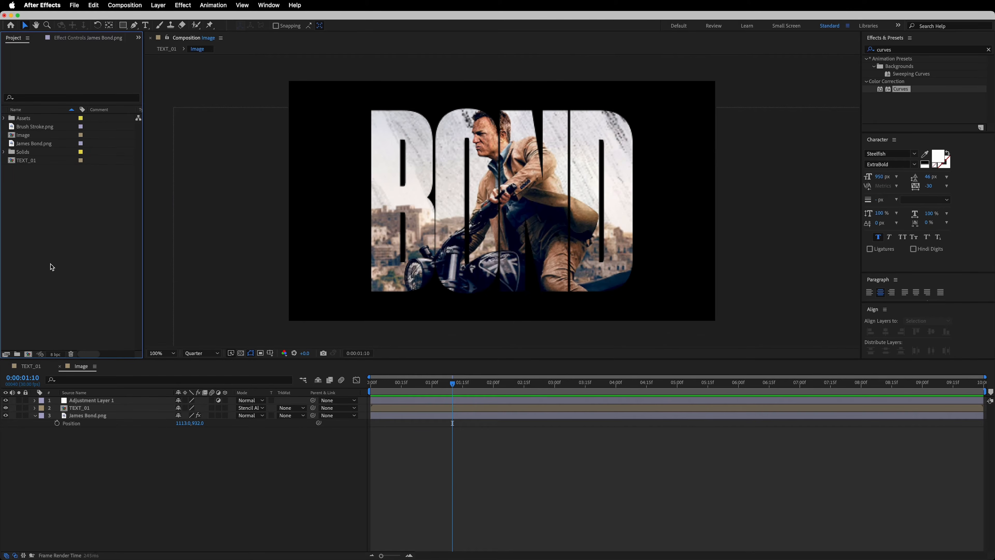
# - Move the Brush Stroke.png and James Bond.png files into the Assets folder and expand the folder
pyautogui.click(36, 128)
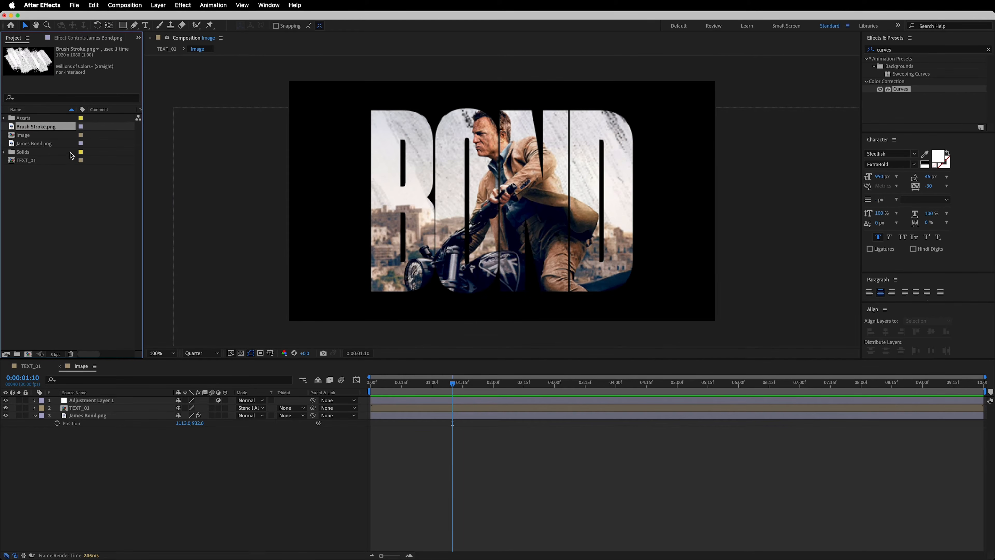
pyautogui.keyDown('super'); pyautogui.click(37, 145); pyautogui.keyUp('super')
pyautogui.moveTo(36, 126); pyautogui.dragTo(24, 118)
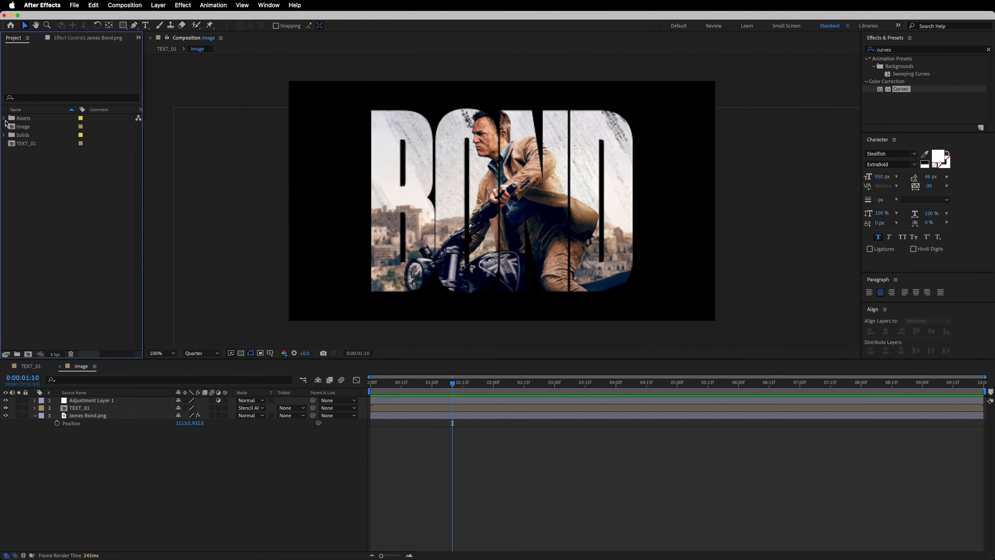
pyautogui.click(5, 118)
# - Apply Easy Ease to both Offset keyframes of the BOND layer in the TEXT_01 composition and show their curve in the Graph Editor
pyautogui.click(28, 368)
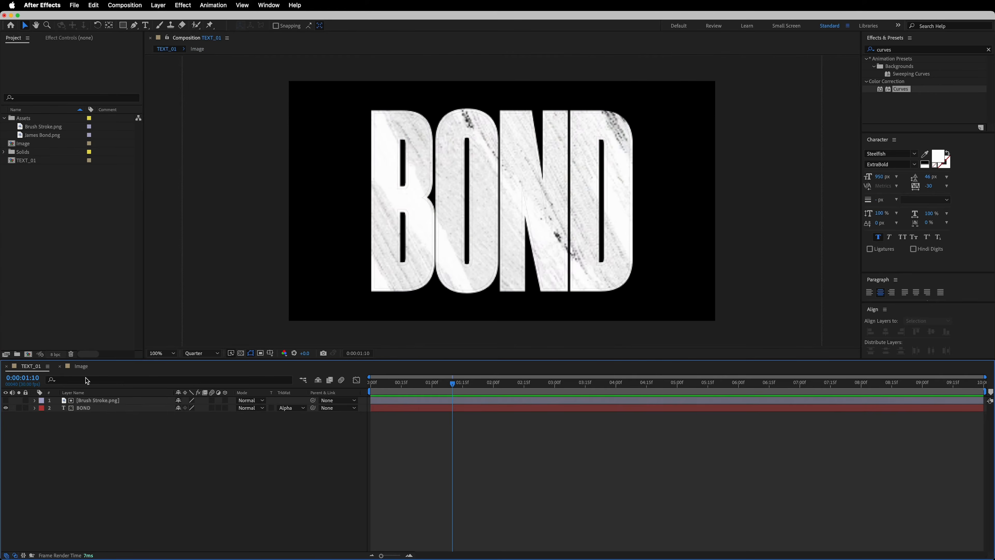
pyautogui.click(80, 407)
pyautogui.press('u')
pyautogui.moveTo(365, 418); pyautogui.dragTo(432, 434)
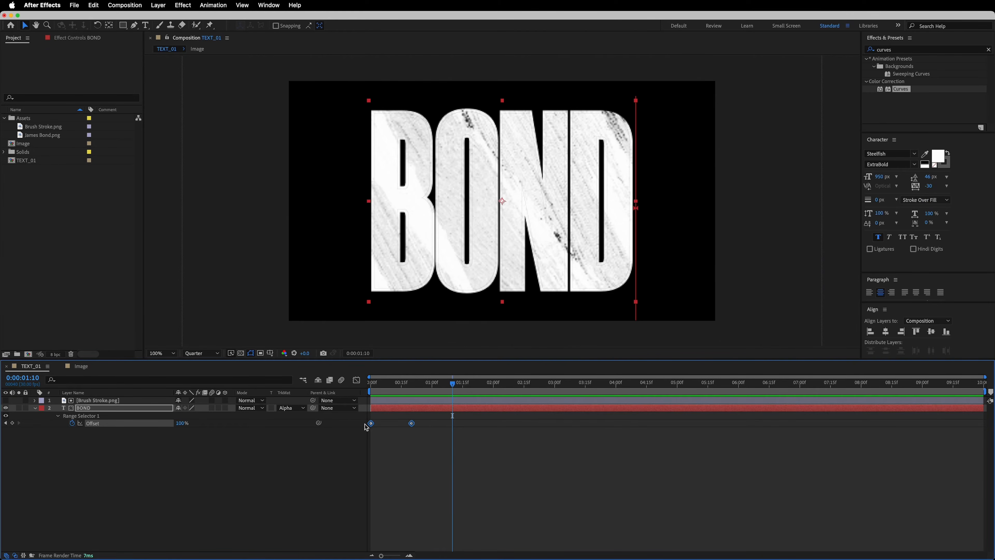
pyautogui.press('F9')
pyautogui.click(356, 380)
pyautogui.moveTo(432, 406); pyautogui.dragTo(366, 545)
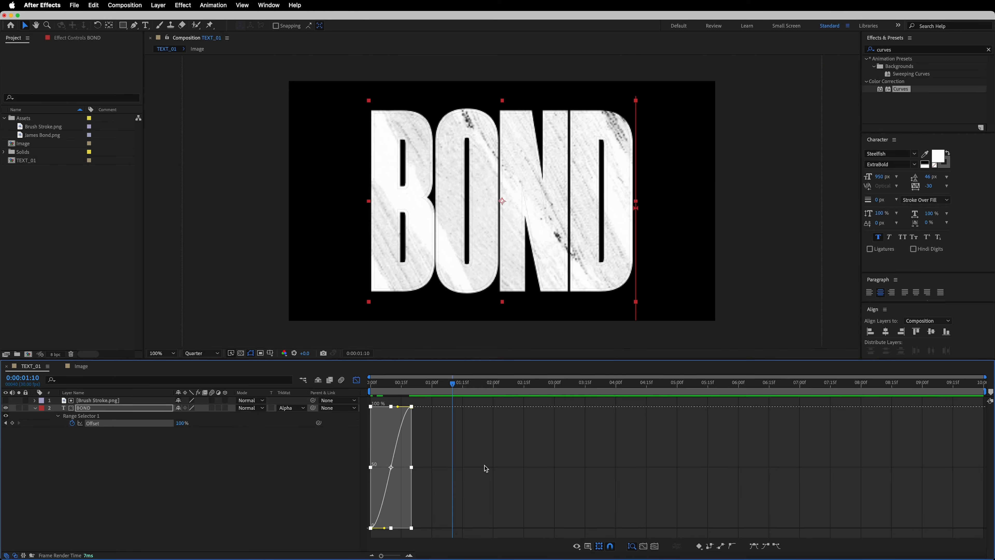
pyautogui.click(216, 486)
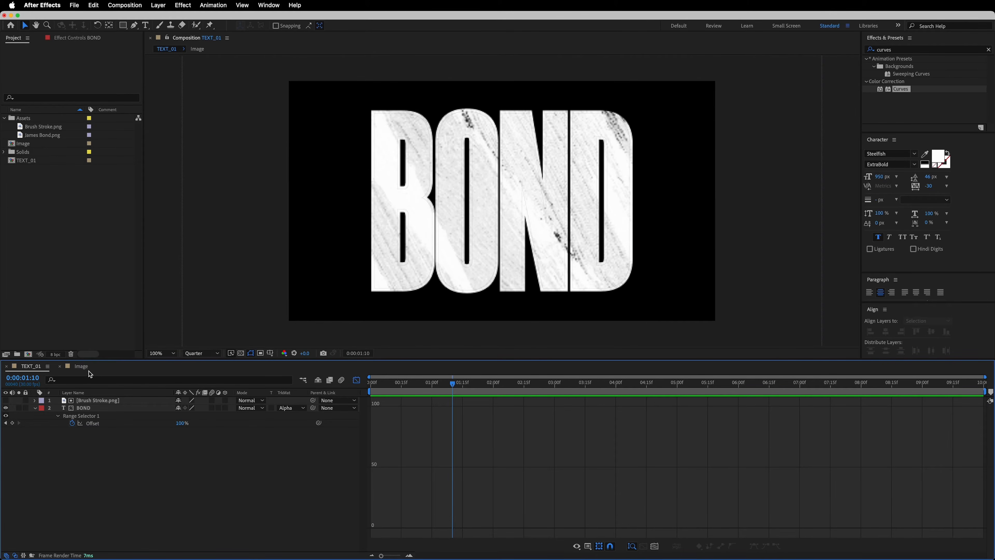
# - Create a new 1920 × 1080 px, 30 fps, 10-second composition named TEXT_02
pyautogui.click(81, 366)
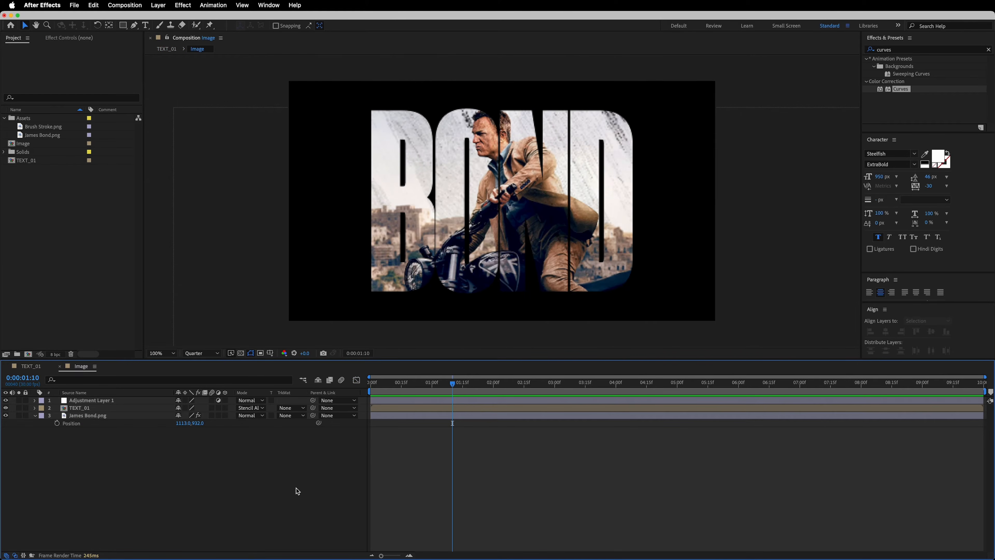
pyautogui.press('super+k')
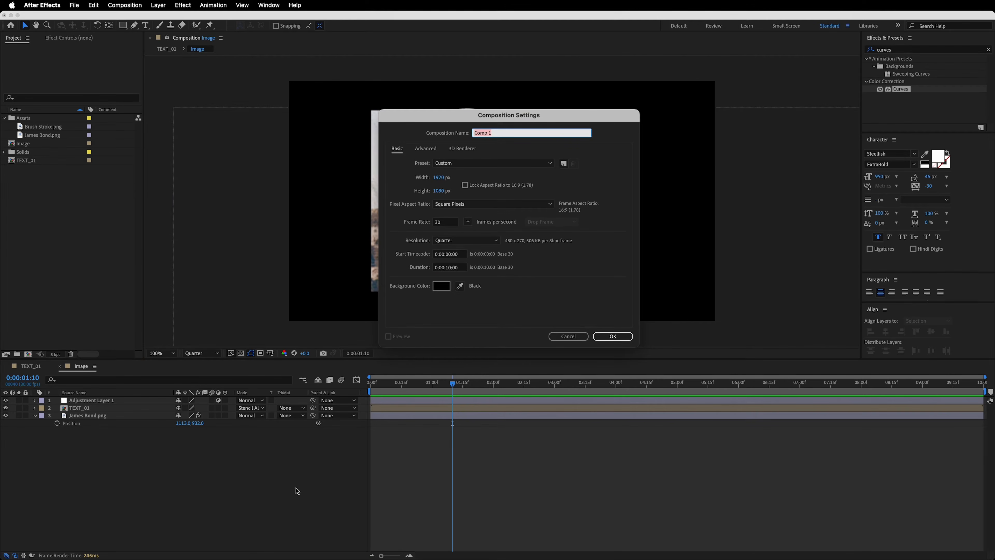
pyautogui.write('E')
pyautogui.click(613, 337)
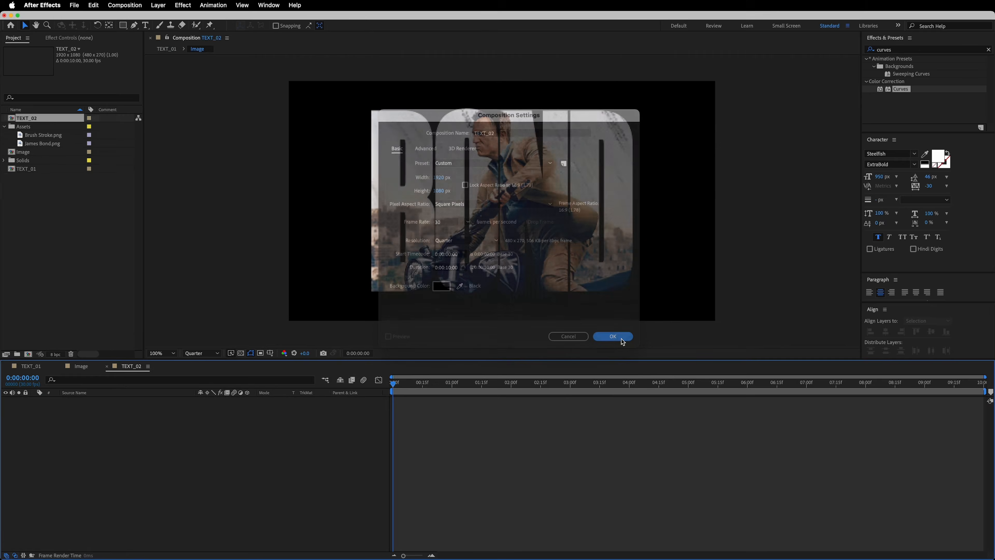
# - Copy the Brush Stroke.png and BOND layers from TEXT_01 into the TEXT_02 composition
pyautogui.click(38, 368)
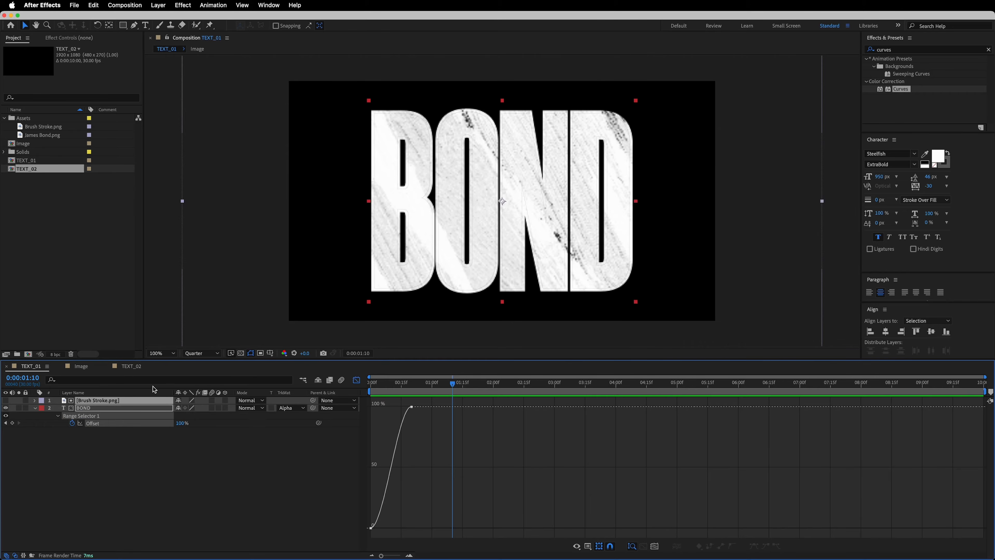
pyautogui.click(131, 365)
pyautogui.press('super+v')
pyautogui.click(127, 471)
pyautogui.moveTo(393, 382); pyautogui.dragTo(491, 388)
# - Reduce the BOND text in TEXT_02 to a font size of 586 px and change its wording to JAMES BOND
pyautogui.click(168, 408)
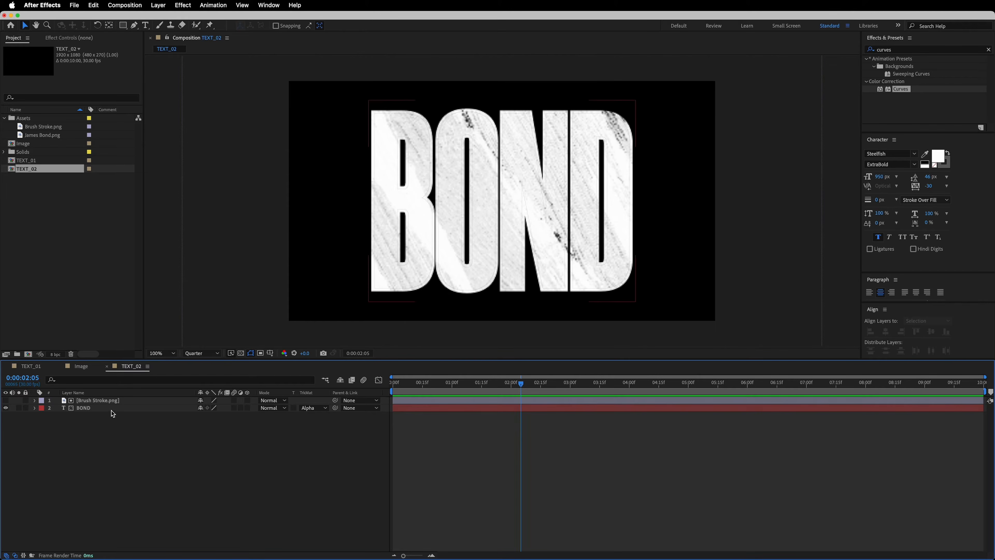
pyautogui.moveTo(879, 177); pyautogui.dragTo(714, 178)
pyautogui.doubleClick(100, 408)
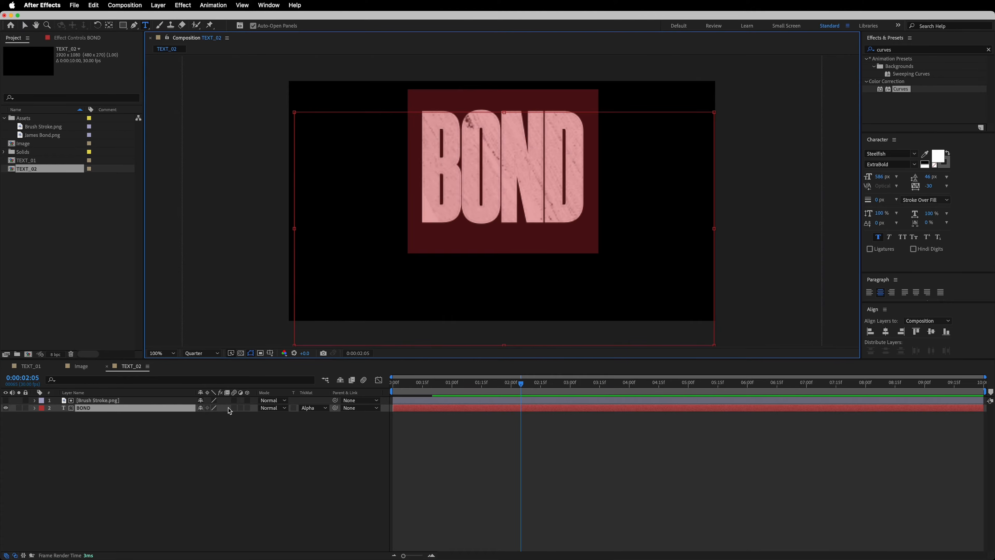
pyautogui.press('Home')
pyautogui.write('JAMES')
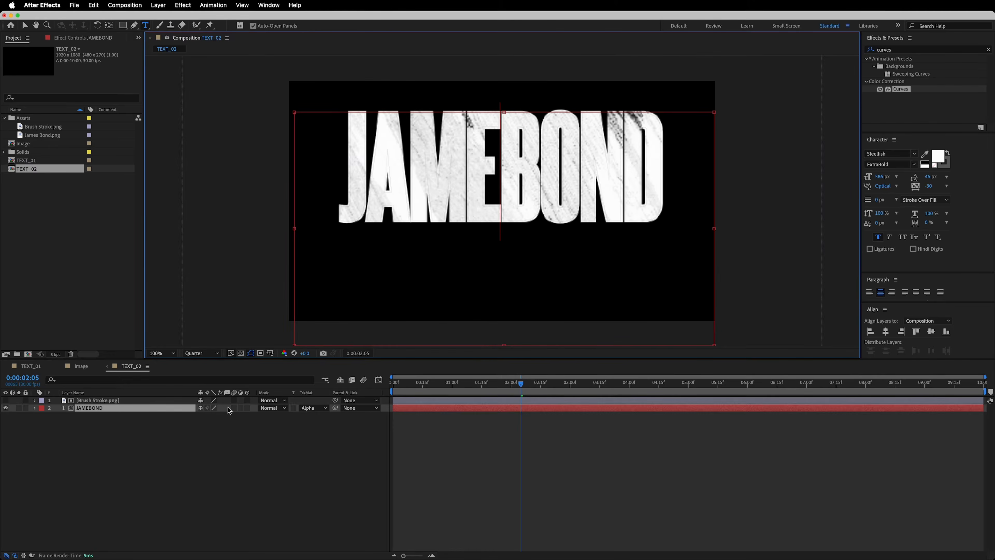
pyautogui.press('Escape')
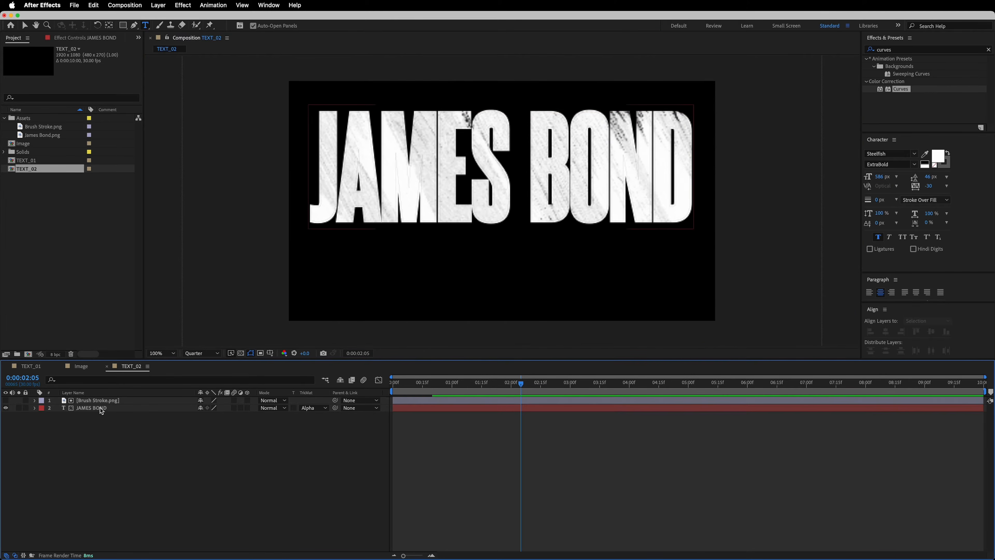
# - Center the JAMES BOND text horizontally and vertically in the composition and make both layers 3D
pyautogui.click(886, 332)
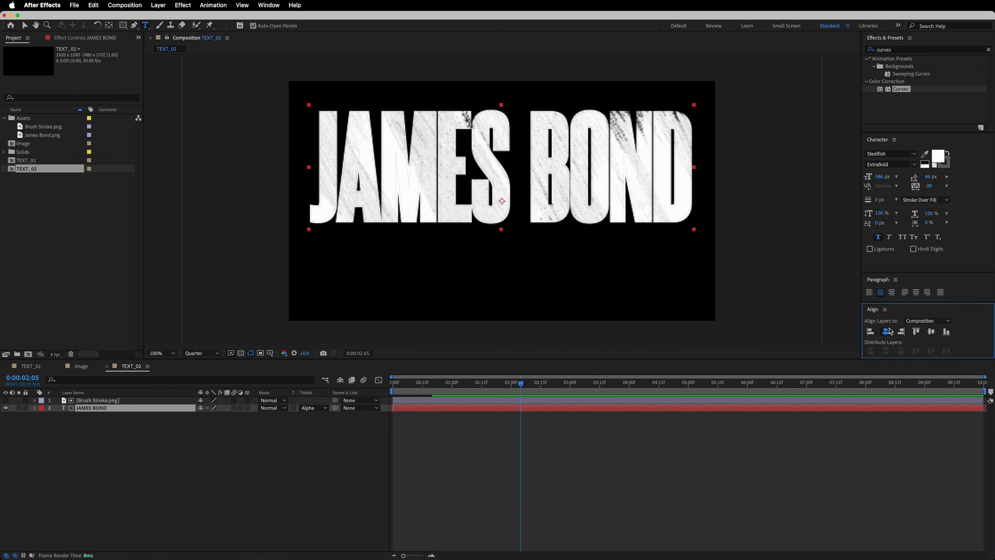
pyautogui.click(935, 334)
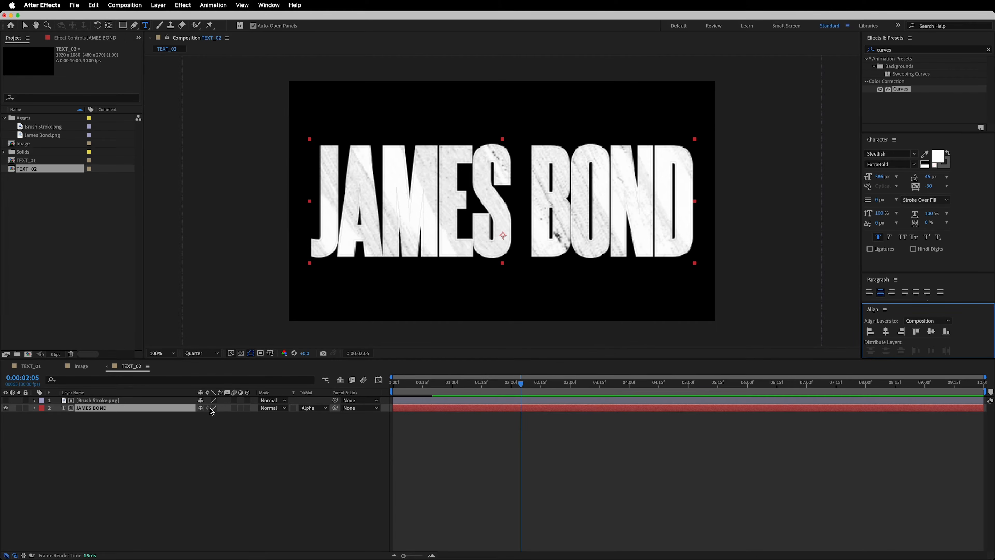
pyautogui.click(249, 407)
pyautogui.press('v')
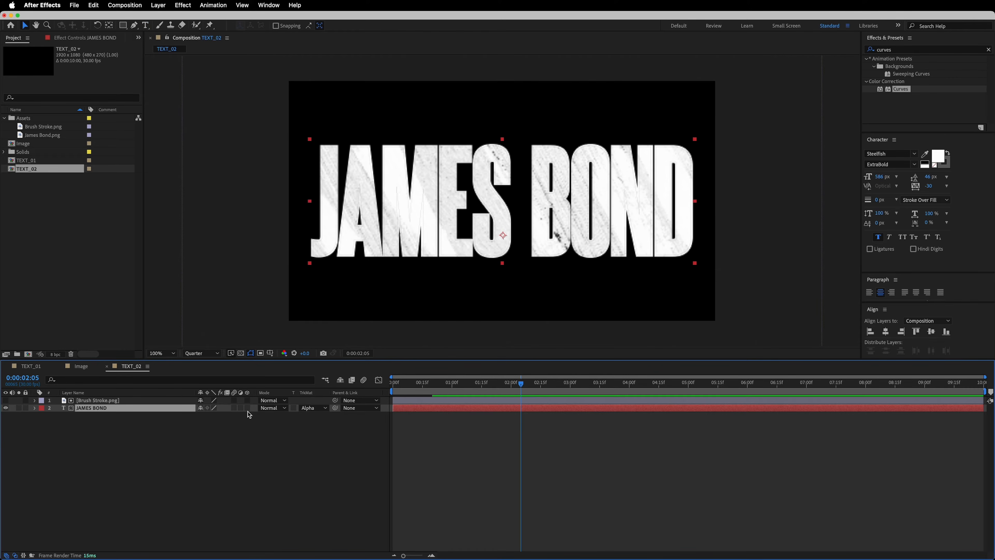
pyautogui.click(247, 413)
pyautogui.moveTo(247, 400); pyautogui.dragTo(248, 407)
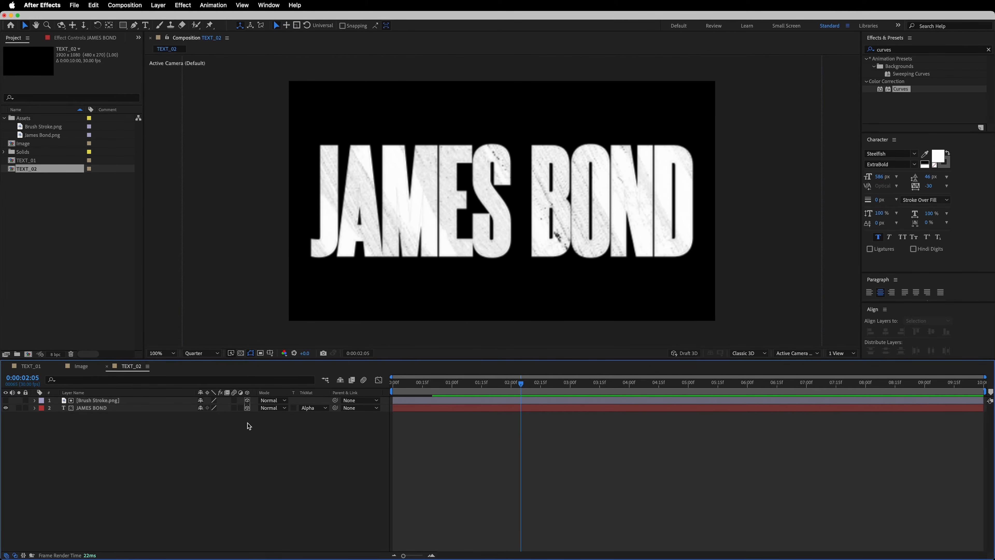
# - Find the Roughen Edges effect, apply it to the Brush Stroke.png layer, and set the preview resolution to Full
pyautogui.click(905, 50)
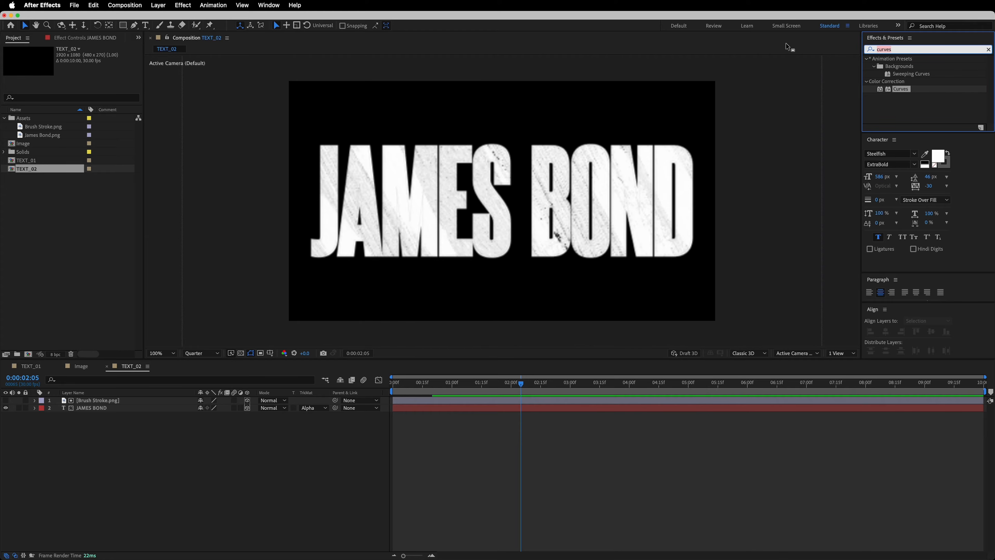
pyautogui.write('roughen')
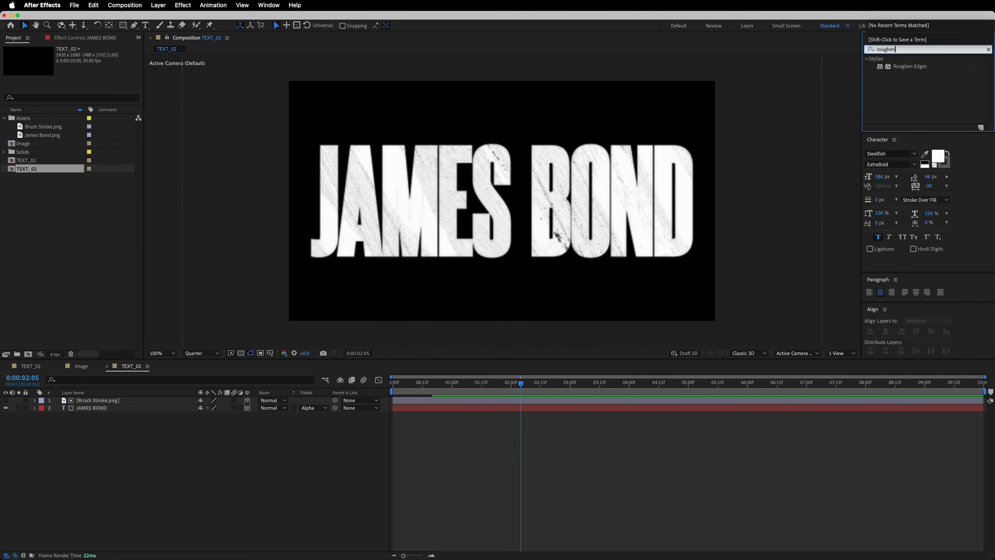
pyautogui.moveTo(910, 66)
pyautogui.mouseDown()
pyautogui.moveTo(761, 89)
pyautogui.moveTo(117, 363)
pyautogui.moveTo(108, 400)
pyautogui.mouseUp()
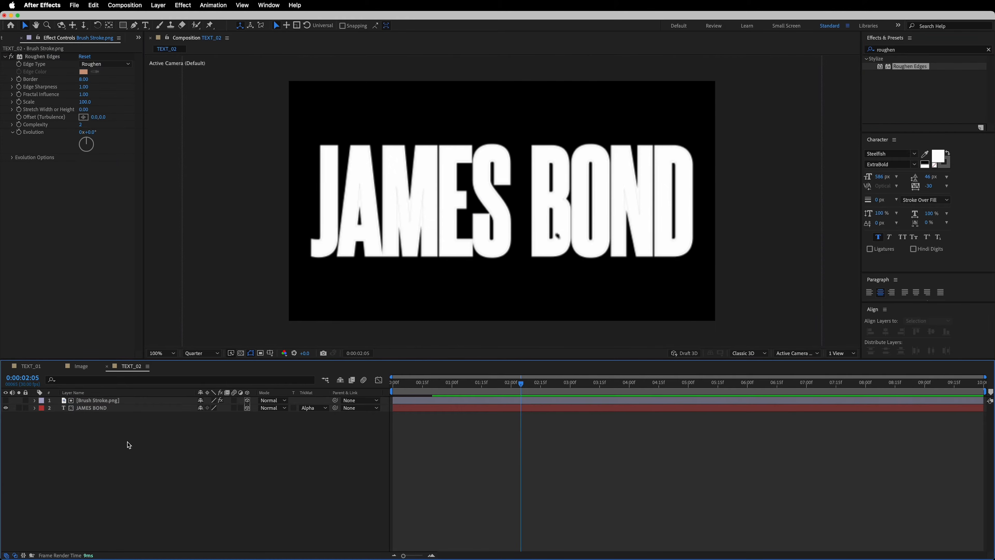
pyautogui.click(203, 353)
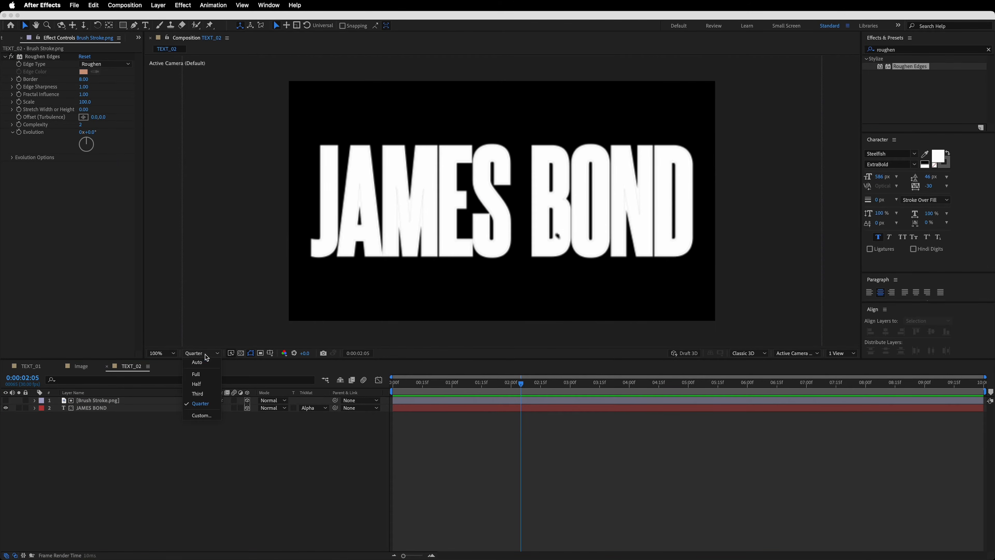
pyautogui.click(196, 373)
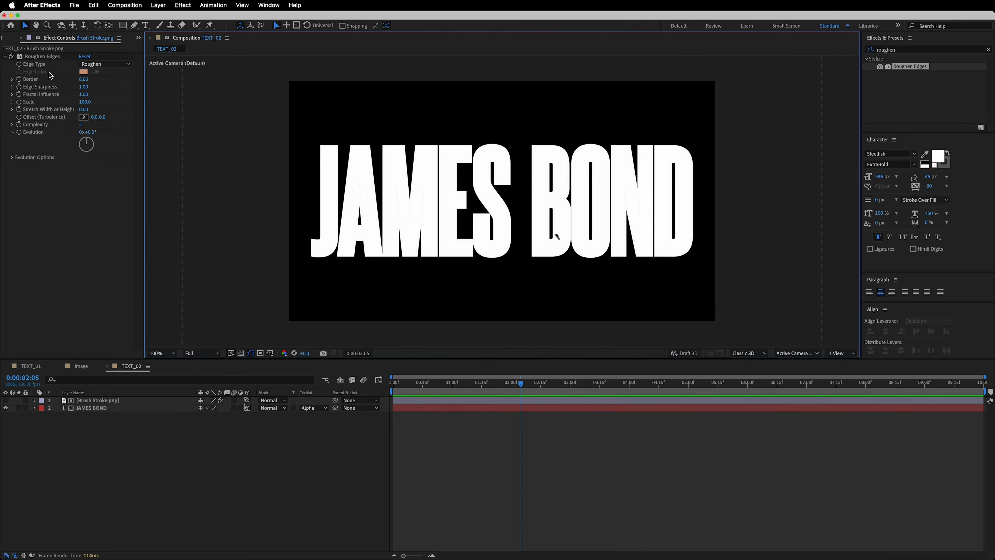
# - Set the Roughen Edges Border and Edge Sharpness to 0 and adjust its Complexity
pyautogui.click(84, 79)
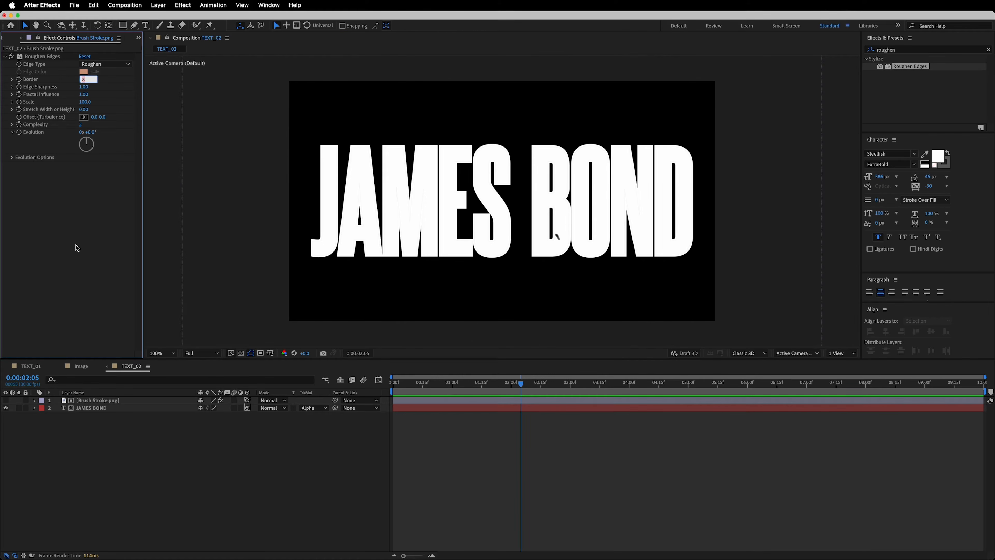
pyautogui.click(83, 87)
pyautogui.write('0')
pyautogui.press('Return')
pyautogui.click(82, 125)
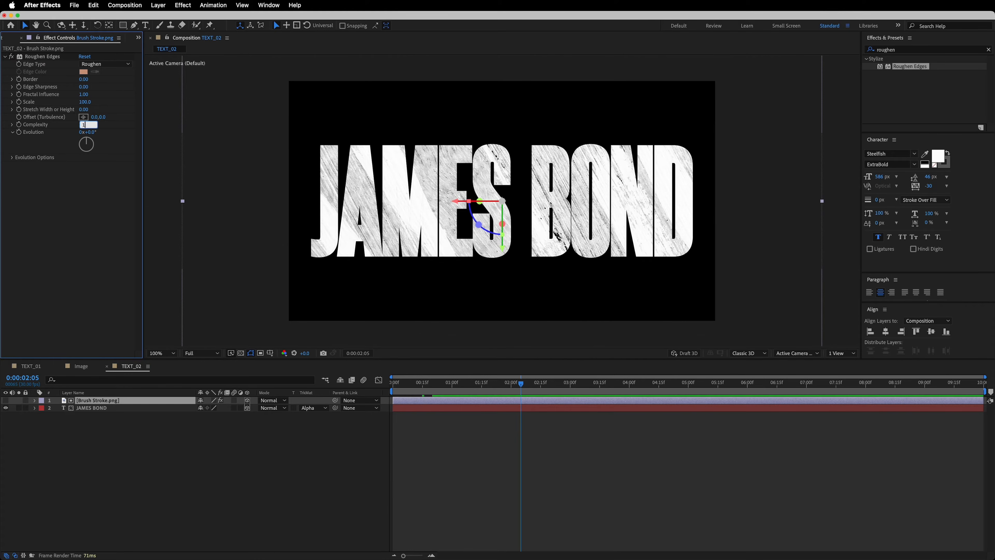
pyautogui.press('Return')
# - Move the JAMES BOND layer's last Offset keyframe to 0:00:00:15 and scrub through the reveal
pyautogui.click(96, 408)
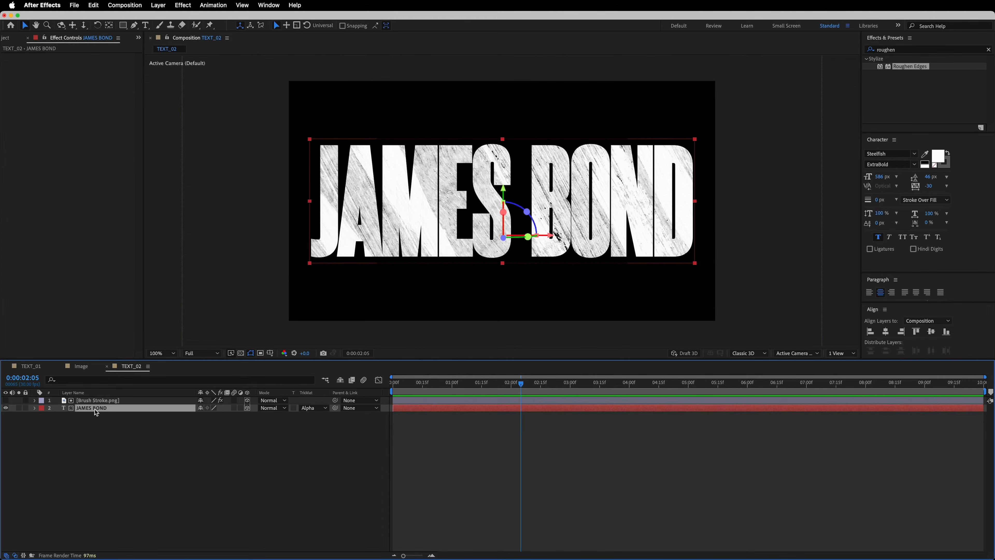
pyautogui.press('u')
pyautogui.click(423, 387)
pyautogui.moveTo(433, 423); pyautogui.dragTo(423, 423)
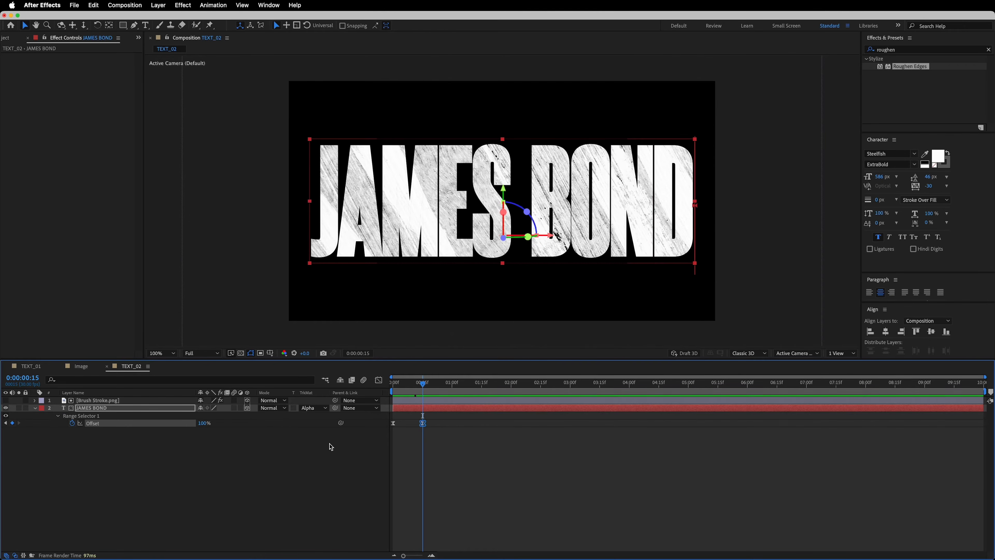
pyautogui.click(329, 445)
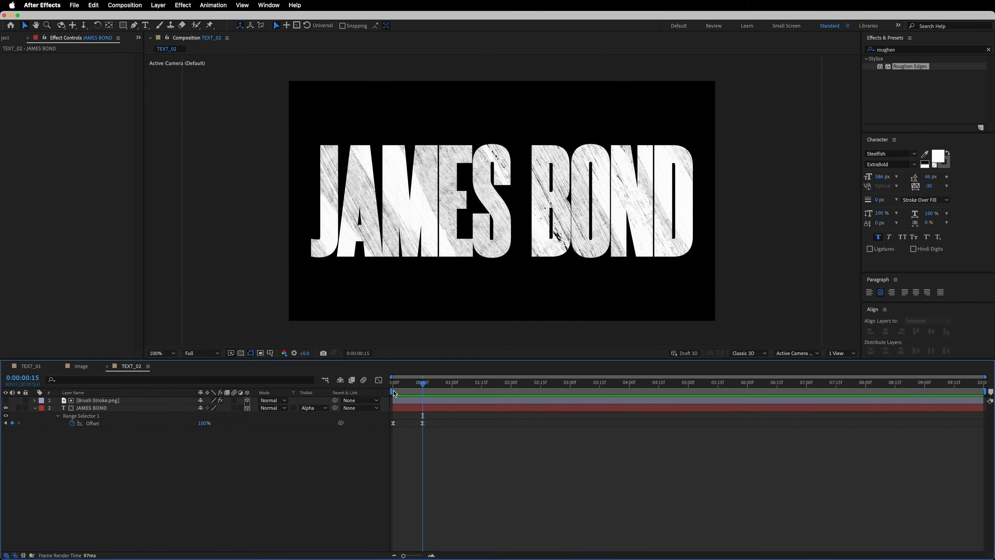
pyautogui.click(407, 387)
pyautogui.moveTo(407, 385); pyautogui.dragTo(418, 404)
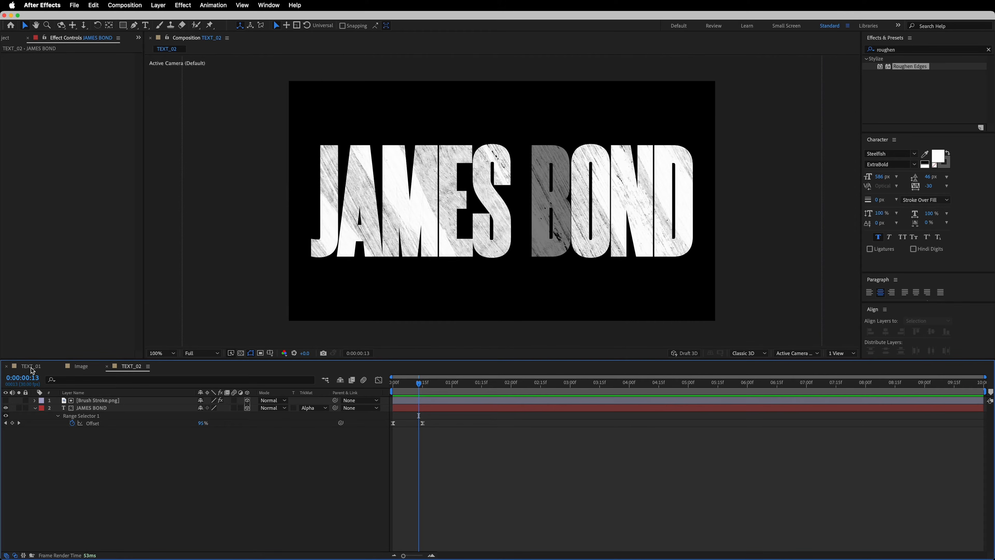
pyautogui.moveTo(404, 383); pyautogui.dragTo(425, 385)
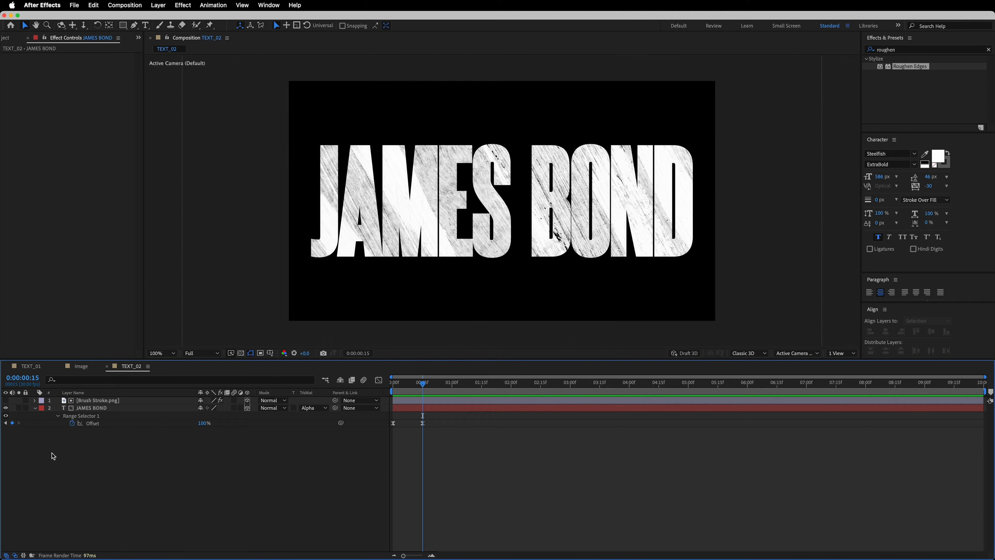
# - Set the JAMES BOND Range Selector's Based On option to Words, scrub the reveal, and collapse the text properties
pyautogui.click(36, 409)
pyautogui.click(36, 408)
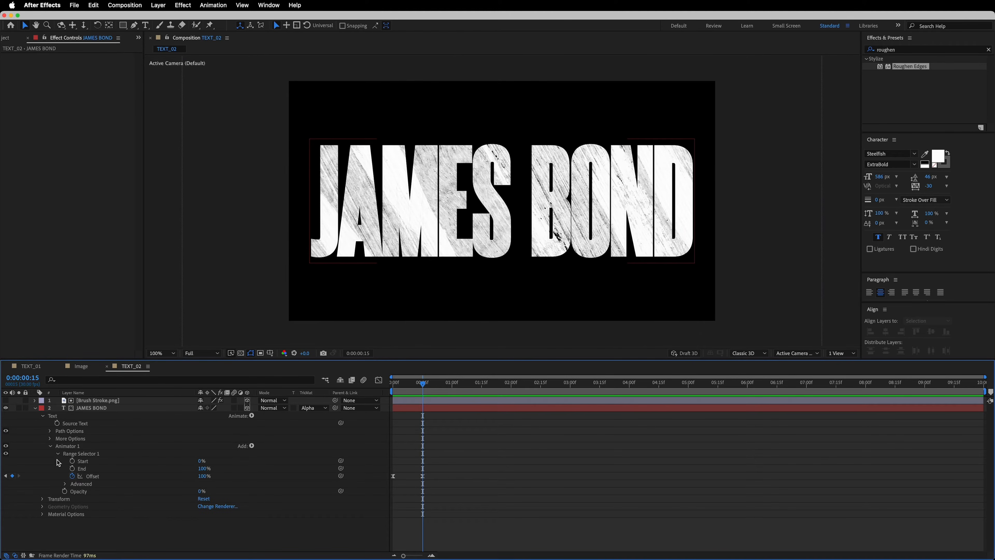
pyautogui.click(65, 484)
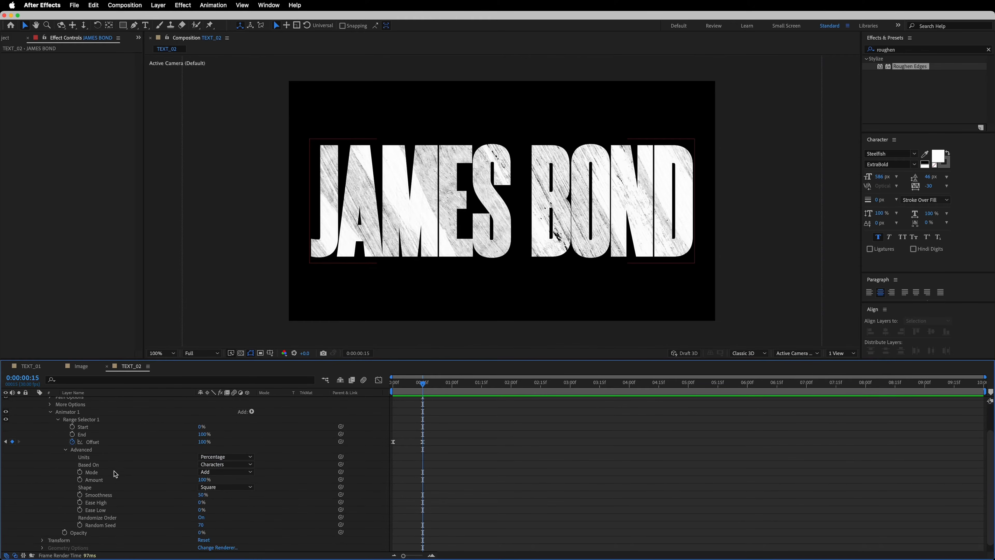
pyautogui.click(219, 466)
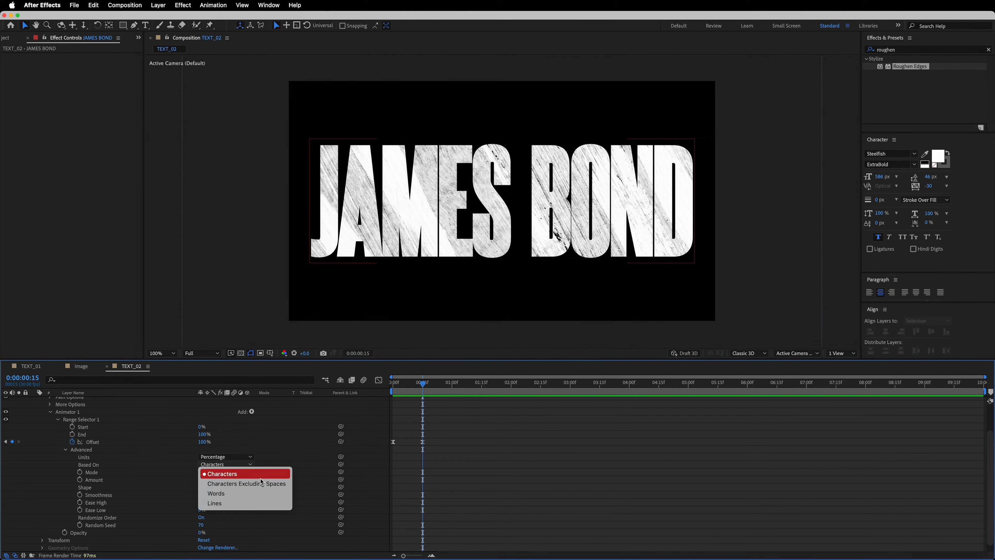
pyautogui.click(216, 493)
pyautogui.moveTo(431, 384)
pyautogui.mouseDown()
pyautogui.moveTo(392, 388)
pyautogui.moveTo(423, 394)
pyautogui.mouseUp()
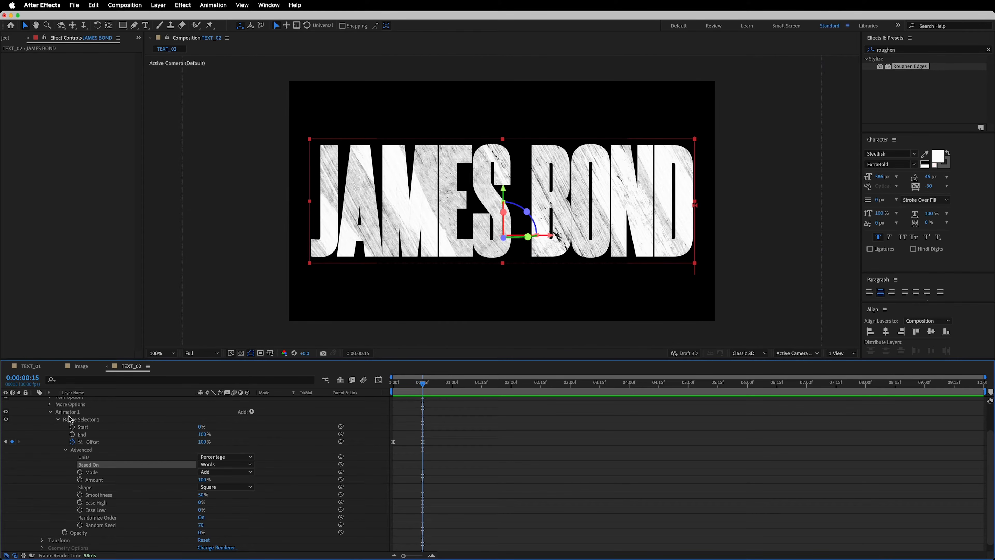
pyautogui.click(50, 412)
pyautogui.click(42, 415)
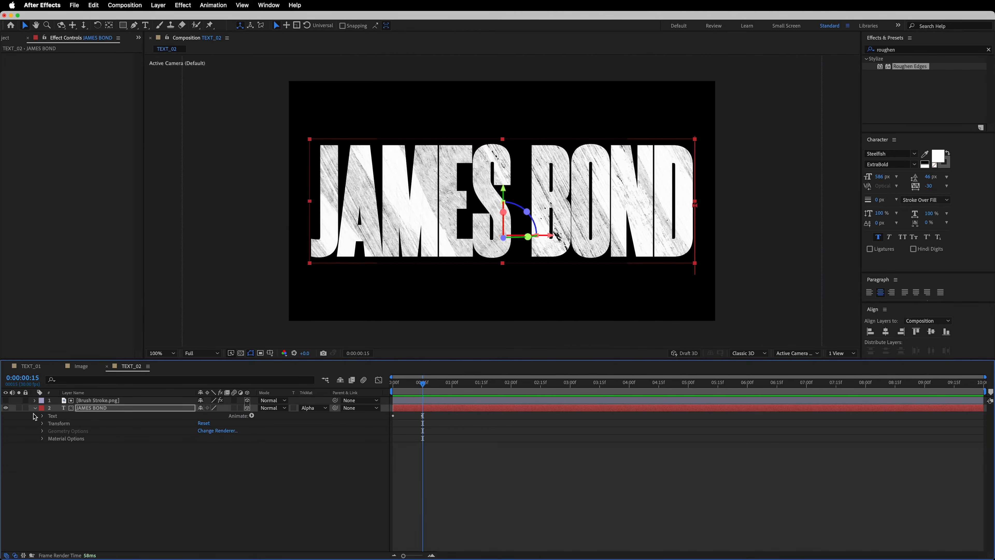
# - Collapse the JAMES BOND layer's properties and create a new composition named Grunge Image
pyautogui.click(36, 408)
pyautogui.click(204, 478)
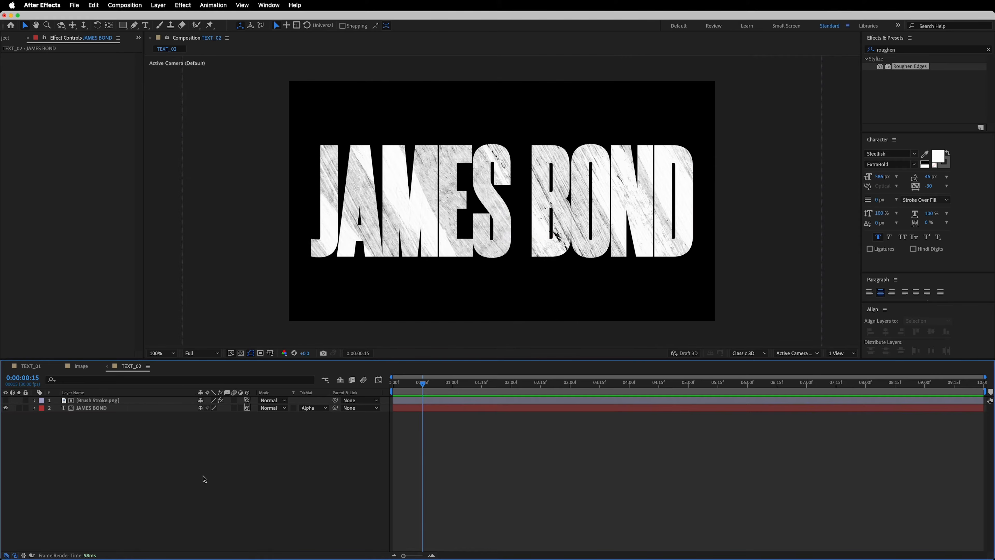
pyautogui.click(118, 5)
pyautogui.click(135, 18)
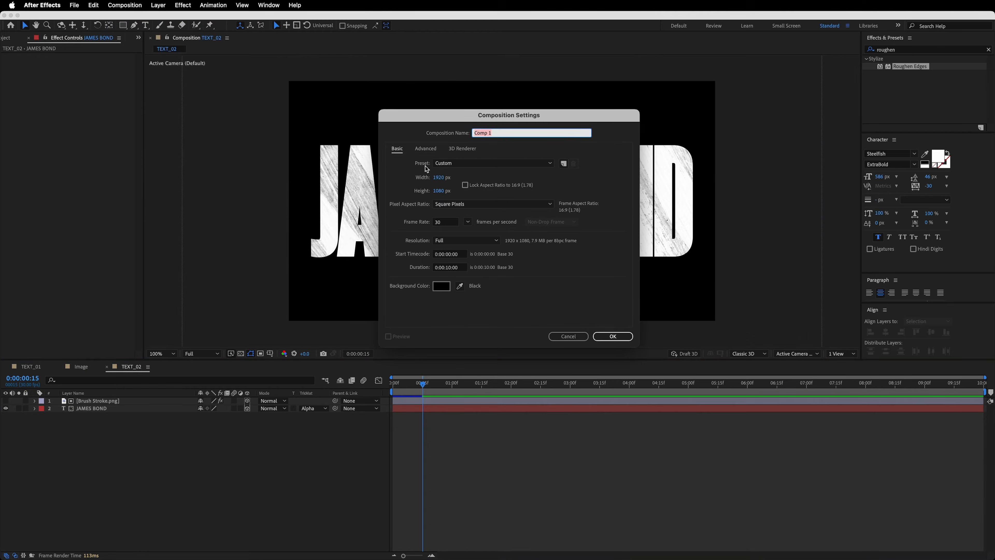
pyautogui.write('Grunge Image')
pyautogui.click(613, 336)
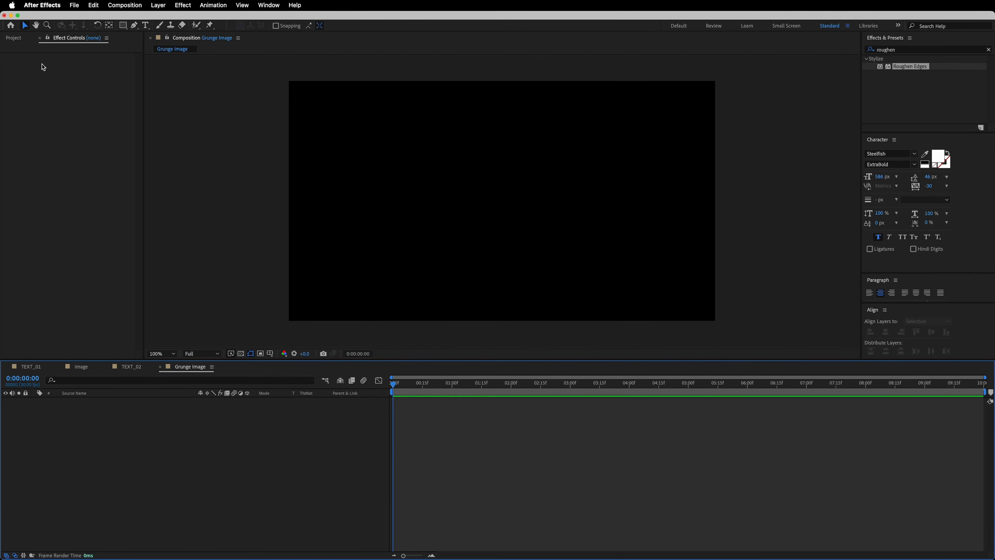
# - Add the Image composition to the Grunge Image timeline and apply the Posterize effect to it
pyautogui.click(14, 39)
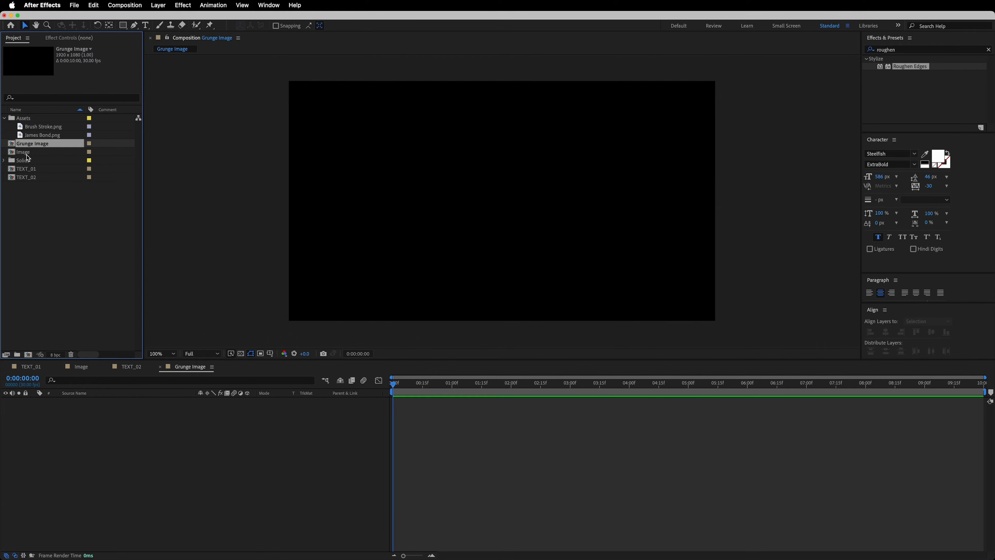
pyautogui.moveTo(22, 152); pyautogui.dragTo(132, 467)
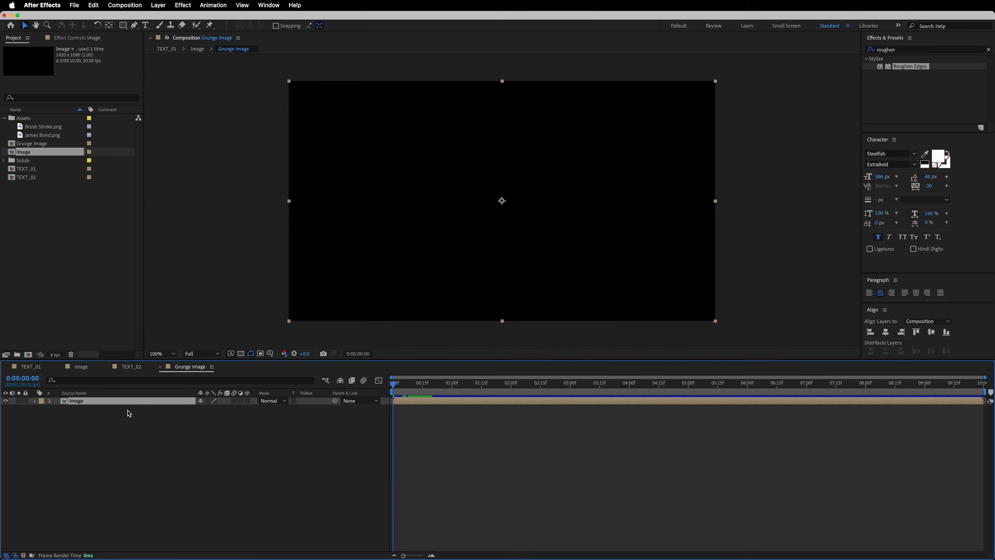
pyautogui.click(906, 50)
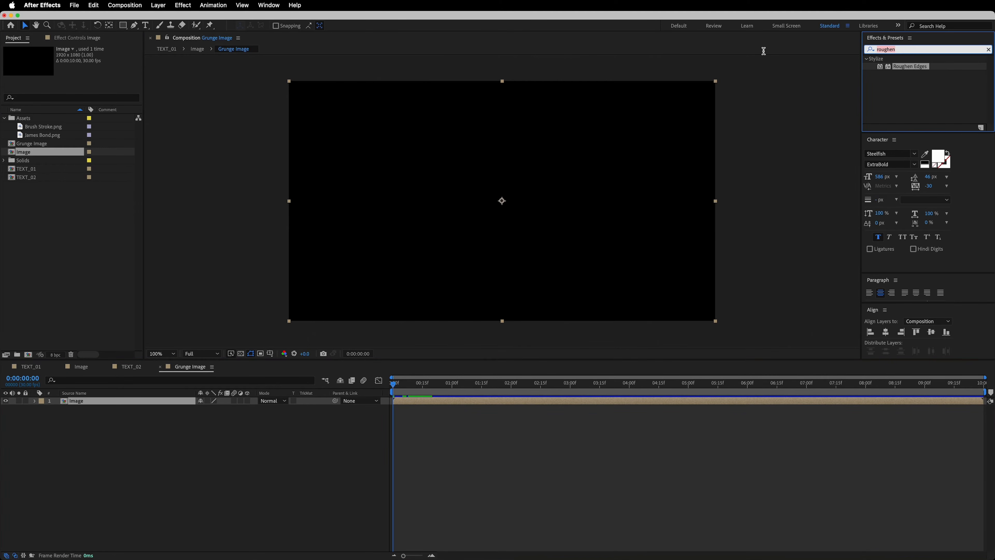
pyautogui.write('Poster')
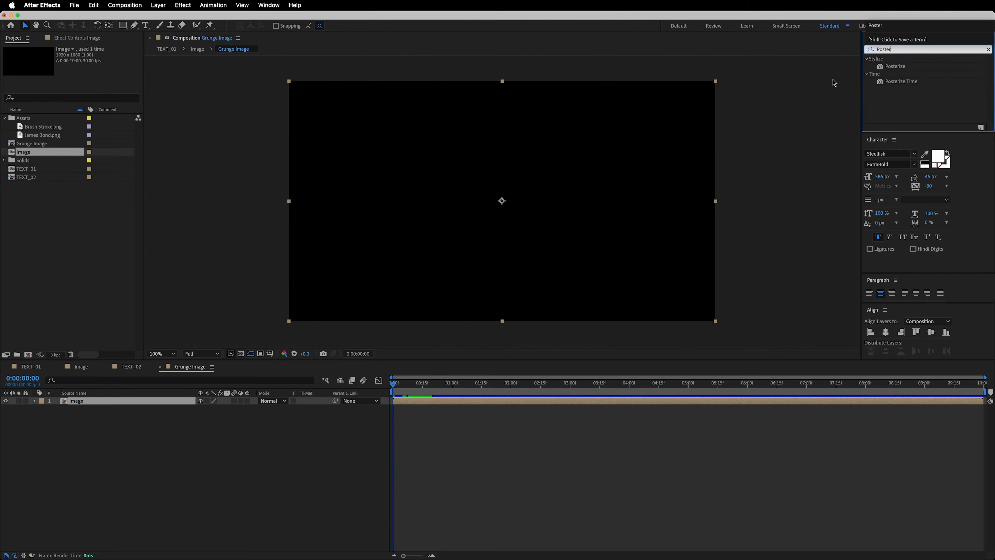
pyautogui.press('Return')
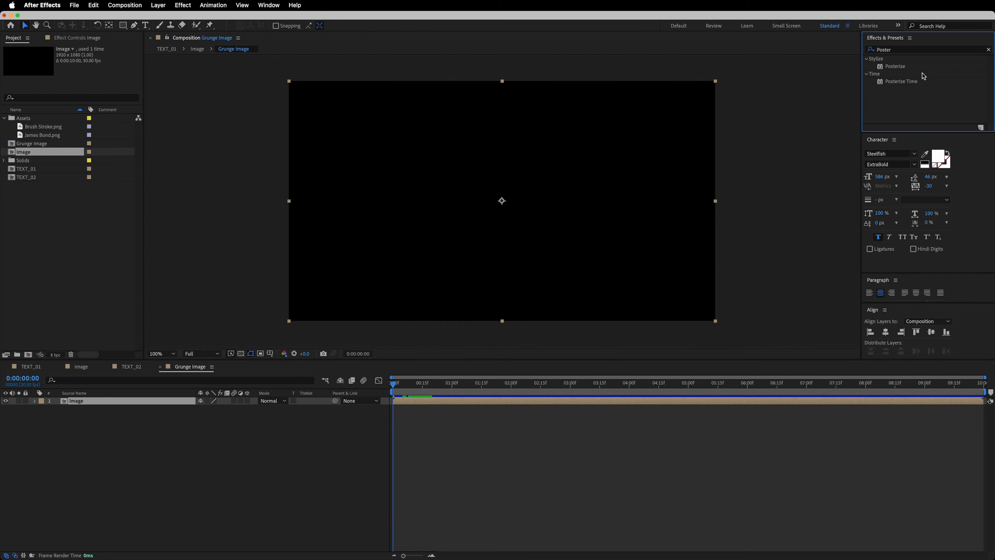
pyautogui.click(900, 83)
pyautogui.click(894, 67)
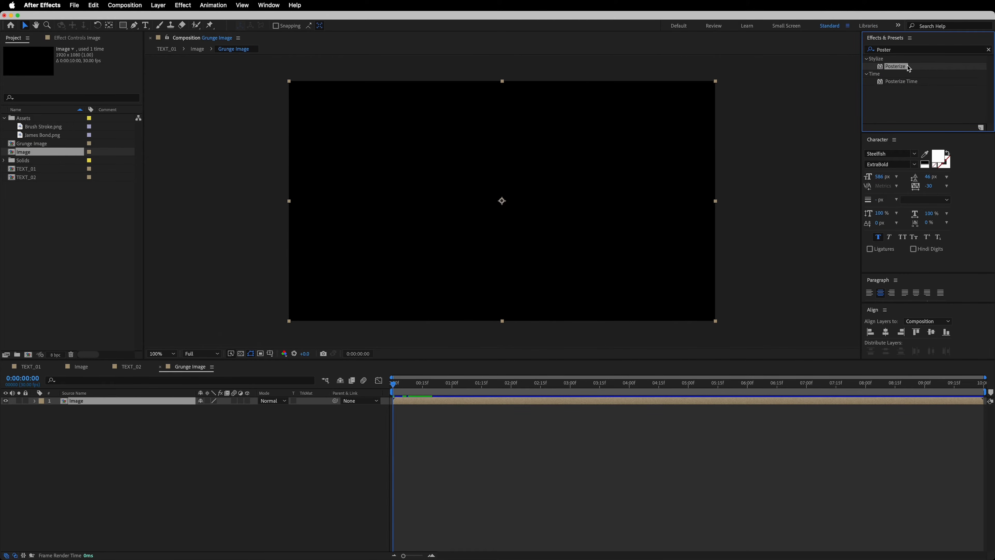
pyautogui.moveTo(902, 71); pyautogui.dragTo(449, 168)
pyautogui.moveTo(112, 411); pyautogui.dragTo(111, 404)
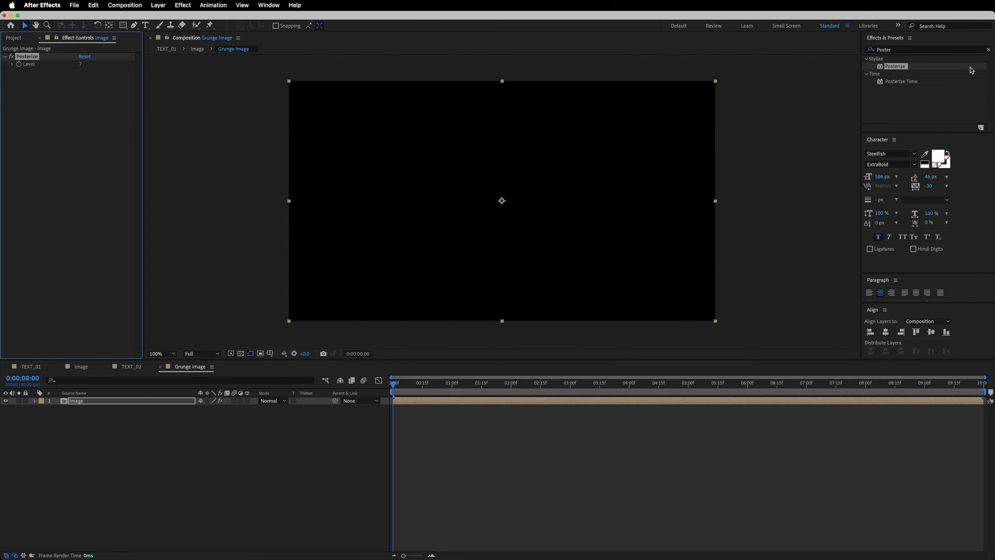
# - Find the Curves effect, apply it to the Image layer, and set the Posterize Level to 12
pyautogui.click(902, 51)
pyautogui.write('Curves')
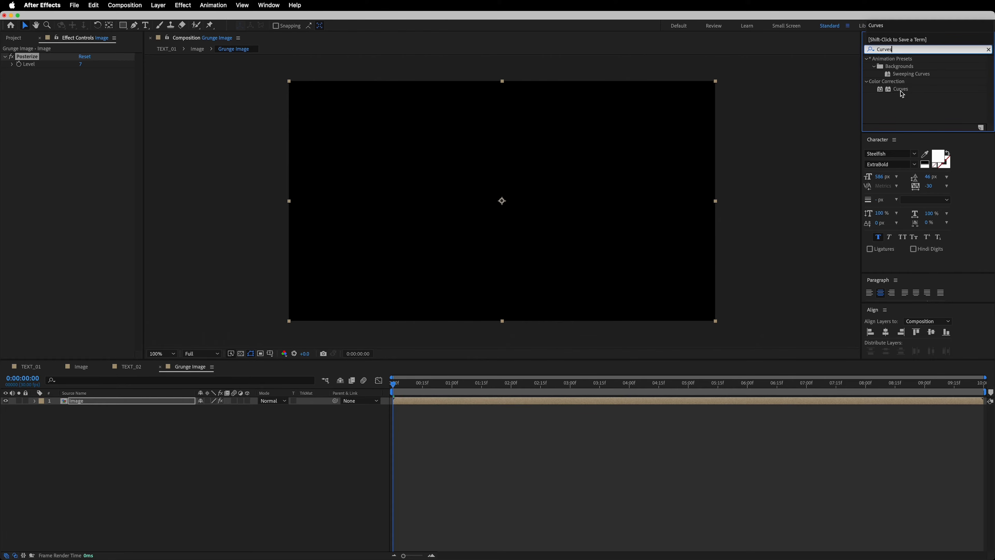
pyautogui.doubleClick(900, 90)
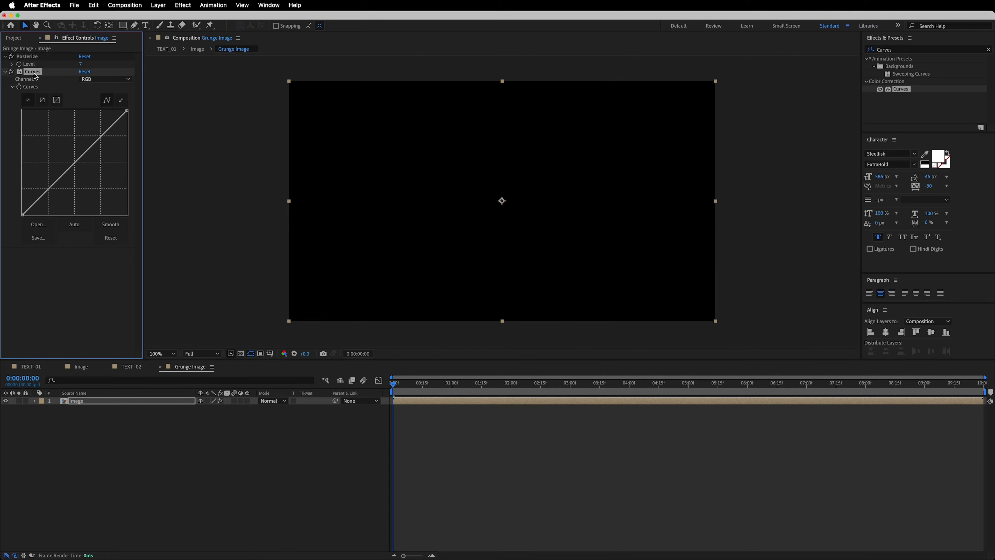
pyautogui.click(80, 64)
pyautogui.write('12')
pyautogui.press('Return')
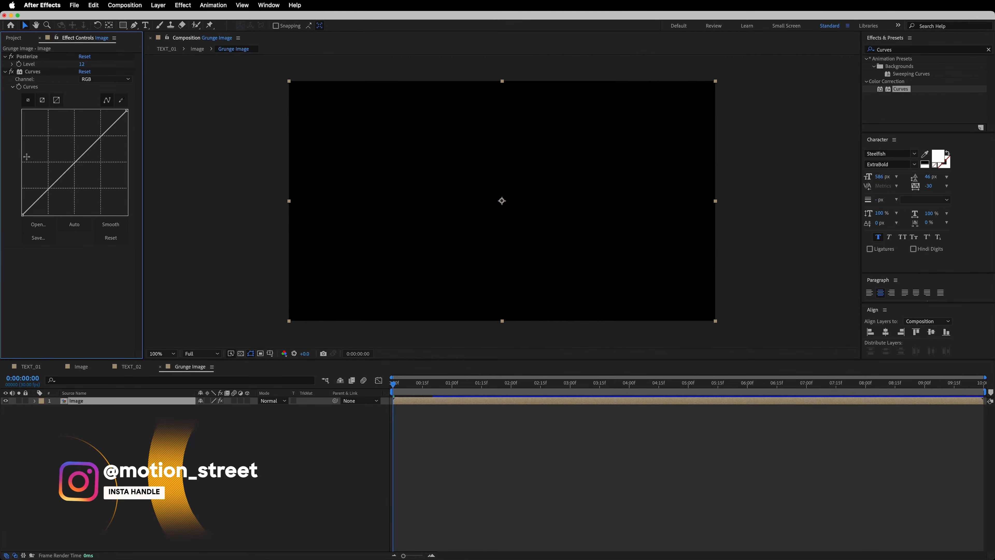
# - Shape the Image layer's RGB curve into a gentle S at 0:00:01:03, lowering the shadows and raising the highlights
pyautogui.click(25, 73)
pyautogui.press('space')
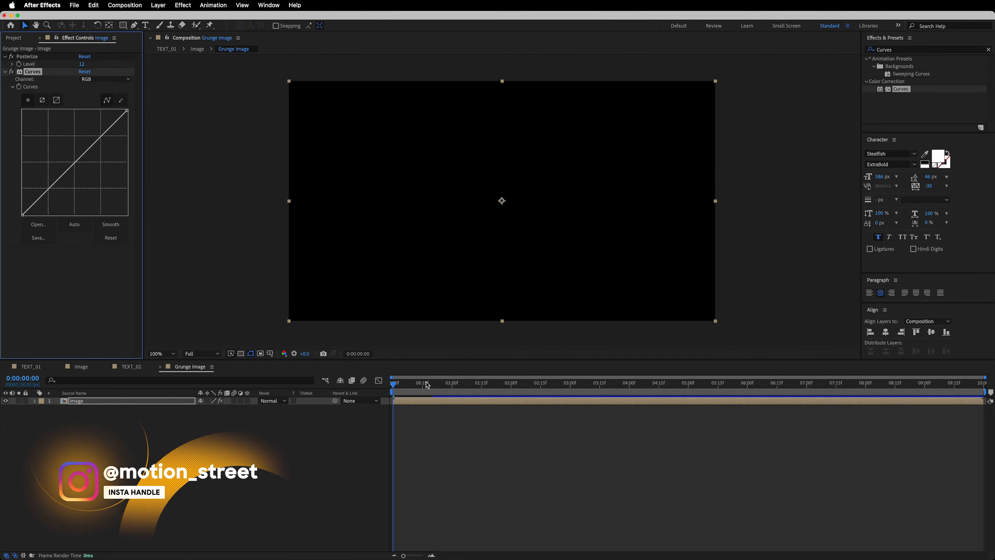
pyautogui.moveTo(55, 190); pyautogui.dragTo(52, 191)
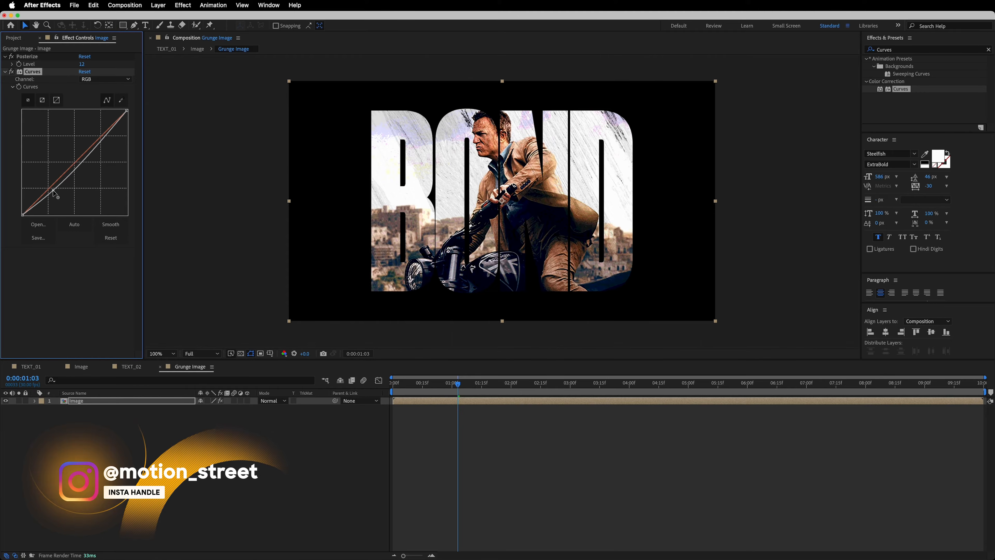
pyautogui.moveTo(109, 132); pyautogui.dragTo(104, 127)
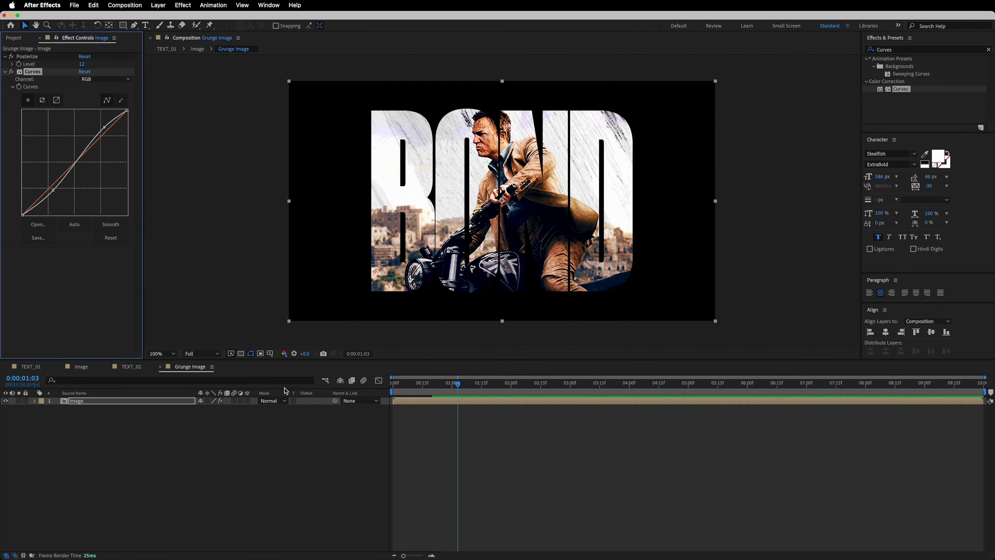
pyautogui.click(215, 460)
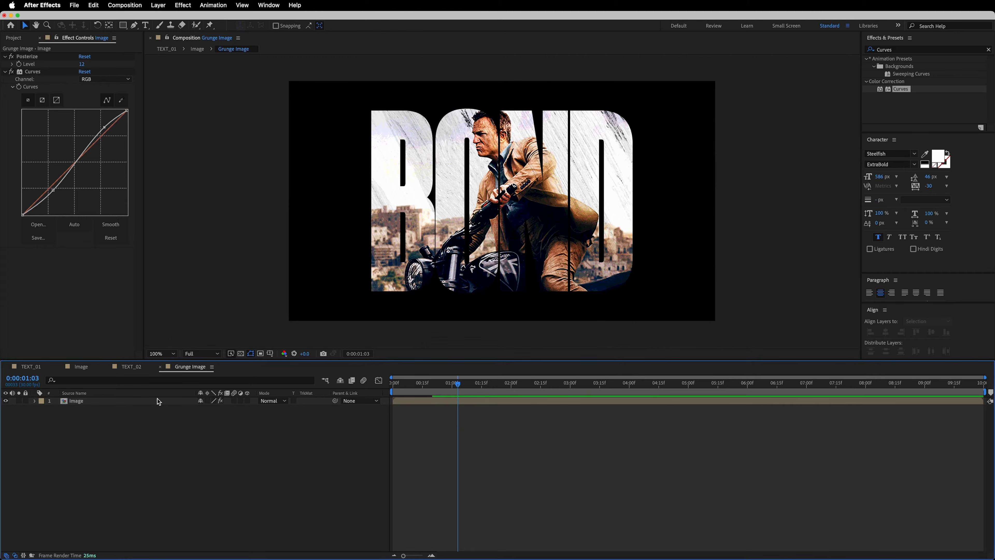
# - Place the TEXT_01 composition above the Image layer and set Image's track matte to Alpha Matte "TEXT_01"
pyautogui.click(10, 38)
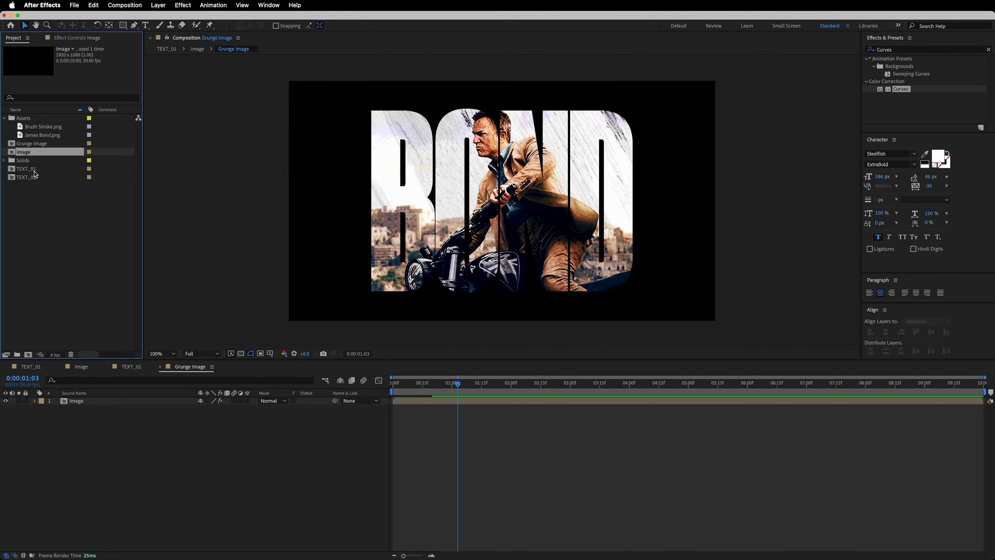
pyautogui.moveTo(32, 171); pyautogui.dragTo(123, 402)
pyautogui.click(311, 408)
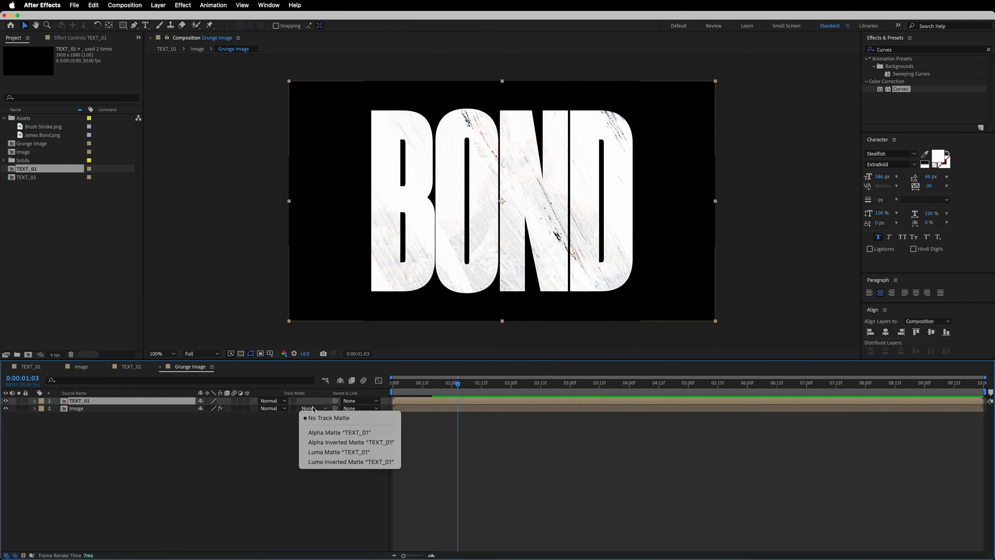
pyautogui.click(355, 436)
# - Duplicate the TEXT_01 and Image layers together and deselect the copies
pyautogui.moveTo(239, 454); pyautogui.dragTo(94, 385)
pyautogui.click(93, 6)
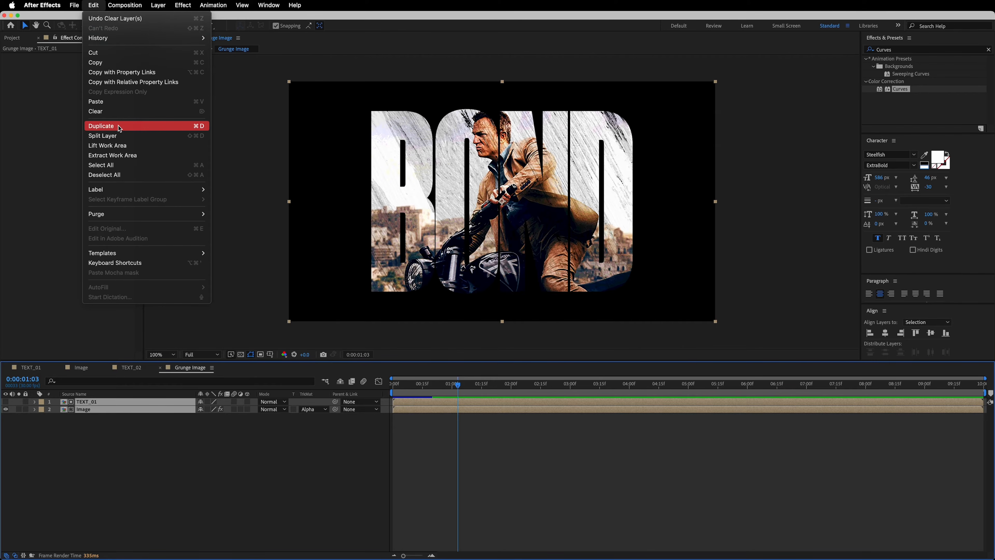
pyautogui.click(110, 126)
pyautogui.click(71, 466)
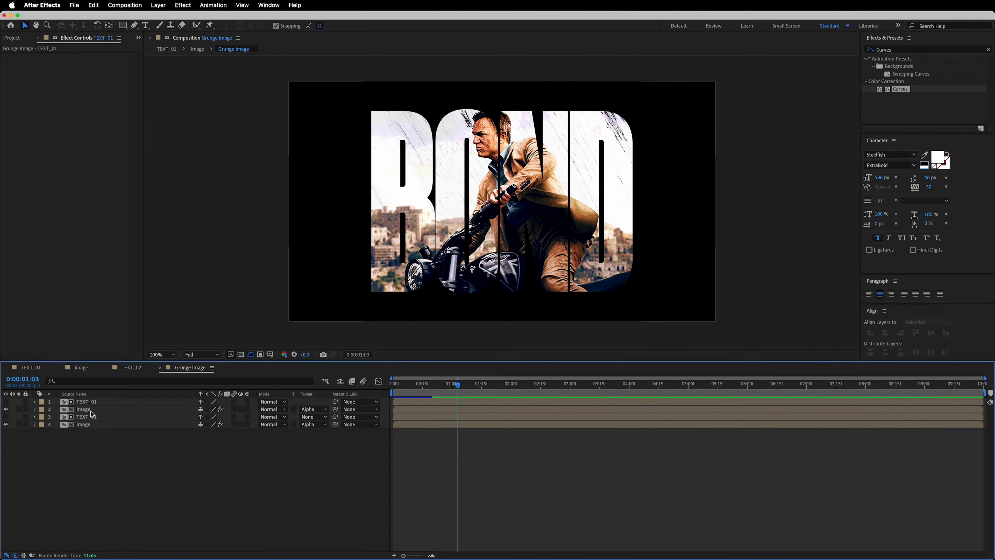
# - Delete the Curves effect from the upper Image layer and apply Find Edges to it
pyautogui.click(84, 409)
pyautogui.click(33, 73)
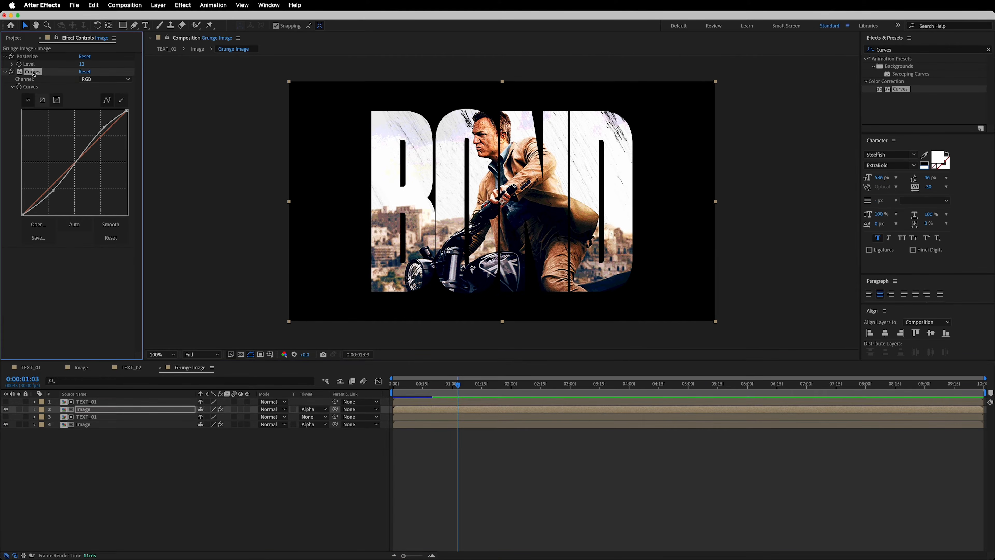
pyautogui.press('Delete')
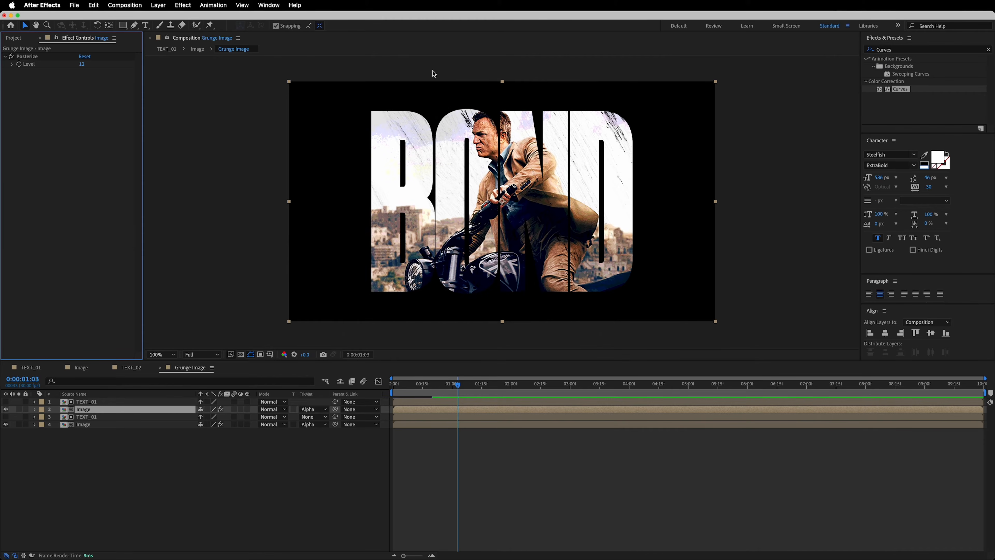
pyautogui.doubleClick(917, 49)
pyautogui.press('shift')
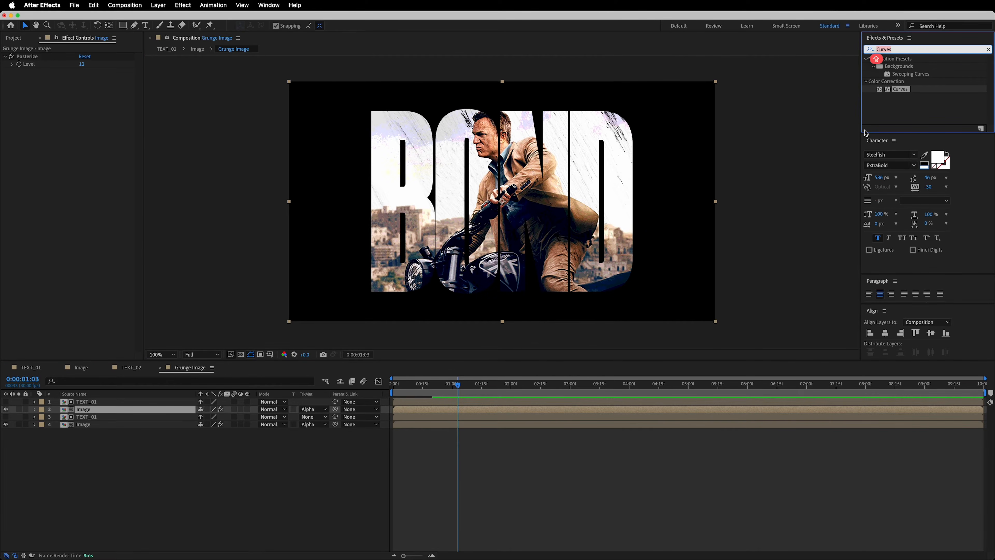
pyautogui.write('Find')
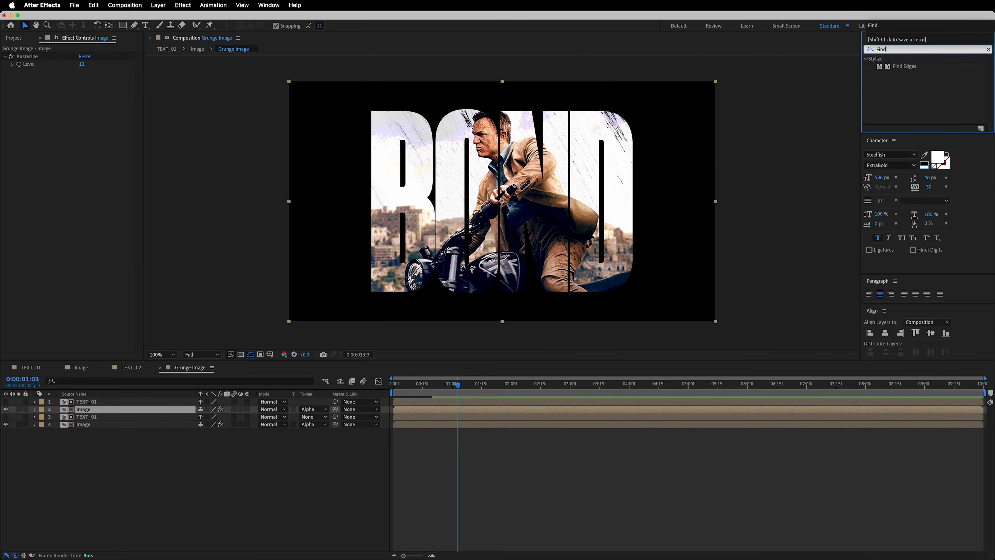
pyautogui.moveTo(906, 68); pyautogui.dragTo(33, 130)
# - Find the Venetian Blinds transition effect and apply it to the upper Image layer below Find Edges
pyautogui.click(892, 52)
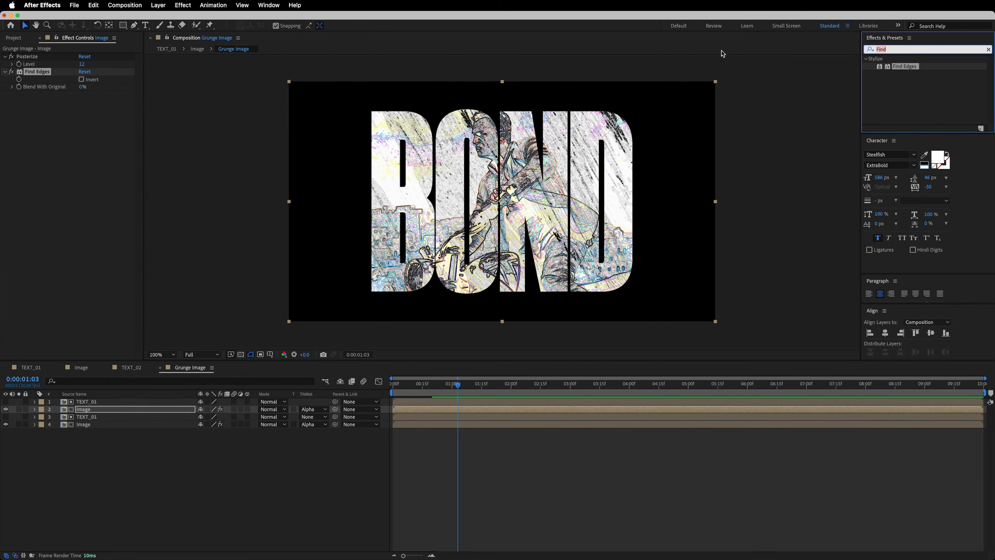
pyautogui.press('shift')
pyautogui.write('Vene')
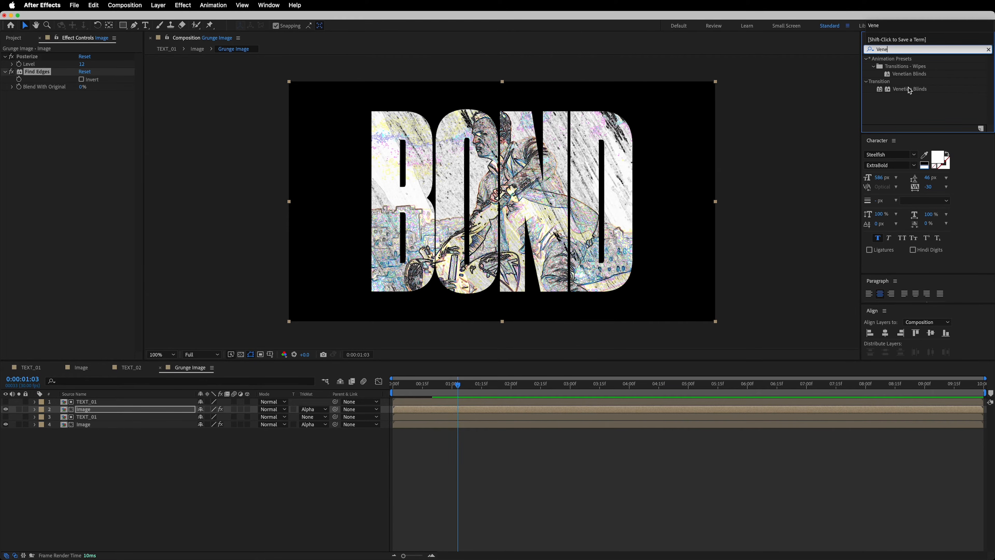
pyautogui.moveTo(909, 90); pyautogui.dragTo(85, 168)
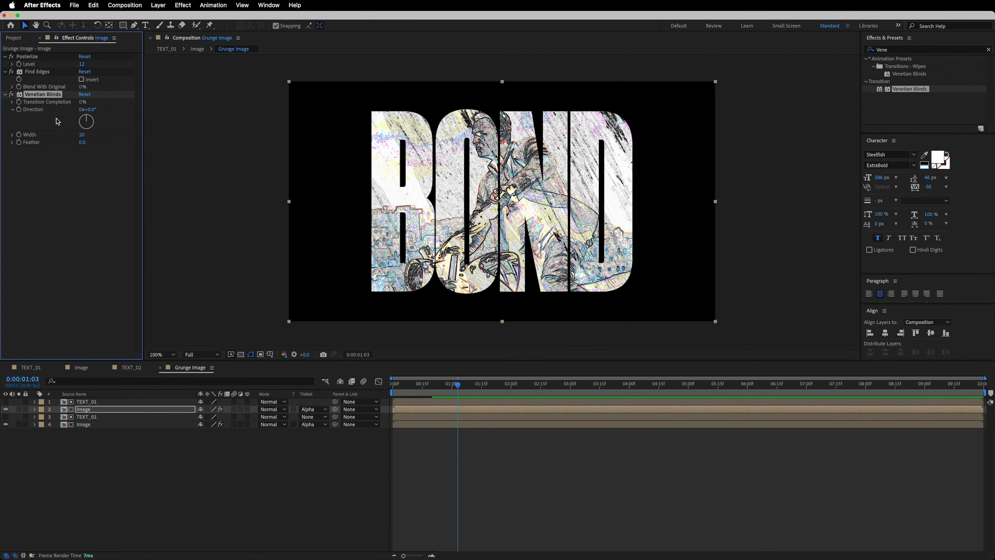
# - Invert the Find Edges effect and set its Blend With Original to 50%
pyautogui.click(38, 73)
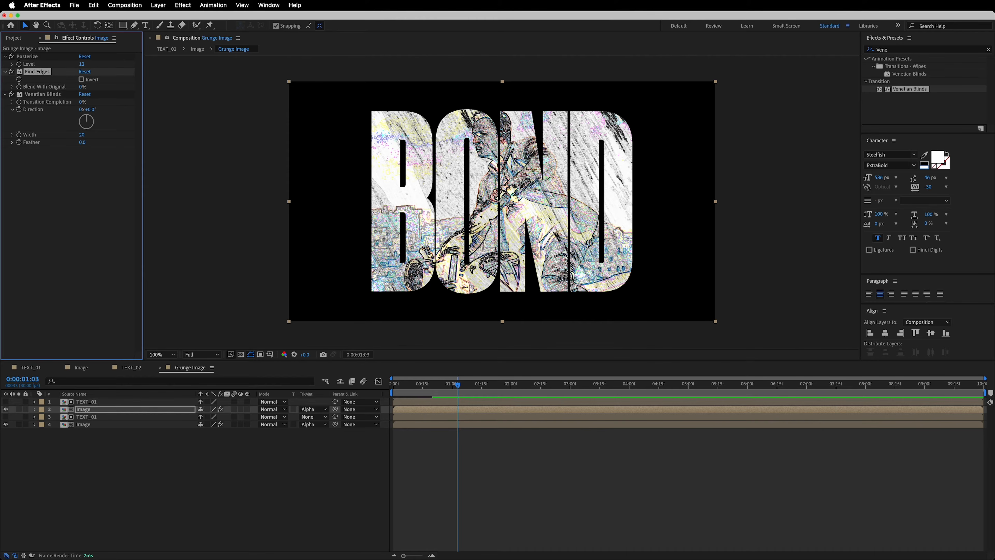
pyautogui.click(81, 80)
pyautogui.click(84, 87)
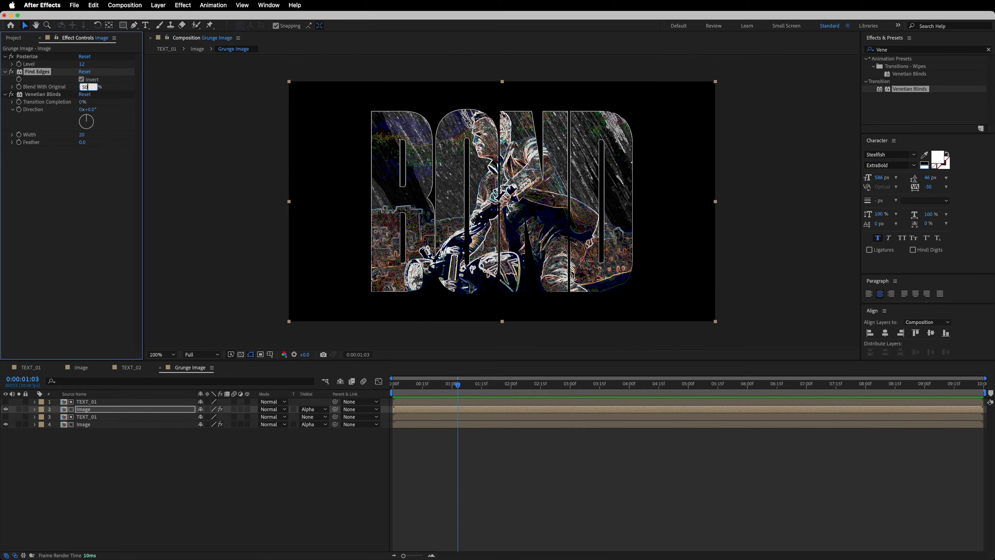
pyautogui.press('Tab')
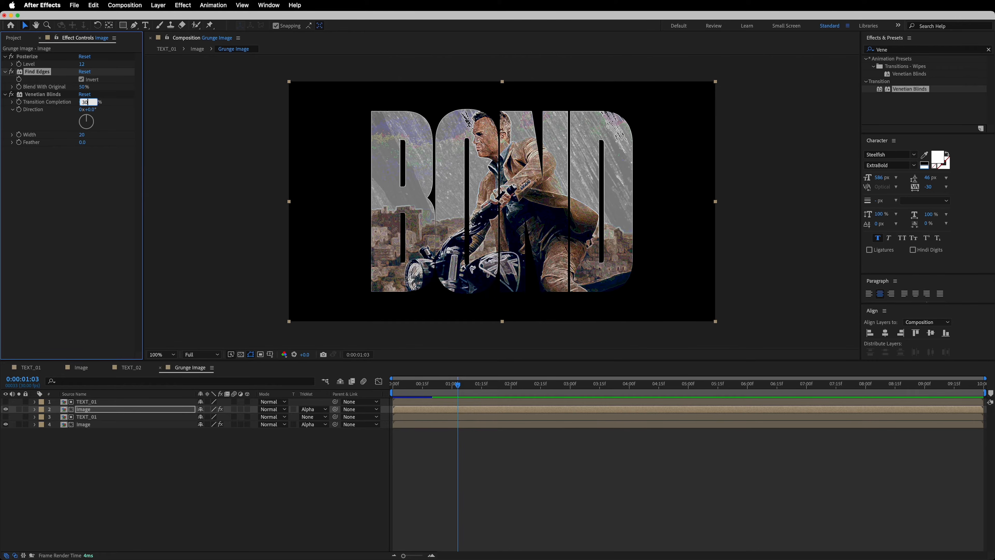
# - Set the Venetian Blinds Transition Completion to 30%, Direction to 35°, and Width to 7
pyautogui.write('30')
pyautogui.press('Tab')
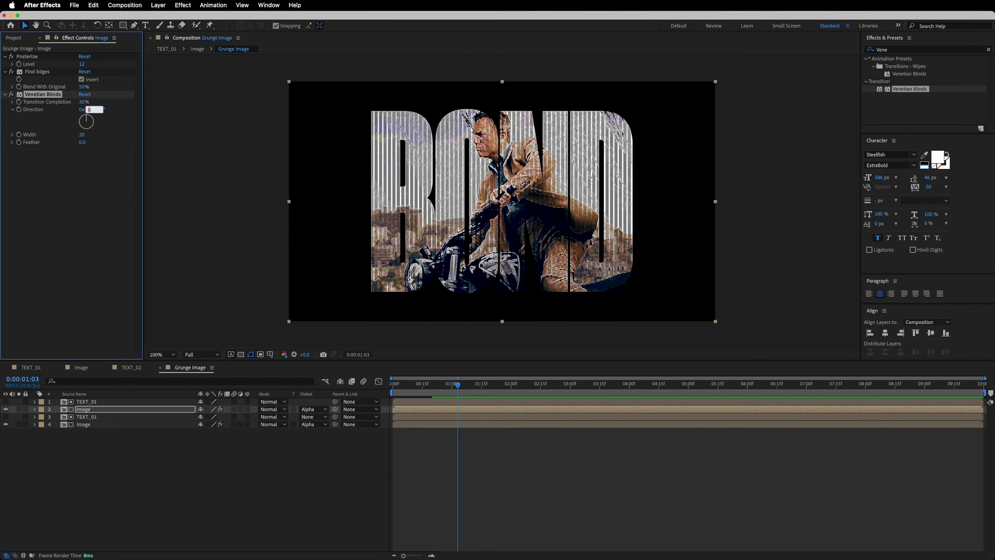
pyautogui.press('Tab')
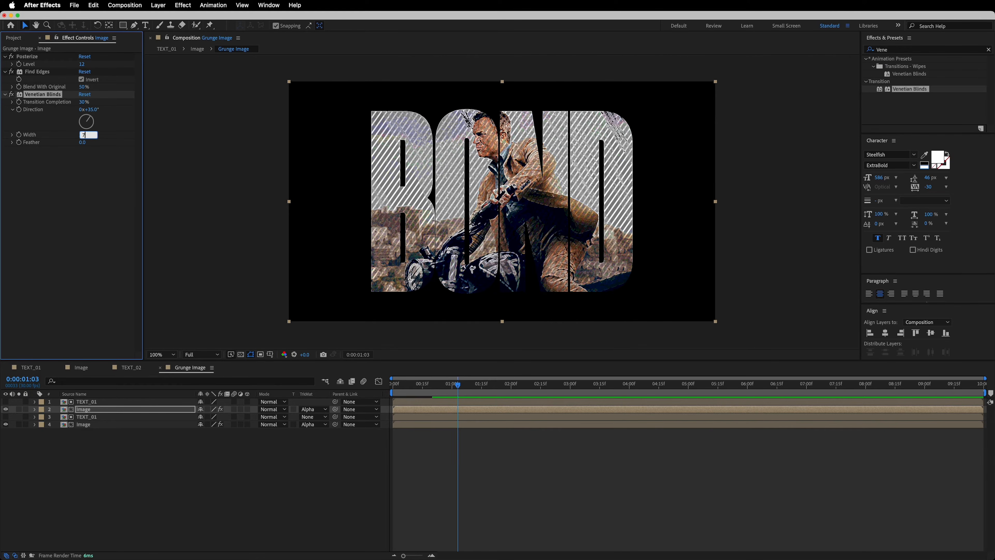
pyautogui.click(238, 158)
# - Make all four layers of the Grunge Image composition 3D and add a new adjustment layer above them
pyautogui.moveTo(247, 402); pyautogui.dragTo(248, 424)
pyautogui.rightClick(111, 441)
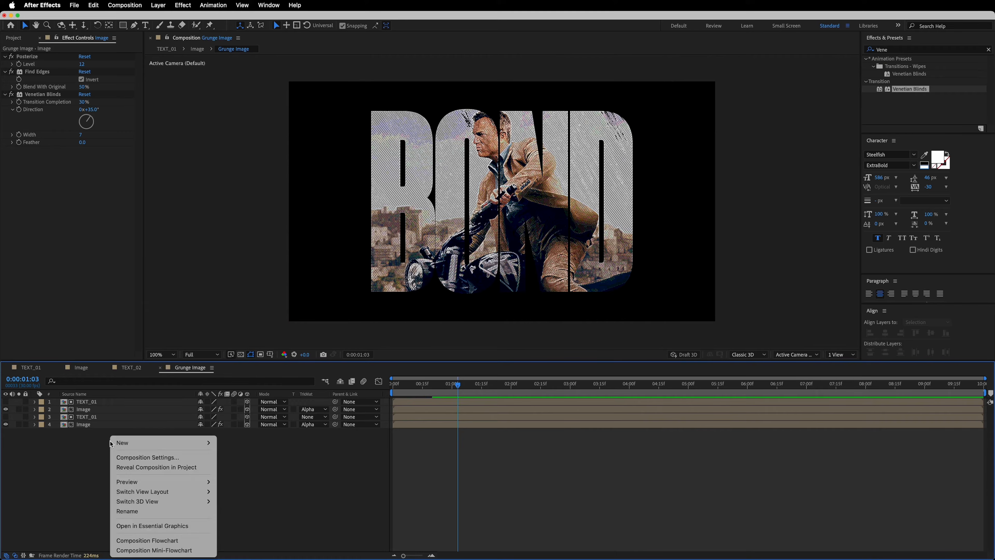
pyautogui.moveTo(150, 447)
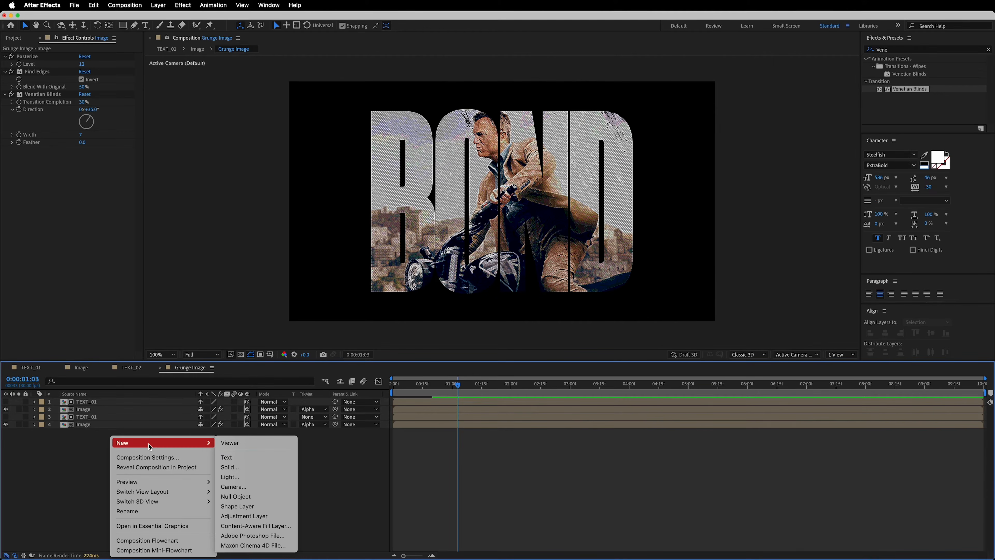
pyautogui.click(260, 519)
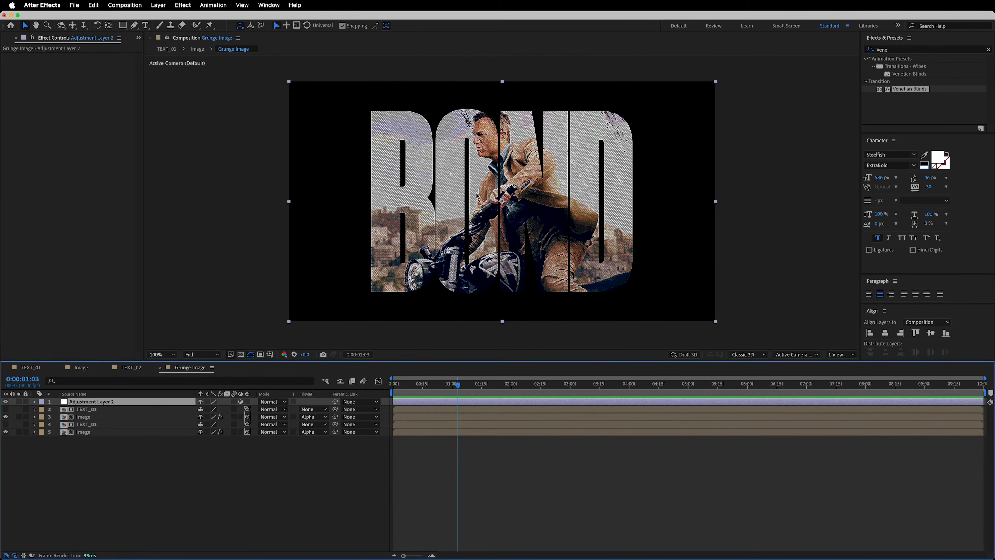
pyautogui.click(97, 459)
# - Set the opacity of the upper Image layer to 70% and of the lower Image layer to 90%
pyautogui.click(93, 417)
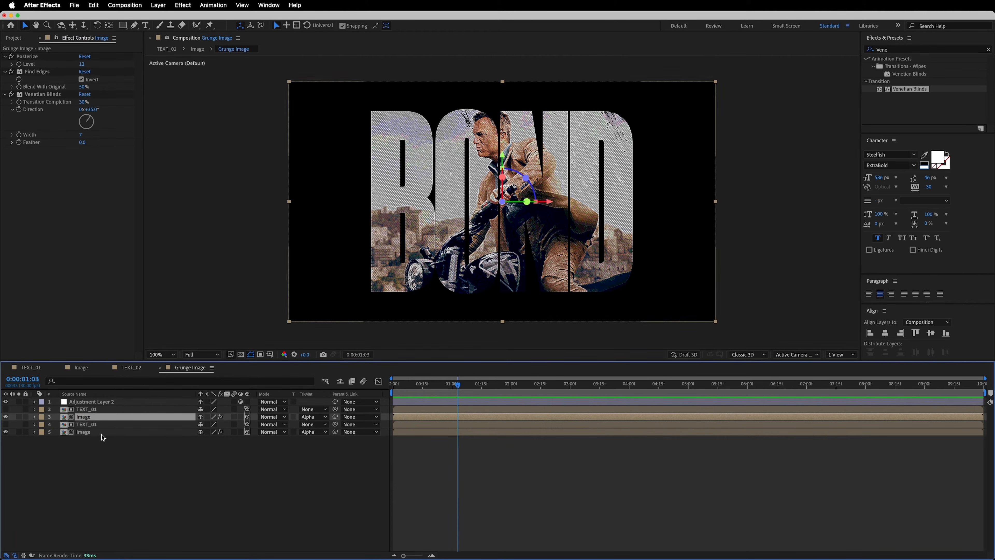
pyautogui.keyDown('super'); pyautogui.click(101, 434); pyautogui.keyUp('super')
pyautogui.press('t')
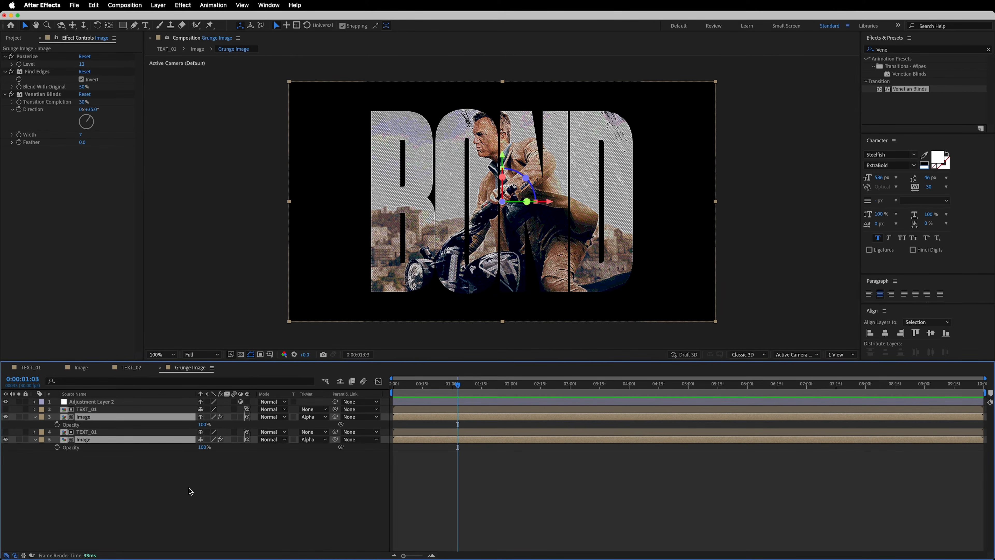
pyautogui.click(195, 487)
pyautogui.click(205, 424)
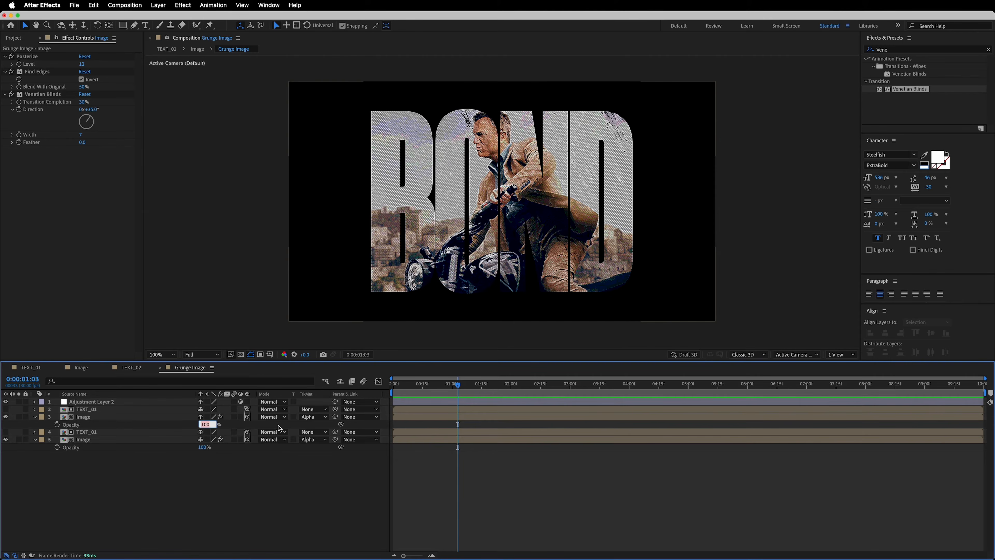
pyautogui.write('70')
pyautogui.press('Return')
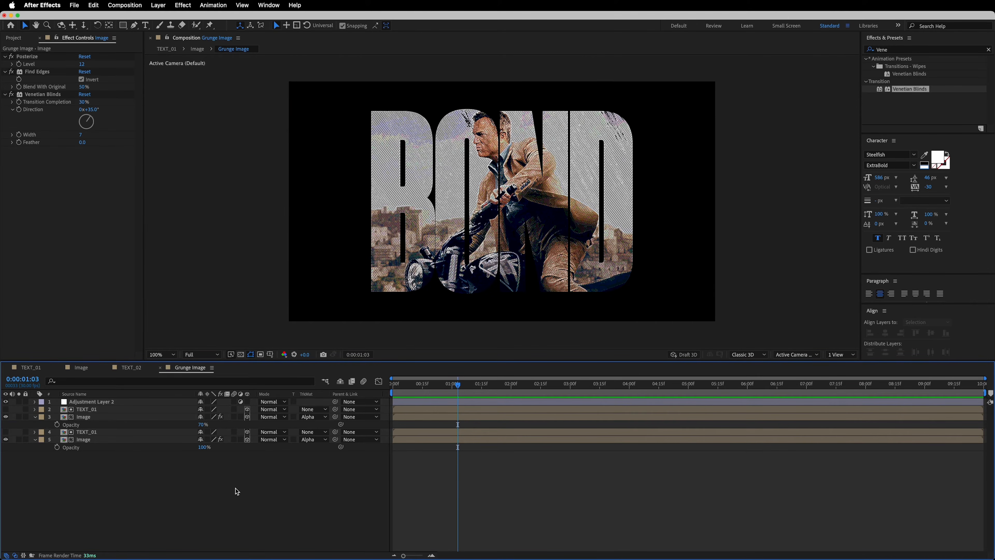
pyautogui.click(204, 447)
pyautogui.write('90')
pyautogui.press('Return')
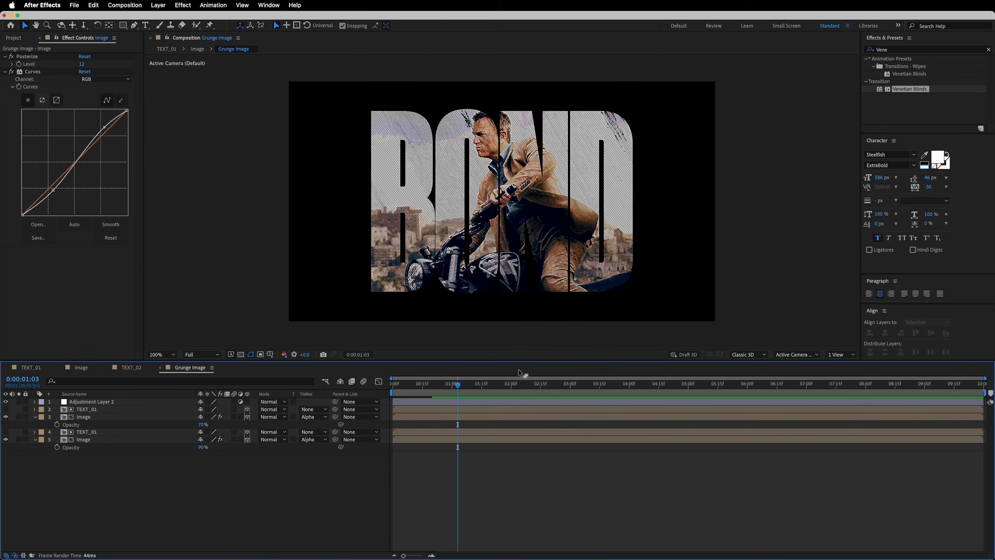
# - Move the current time to 0:00:01:01 and collapse the opacity properties of the layers
pyautogui.moveTo(441, 385)
pyautogui.mouseDown()
pyautogui.moveTo(407, 386)
pyautogui.moveTo(462, 392)
pyautogui.moveTo(440, 394)
pyautogui.moveTo(454, 393)
pyautogui.mouseUp()
pyautogui.moveTo(92, 502); pyautogui.dragTo(100, 404)
pyautogui.press('u')
pyautogui.click(113, 476)
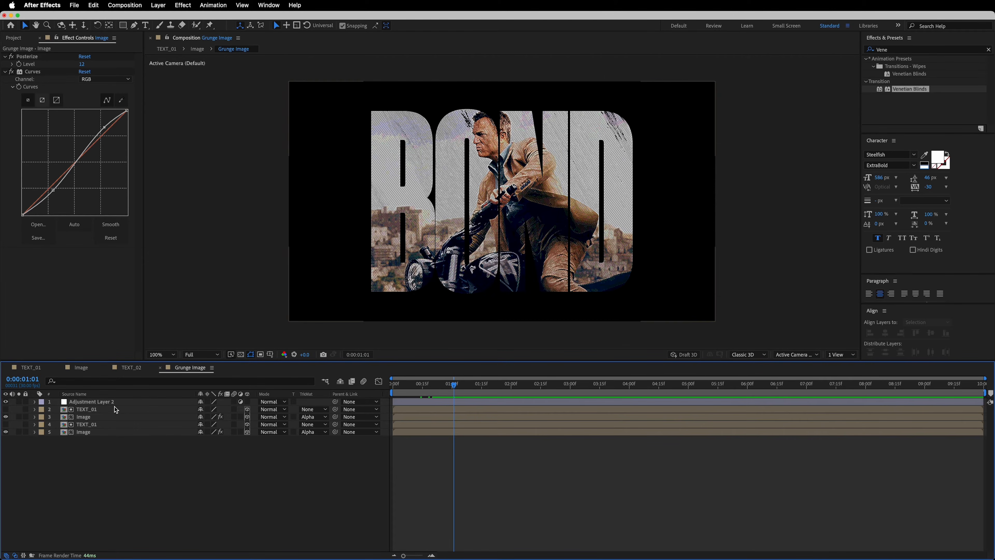
# - Rename the new adjustment layer as CB
pyautogui.click(130, 402)
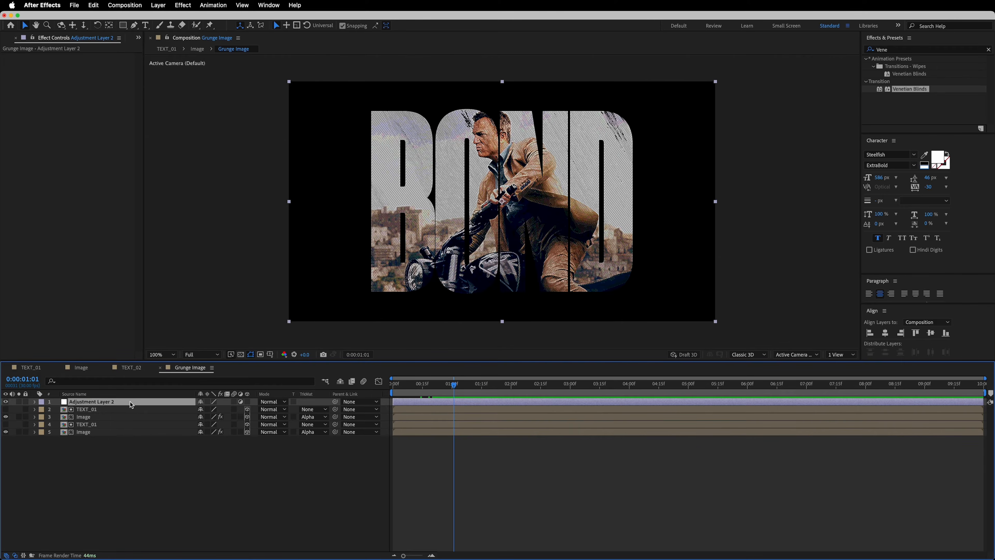
pyautogui.press('Return')
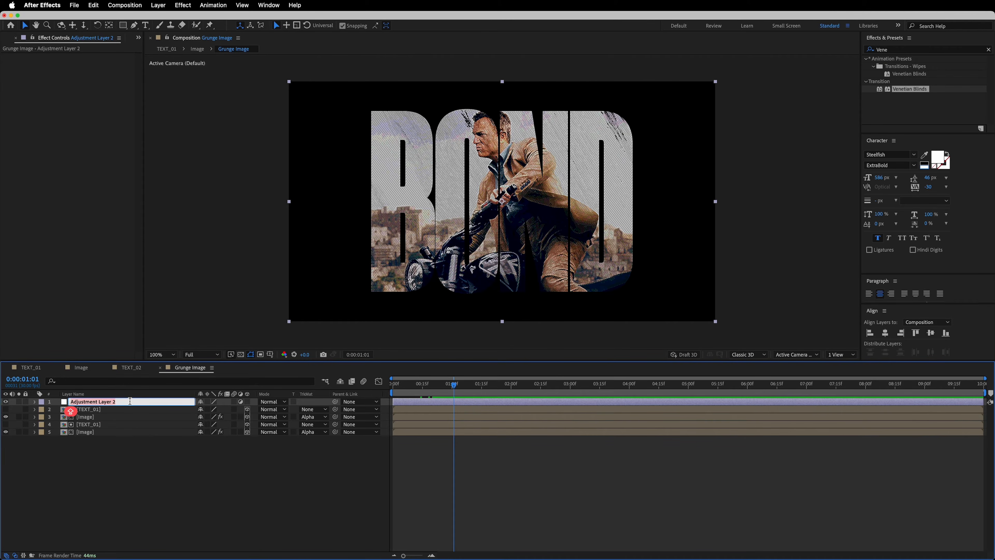
pyautogui.write('CB')
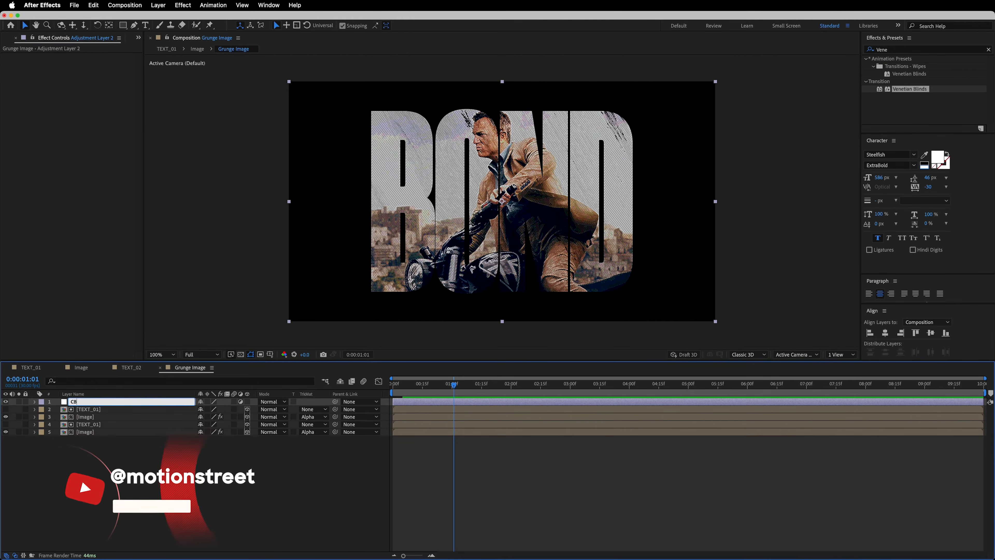
pyautogui.click(176, 456)
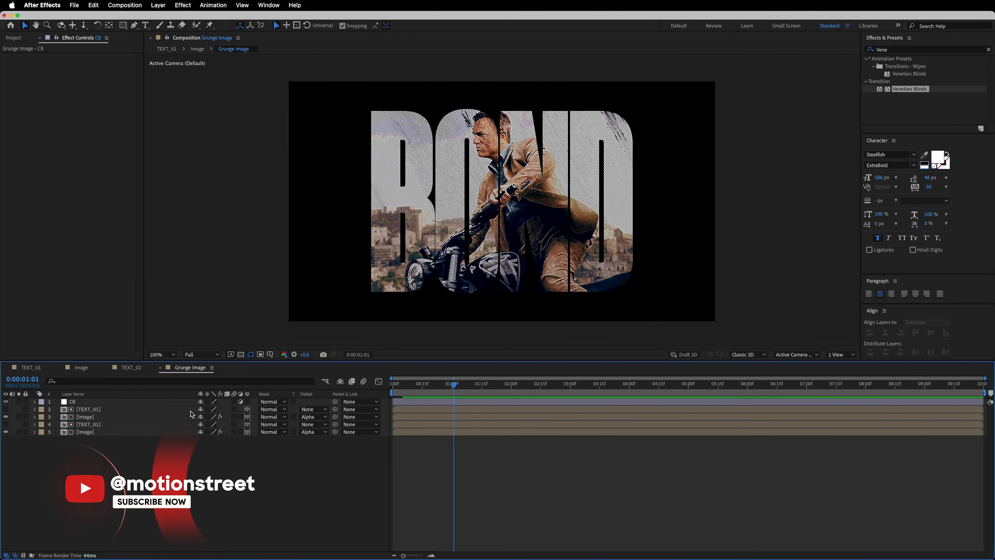
# - Find and apply Color Balance to the CB layer, replacing it with the copied version: Shadow -47/46/48, Midtone -50/57/-72, Highlight 56/-34/65 (red/green/blue)
pyautogui.click(902, 49)
pyautogui.write('C')
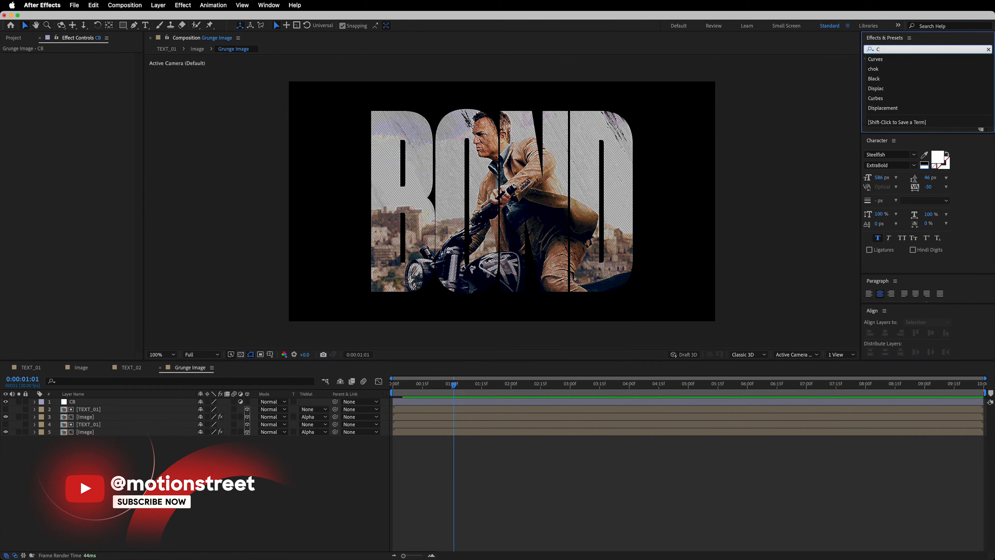
pyautogui.write('olor Ba')
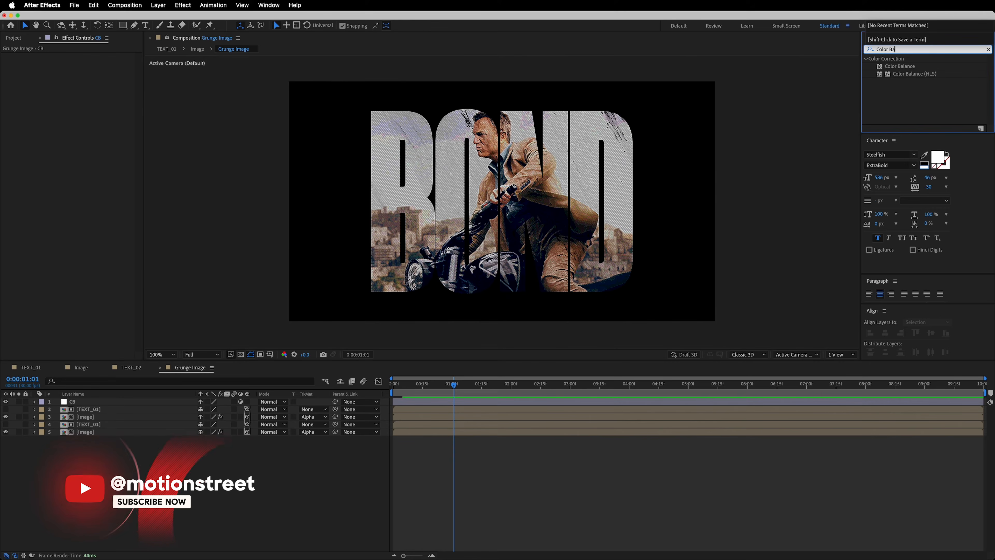
pyautogui.moveTo(893, 70); pyautogui.dragTo(63, 150)
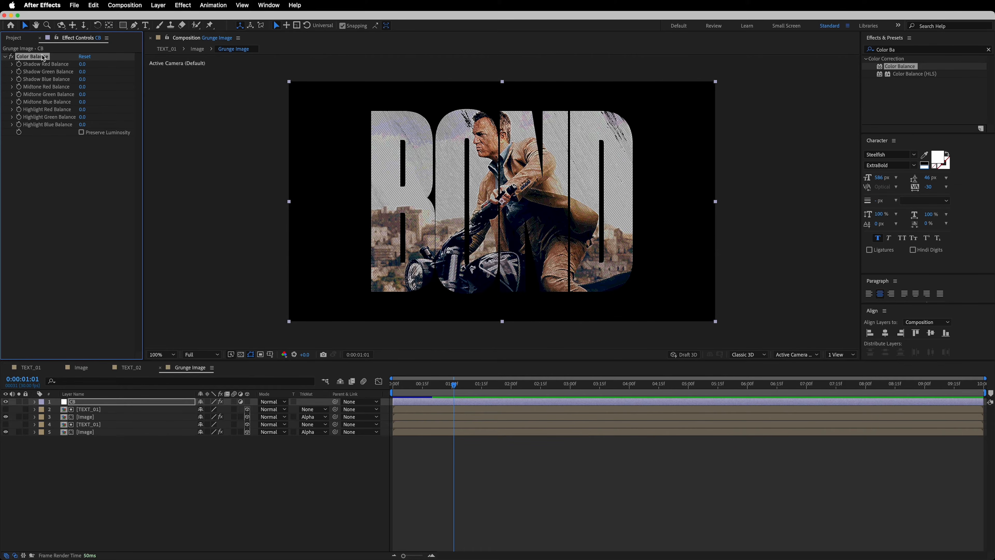
pyautogui.press('Delete')
pyautogui.press('super+v')
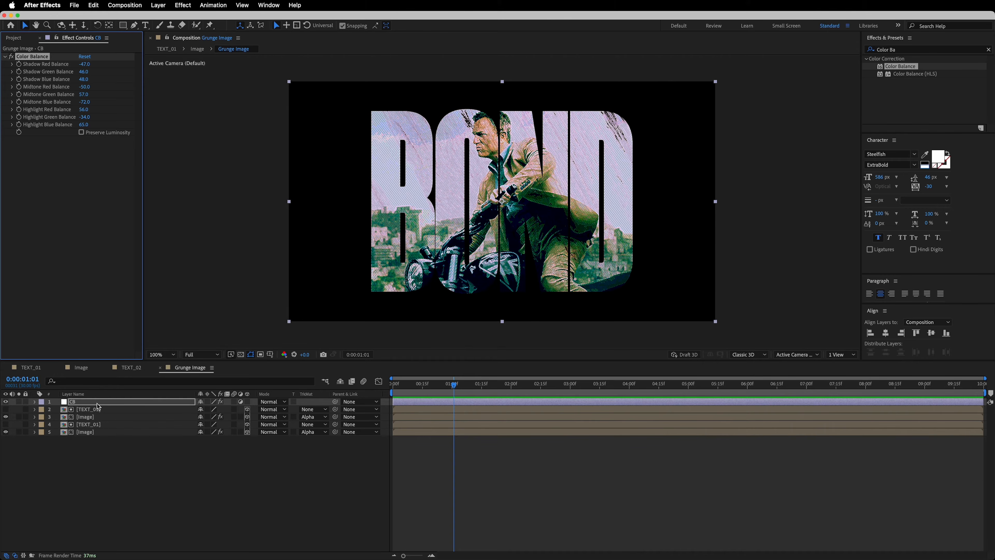
# - Set the opacity of the CB adjustment layer to 50% and collapse its property
pyautogui.press('Return')
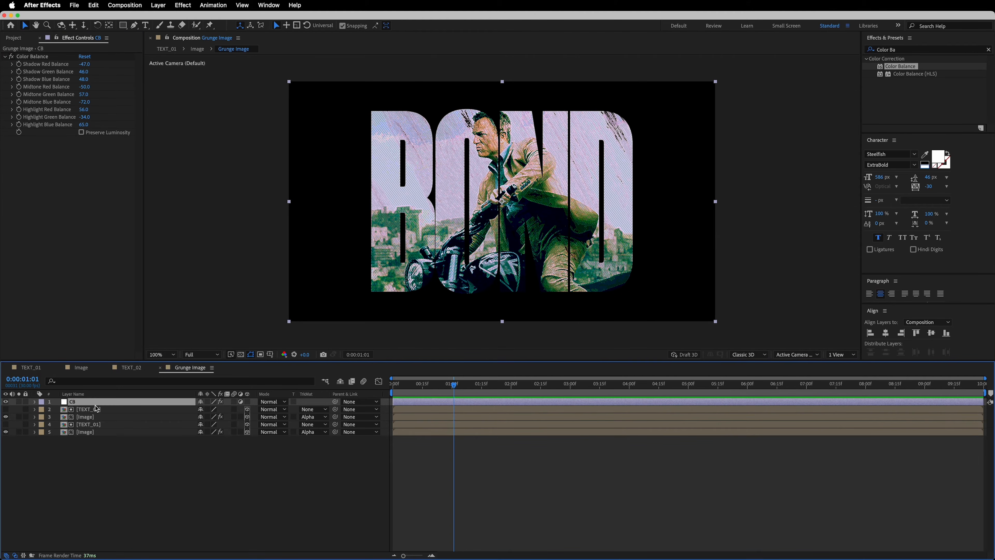
pyautogui.press('t')
pyautogui.click(205, 409)
pyautogui.write('50')
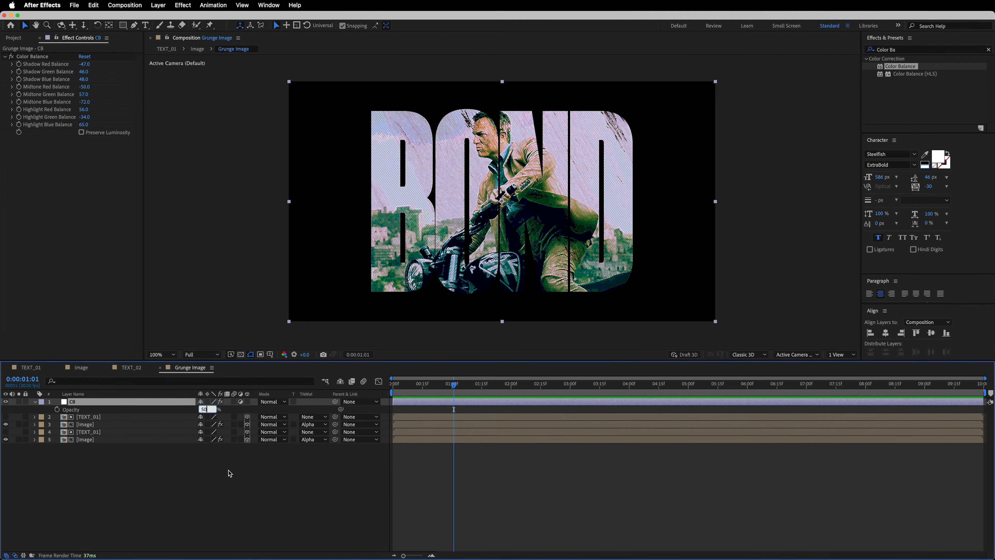
pyautogui.press('Return')
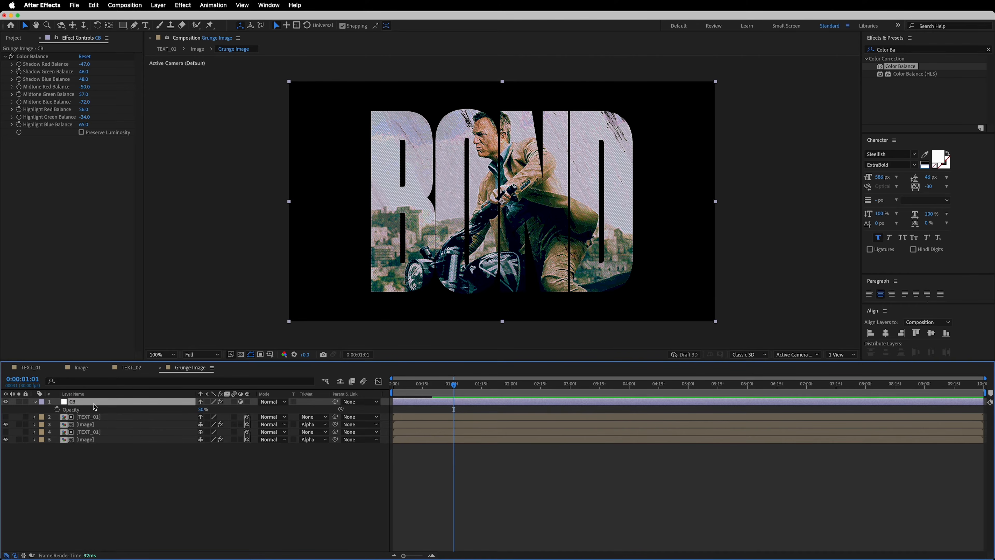
pyautogui.press('t')
# - Import Texture 1.jpg and Texture 2.jpg into the project's Assets folder
pyautogui.click(14, 38)
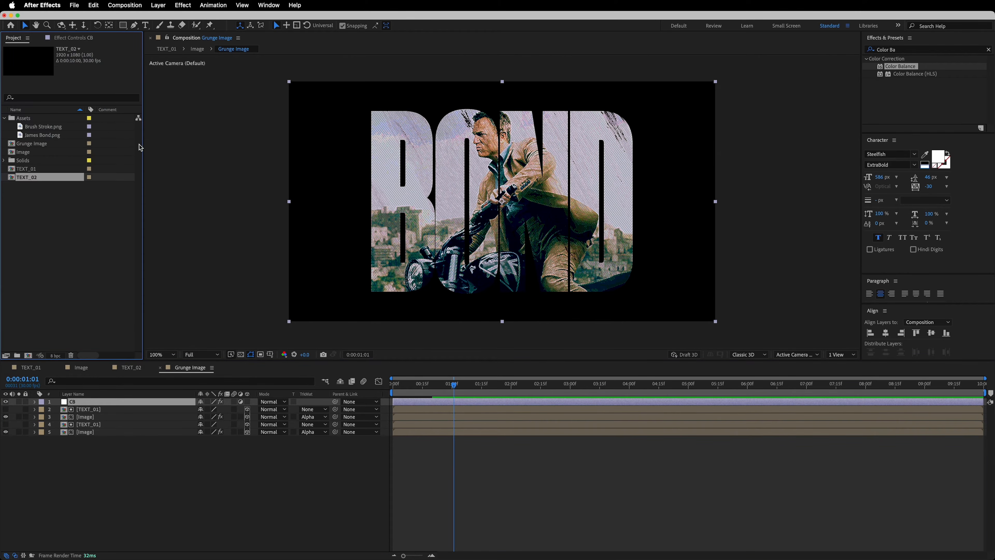
pyautogui.click(27, 119)
pyautogui.click(74, 6)
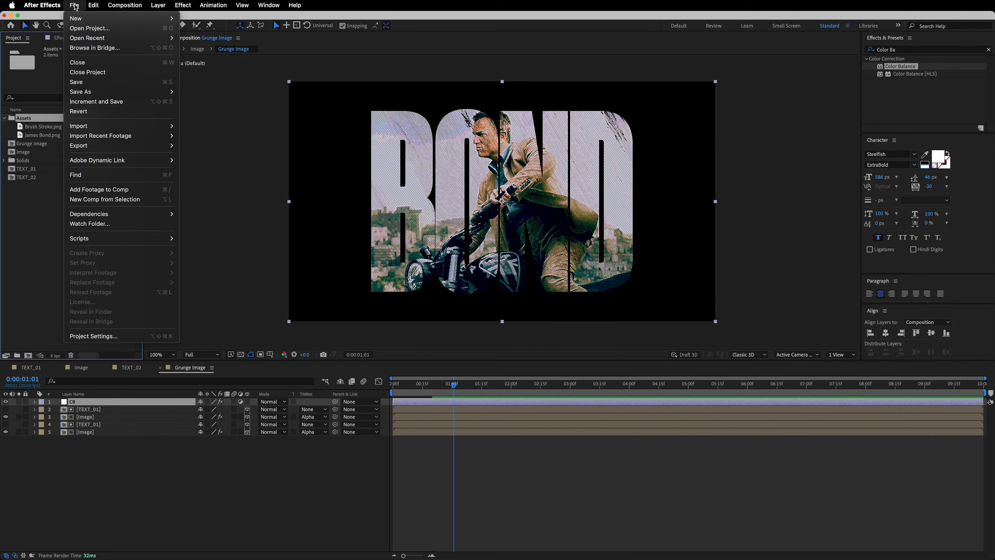
pyautogui.moveTo(113, 126)
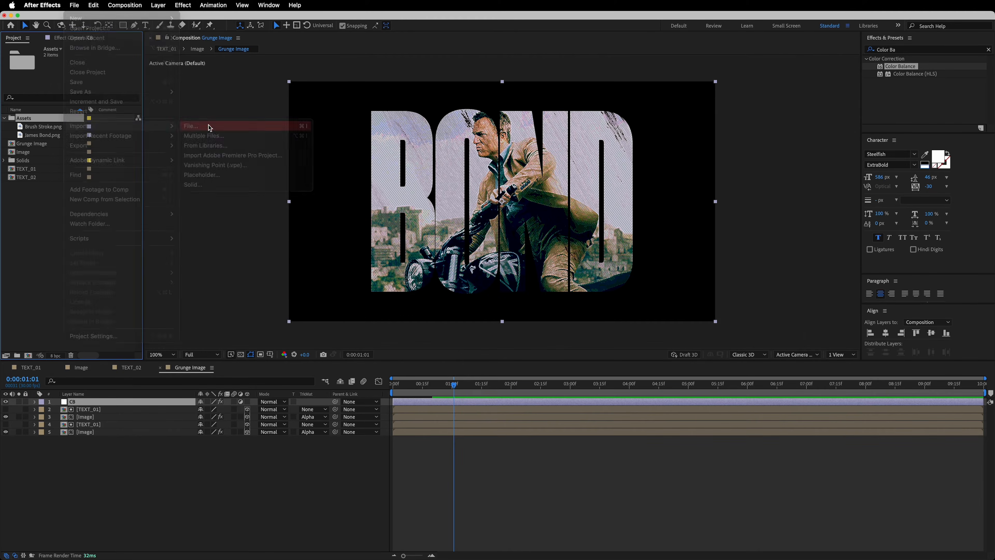
pyautogui.click(200, 126)
pyautogui.moveTo(452, 70); pyautogui.dragTo(306, 129)
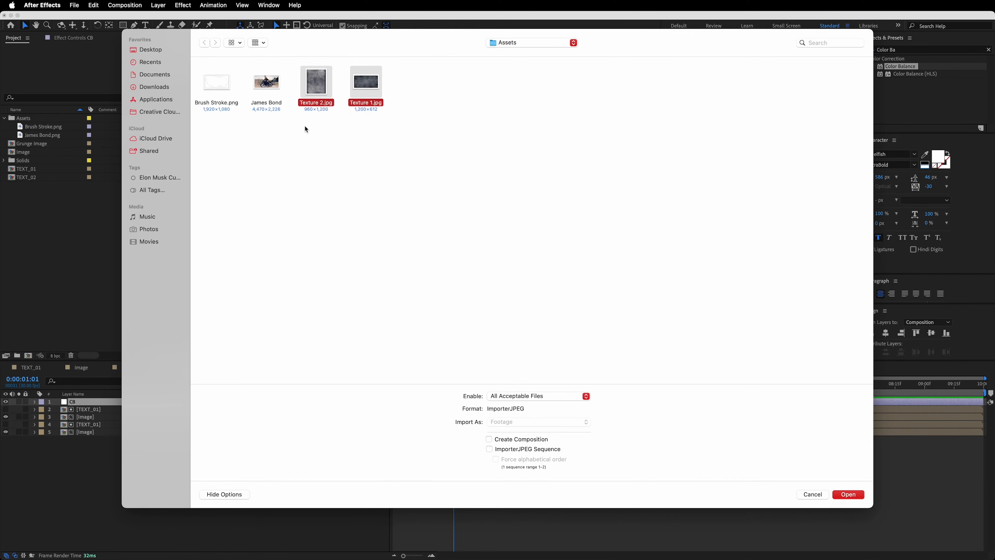
pyautogui.click(851, 495)
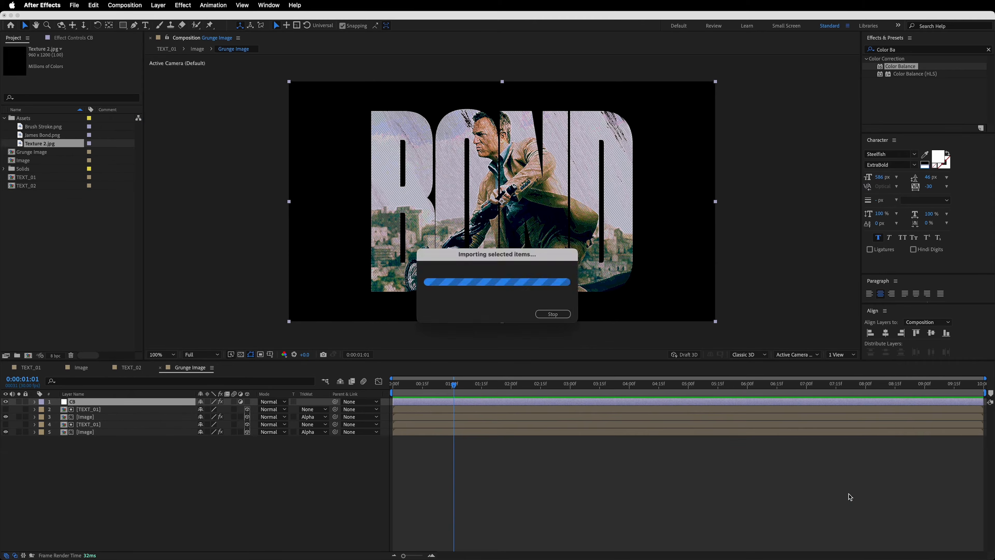
# - Place both texture images above the CB layer in the Grunge Image composition and hide Texture 2.jpg
pyautogui.moveTo(38, 155); pyautogui.dragTo(110, 399)
pyautogui.click(109, 465)
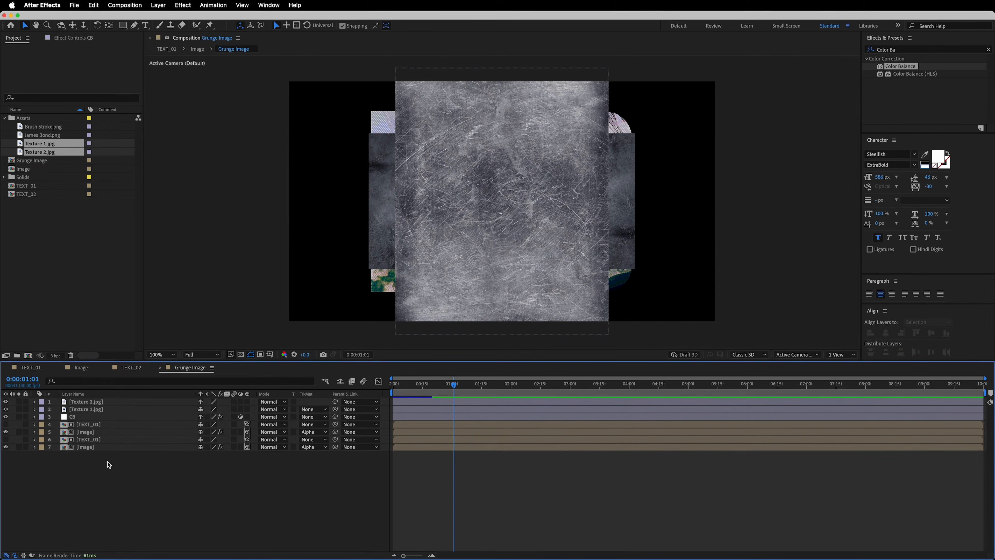
pyautogui.click(6, 401)
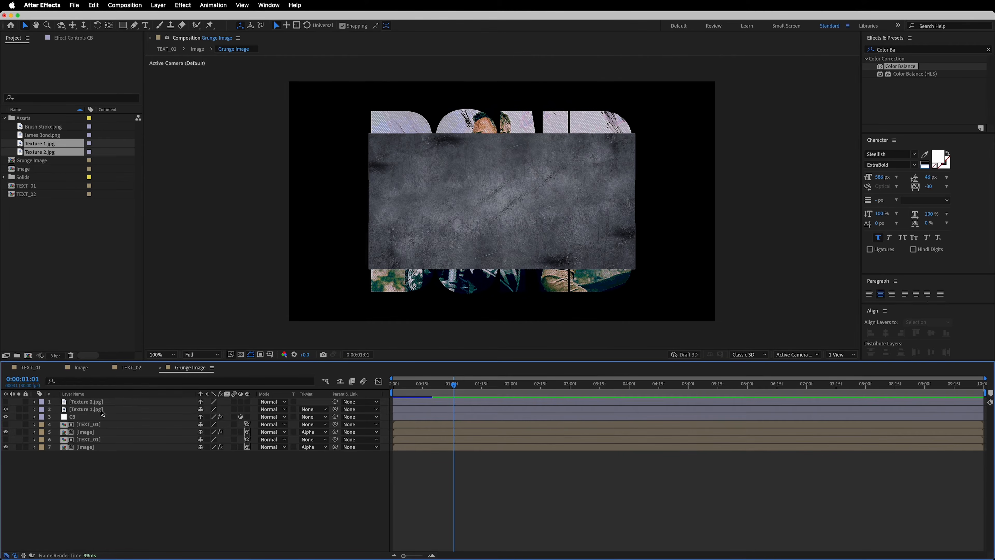
# - Find the Curves and Tint effects and apply both to the Texture 1.jpg layer
pyautogui.click(90, 409)
pyautogui.click(915, 51)
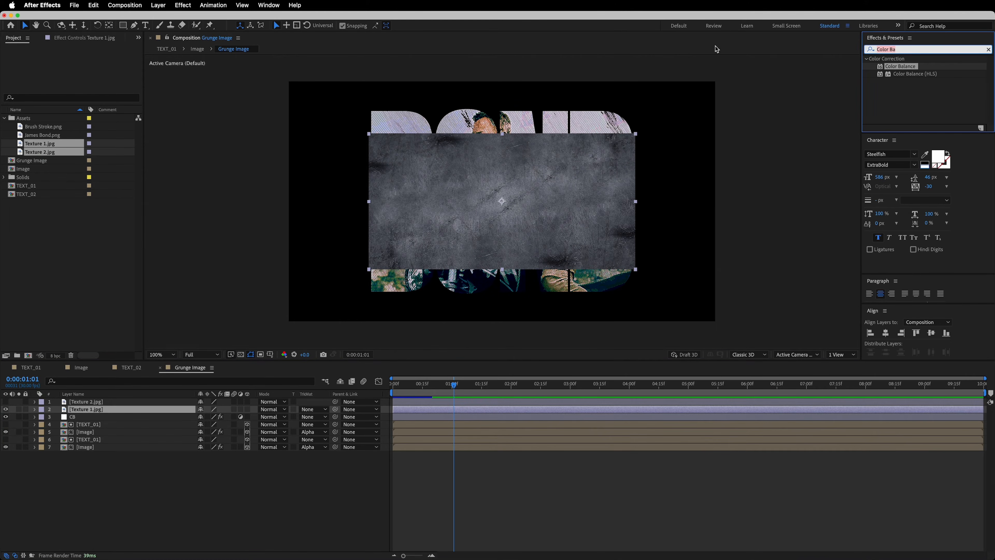
pyautogui.write('Curves')
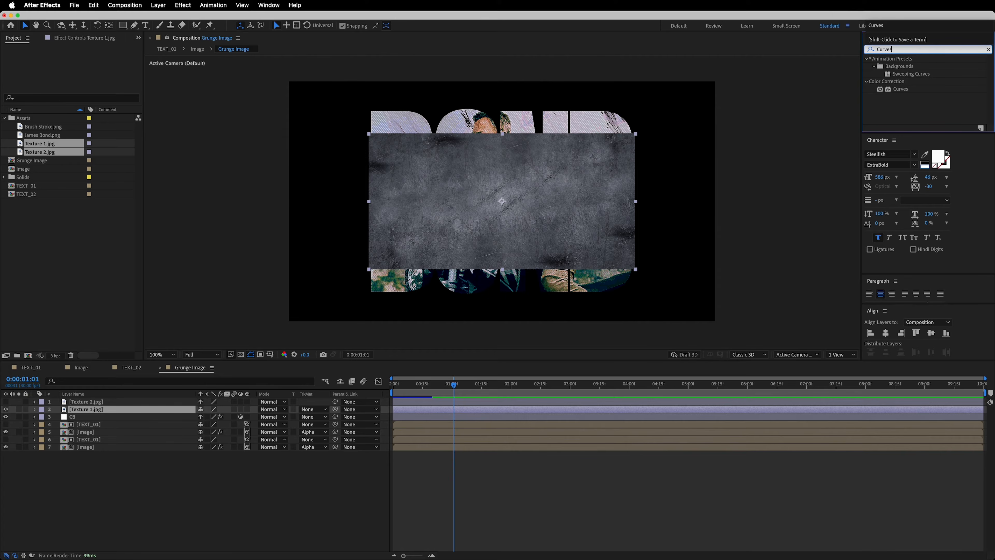
pyautogui.doubleClick(900, 89)
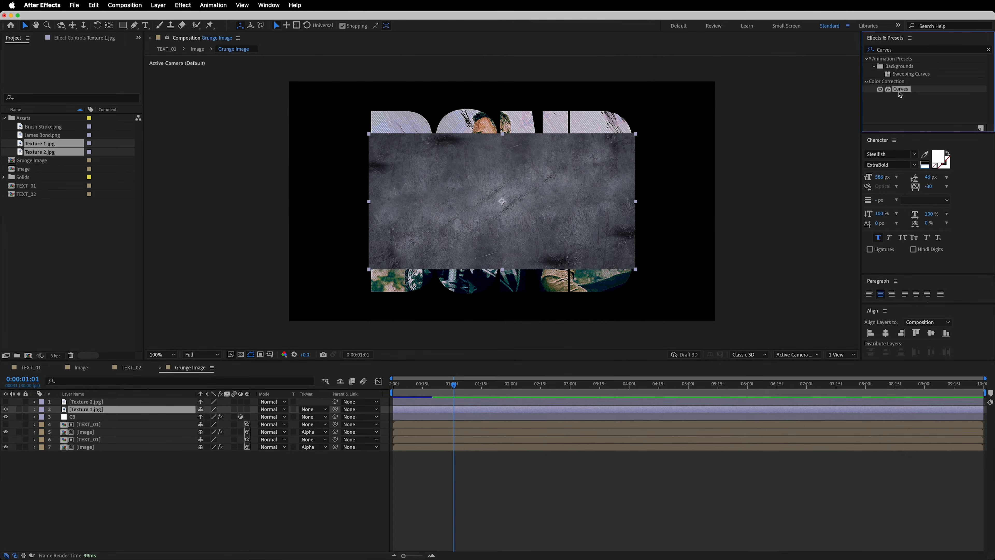
pyautogui.moveTo(906, 51); pyautogui.dragTo(807, 48)
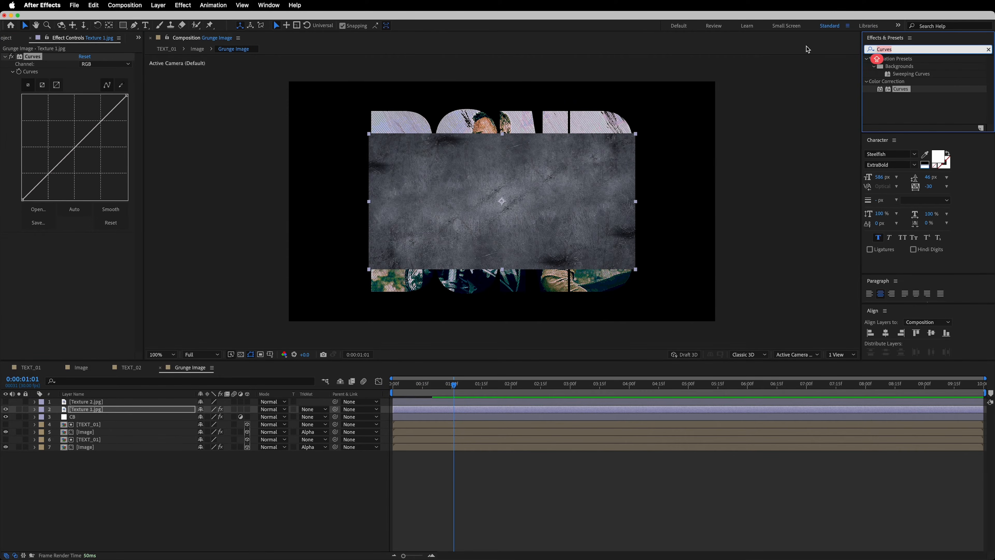
pyautogui.write('Tint')
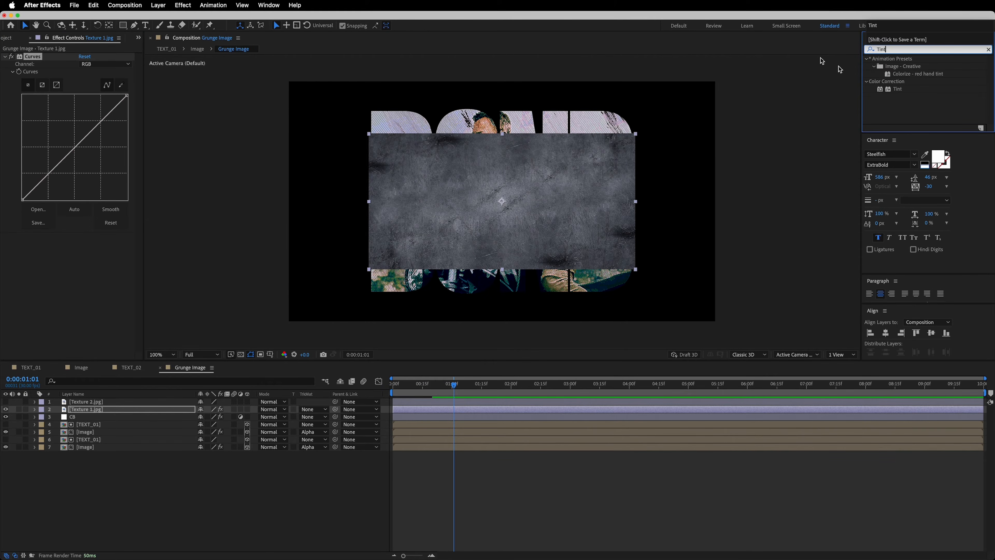
pyautogui.doubleClick(897, 90)
# - Raise the contrast of Texture 1.jpg by moving the RGB curve's white and black end points inward by about a quarter each
pyautogui.click(54, 57)
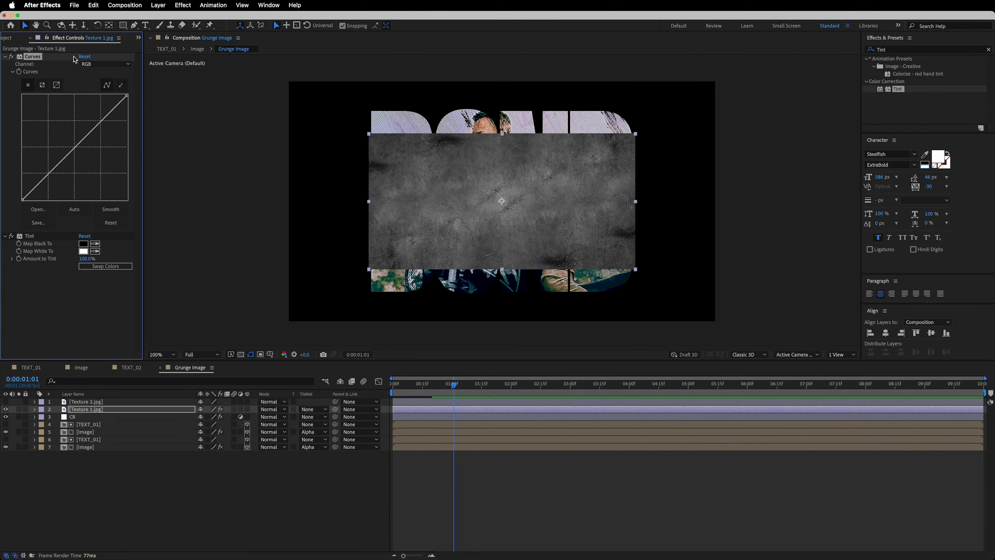
pyautogui.moveTo(125, 96); pyautogui.dragTo(102, 94)
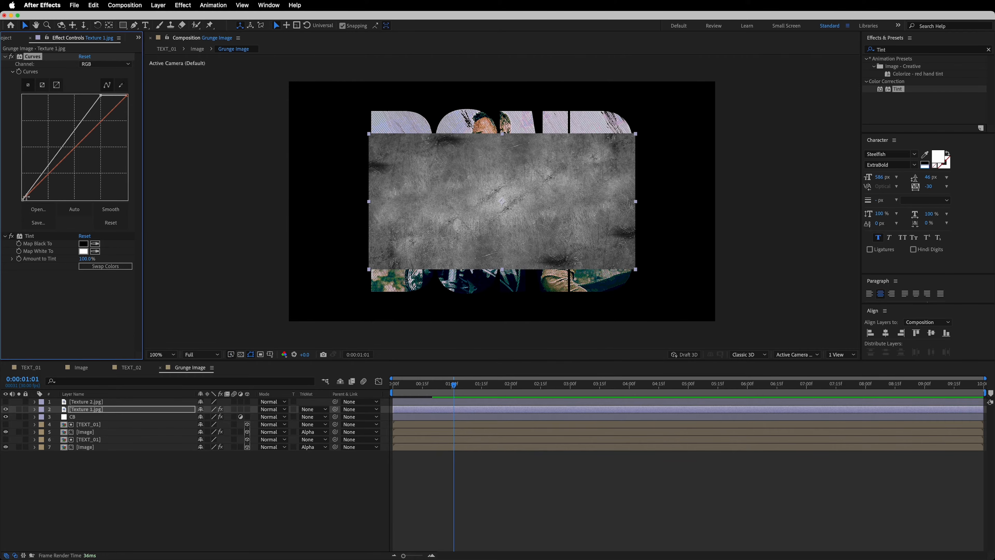
pyautogui.moveTo(22, 201); pyautogui.dragTo(48, 202)
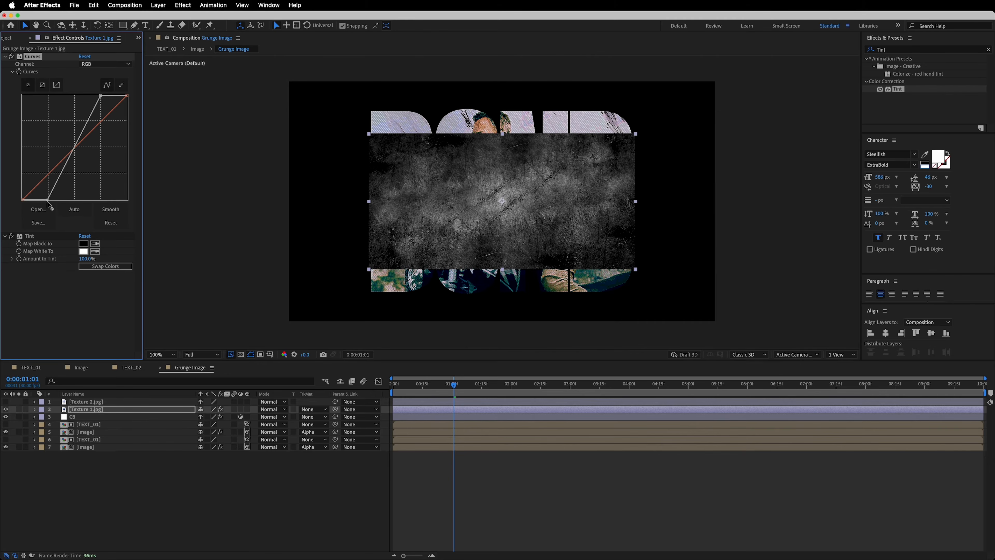
# - Bend the RGB curve of Texture 1.jpg into a steep S shape and scale the layer to -244%
pyautogui.moveTo(89, 117); pyautogui.dragTo(87, 103)
pyautogui.moveTo(58, 165); pyautogui.dragTo(71, 177)
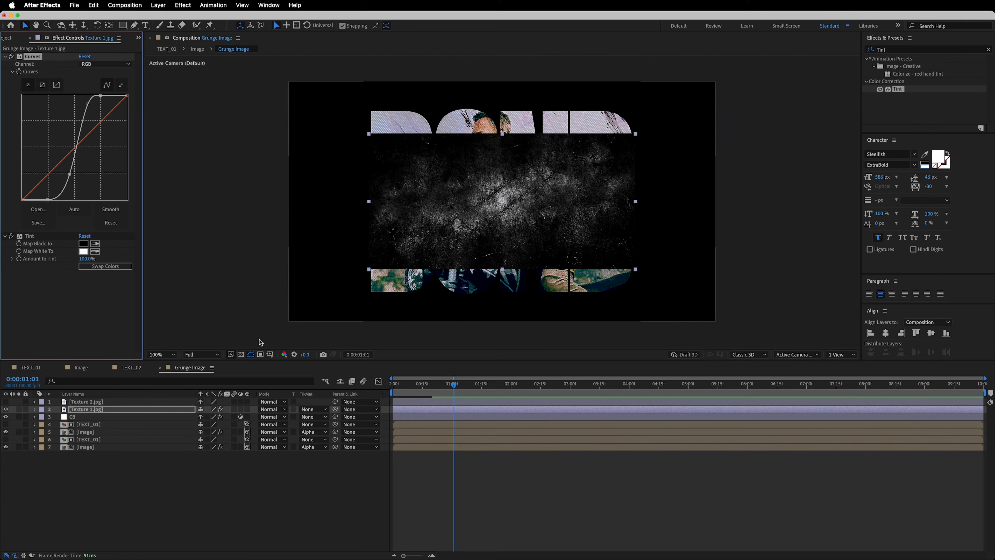
pyautogui.press('s')
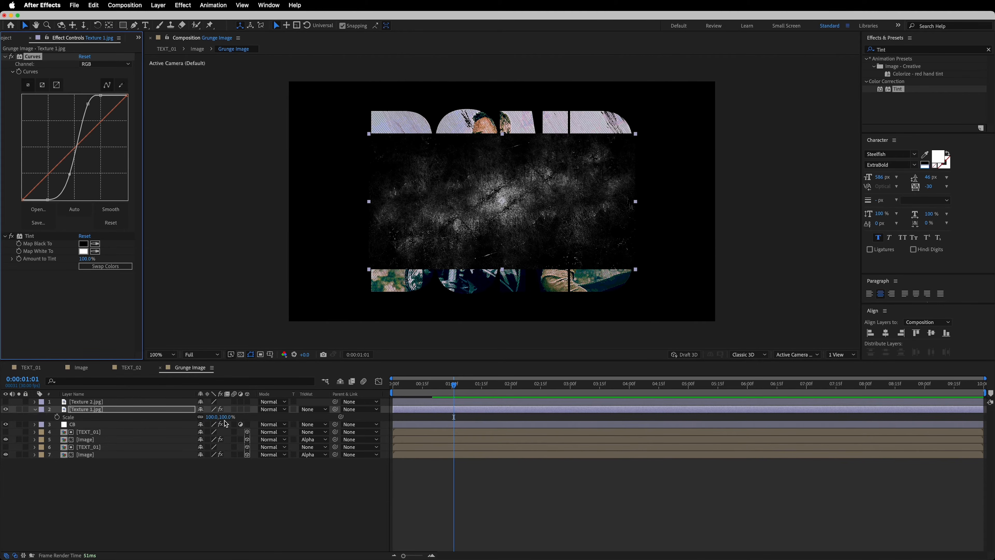
pyautogui.moveTo(220, 417); pyautogui.dragTo(178, 415)
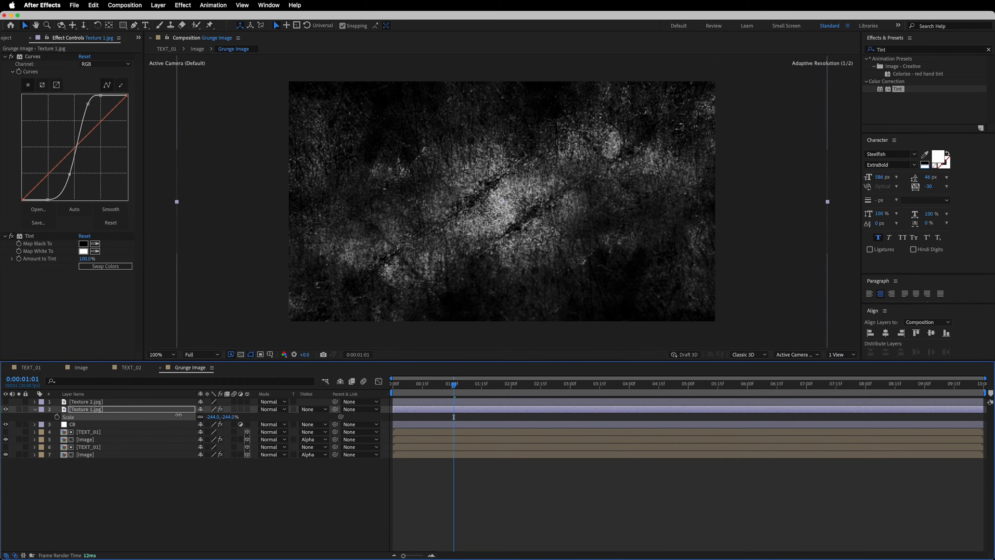
# - Set the opacity of the Texture 1.jpg layer to 25%
pyautogui.click(143, 410)
pyautogui.press('t')
pyautogui.click(203, 416)
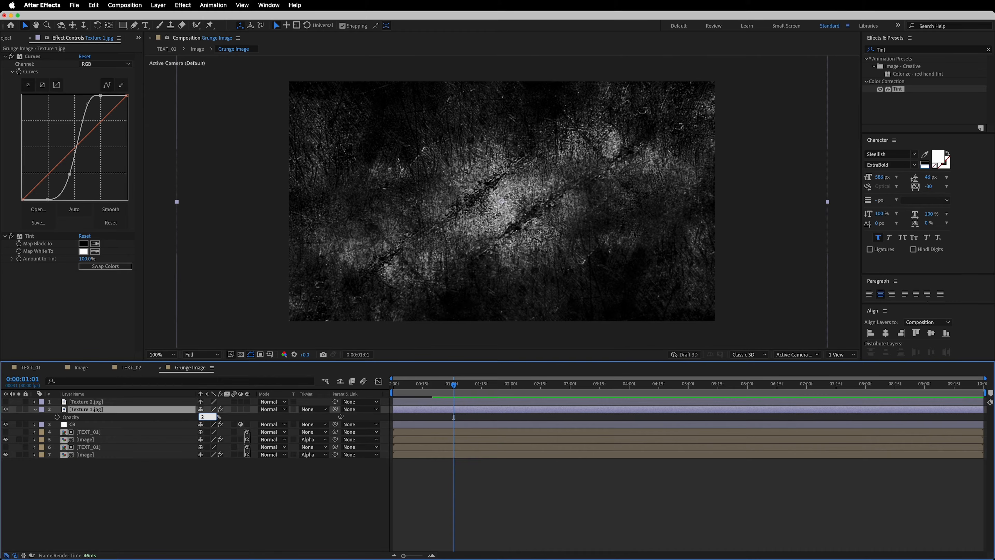
pyautogui.write('25')
pyautogui.click(150, 473)
pyautogui.click(35, 409)
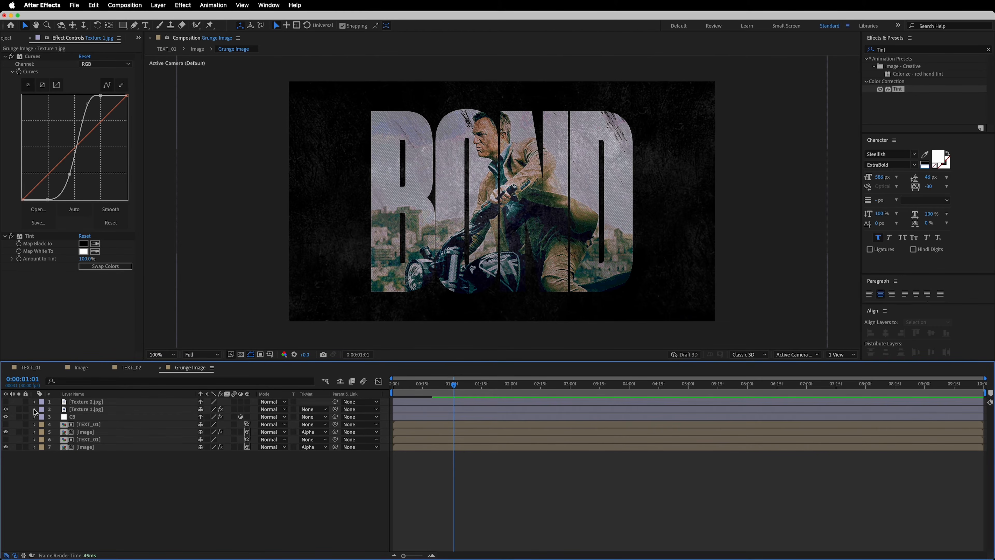
# - Show the Texture 2.jpg layer and make both texture layers 3D
pyautogui.click(6, 402)
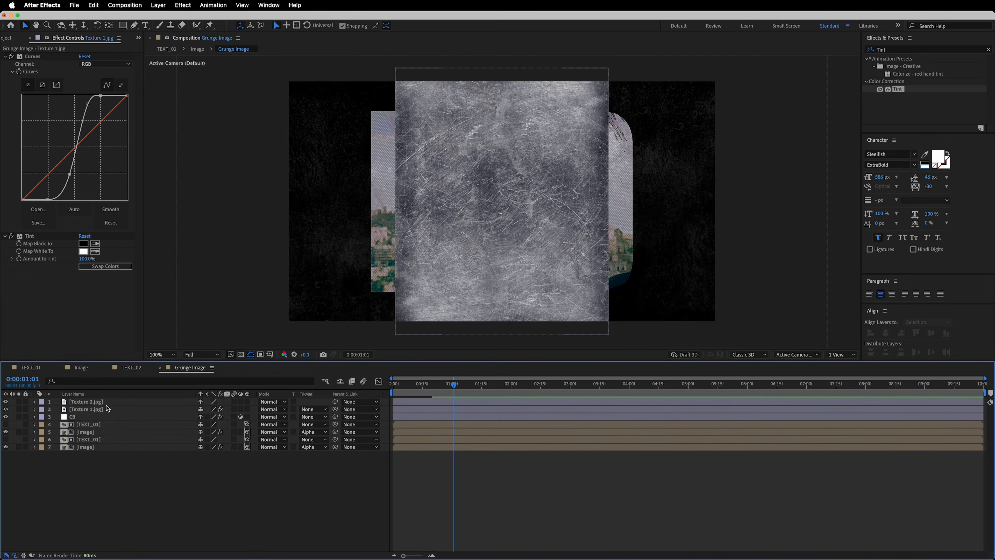
pyautogui.click(247, 401)
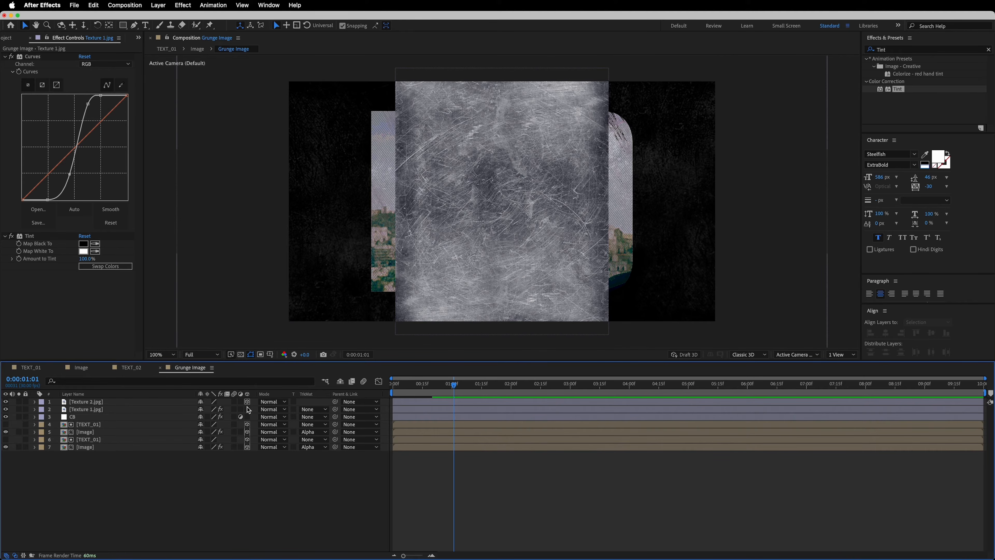
pyautogui.click(247, 409)
# - Copy the Curves and Tint effects from Texture 1.jpg and paste them onto Texture 2.jpg
pyautogui.click(33, 237)
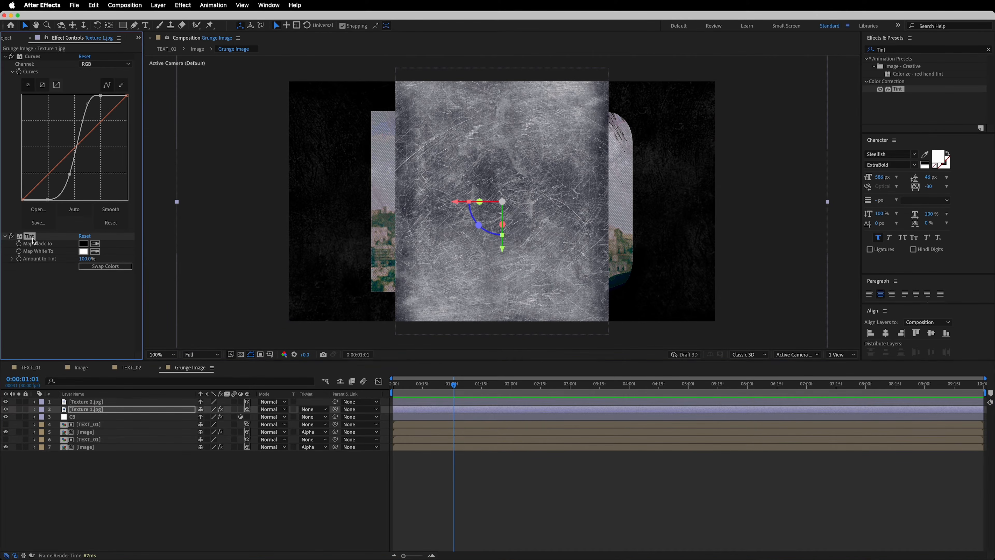
pyautogui.click(33, 59)
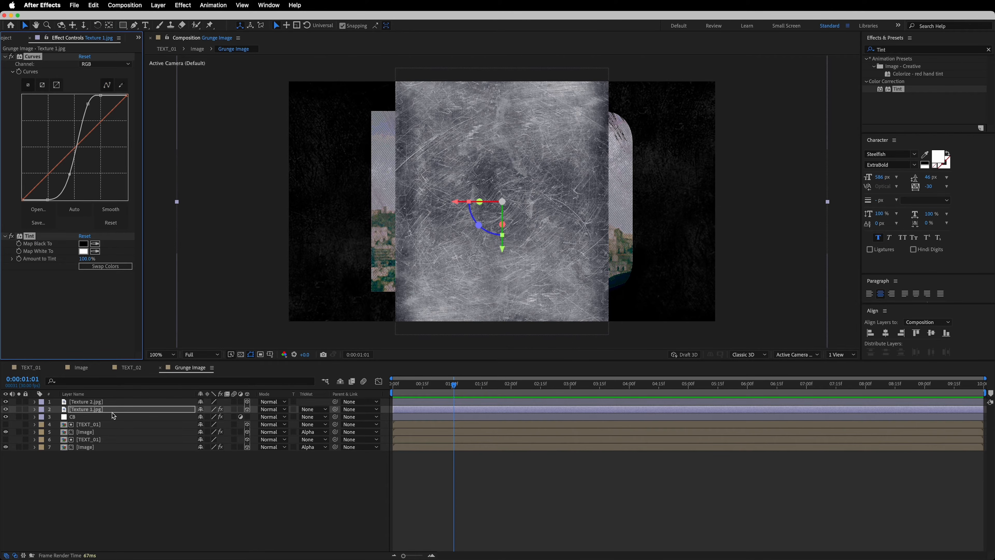
pyautogui.click(94, 401)
pyautogui.press('super+v')
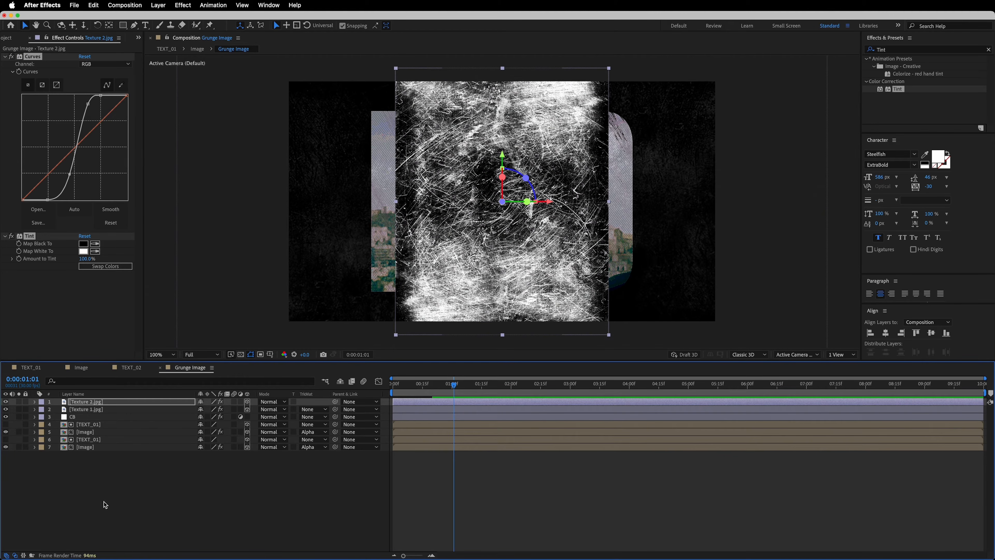
# - Scale the Texture 2.jpg layer to 300% and set its opacity to 15%
pyautogui.press('s')
pyautogui.moveTo(239, 409); pyautogui.dragTo(321, 403)
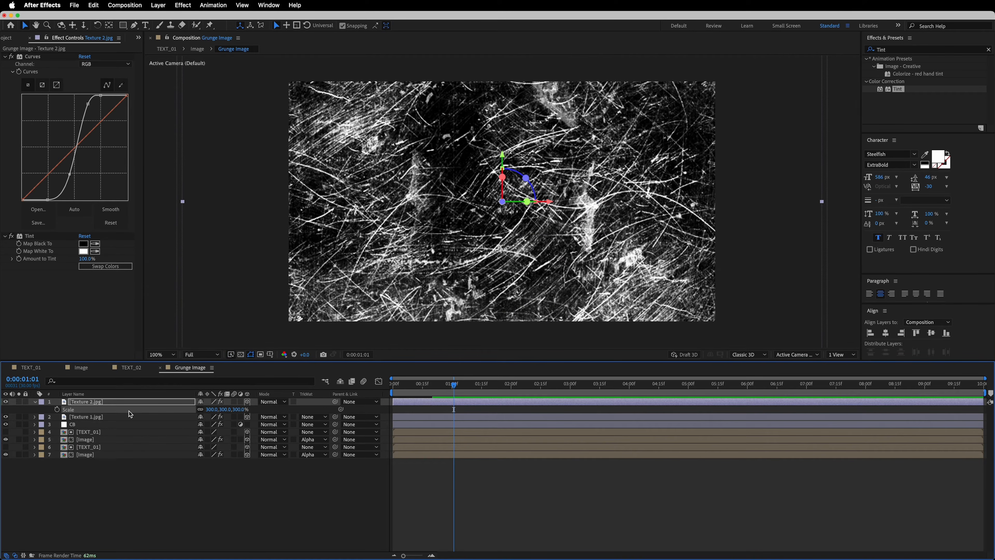
pyautogui.press('t')
pyautogui.click(205, 409)
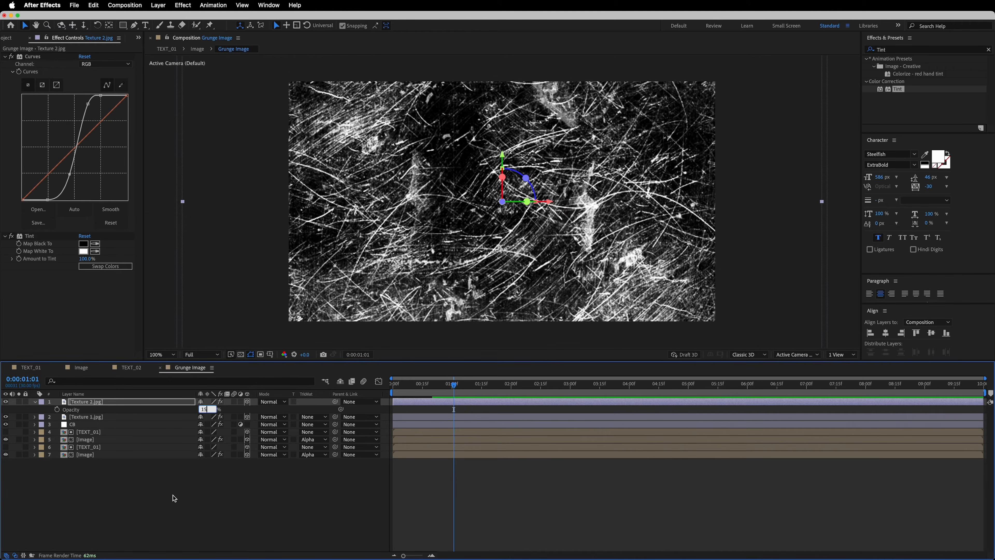
pyautogui.write('15')
pyautogui.click(177, 504)
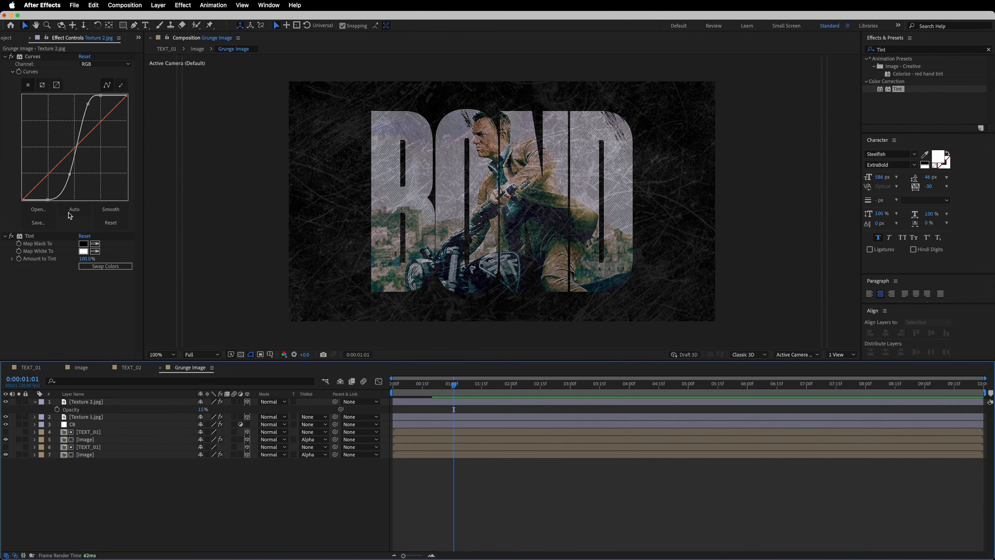
# - Place Brush Stroke.png from the project's assets above Texture 2.jpg as the topmost layer of the Grunge Image composition
pyautogui.click(10, 43)
pyautogui.click(34, 401)
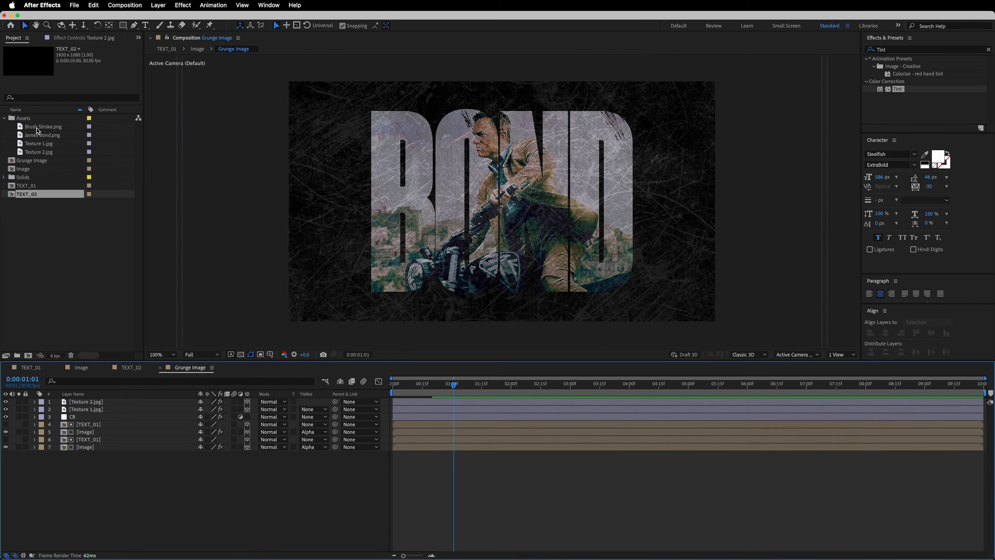
pyautogui.moveTo(38, 129); pyautogui.dragTo(144, 258)
pyautogui.moveTo(104, 388); pyautogui.dragTo(95, 401)
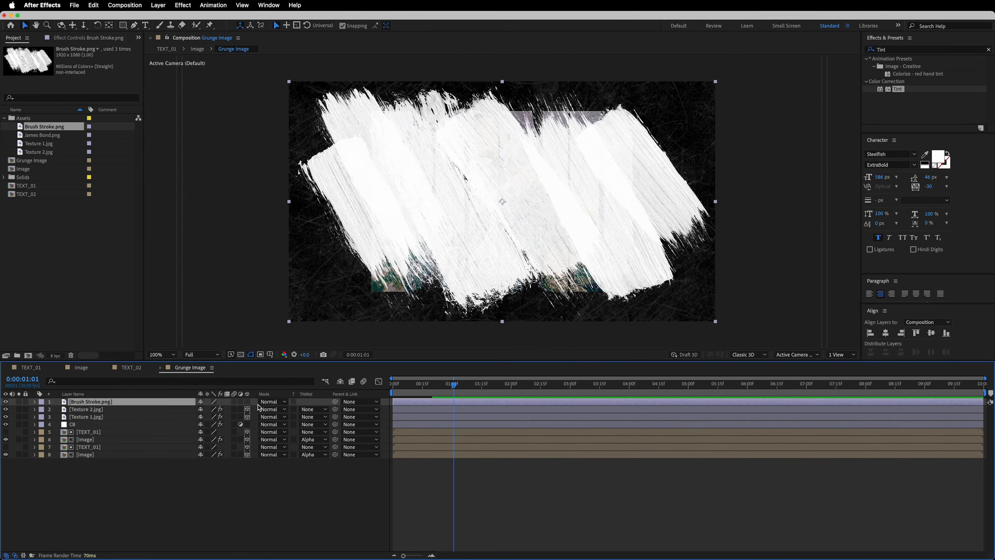
# - Give Texture 2.jpg an inverted alpha matte from Brush Stroke.png and set its blending mode to Color Dodge
pyautogui.click(130, 408)
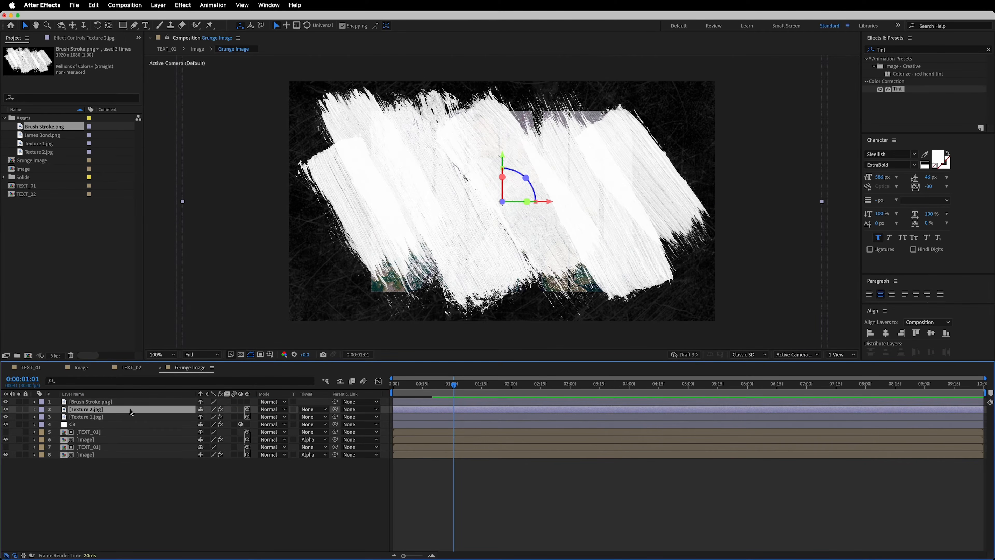
pyautogui.click(311, 409)
pyautogui.click(324, 444)
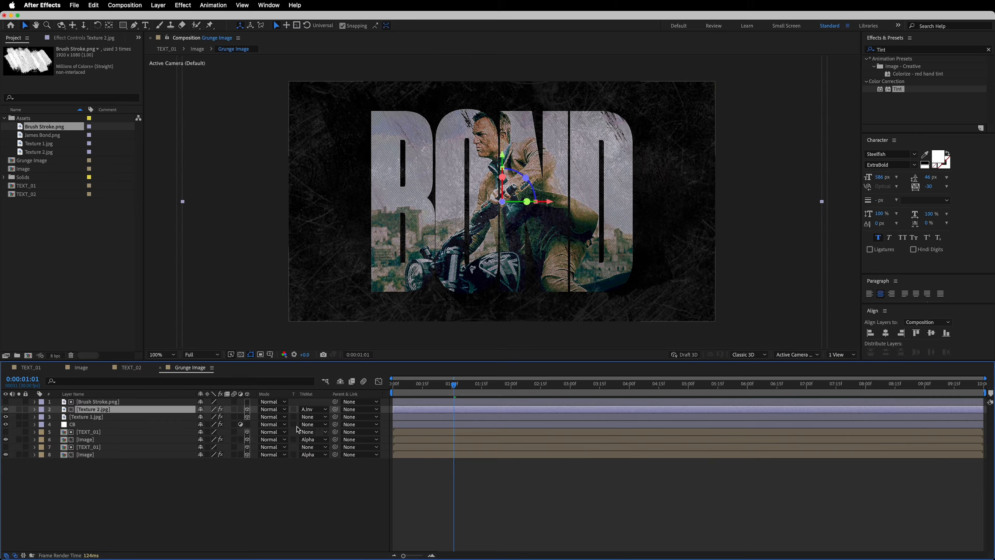
pyautogui.click(268, 410)
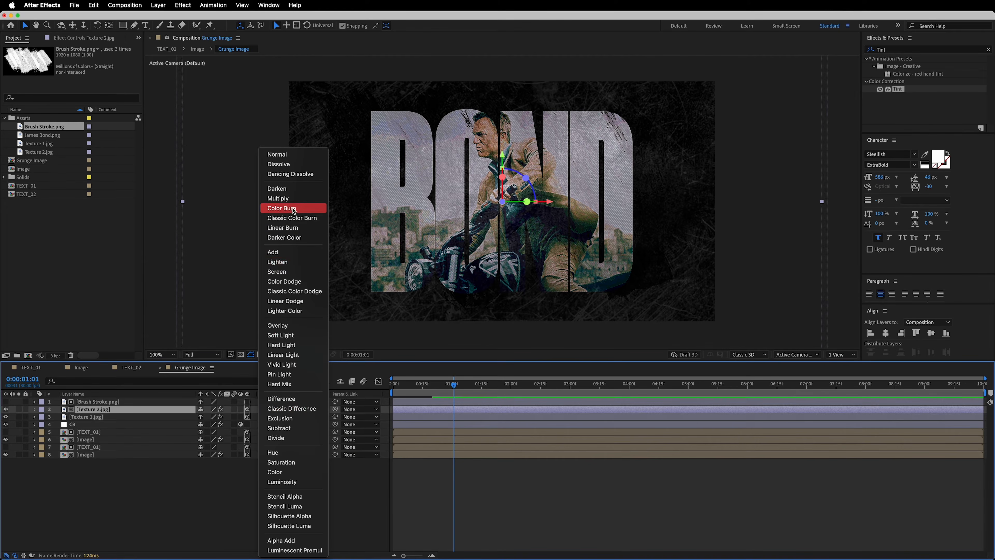
pyautogui.click(282, 281)
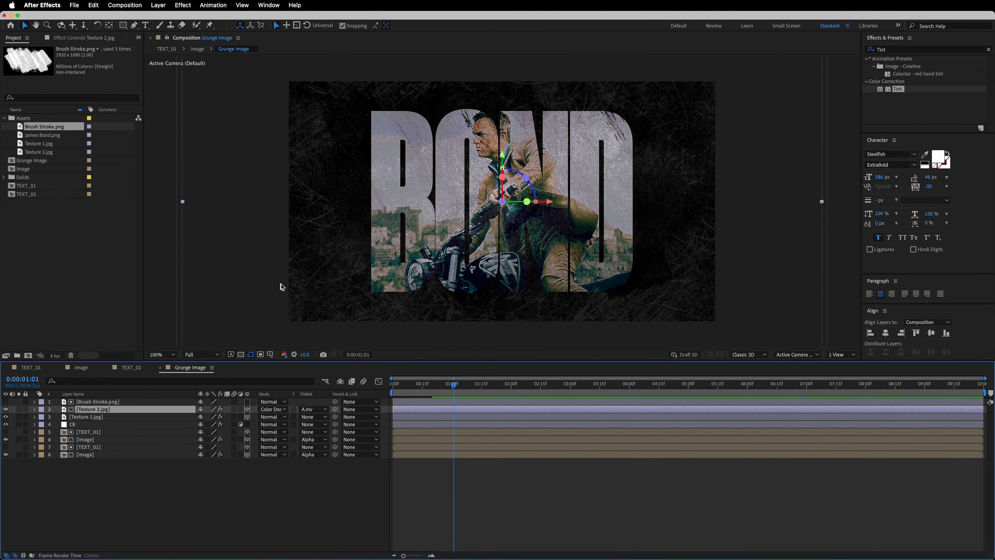
pyautogui.click(271, 484)
# - Scale the Brush Stroke.png matte layer to 133% and the Texture 2.jpg layer to 201%
pyautogui.click(96, 401)
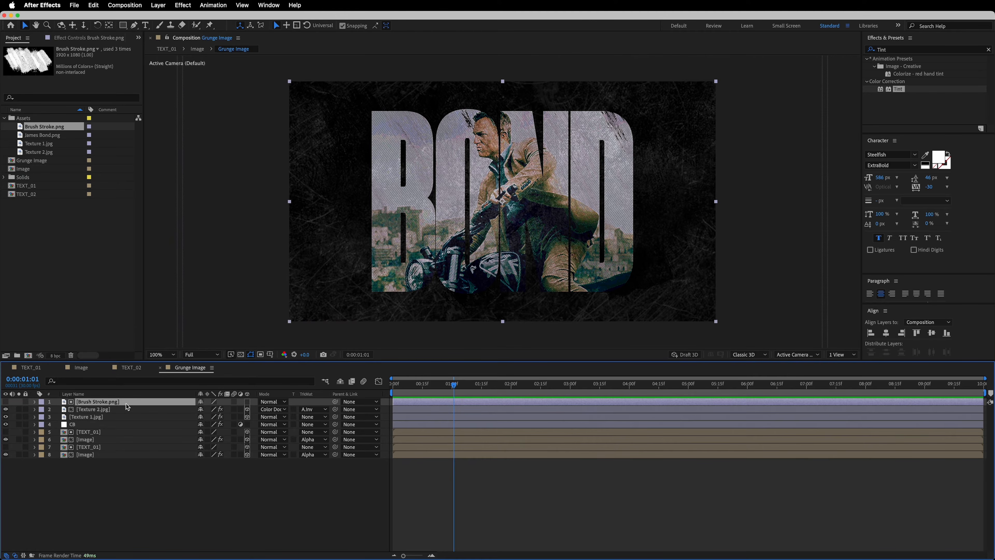
pyautogui.press('s')
pyautogui.moveTo(236, 409); pyautogui.dragTo(242, 409)
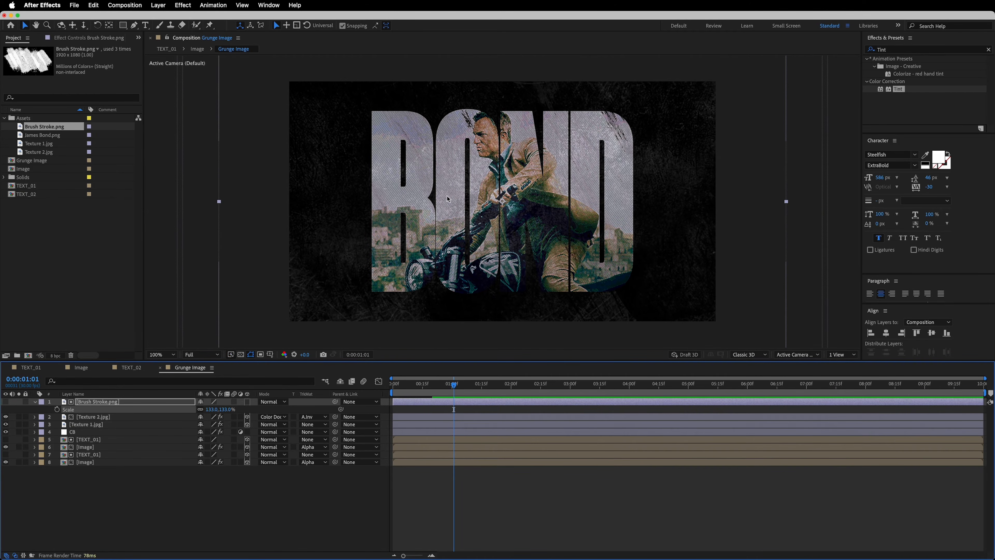
pyautogui.click(101, 417)
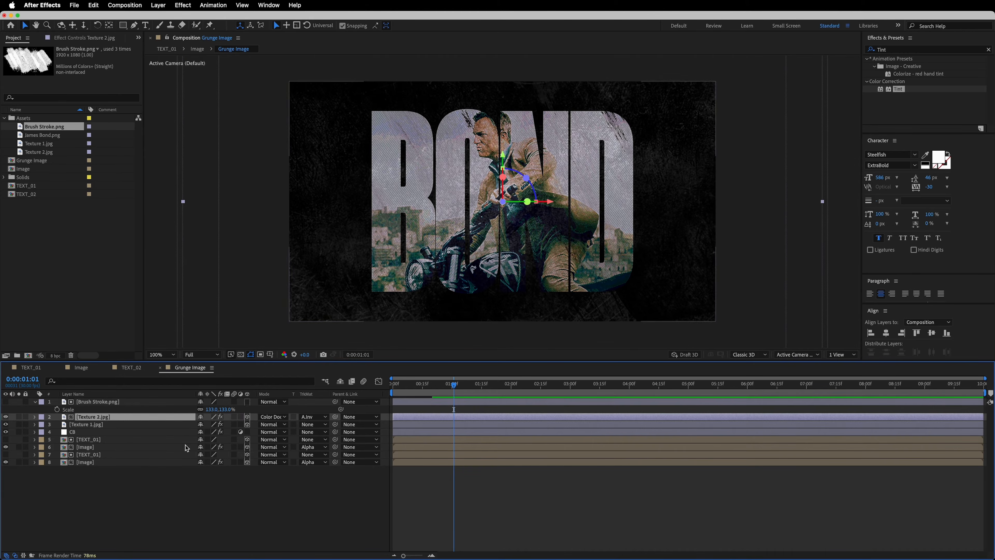
pyautogui.press('s')
pyautogui.moveTo(239, 427); pyautogui.dragTo(194, 426)
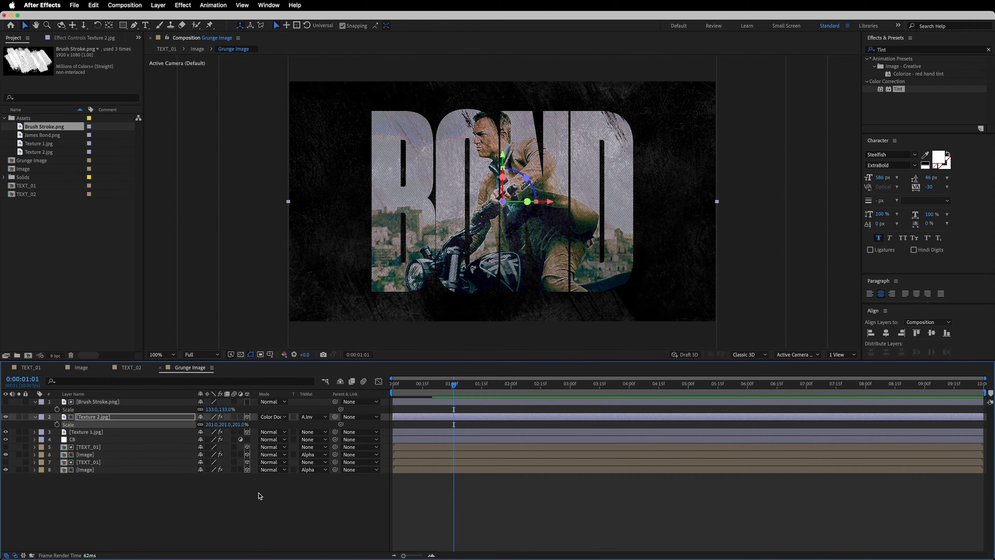
# - Set the blending mode of the upper Image layer to Linear Dodge
pyautogui.click(93, 455)
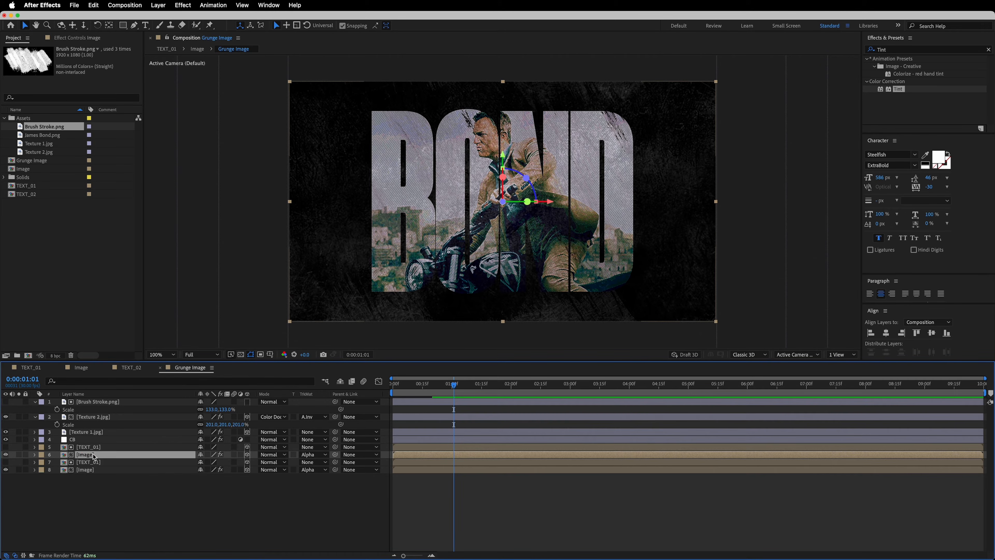
pyautogui.click(266, 459)
pyautogui.click(280, 302)
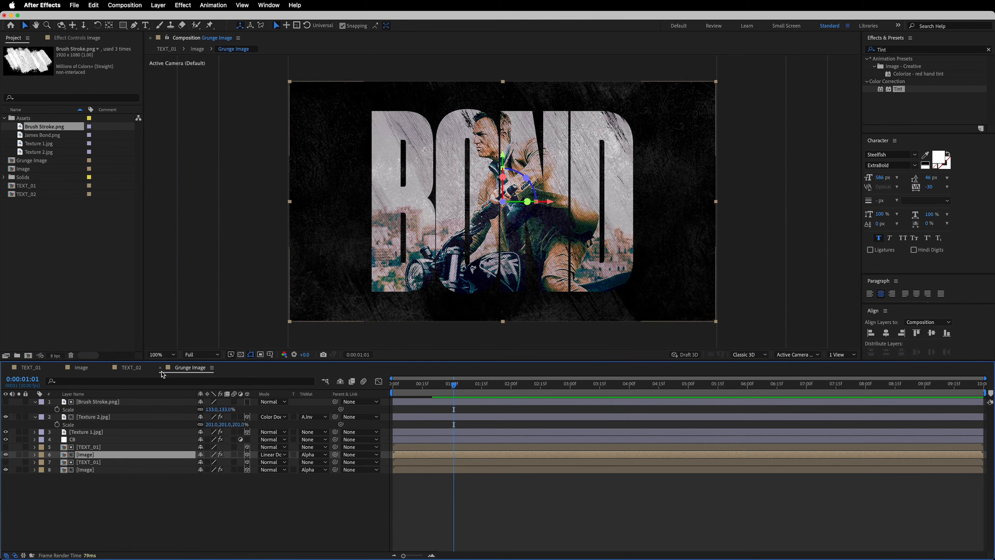
pyautogui.click(231, 492)
# - Make the Brush Stroke.png layer 3D and collapse the properties of both Brush Stroke.png and Texture 2.jpg
pyautogui.click(248, 402)
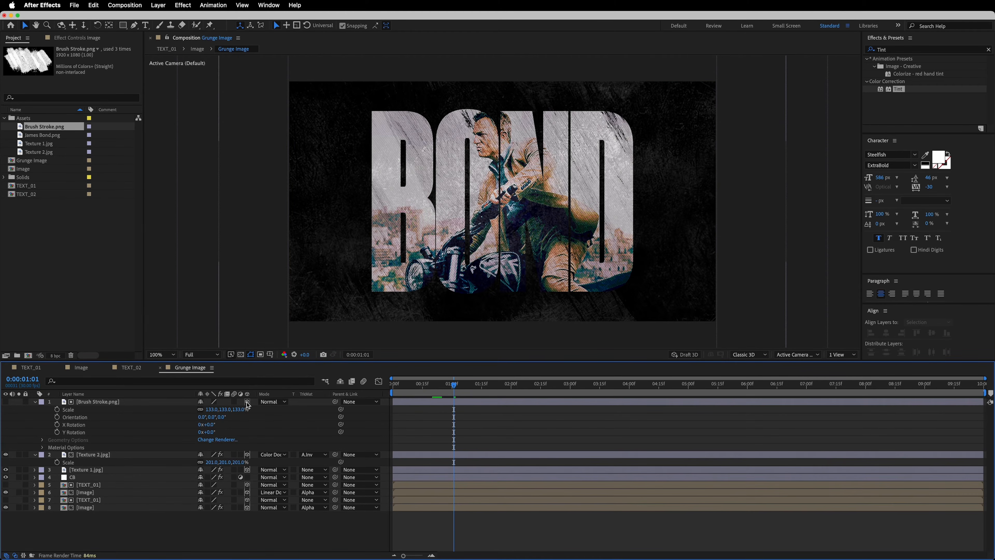
pyautogui.click(36, 402)
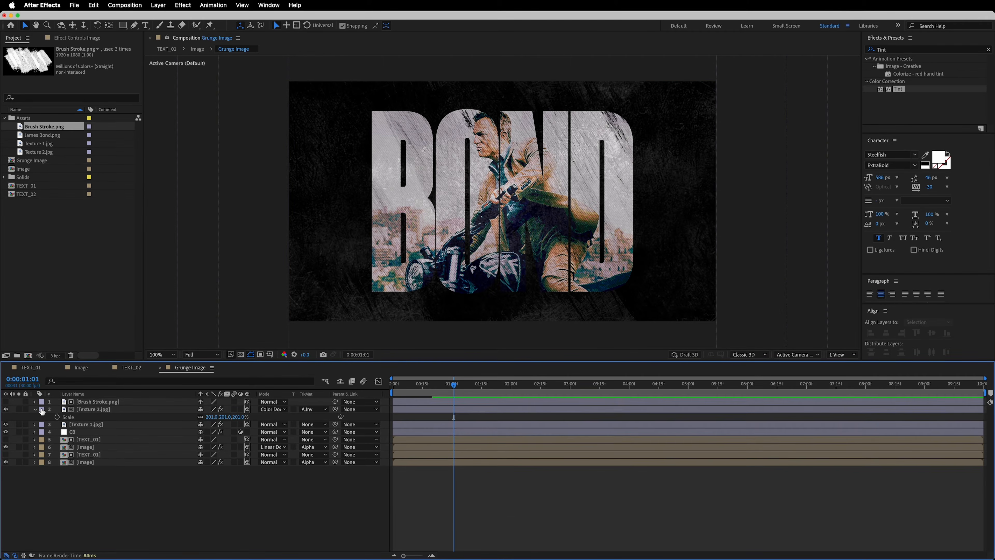
pyautogui.click(36, 410)
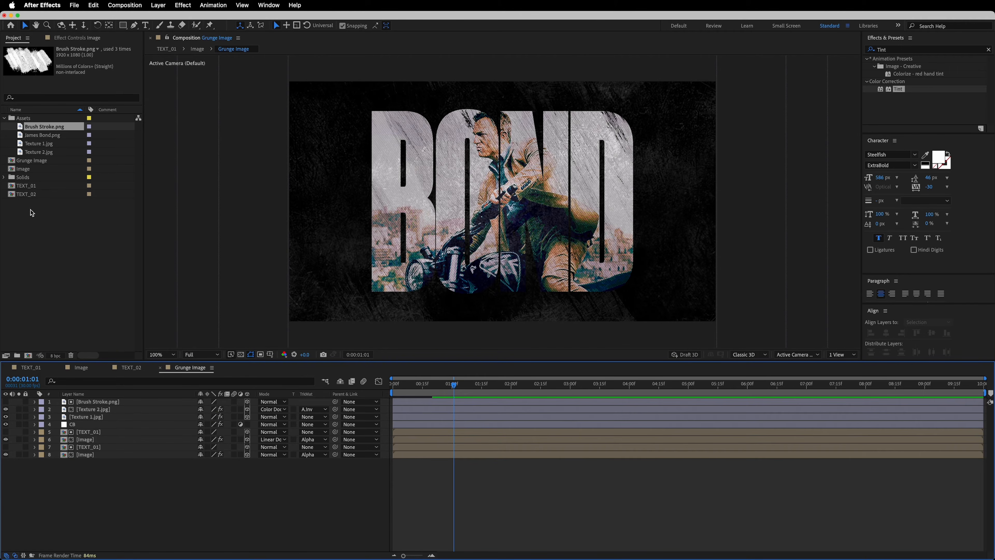
# - Add the TEXT_02 composition as the topmost layer, scale it to 26%, and move it below the centre of the BOND lettering
pyautogui.moveTo(28, 195); pyautogui.dragTo(98, 399)
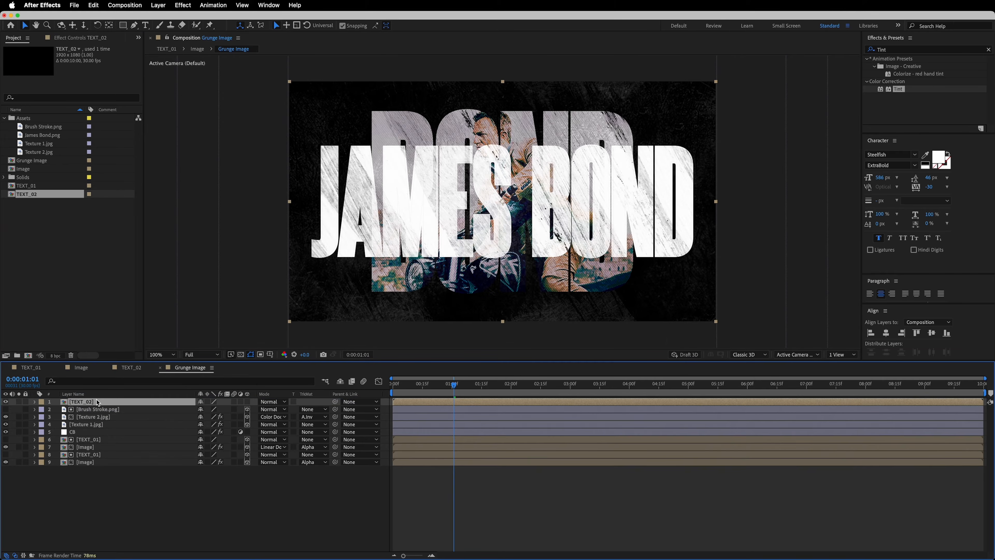
pyautogui.press('s')
pyautogui.moveTo(225, 409); pyautogui.dragTo(194, 410)
pyautogui.moveTo(503, 204); pyautogui.dragTo(489, 299)
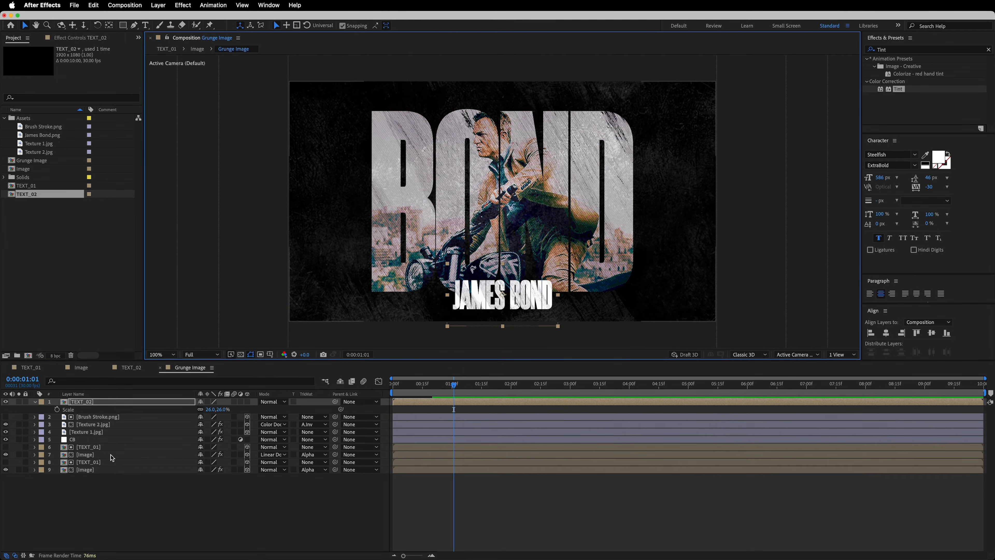
# - Create a null object and parent both TEXT_01 layers and both Image layers to it
pyautogui.rightClick(106, 486)
pyautogui.moveTo(139, 443)
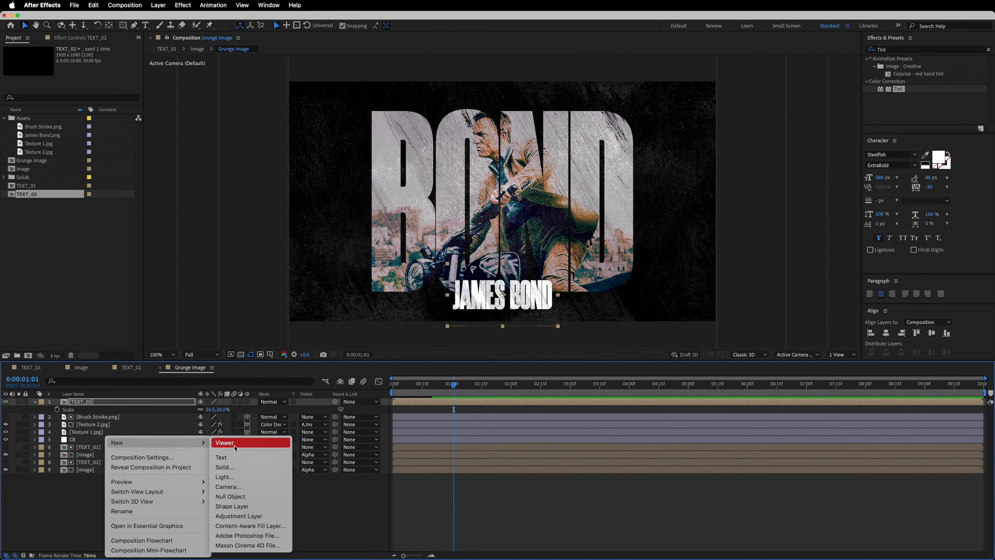
pyautogui.click(242, 496)
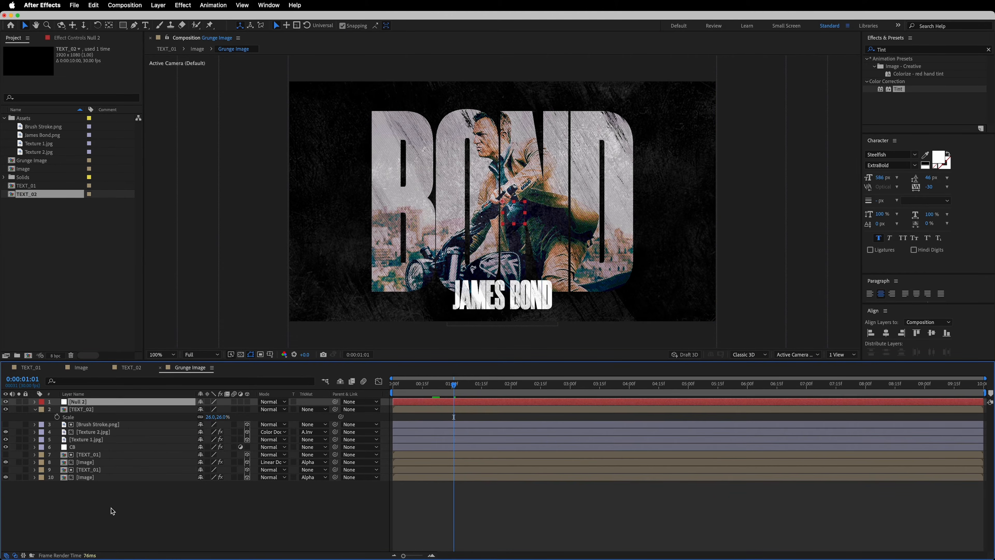
pyautogui.moveTo(111, 508); pyautogui.dragTo(87, 455)
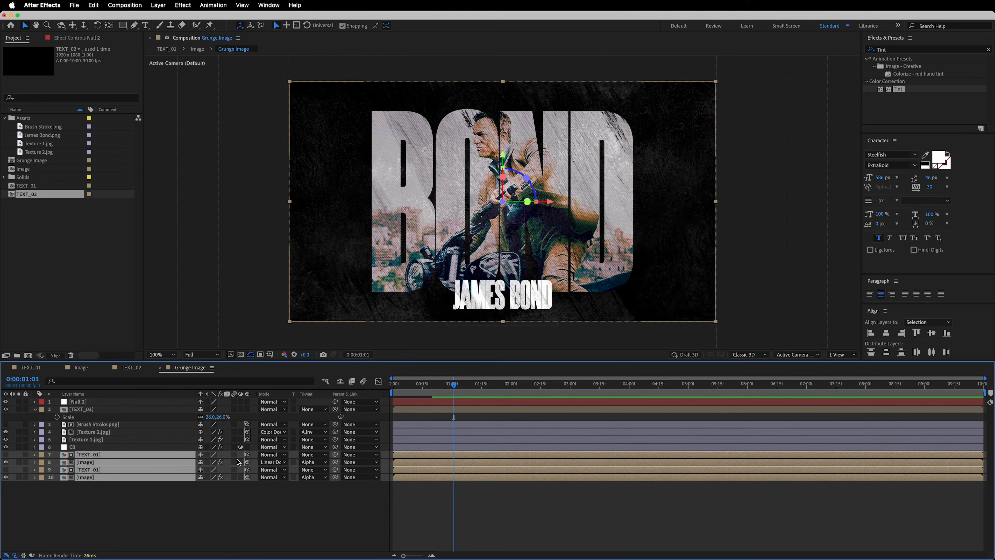
pyautogui.moveTo(335, 454); pyautogui.dragTo(86, 404)
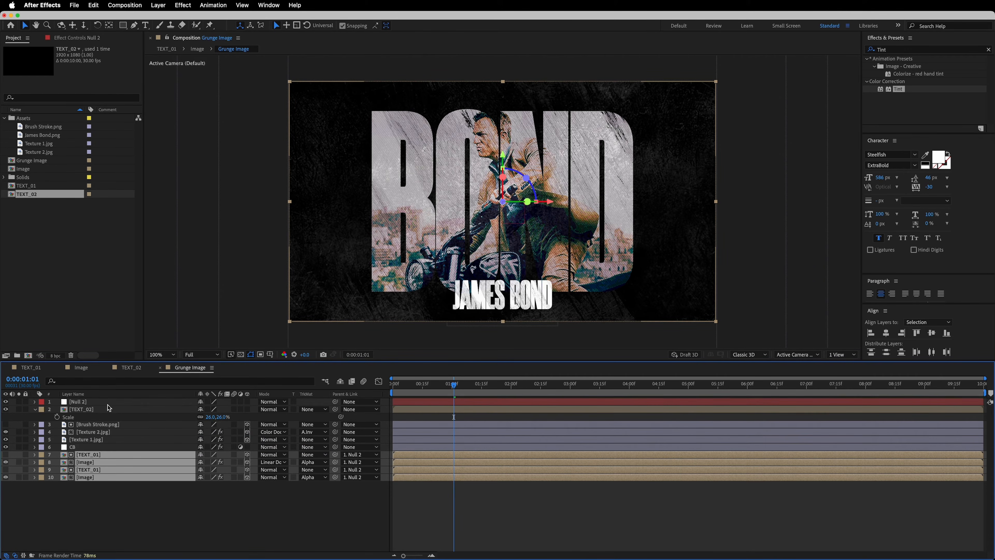
# - Parent the TEXT_02 layer to the Null 2 layer and collapse its displayed Scale property
pyautogui.click(94, 409)
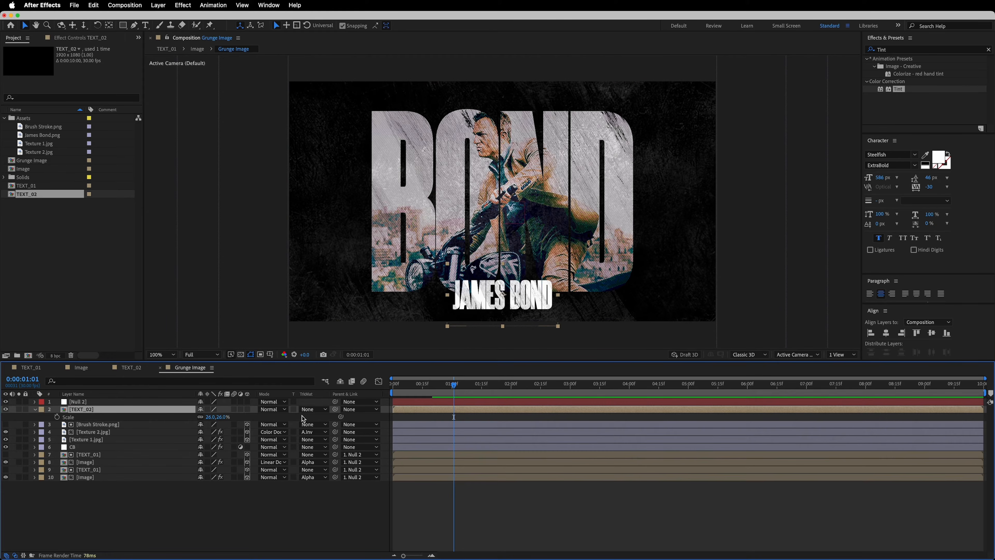
pyautogui.moveTo(338, 414); pyautogui.dragTo(84, 402)
pyautogui.click(176, 487)
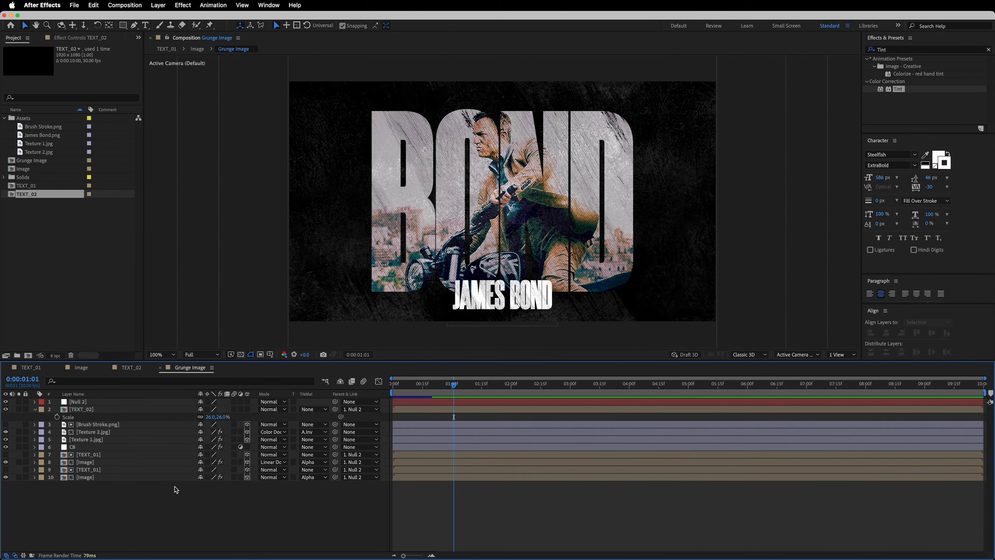
pyautogui.moveTo(179, 489); pyautogui.dragTo(36, 402)
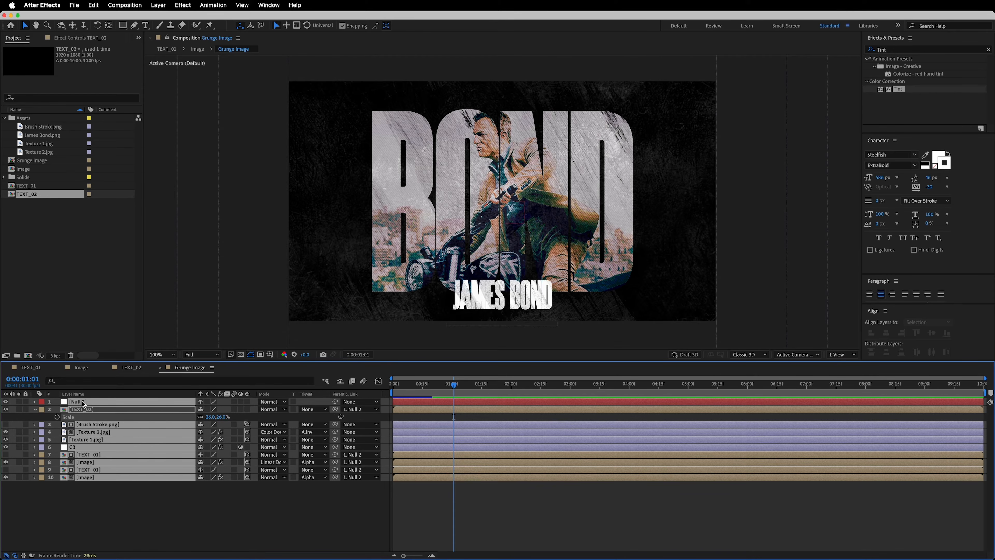
pyautogui.click(36, 409)
# - Scale down both TEXT_01 layers and both Image layers together, and hide their Scale properties again
pyautogui.moveTo(133, 507); pyautogui.dragTo(104, 445)
pyautogui.press('s')
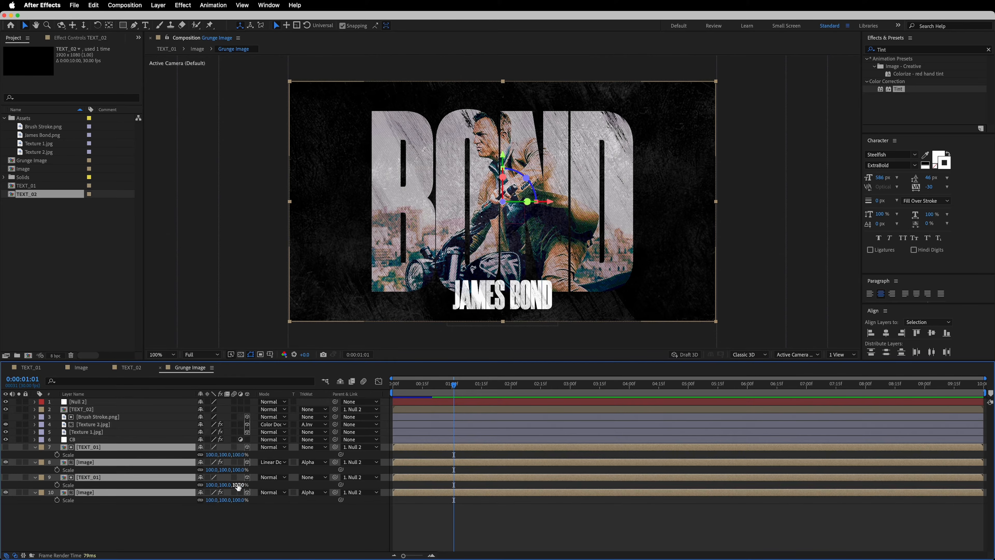
pyautogui.click(240, 454)
pyautogui.click(279, 514)
pyautogui.moveTo(146, 530); pyautogui.dragTo(120, 450)
pyautogui.press('s')
# - Keyframe Null 2's Position at 0:00:01:00, and move it up to 960, 448 at 0:00:01:02
pyautogui.click(90, 401)
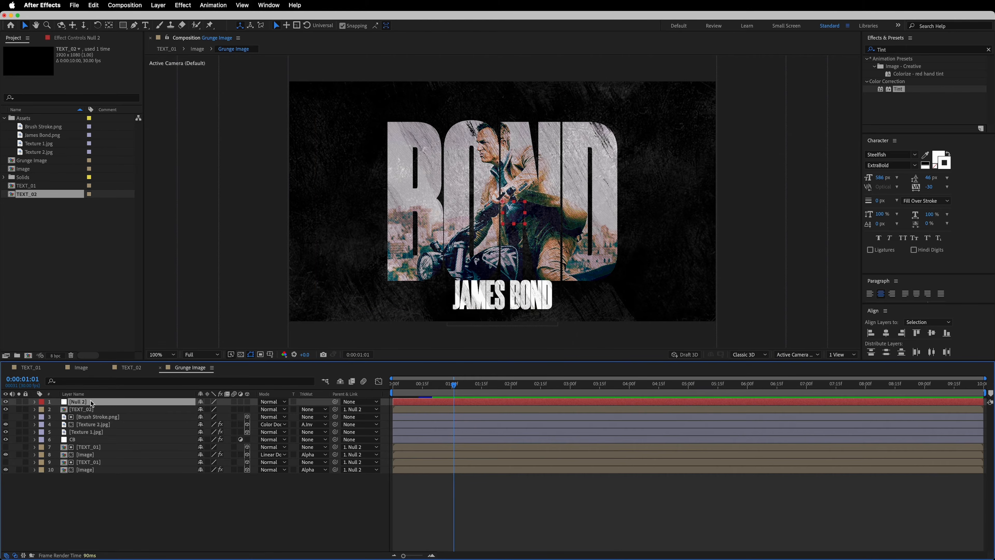
pyautogui.press('p')
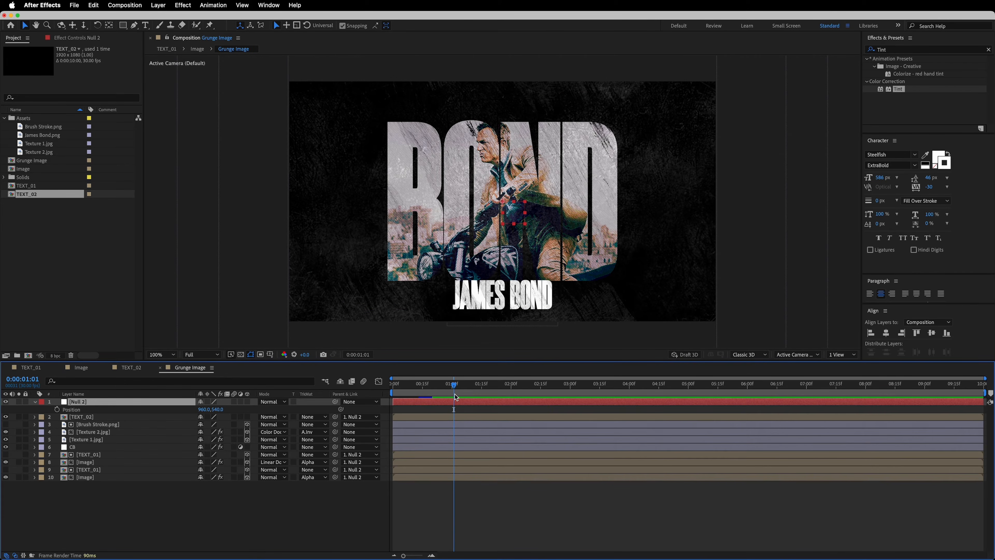
pyautogui.moveTo(455, 390); pyautogui.dragTo(453, 394)
pyautogui.click(56, 409)
pyautogui.moveTo(457, 388); pyautogui.dragTo(459, 389)
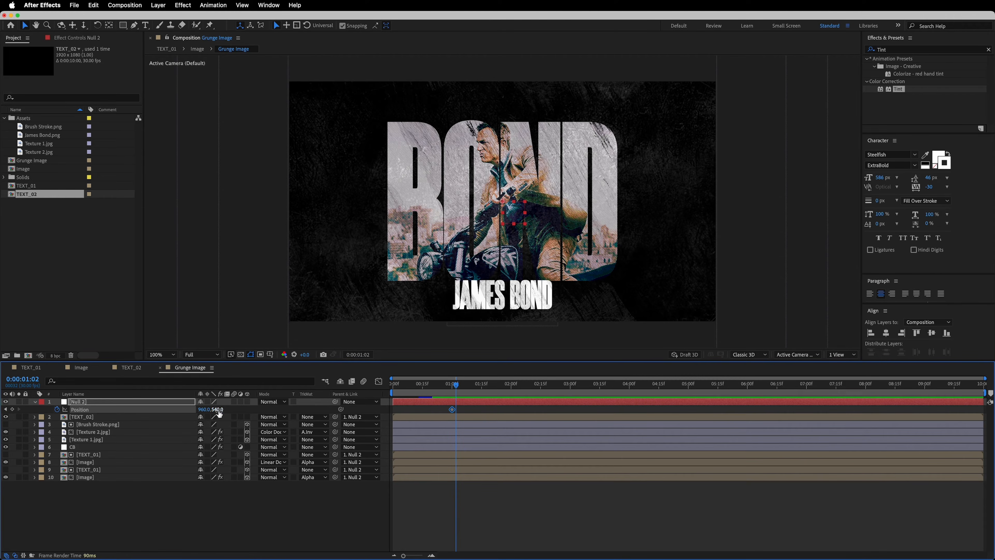
pyautogui.moveTo(219, 409); pyautogui.dragTo(181, 410)
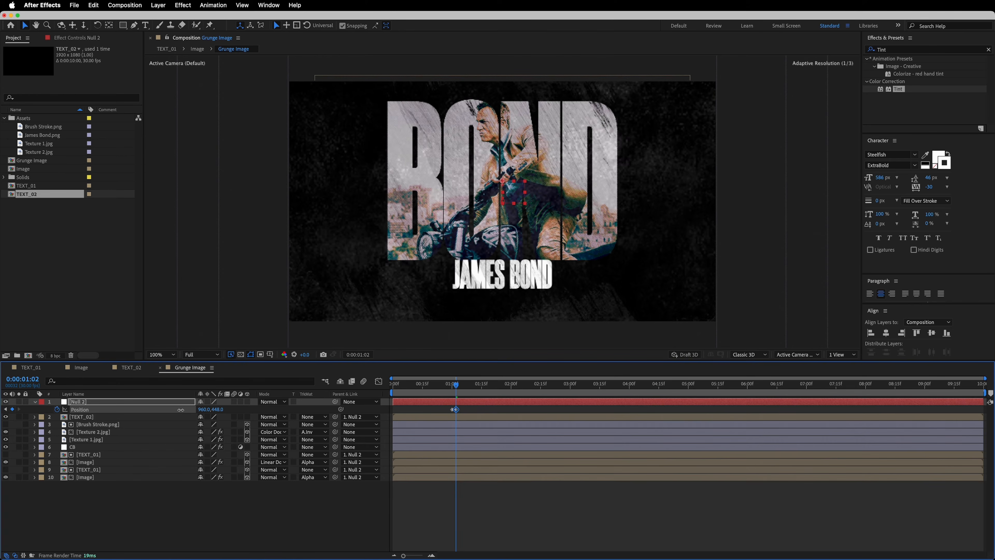
# - Move the TEXT_02 layer lower beneath the BOND lettering and shift its start to 0:00:01:02
pyautogui.click(91, 418)
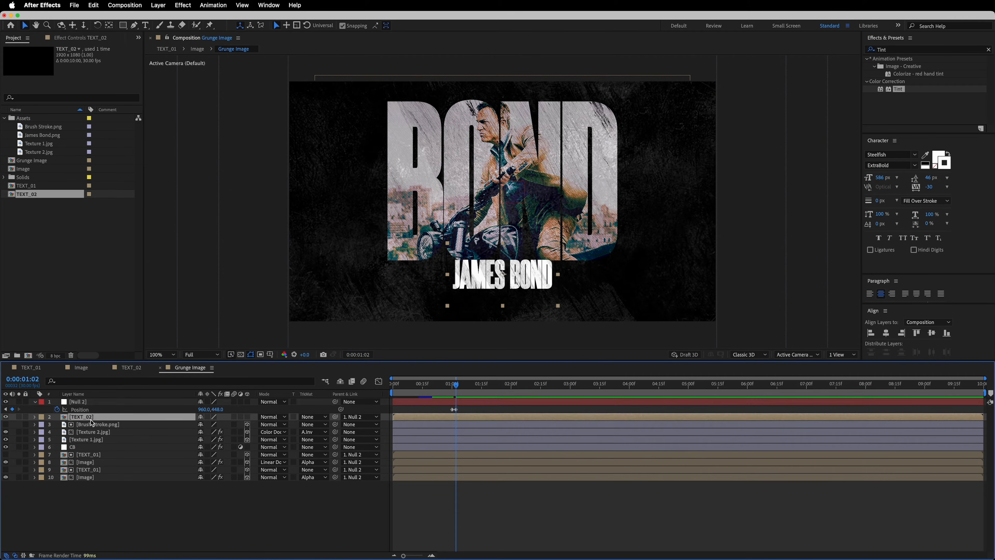
pyautogui.moveTo(516, 276); pyautogui.dragTo(512, 290)
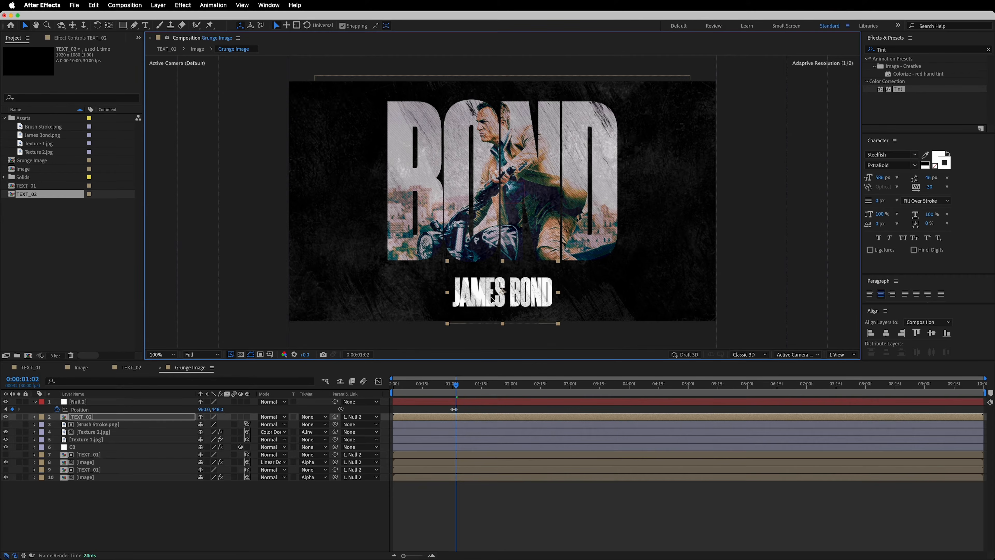
pyautogui.moveTo(413, 417); pyautogui.dragTo(476, 418)
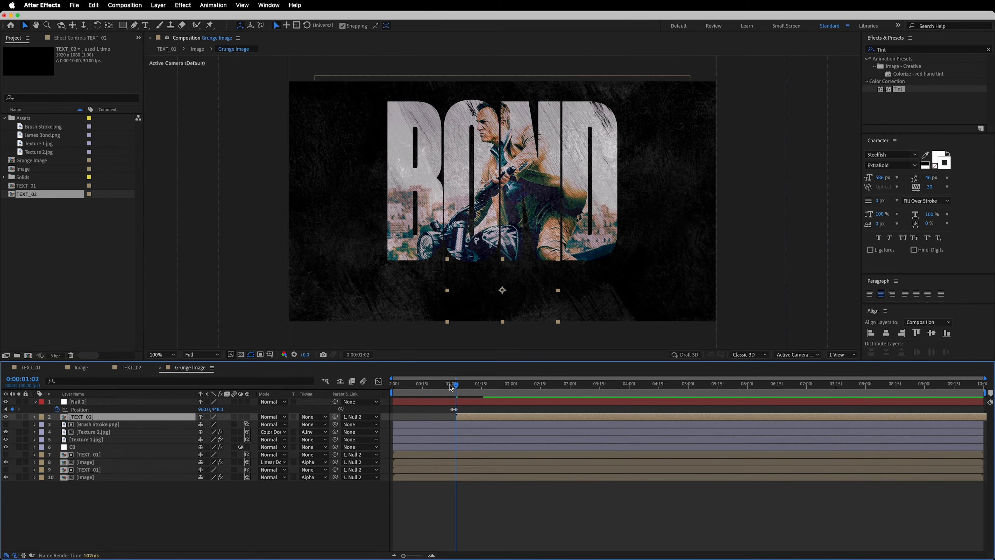
pyautogui.moveTo(448, 384); pyautogui.dragTo(392, 384)
pyautogui.click(222, 501)
pyautogui.press('space')
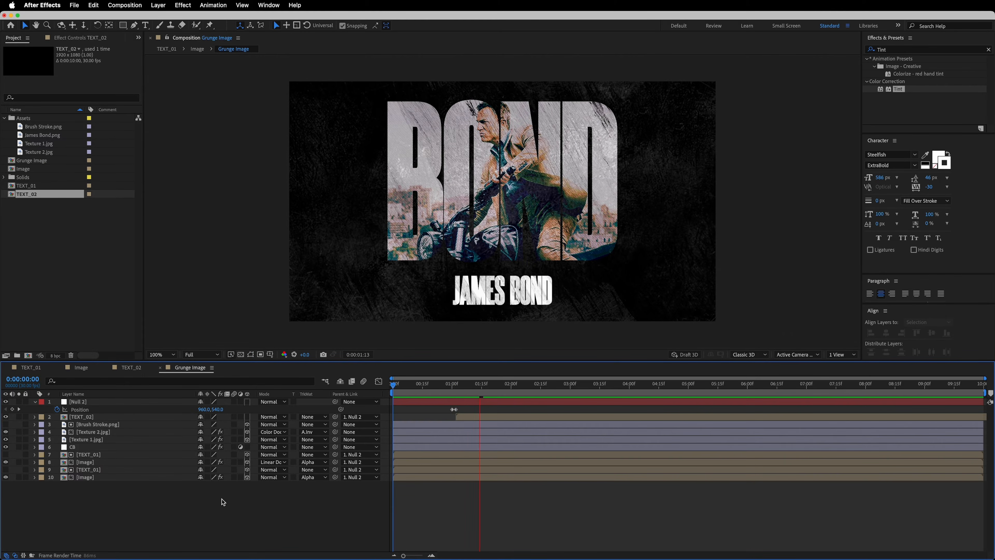
pyautogui.press('space')
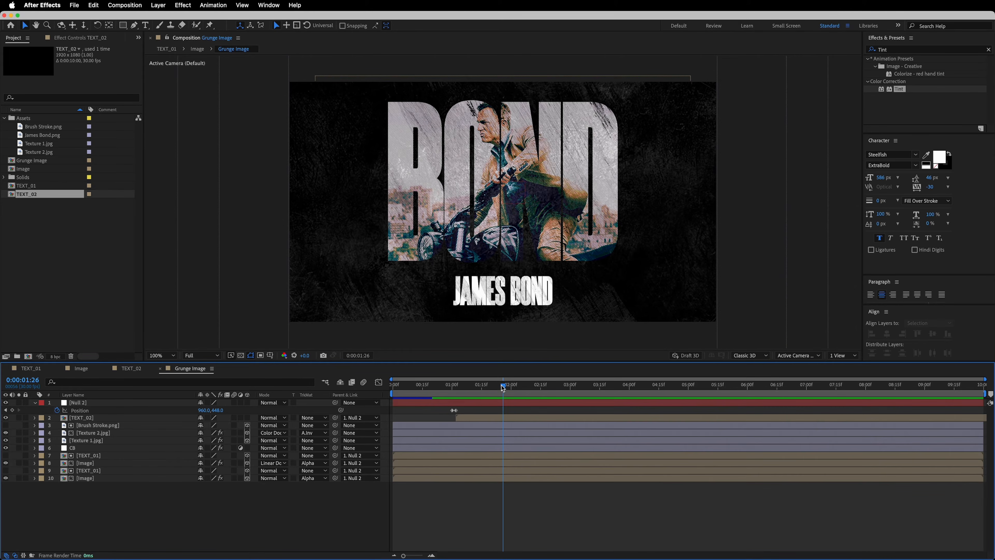
# - Trim the start of the Texture 2.jpg and CB layers to 0:00:01:00
pyautogui.moveTo(501, 385); pyautogui.dragTo(451, 385)
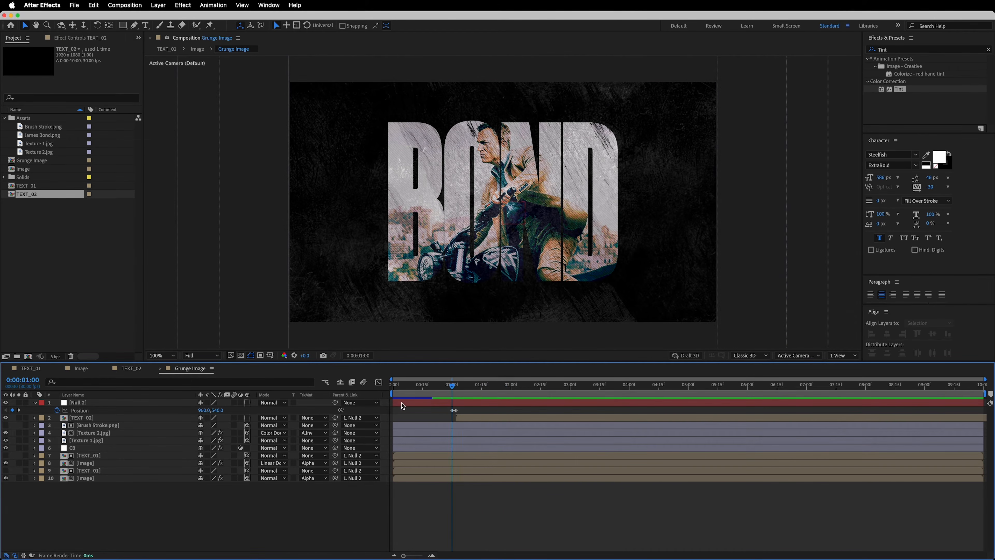
pyautogui.click(93, 432)
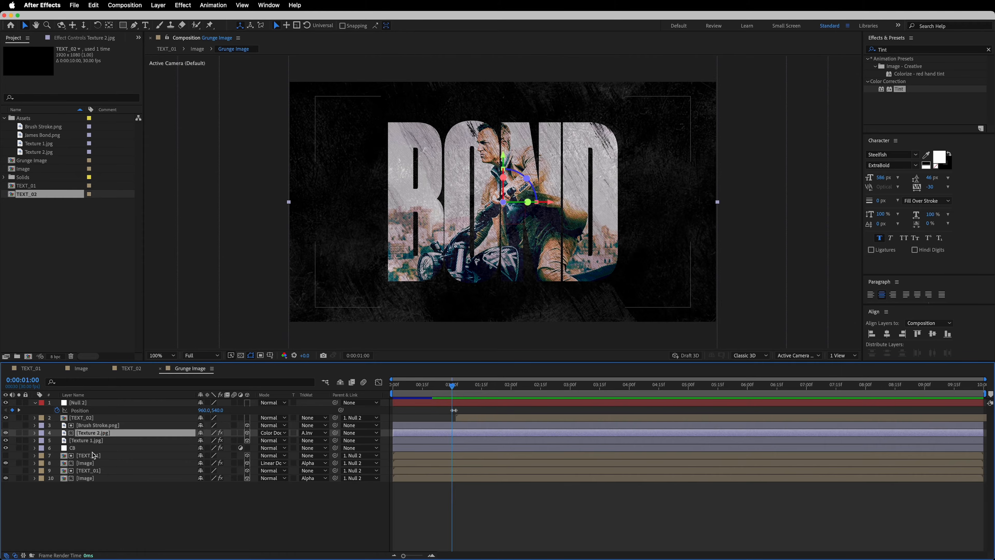
pyautogui.keyDown('super'); pyautogui.click(80, 449); pyautogui.keyUp('super')
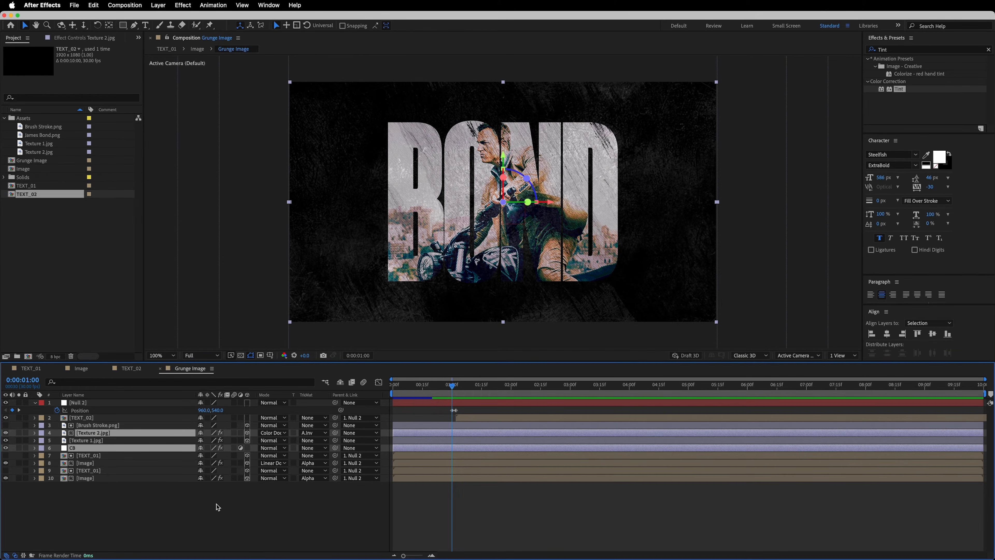
pyautogui.hotkey('alt', '[')
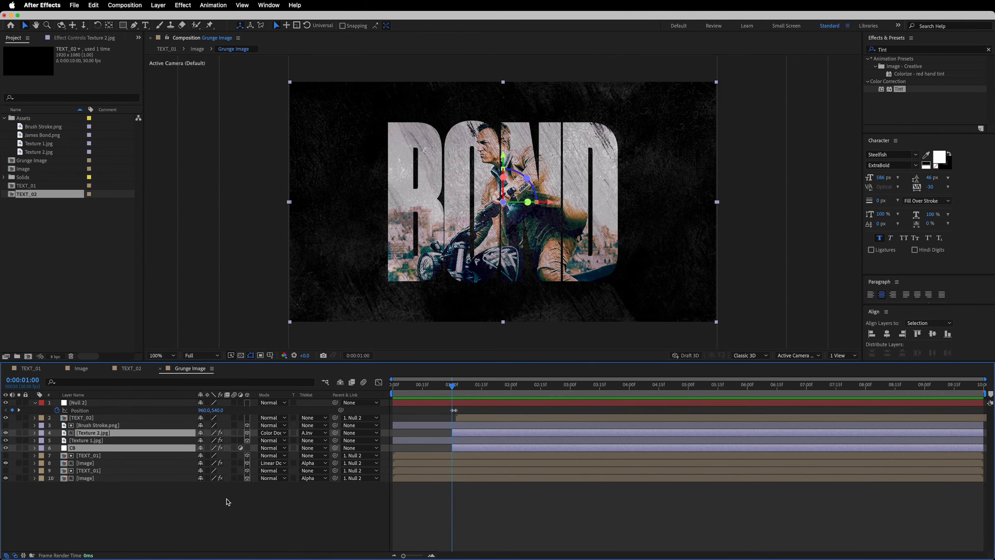
pyautogui.click(196, 495)
# - Animate Texture 1.jpg's Opacity with keyframes from 0% at 0:00:00:20 to 25% at 0:00:01:00
pyautogui.click(97, 441)
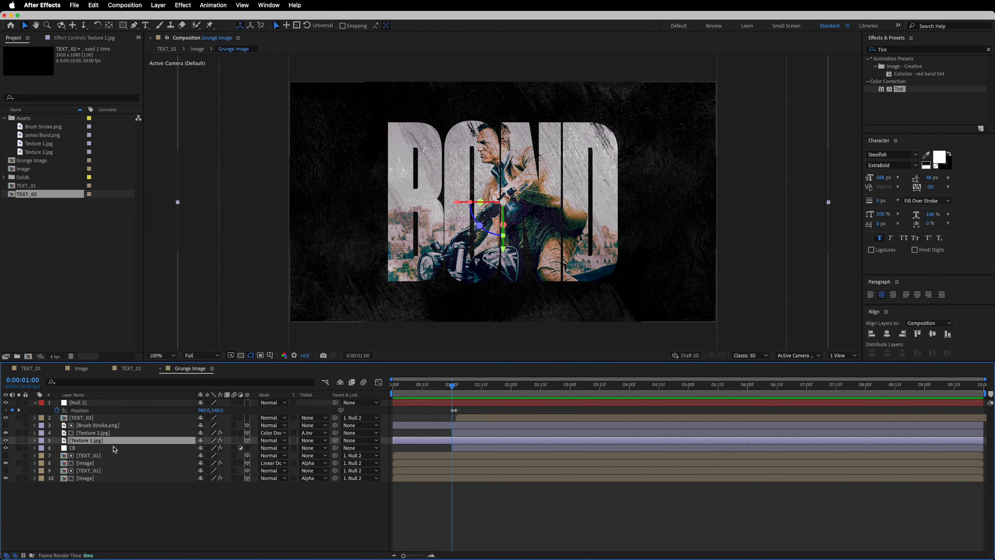
pyautogui.keyDown('super'); pyautogui.click(80, 447); pyautogui.keyUp('super')
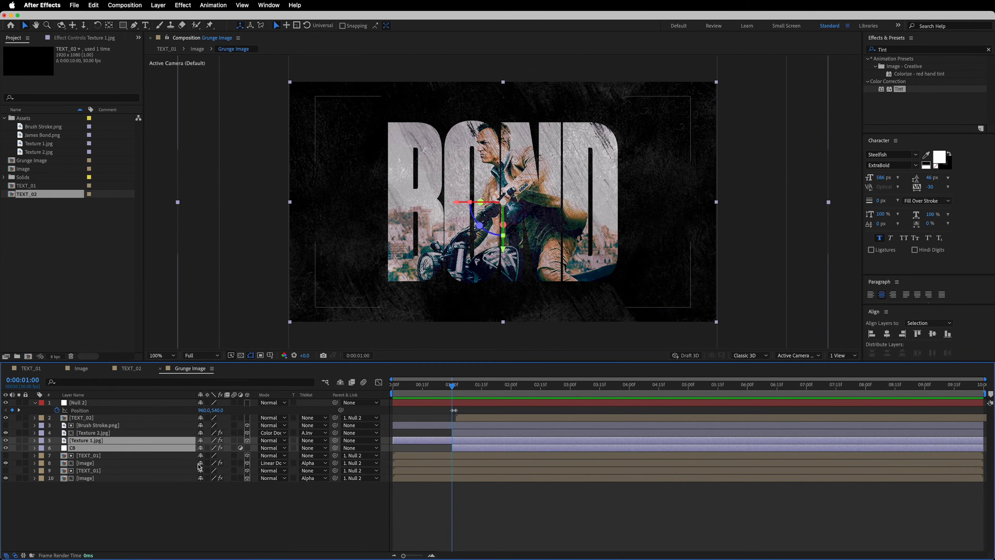
pyautogui.press('t')
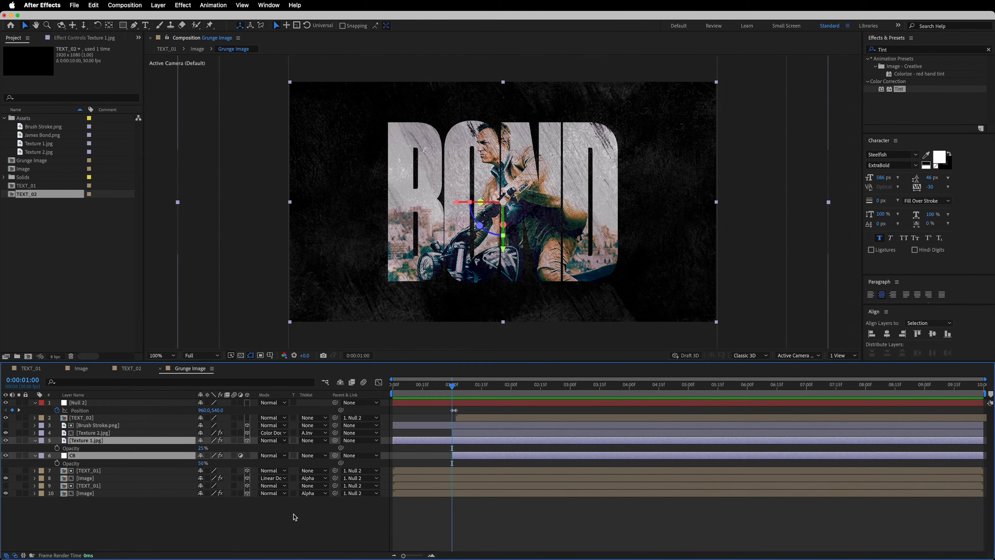
pyautogui.click(329, 520)
pyautogui.click(94, 441)
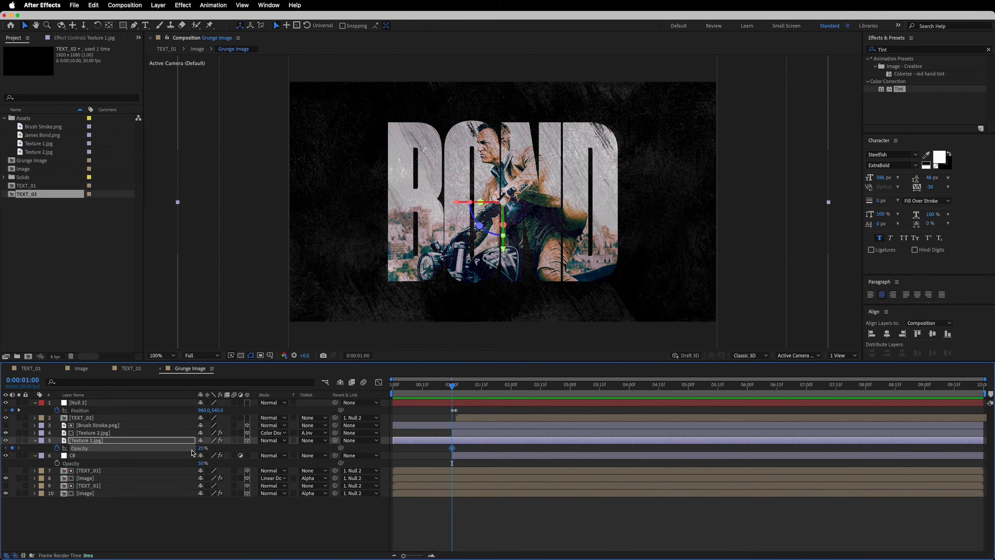
pyautogui.moveTo(452, 388); pyautogui.dragTo(433, 388)
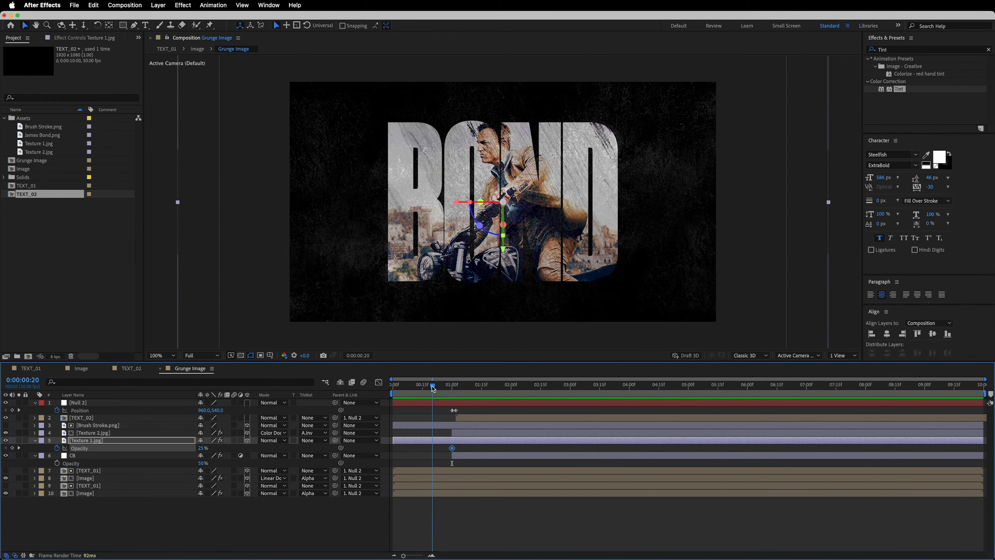
pyautogui.click(207, 448)
pyautogui.write('0')
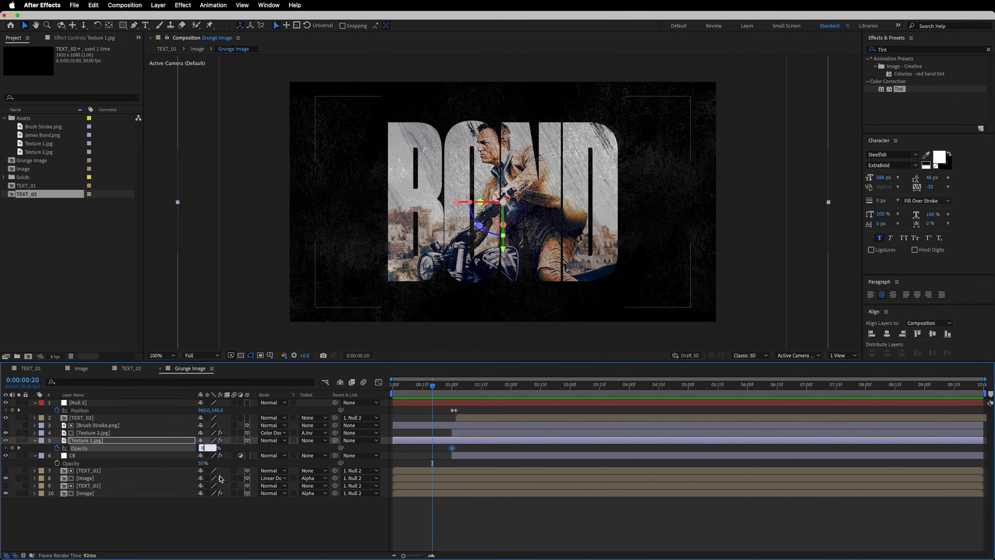
pyautogui.click(295, 522)
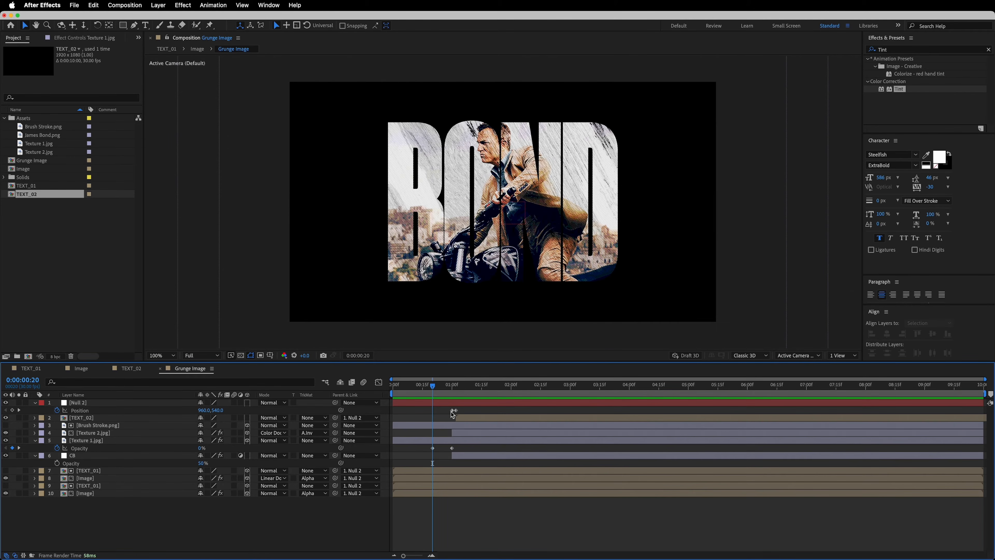
# - Animate the CB layer's Opacity with keyframes from 0% at 0:00:01:00 to 50% a few frames on
pyautogui.moveTo(434, 389); pyautogui.dragTo(453, 387)
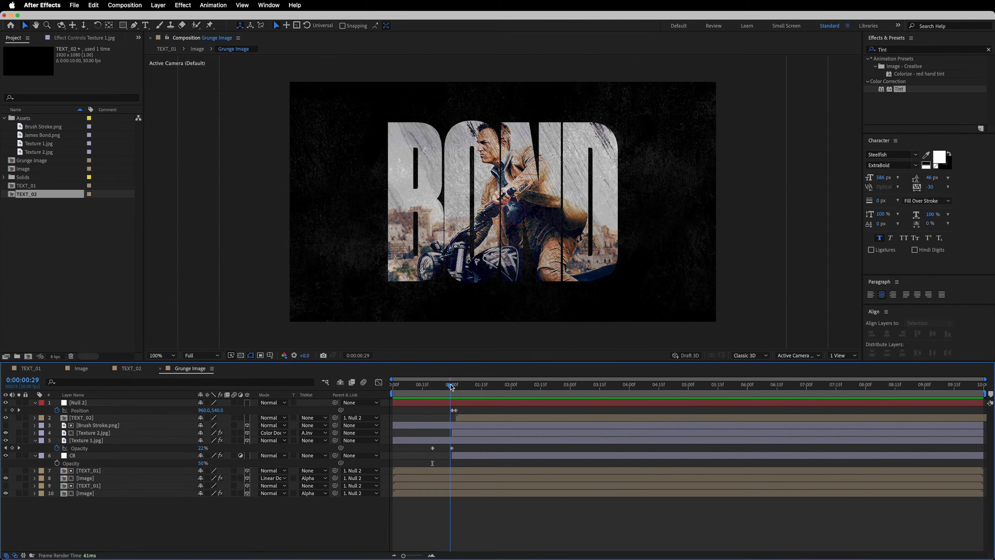
pyautogui.click(463, 456)
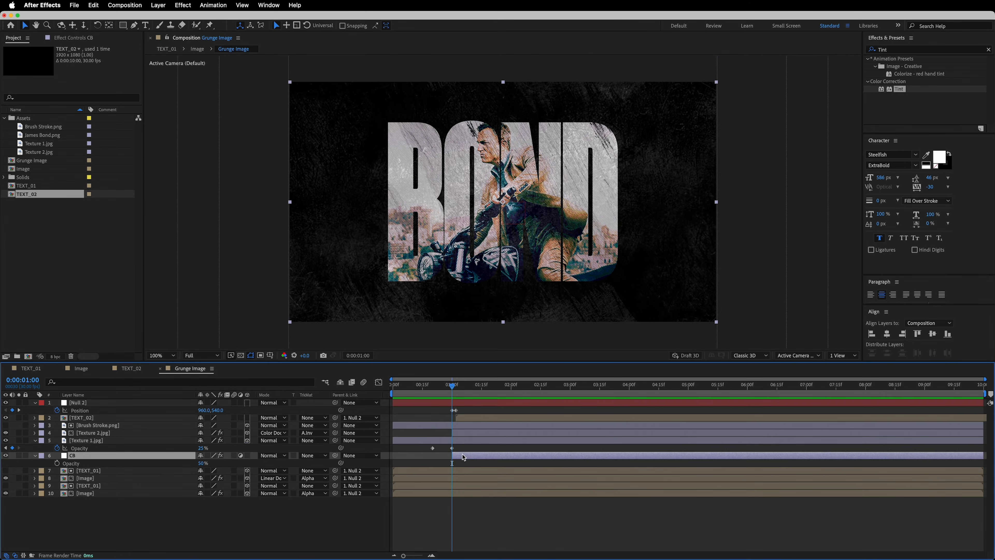
pyautogui.click(203, 463)
pyautogui.write('0')
pyautogui.press('Return')
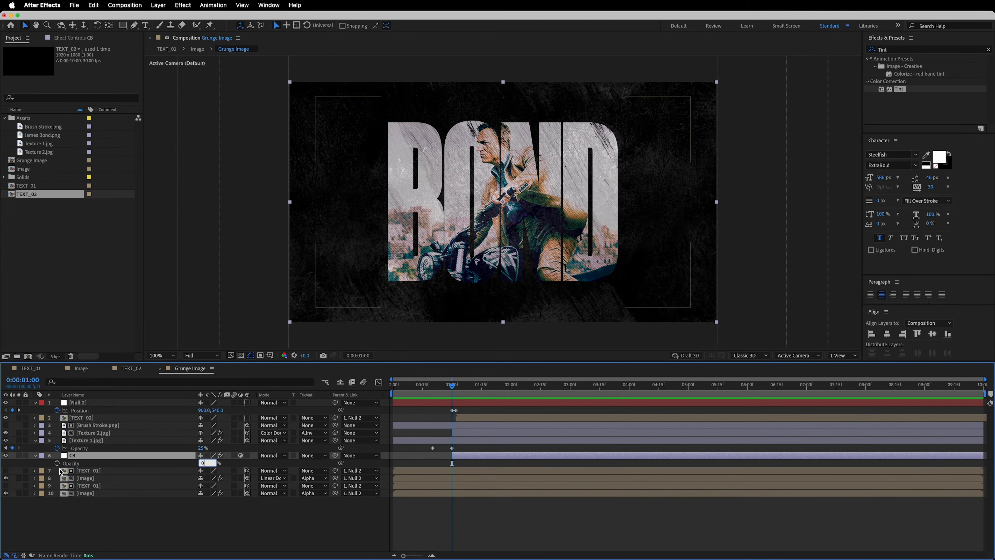
pyautogui.click(57, 463)
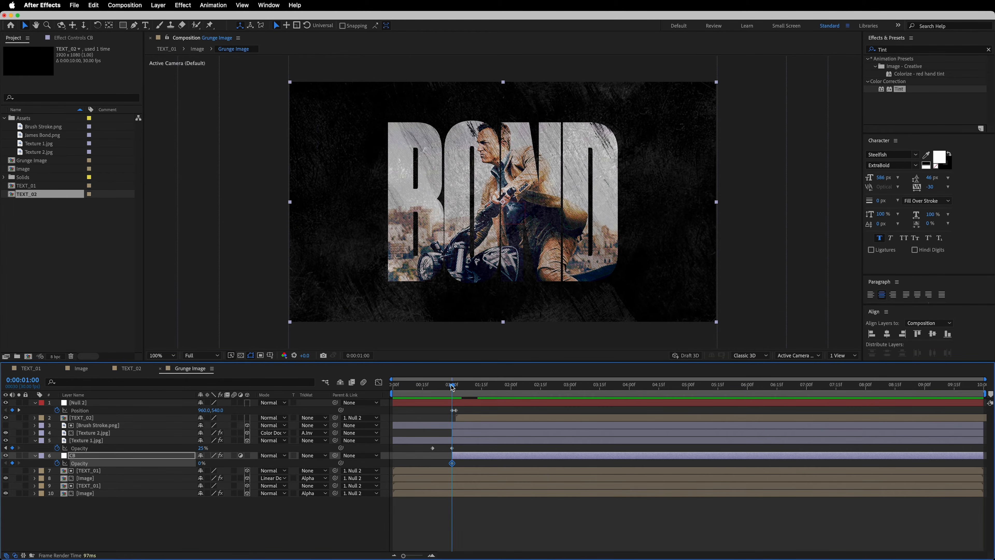
pyautogui.moveTo(453, 388); pyautogui.dragTo(458, 387)
pyautogui.click(200, 464)
pyautogui.write('50')
# - Fade CB's Opacity from a 50% keyframe at 0:00:01:10 to 0% at 0:00:01:13, and trim the layer's end there
pyautogui.moveTo(460, 388)
pyautogui.mouseDown()
pyautogui.moveTo(481, 388)
pyautogui.moveTo(470, 387)
pyautogui.mouseUp()
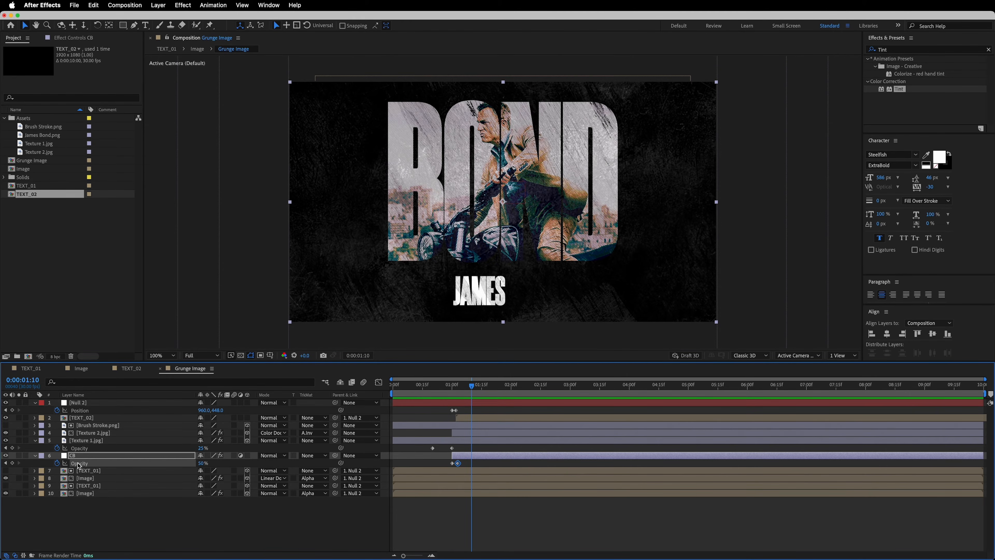
pyautogui.click(12, 463)
pyautogui.moveTo(472, 386); pyautogui.dragTo(478, 387)
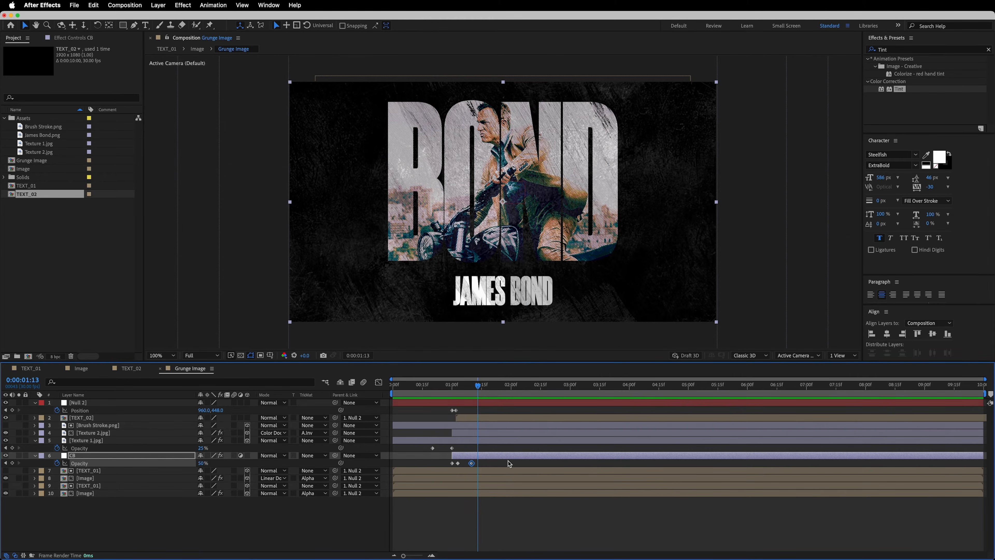
pyautogui.click(202, 463)
pyautogui.write('0')
pyautogui.click(497, 457)
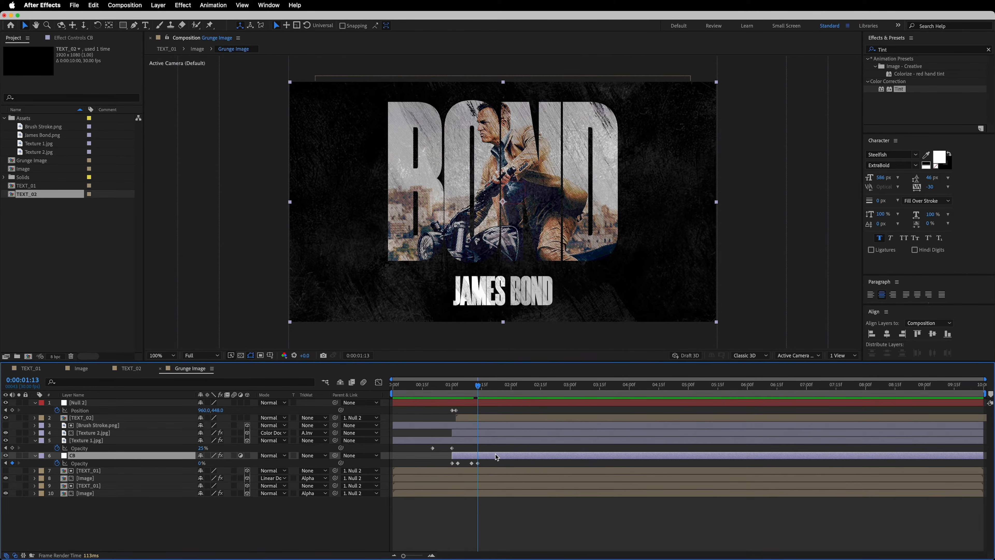
pyautogui.hotkey('alt', ']')
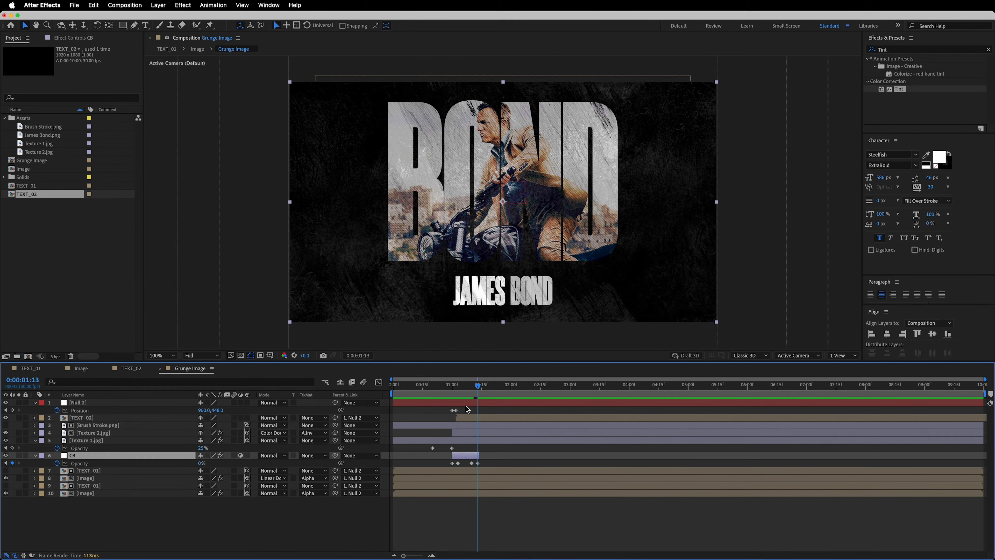
# - Apply Easy Ease to Null 2's two Position keyframes and collapse the keyframed properties of the layers below
pyautogui.moveTo(468, 412); pyautogui.dragTo(442, 413)
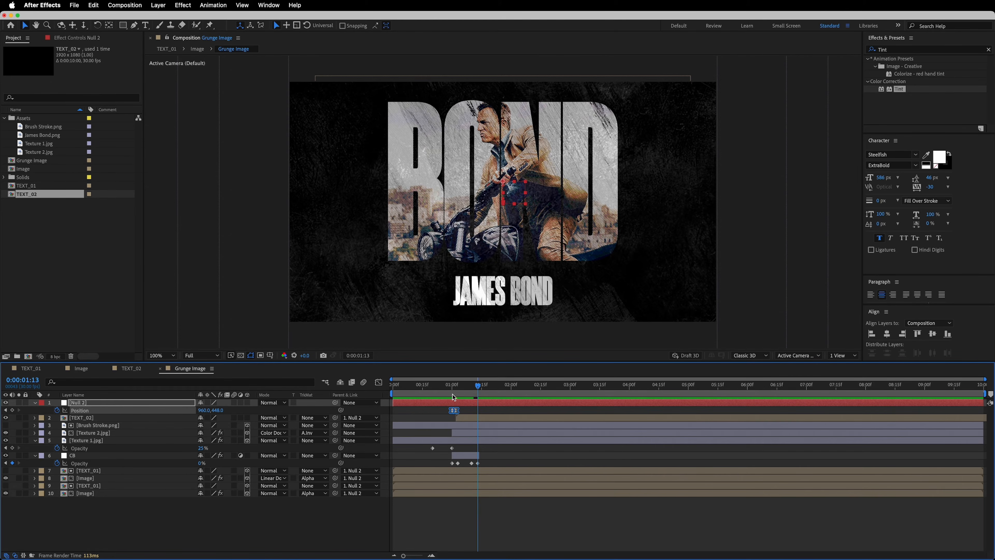
pyautogui.moveTo(167, 527); pyautogui.dragTo(99, 420)
pyautogui.press('u')
pyautogui.click(163, 520)
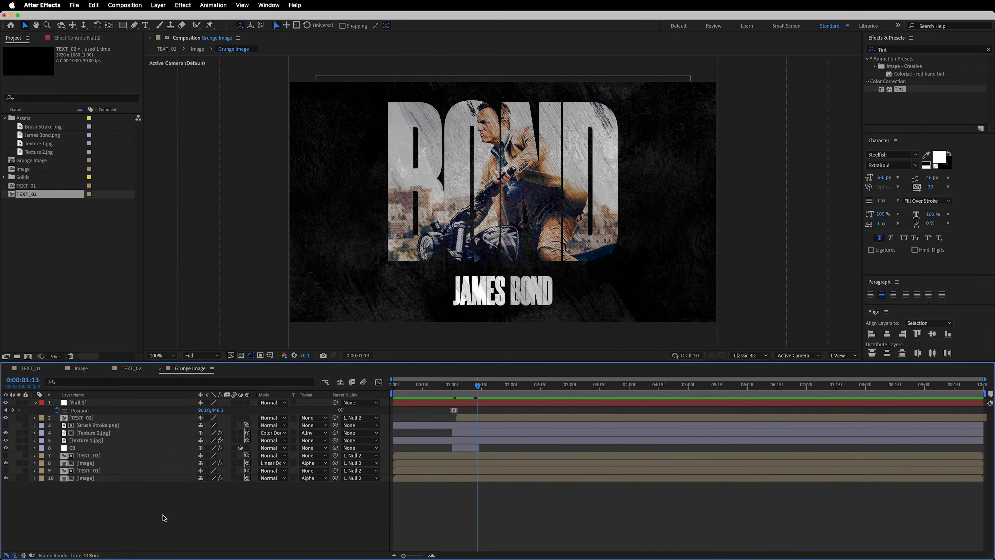
# - Shift the BOND text layer in the TEXT_01 composition later so that it starts at 0:00:00:25
pyautogui.click(30, 368)
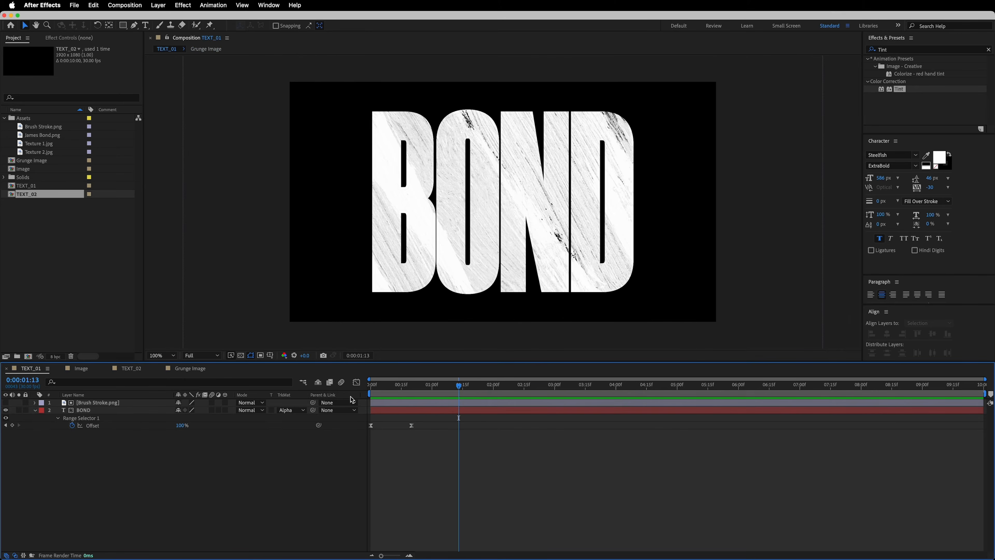
pyautogui.click(409, 388)
pyautogui.moveTo(410, 388); pyautogui.dragTo(445, 415)
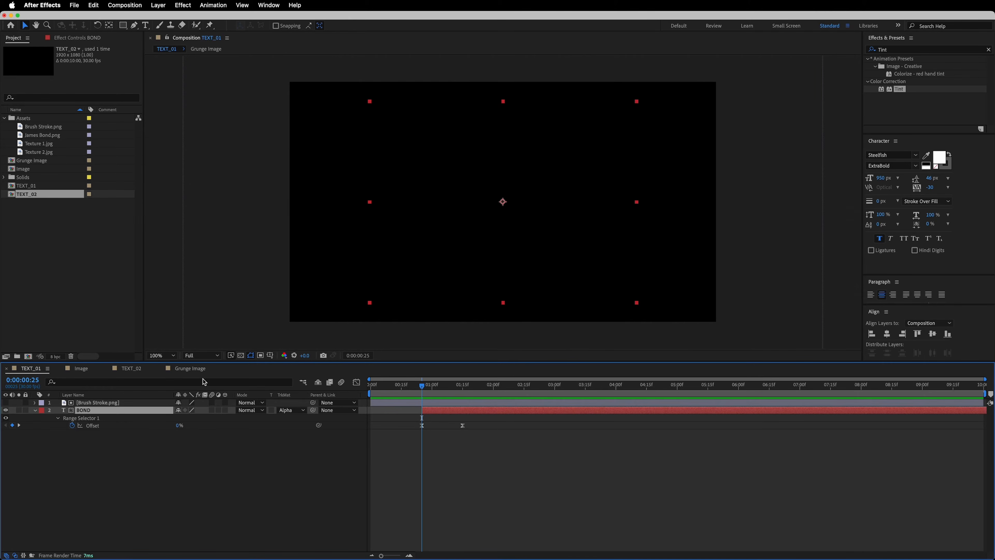
# - Shift Null 2 in the Grunge Image composition later so that its Position animation starts at 0:00:01:10
pyautogui.click(190, 368)
pyautogui.moveTo(457, 389); pyautogui.dragTo(482, 402)
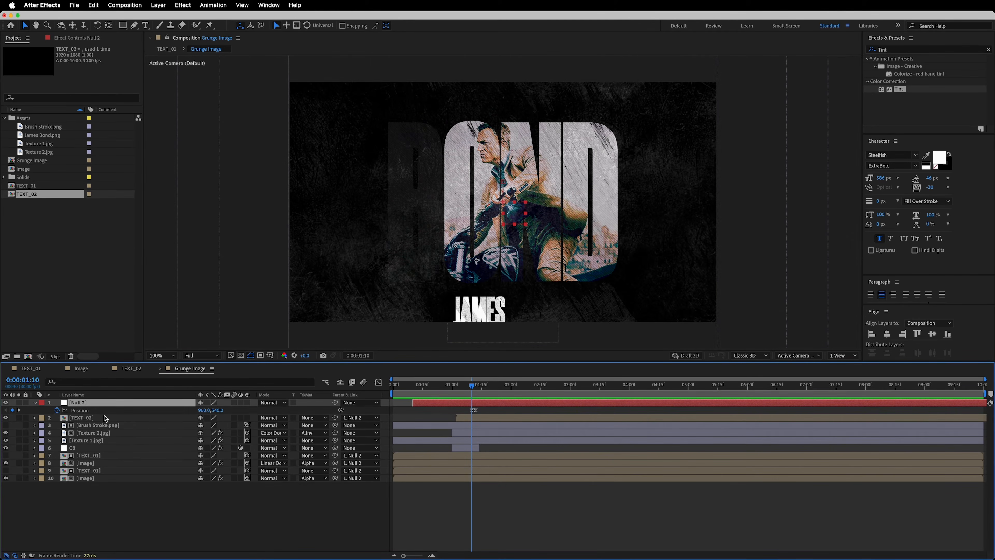
pyautogui.press("'")
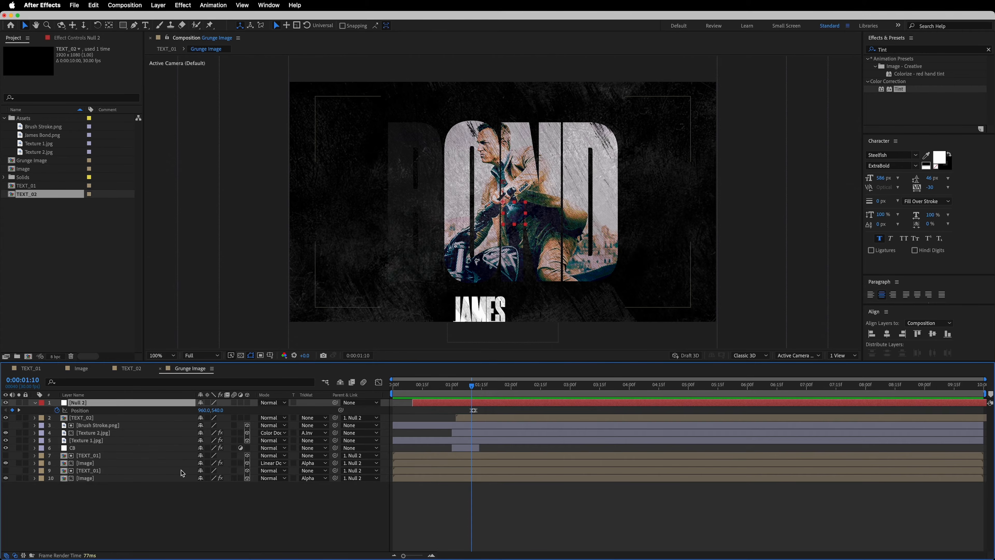
pyautogui.click(231, 520)
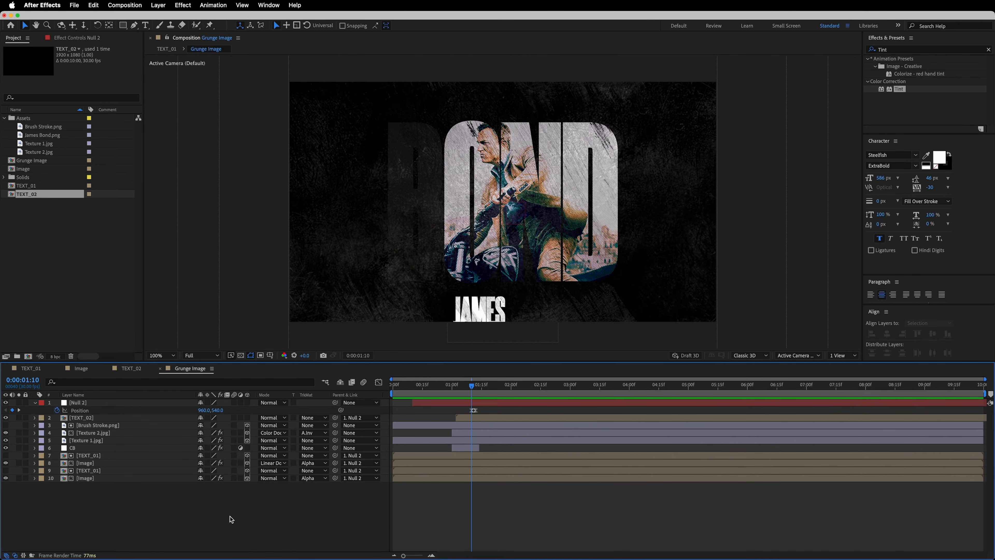
# - Shift the TEXT_02 layer to start at 0:00:01:15 and preview the Grunge Image animation from the beginning
pyautogui.click(486, 418)
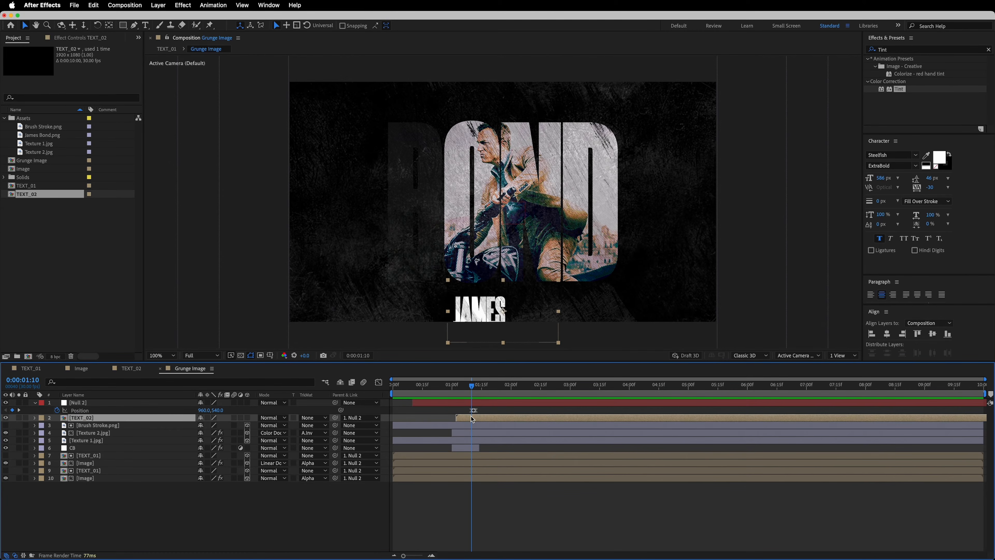
pyautogui.moveTo(472, 416); pyautogui.dragTo(494, 417)
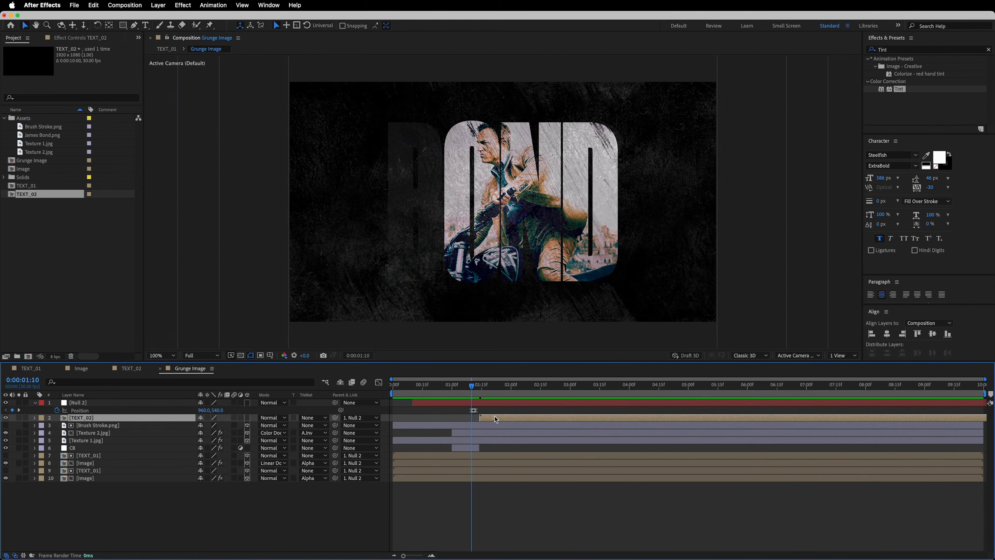
pyautogui.click(482, 387)
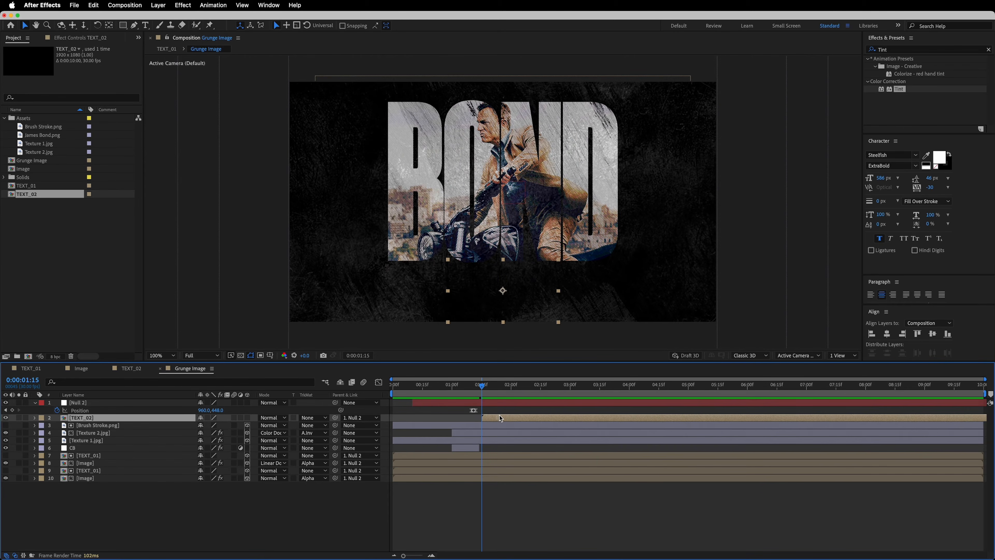
pyautogui.moveTo(457, 388); pyautogui.dragTo(268, 394)
pyautogui.click(172, 515)
pyautogui.press('space')
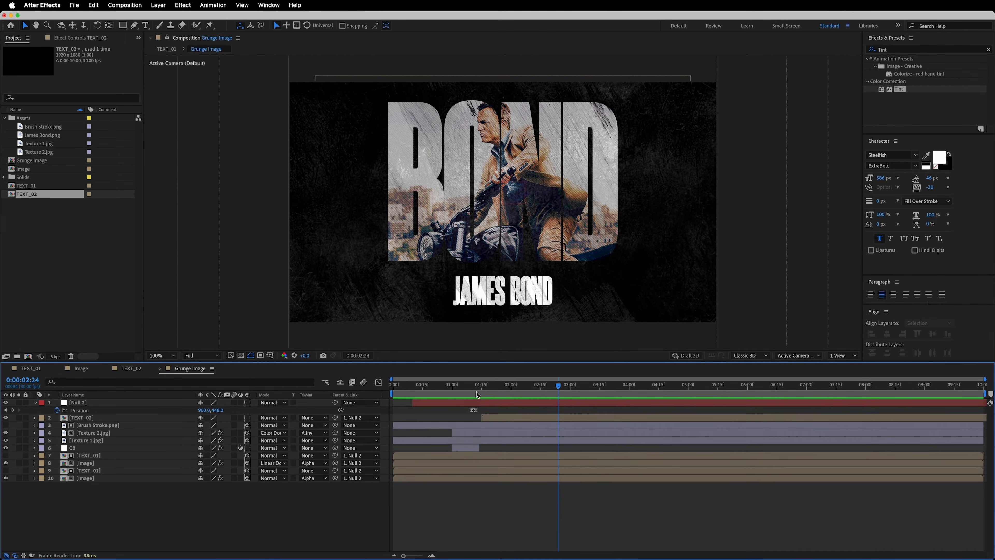
pyautogui.press('space')
pyautogui.press('space')
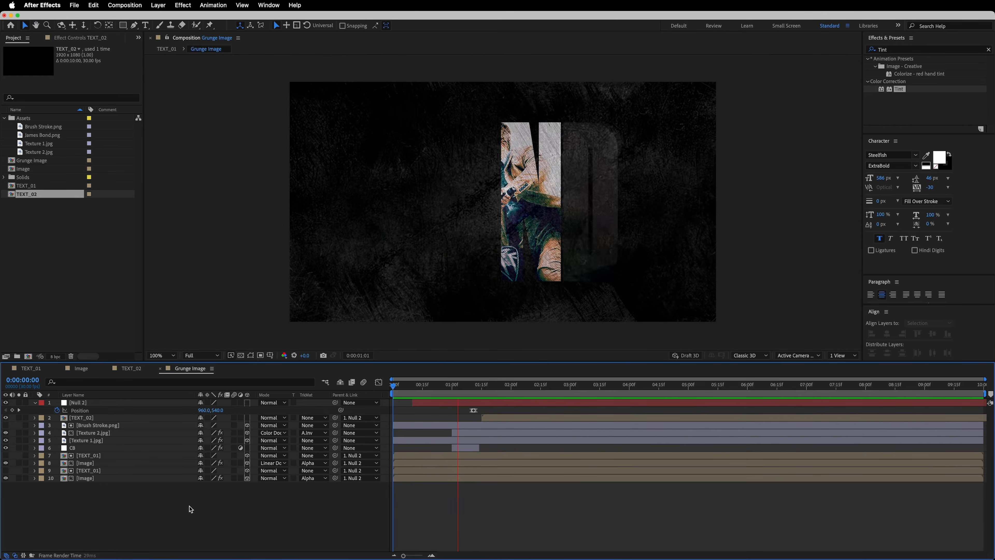
pyautogui.press('space')
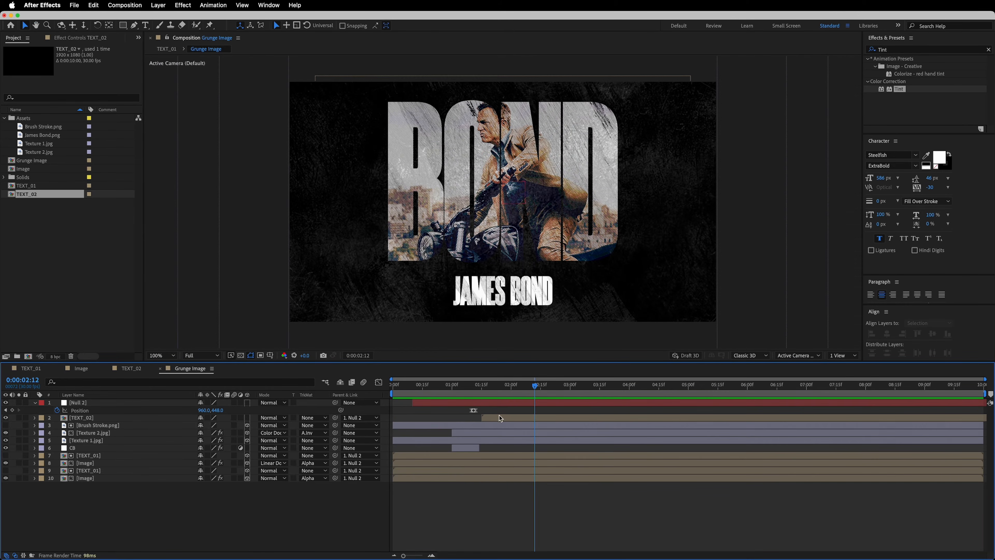
# - Nudge the JAMES BOND text slightly down in the frame and preview the animation again from the start
pyautogui.click(503, 292)
pyautogui.click(515, 292)
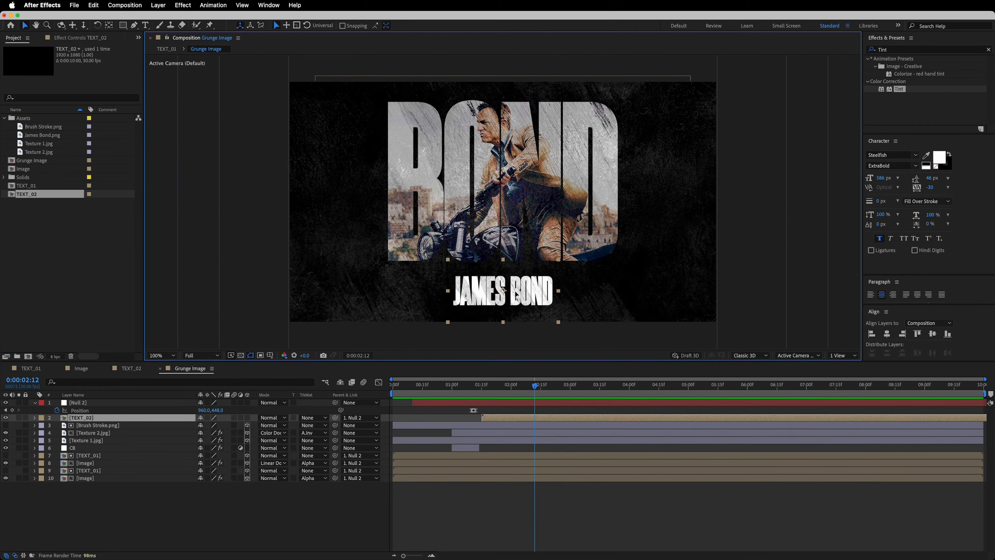
pyautogui.moveTo(503, 291); pyautogui.dragTo(503, 292)
pyautogui.click(192, 530)
pyautogui.press('Home')
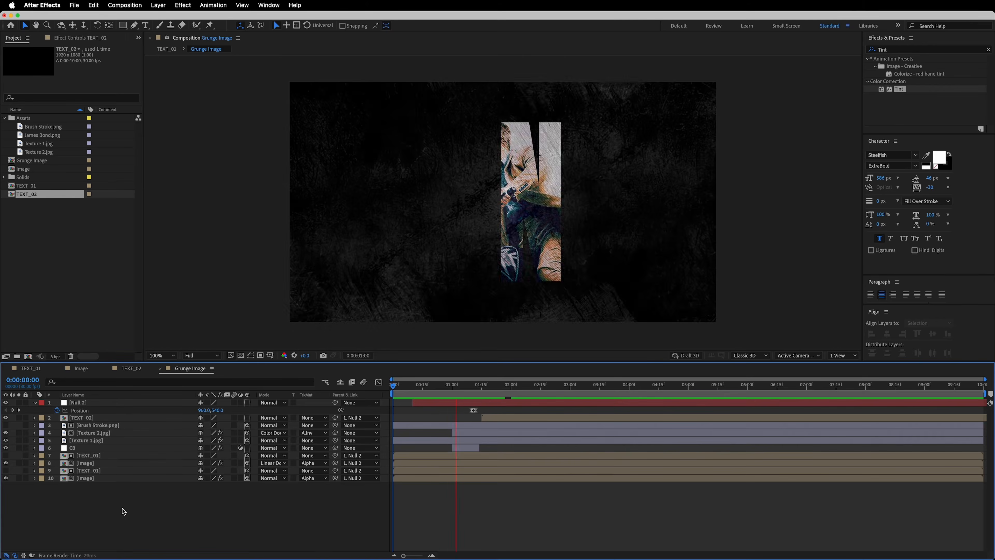
pyautogui.press('space')
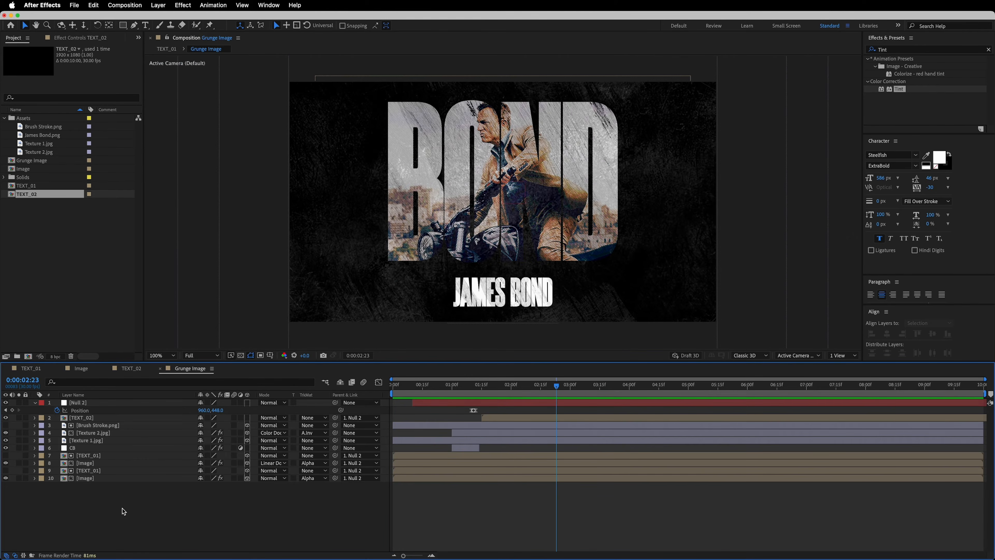
# - Create a new composition named Compile with the existing 1920 × 1080, 30 fps, 10-second settings
pyautogui.click(116, 5)
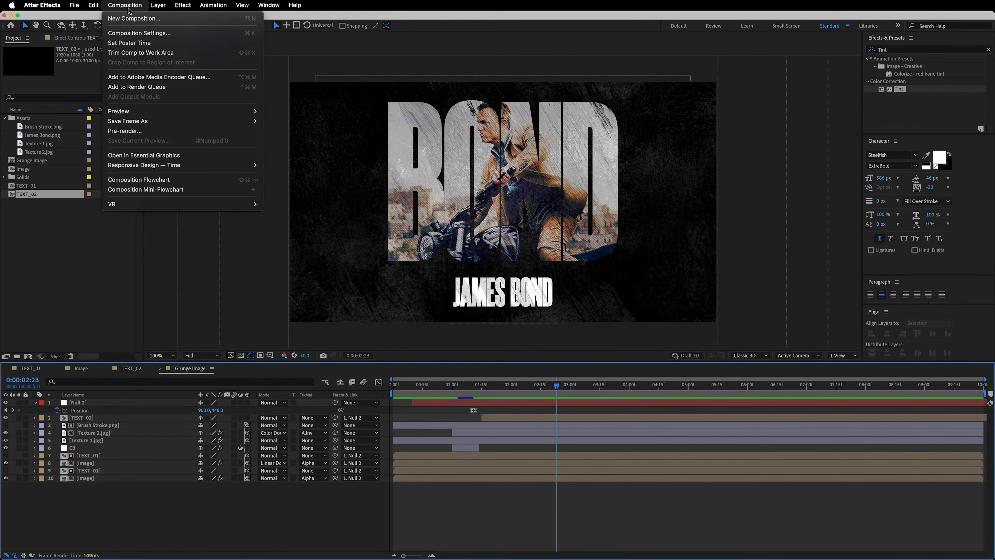
pyautogui.click(129, 17)
pyautogui.write('C')
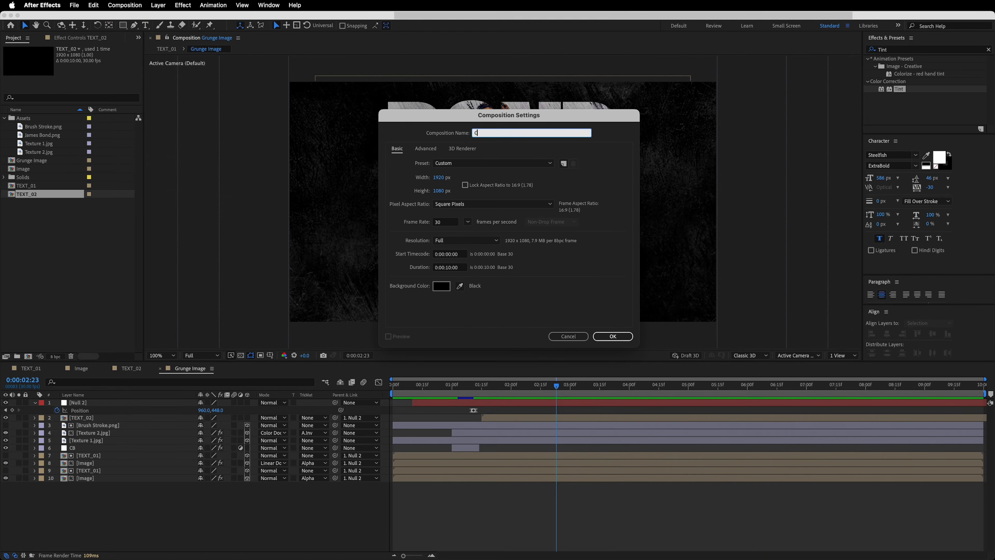
pyautogui.write('ompile')
pyautogui.click(613, 336)
pyautogui.moveTo(57, 424); pyautogui.dragTo(680, 496)
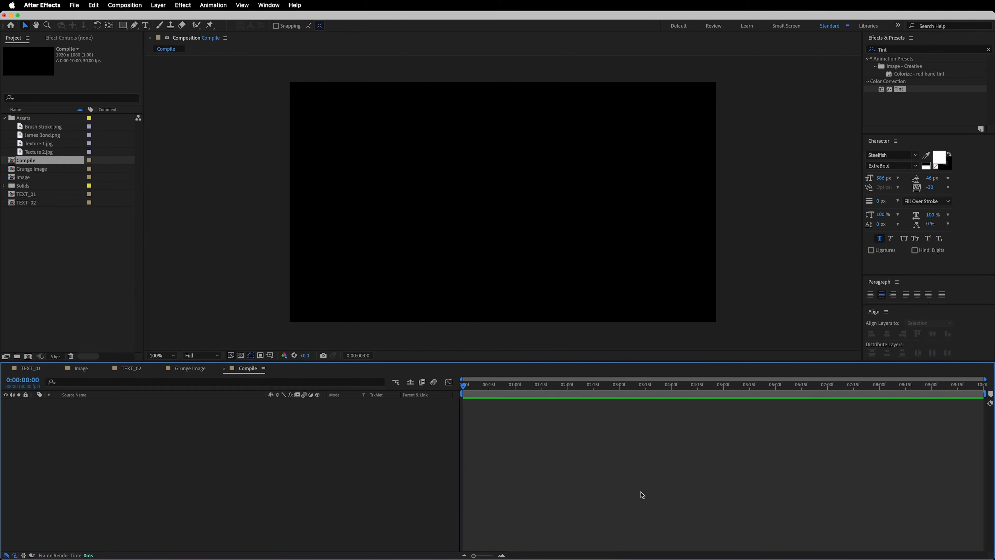
# - Add a composition-sized solid in black (000000) to the Compile composition
pyautogui.rightClick(177, 416)
pyautogui.moveTo(205, 423)
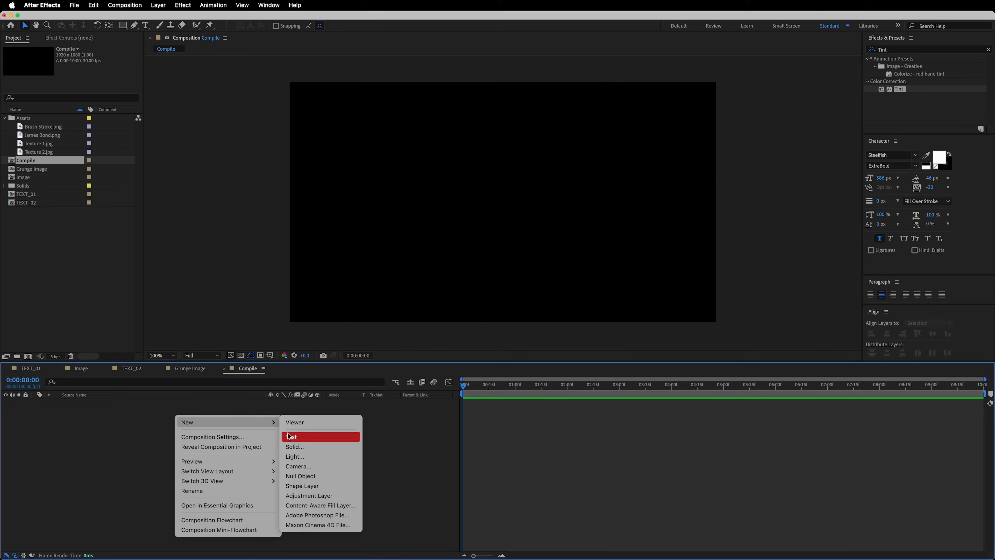
pyautogui.click(294, 446)
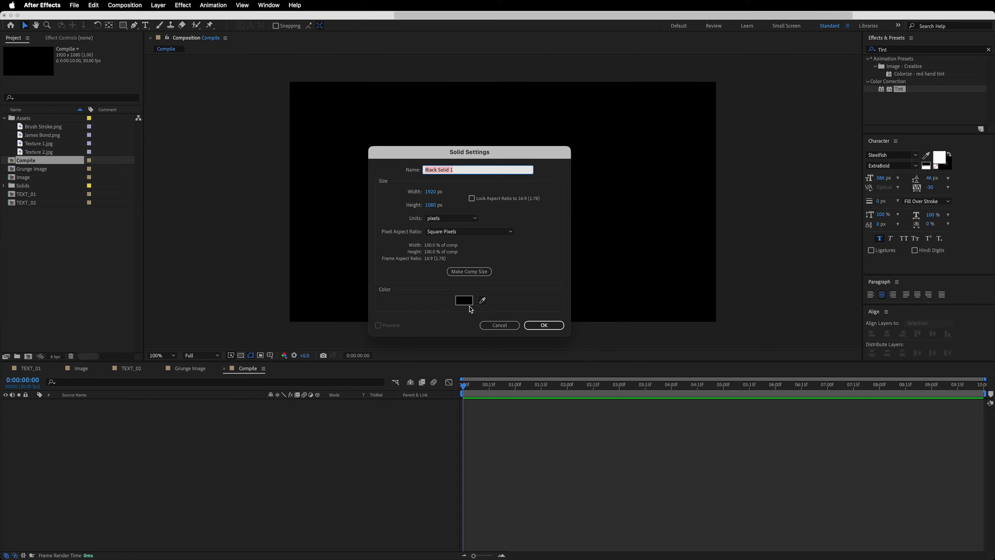
pyautogui.click(466, 303)
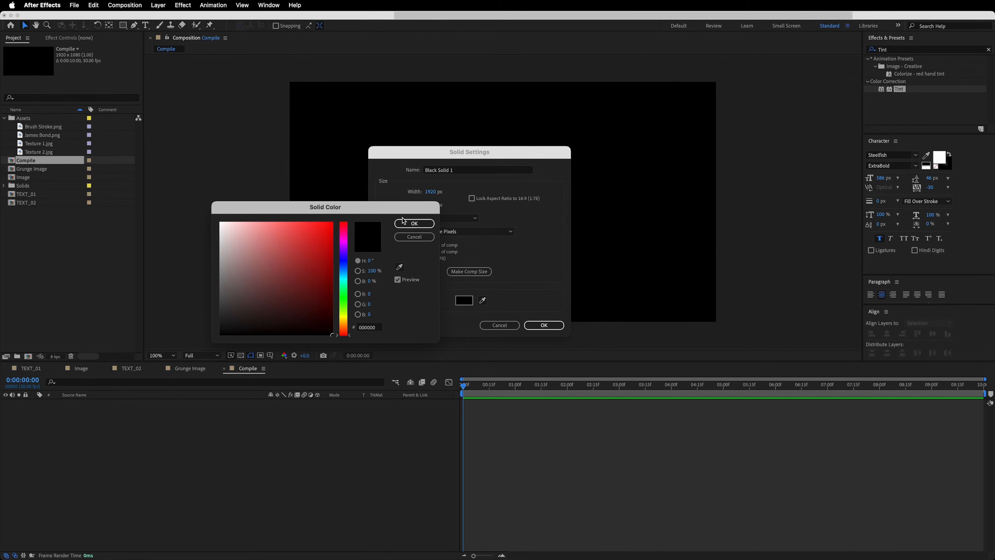
pyautogui.click(414, 224)
pyautogui.click(543, 325)
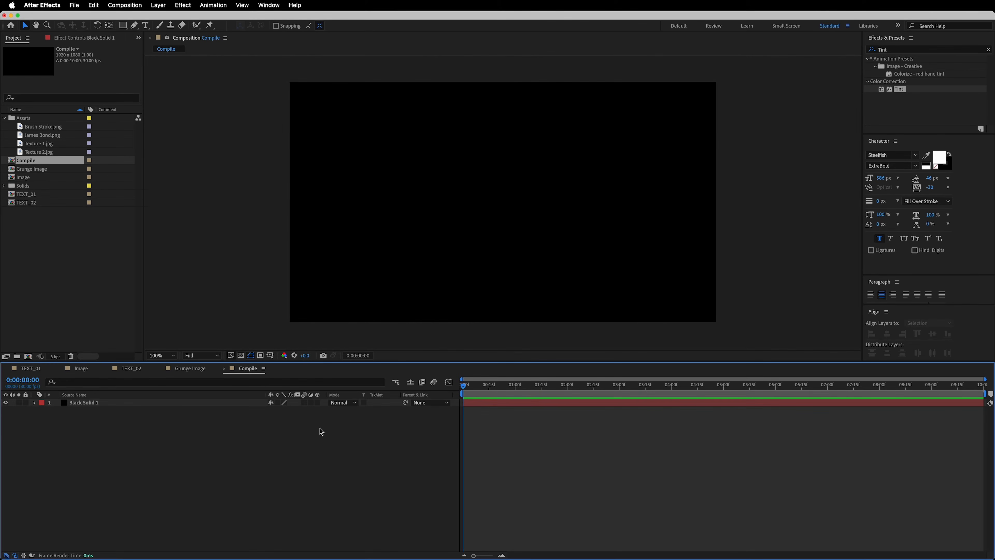
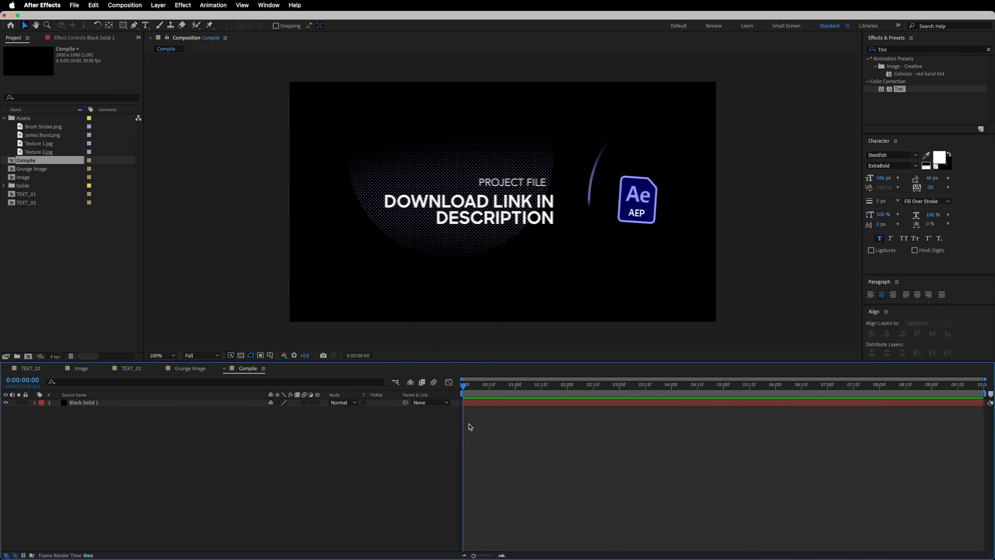
# - Add Texture 1.jpg above the black solid and set its Scale to -180% in both dimensions
pyautogui.moveTo(41, 146); pyautogui.dragTo(116, 404)
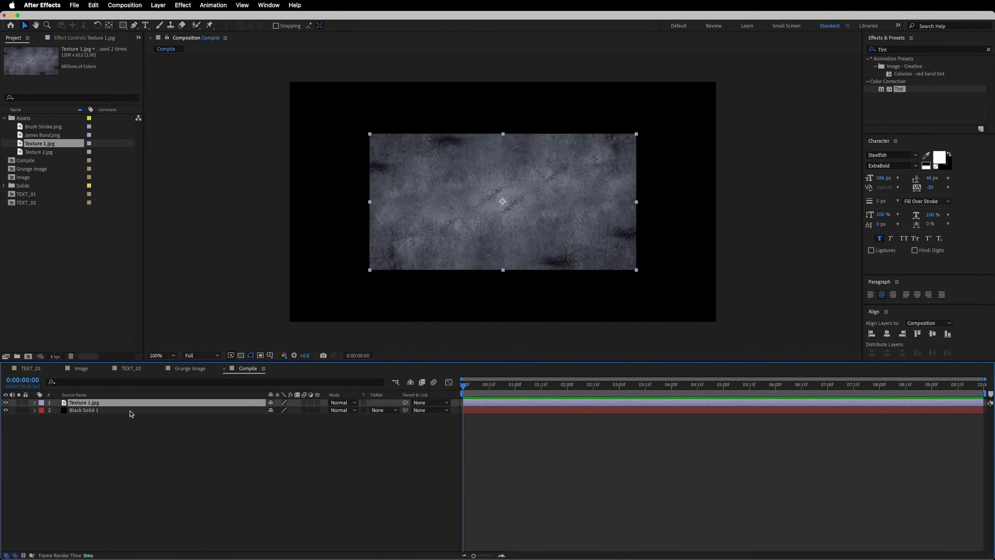
pyautogui.press('s')
pyautogui.click(297, 410)
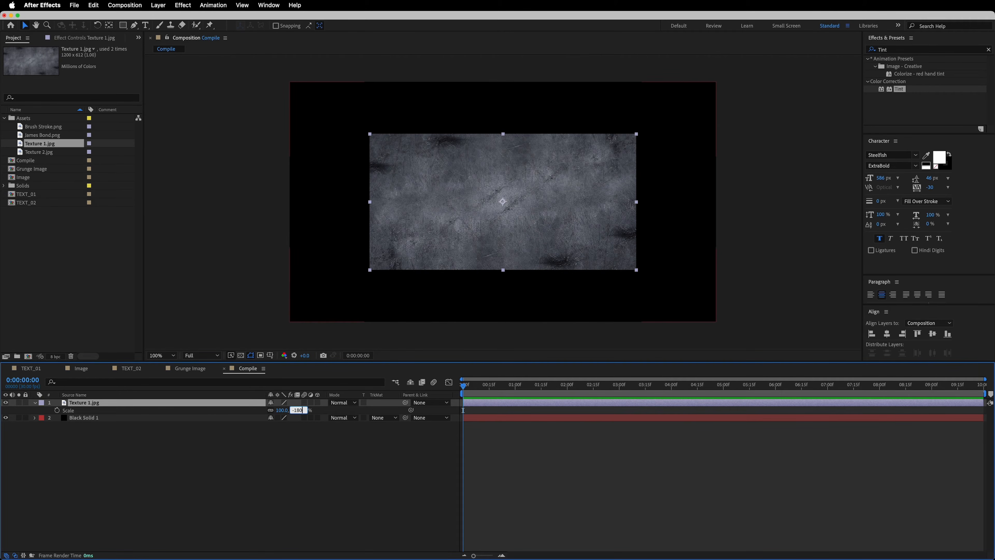
pyautogui.press('Return')
# - Set the Opacity of the Texture 1.jpg layer in Compile to 10%
pyautogui.click(130, 405)
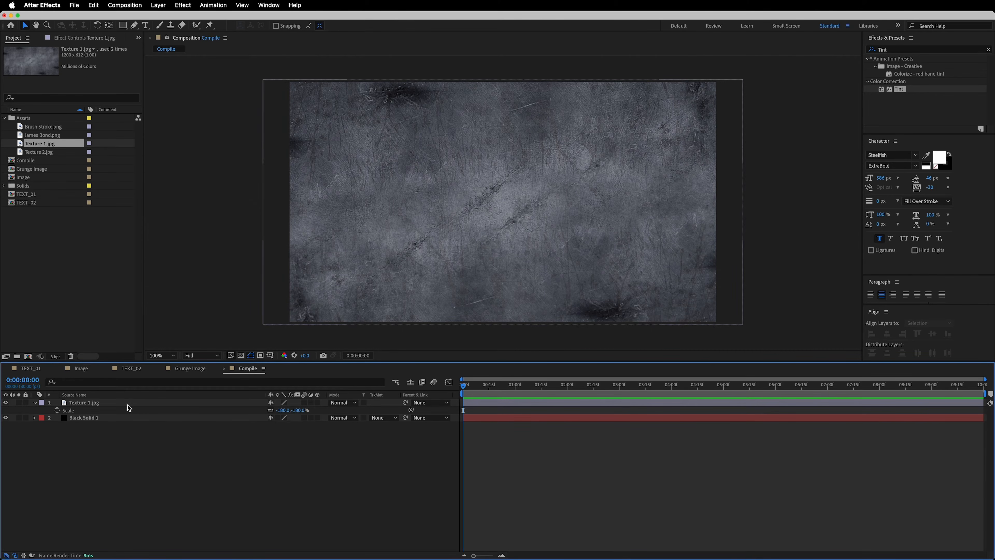
pyautogui.press('t')
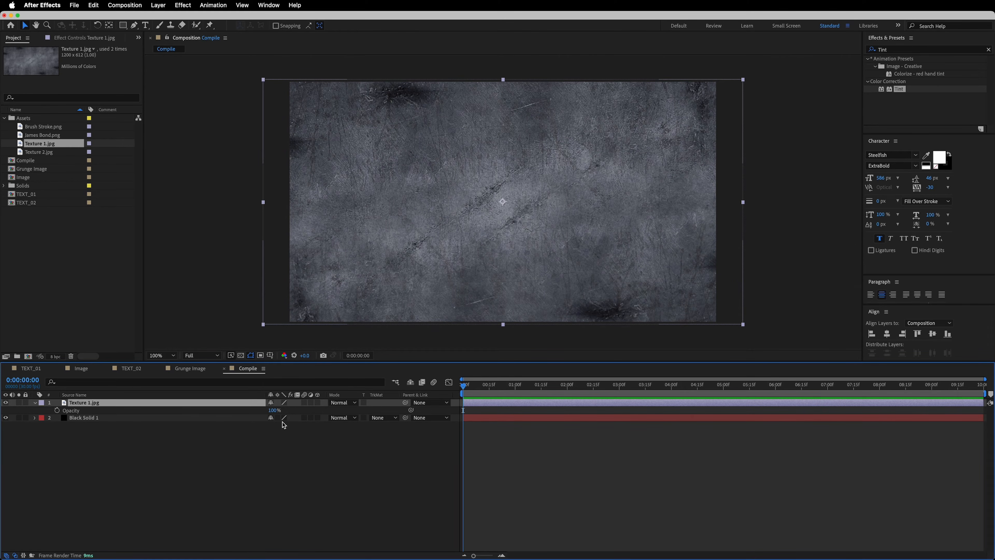
pyautogui.click(275, 410)
pyautogui.write('10')
pyautogui.press('Return')
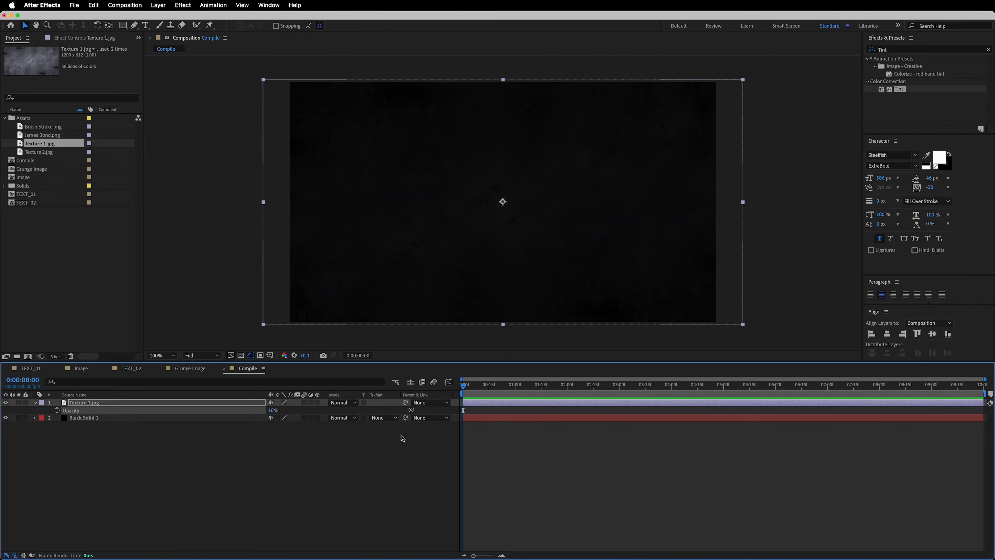
# - Make Texture 1.jpg a 3D layer and add the Grunge Image composition above it in Compile
pyautogui.click(318, 402)
pyautogui.press('F2')
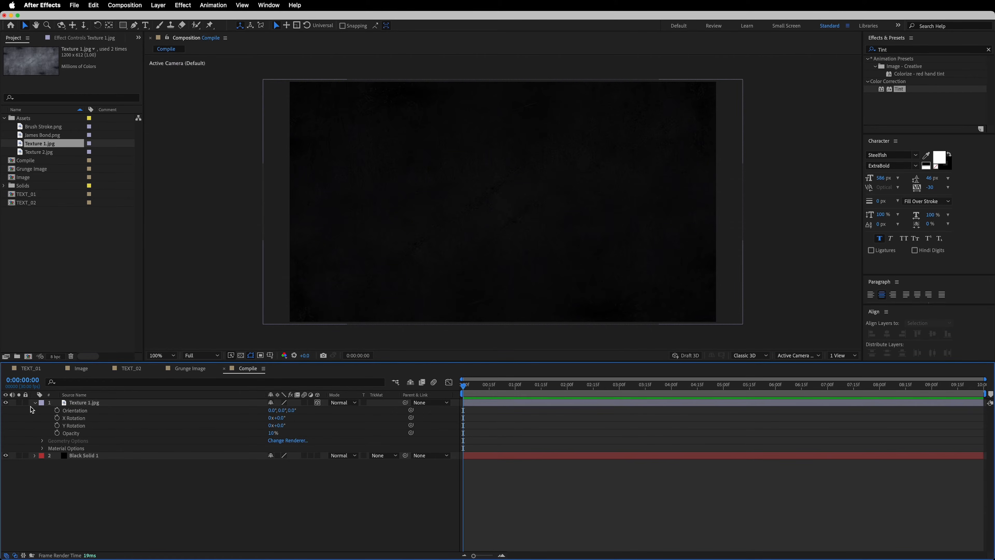
pyautogui.click(35, 403)
pyautogui.click(104, 404)
pyautogui.press('F2')
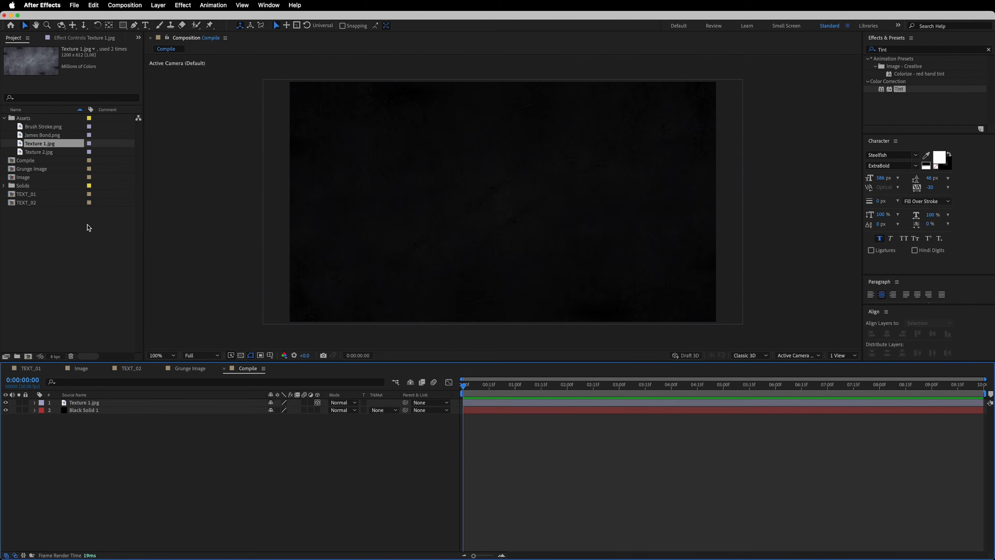
pyautogui.moveTo(41, 173); pyautogui.dragTo(123, 407)
pyautogui.click(164, 460)
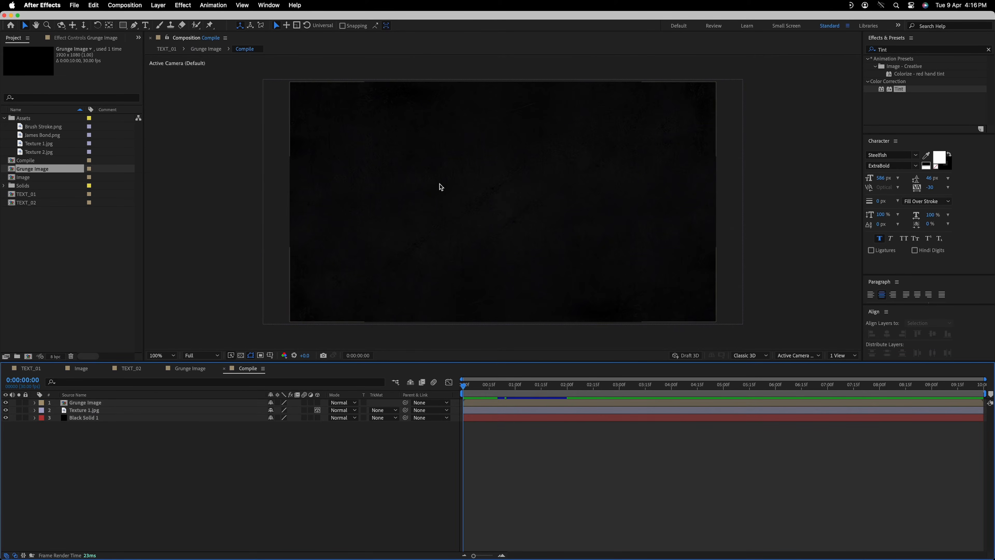
# - Create a new 1920 × 1080, 30 fps, 10-second composition named Brush Reveal
pyautogui.click(130, 5)
pyautogui.click(133, 29)
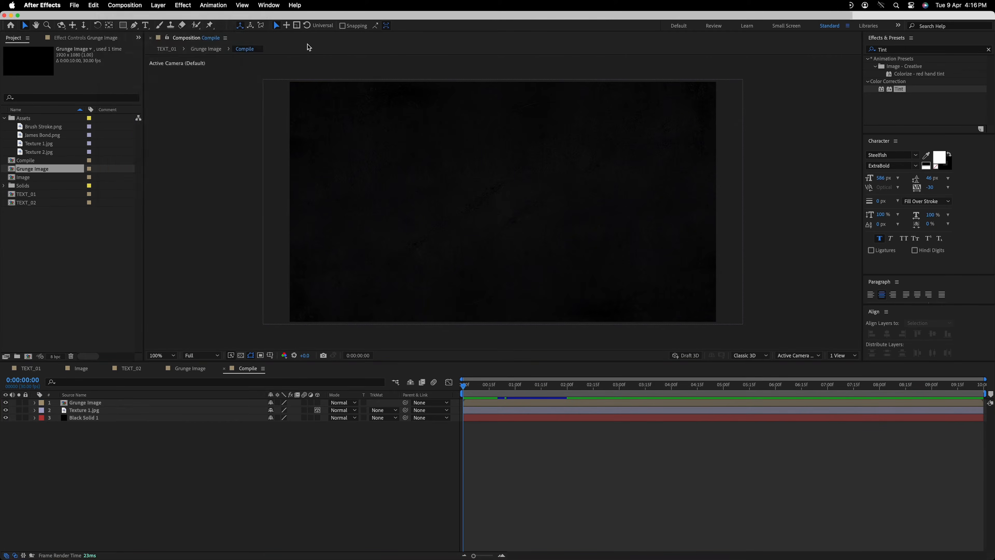
pyautogui.write('Brush Reveal')
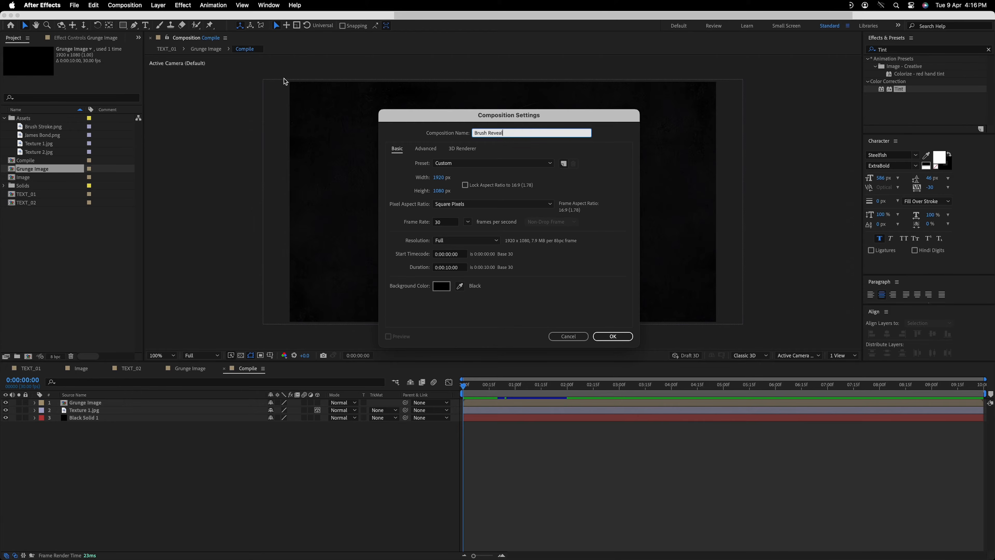
pyautogui.click(612, 336)
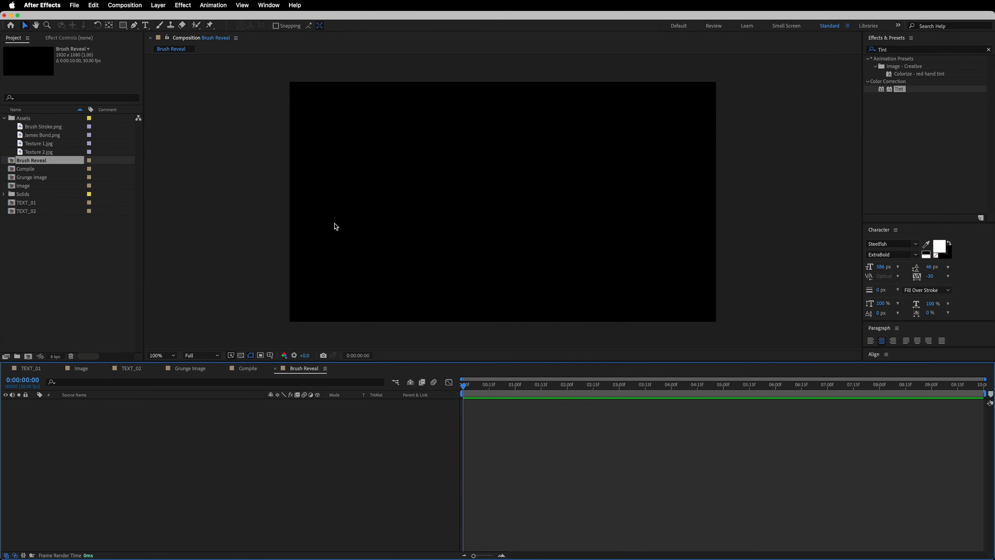
# - Open the file import dialog to bring additional footage into the project
pyautogui.click(71, 5)
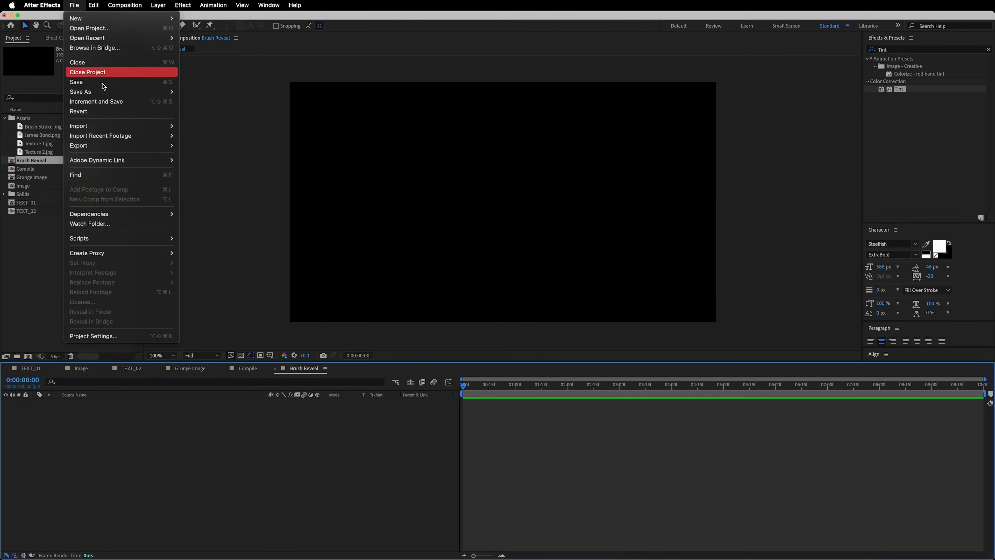
pyautogui.moveTo(111, 130)
pyautogui.click(196, 128)
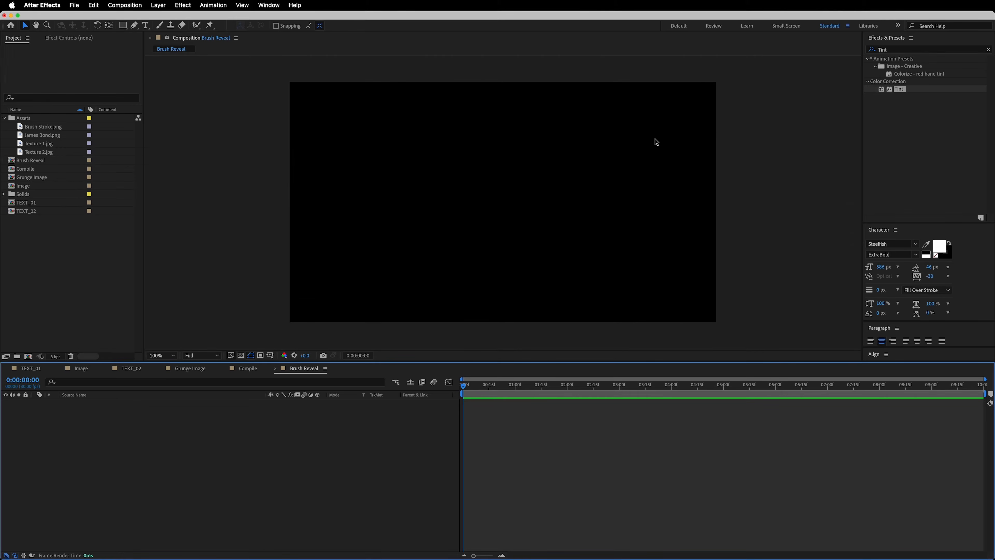
# - Import Brush 4.mov as footage from the Assets folder and add it to the Brush Reveal composition
pyautogui.click(565, 84)
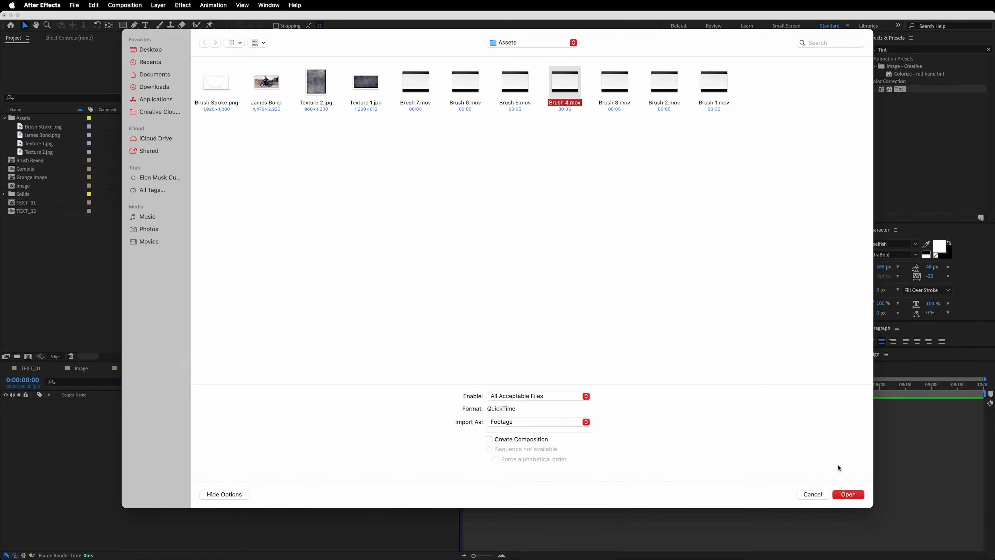
pyautogui.click(848, 494)
pyautogui.moveTo(37, 164)
pyautogui.mouseDown()
pyautogui.moveTo(31, 118)
pyautogui.moveTo(315, 255)
pyautogui.mouseUp()
# - Flip the Brush 4.mov layer horizontally in the Brush Reveal composition
pyautogui.rightClick(109, 402)
pyautogui.moveTo(141, 327)
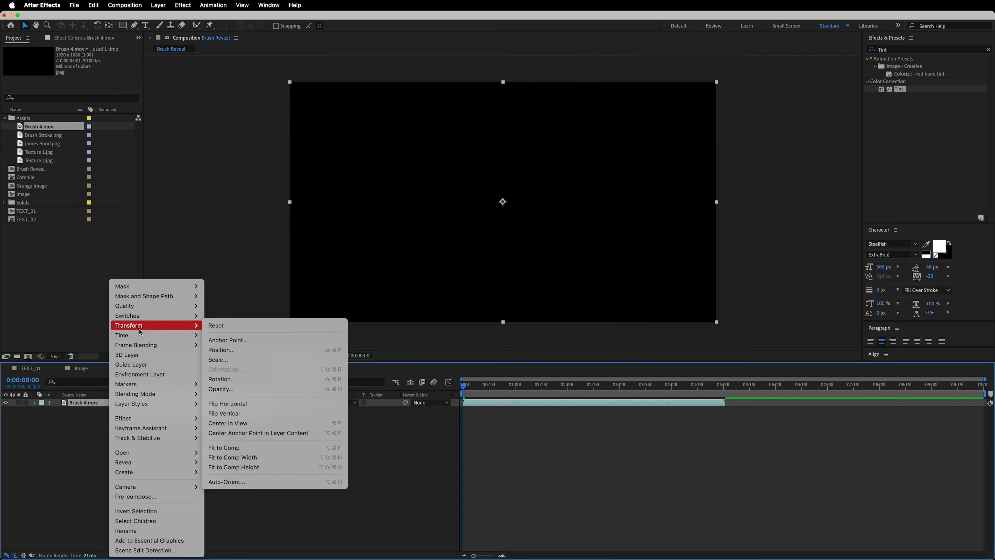
pyautogui.click(259, 404)
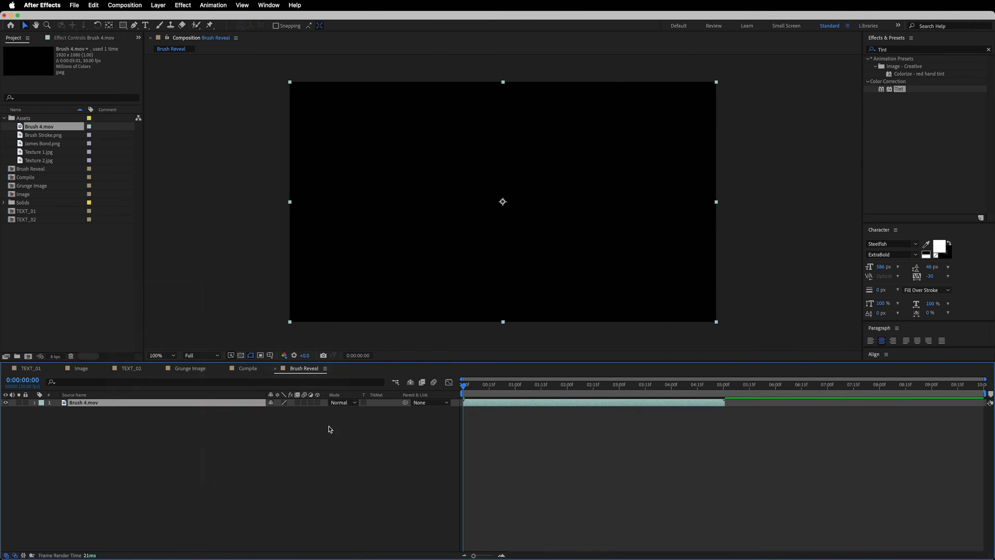
# - Add Brush Reveal above Grunge Image in the Compile composition and make it Grunge Image's Luma Matte
pyautogui.click(243, 369)
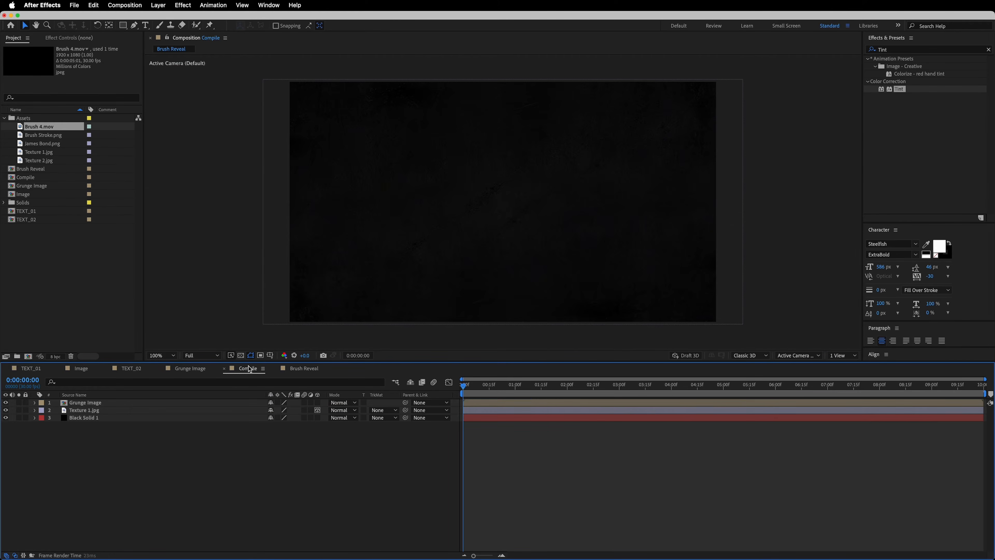
pyautogui.moveTo(31, 170)
pyautogui.mouseDown()
pyautogui.moveTo(155, 148)
pyautogui.moveTo(222, 309)
pyautogui.moveTo(109, 410)
pyautogui.moveTo(105, 403)
pyautogui.mouseUp()
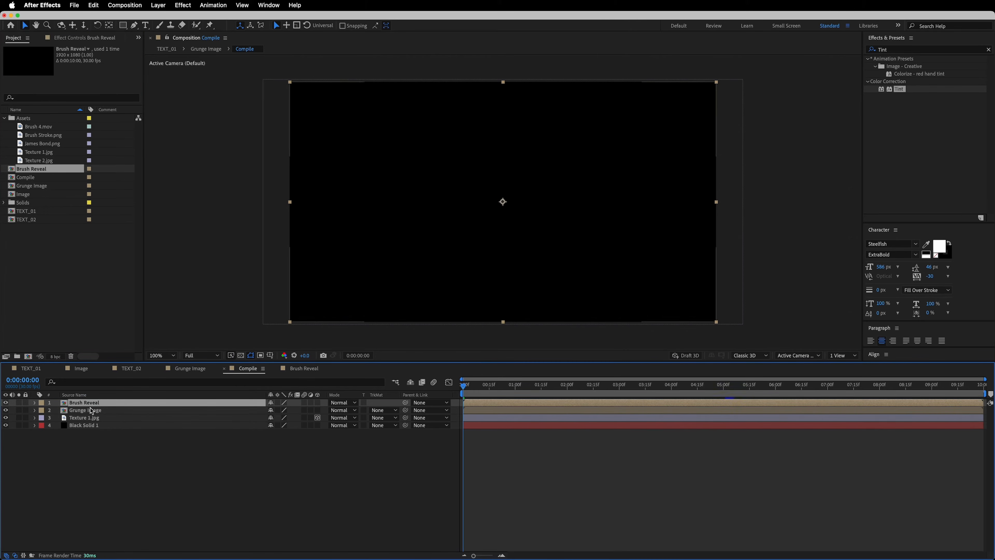
pyautogui.click(103, 411)
pyautogui.click(384, 411)
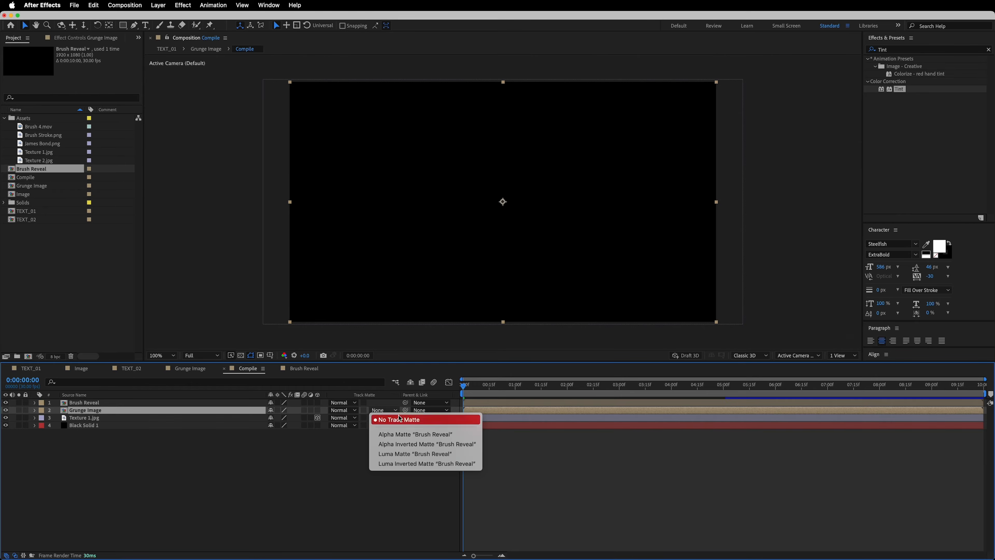
pyautogui.click(403, 454)
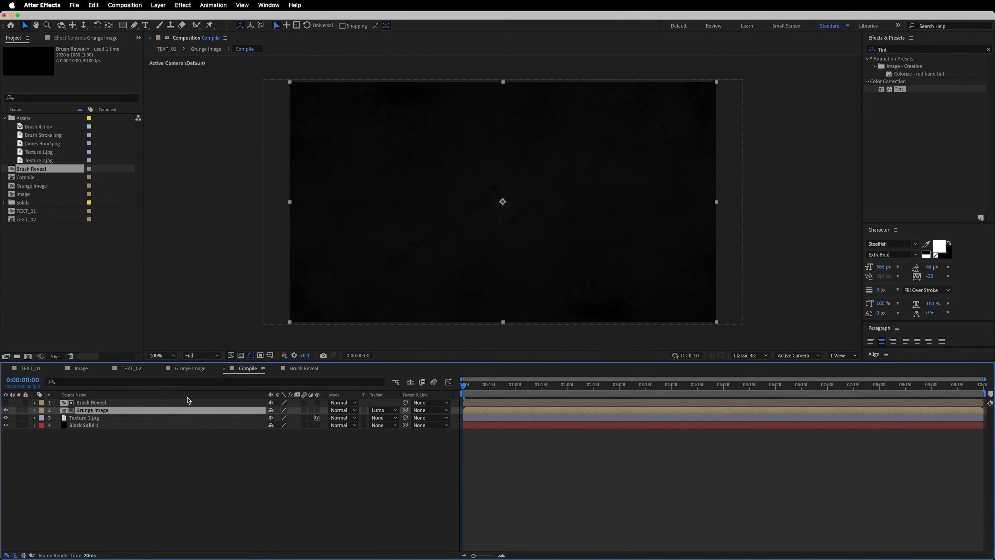
# - Set the Brush Reveal layer's blending mode to Silhouette Luma and turn on its Collapse Transformations switch
pyautogui.click(231, 403)
pyautogui.click(342, 402)
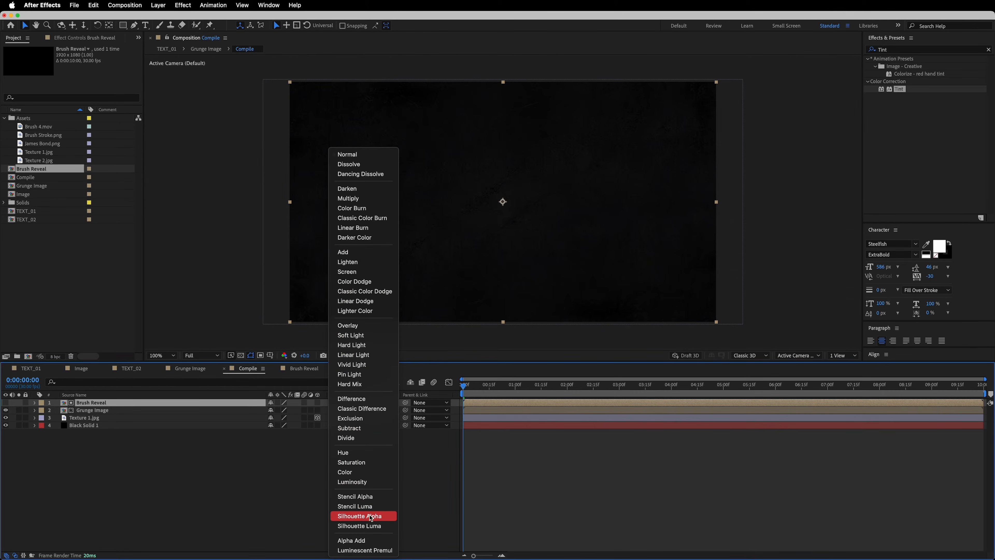
pyautogui.click(366, 525)
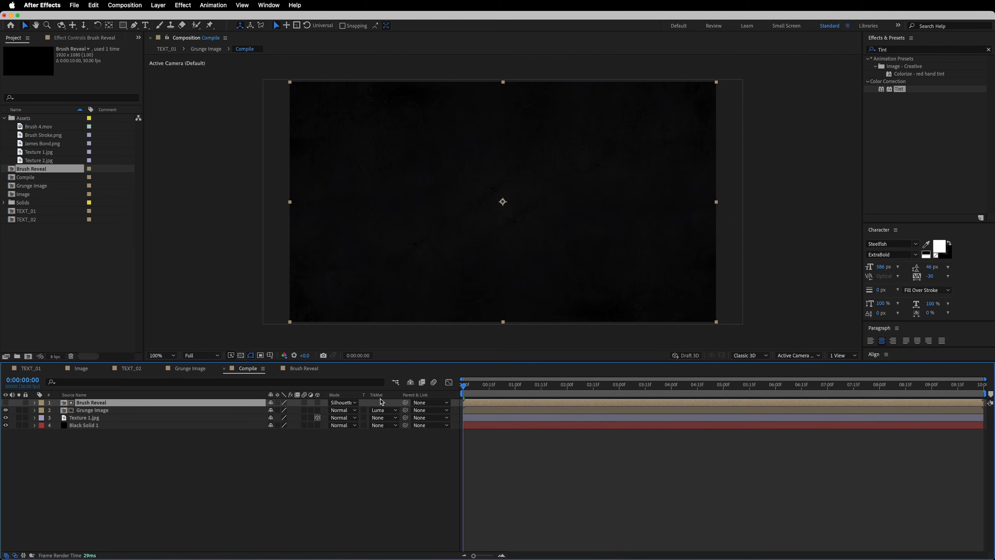
pyautogui.click(122, 411)
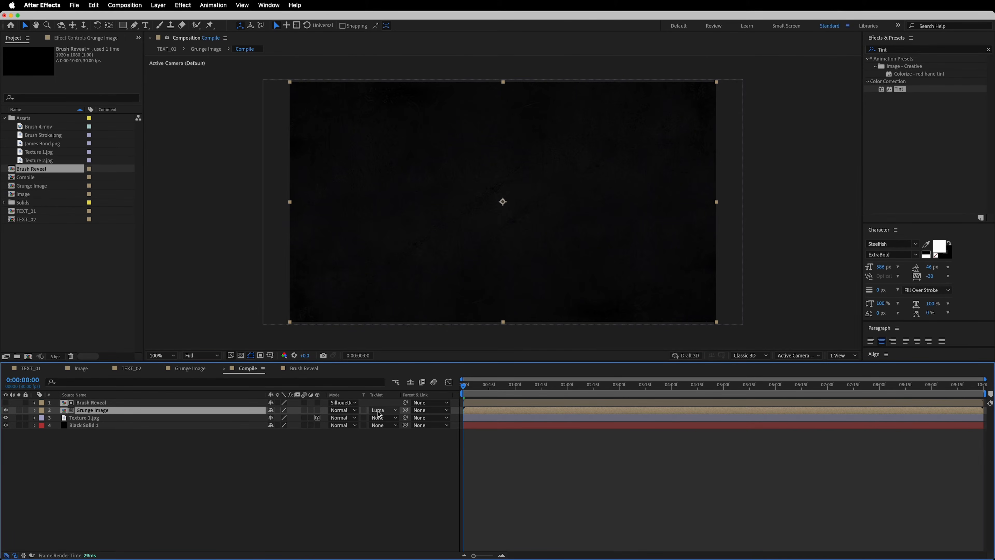
pyautogui.click(343, 402)
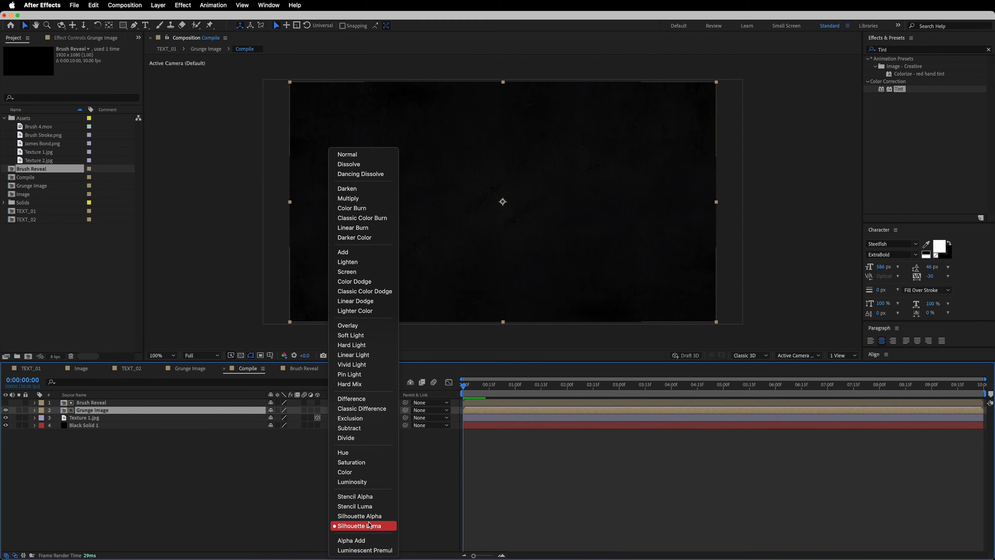
pyautogui.click(104, 404)
pyautogui.click(131, 457)
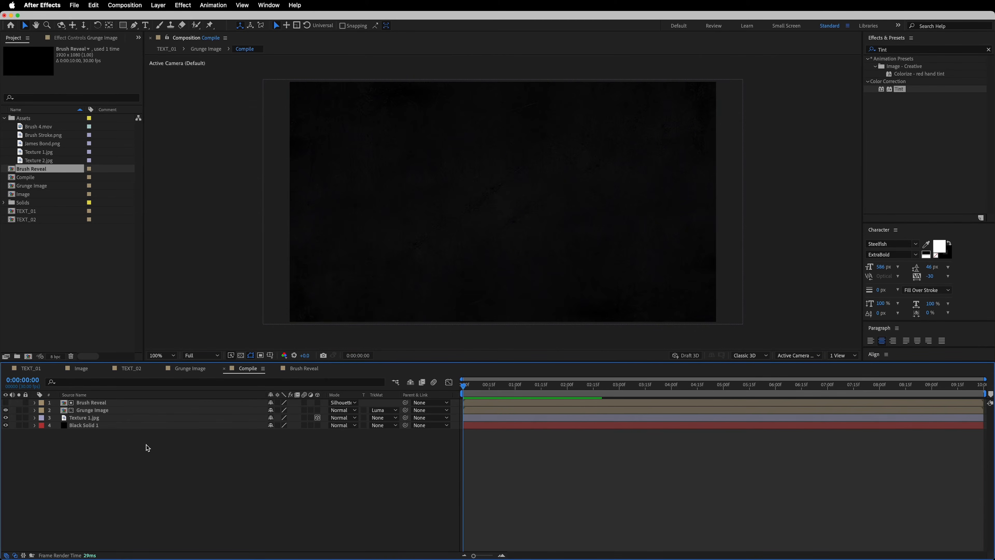
pyautogui.click(210, 404)
pyautogui.click(278, 403)
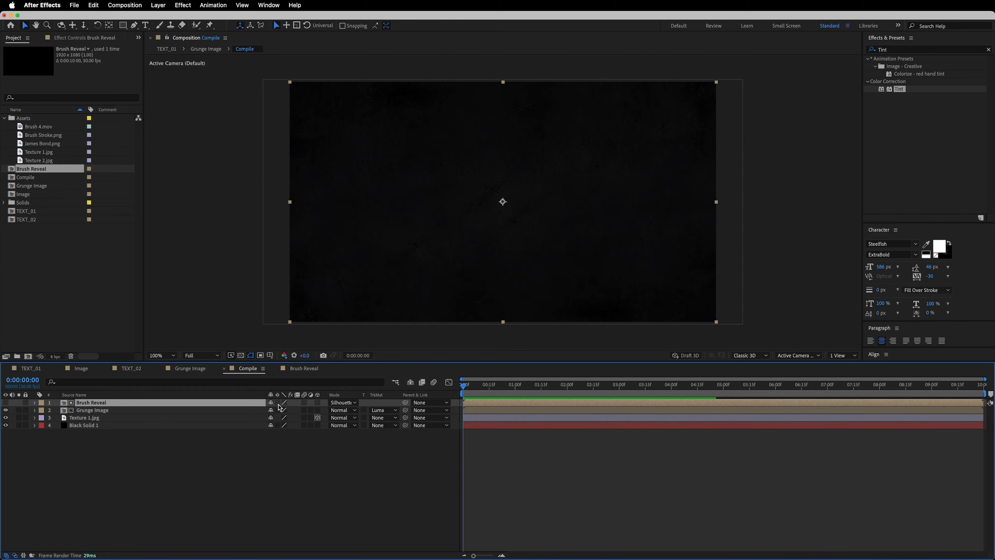
# - Scrub through the Brush Reveal composition to check the brush animation, then return to Compile
pyautogui.click(305, 371)
pyautogui.moveTo(485, 401)
pyautogui.mouseDown()
pyautogui.moveTo(514, 401)
pyautogui.moveTo(474, 387)
pyautogui.moveTo(507, 387)
pyautogui.moveTo(462, 387)
pyautogui.moveTo(544, 389)
pyautogui.moveTo(461, 390)
pyautogui.moveTo(533, 389)
pyautogui.moveTo(463, 389)
pyautogui.moveTo(592, 407)
pyautogui.moveTo(486, 401)
pyautogui.moveTo(579, 398)
pyautogui.mouseUp()
pyautogui.click(478, 385)
pyautogui.click(250, 370)
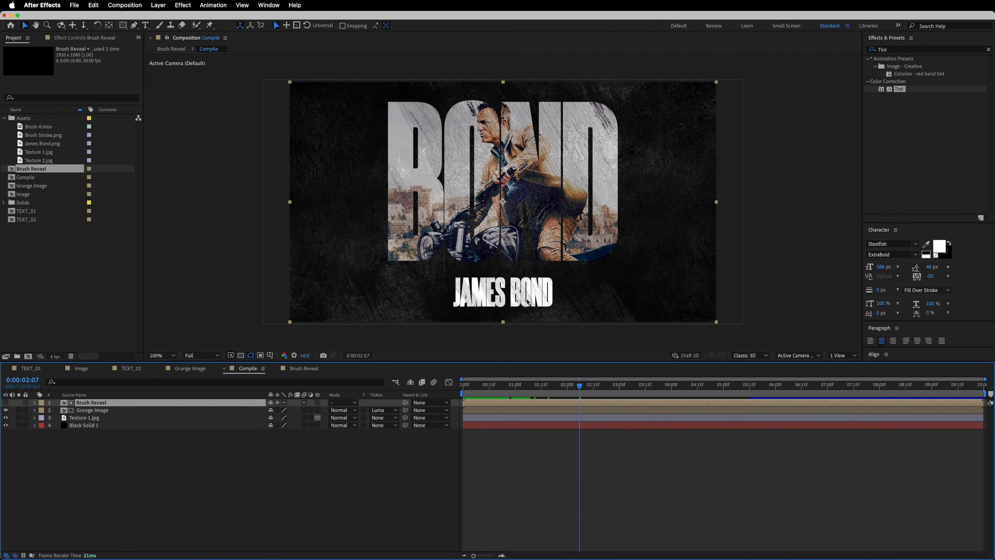
# - Replace the text in the TEXT_02 composition with DANIEL CRIAG
pyautogui.click(131, 368)
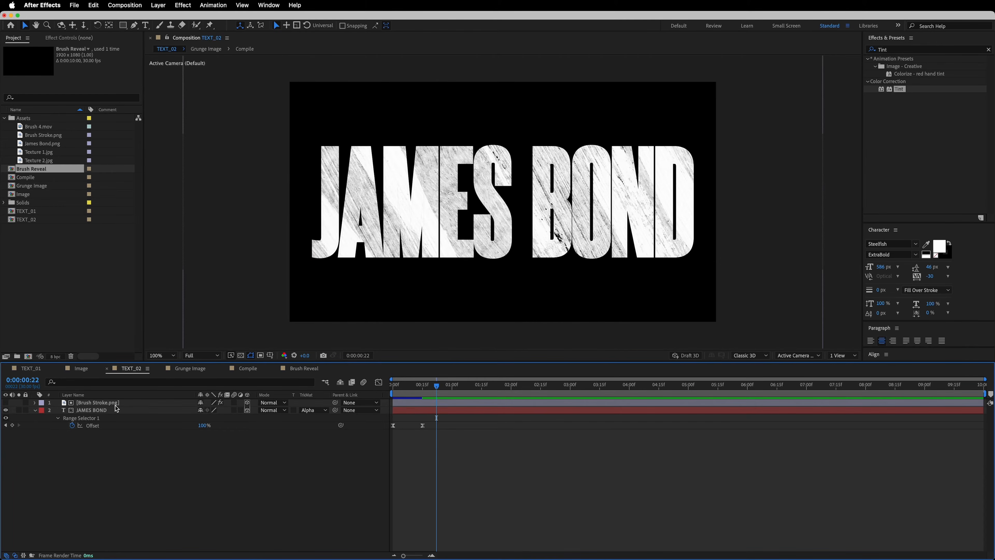
pyautogui.doubleClick(131, 410)
pyautogui.write('DNA')
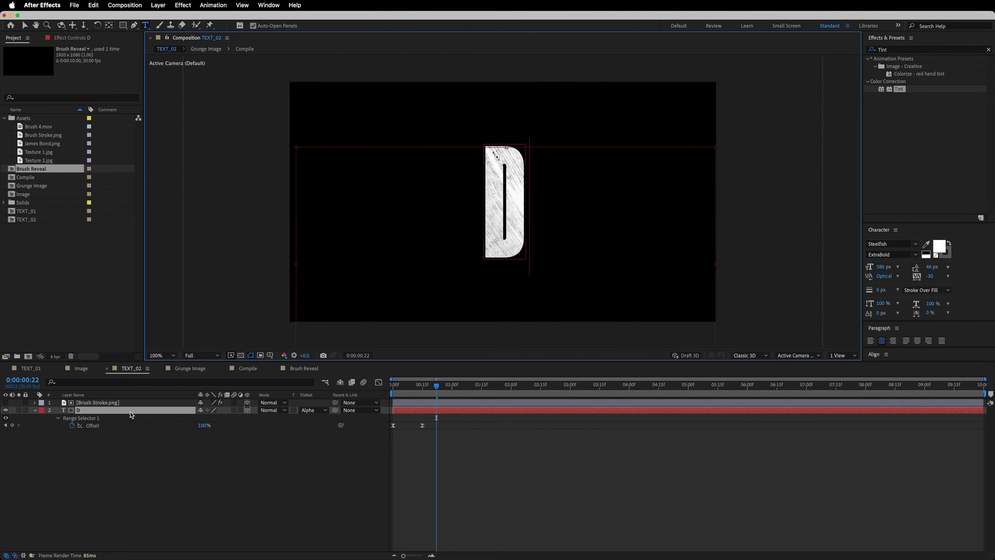
pyautogui.press('BackSpace')
pyautogui.press('BackSpace')
pyautogui.write('AN')
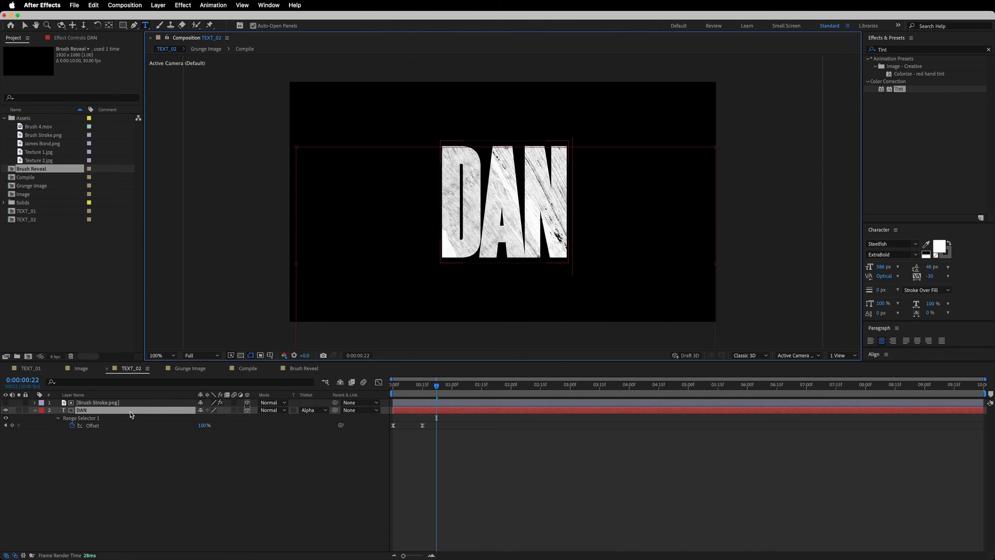
pyautogui.write('IEL CRIA')
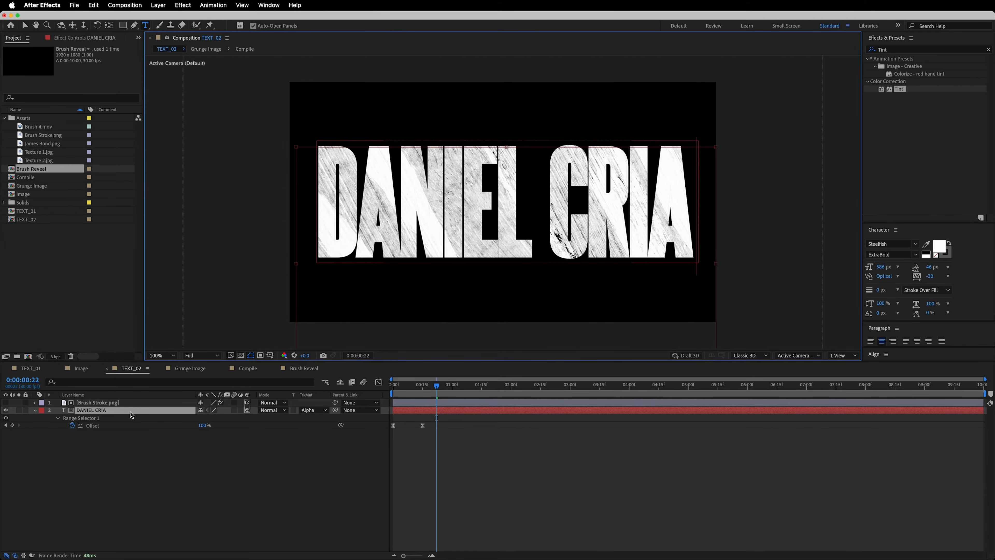
pyautogui.write('G')
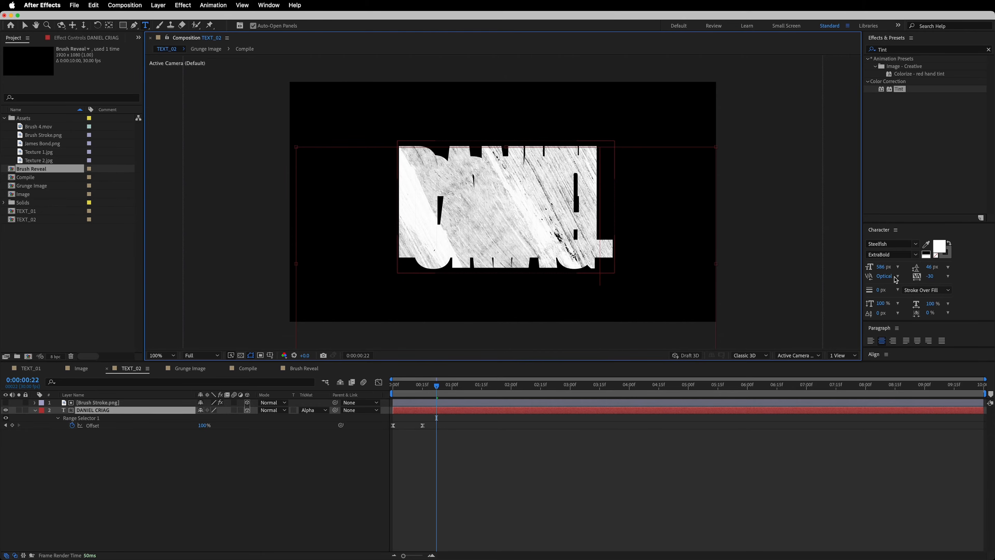
# - Reduce the DANIEL CRIAG text's font size to 559 px so it fits on one line
pyautogui.moveTo(883, 269); pyautogui.dragTo(868, 268)
pyautogui.click(510, 207)
pyautogui.press('super+a')
pyautogui.click(35, 496)
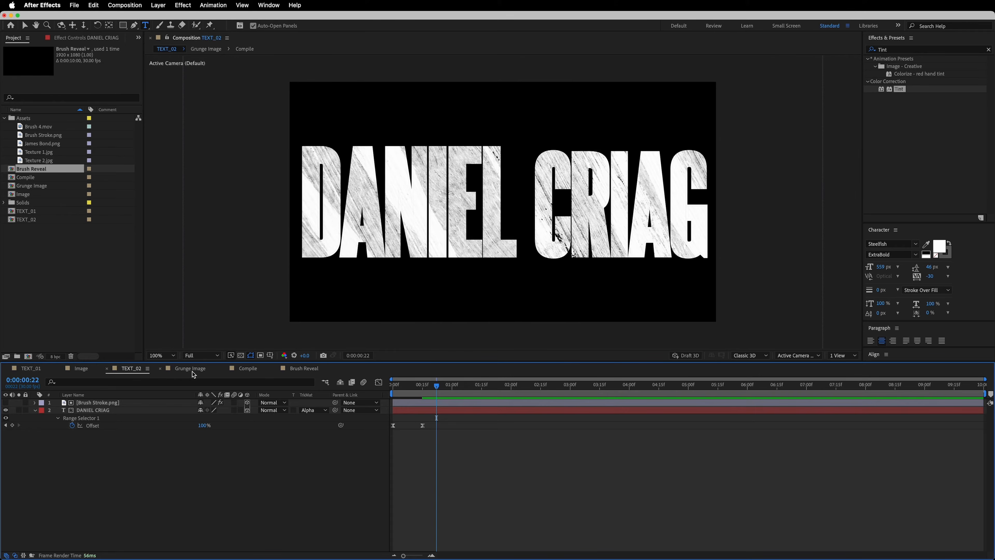
# - Preview the Compile composition from the start and park the playhead at 0:00:01:01
pyautogui.click(255, 370)
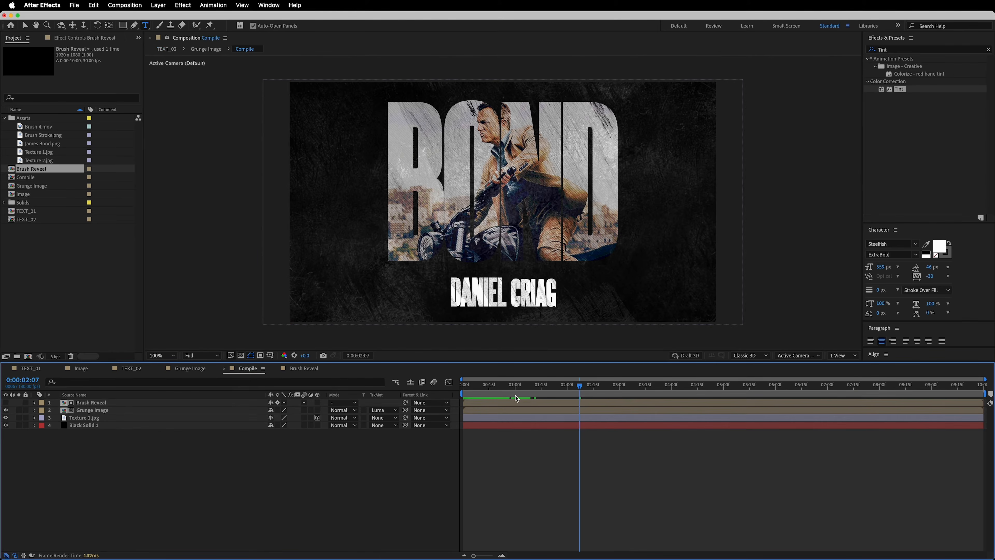
pyautogui.moveTo(530, 389)
pyautogui.mouseDown()
pyautogui.moveTo(462, 388)
pyautogui.moveTo(607, 388)
pyautogui.moveTo(461, 390)
pyautogui.mouseUp()
pyautogui.press('space')
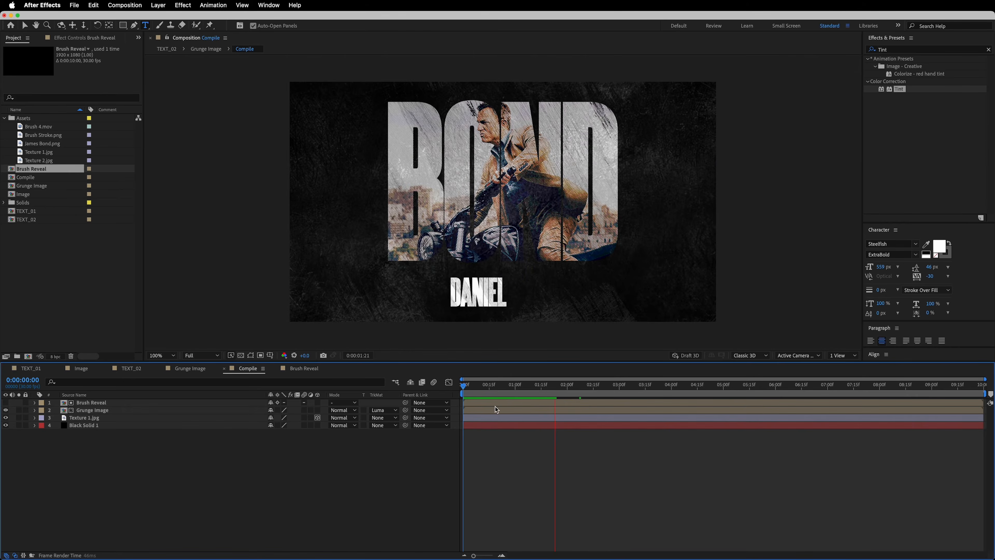
pyautogui.click(517, 387)
pyautogui.press('v')
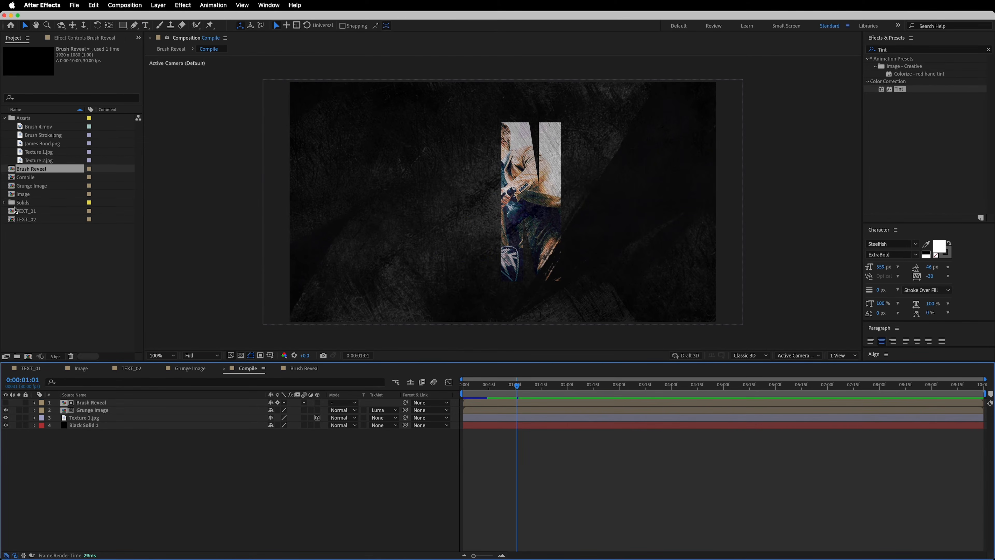
# - Add TEXT_02 to the top of Compile with another Brush Reveal above it as its Alpha Inverted Matte
pyautogui.moveTo(25, 221); pyautogui.dragTo(94, 400)
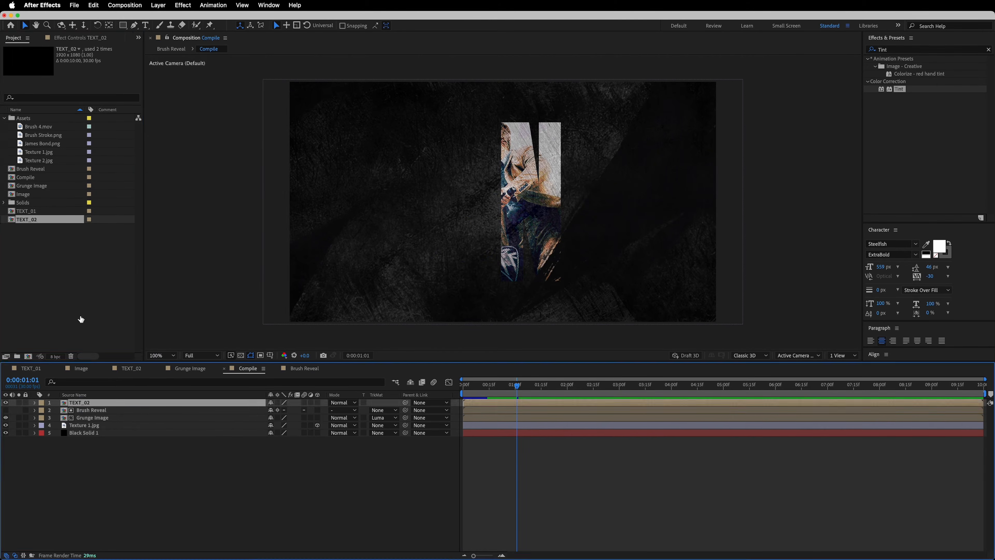
pyautogui.moveTo(42, 168); pyautogui.dragTo(165, 398)
pyautogui.click(121, 410)
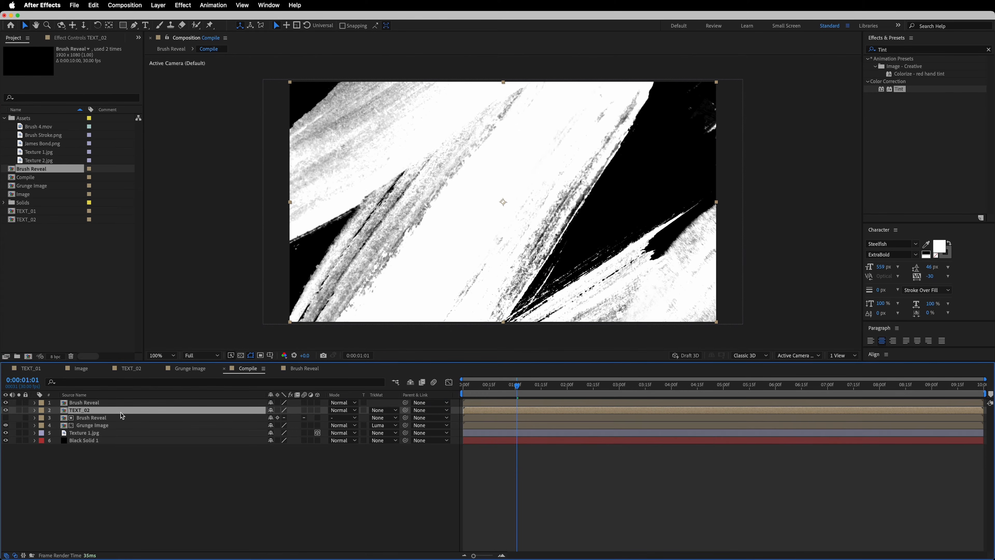
pyautogui.click(378, 412)
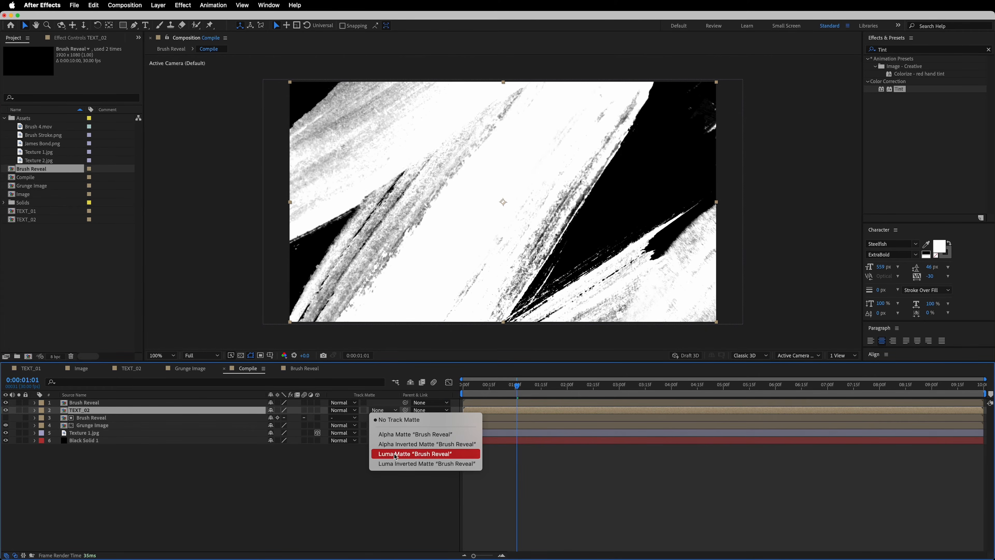
pyautogui.click(423, 441)
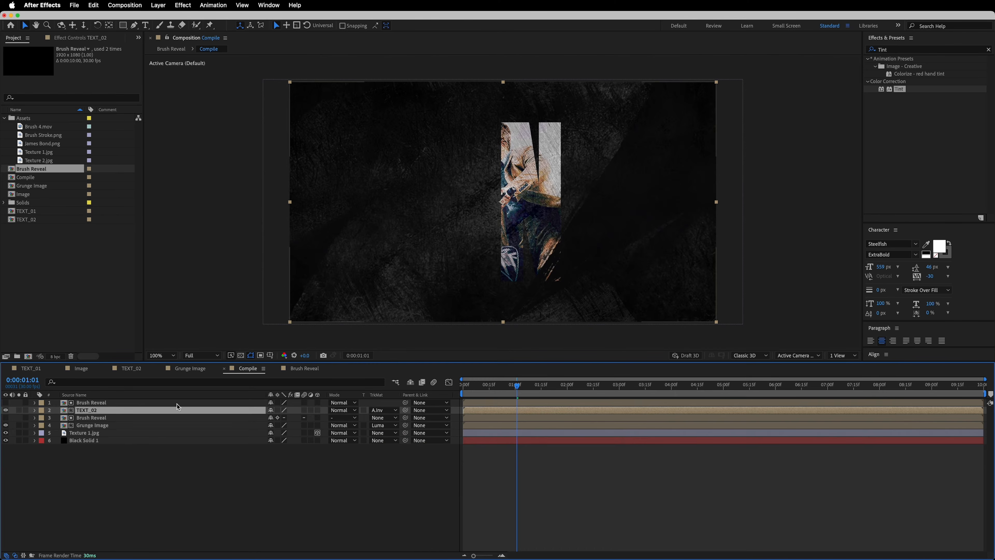
# - Set the topmost Brush Reveal layer's blending mode to Silhouette Alpha
pyautogui.click(176, 403)
pyautogui.click(343, 404)
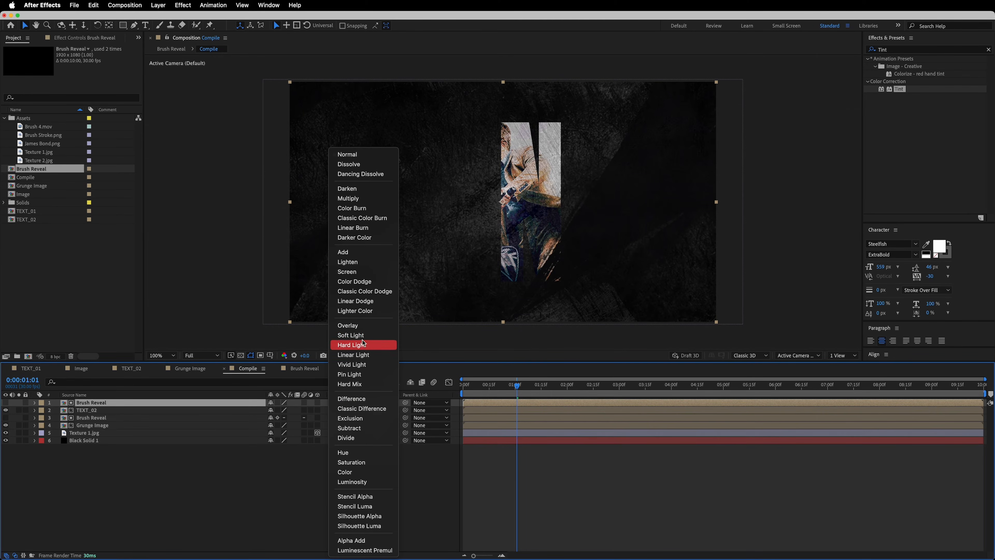
pyautogui.click(367, 516)
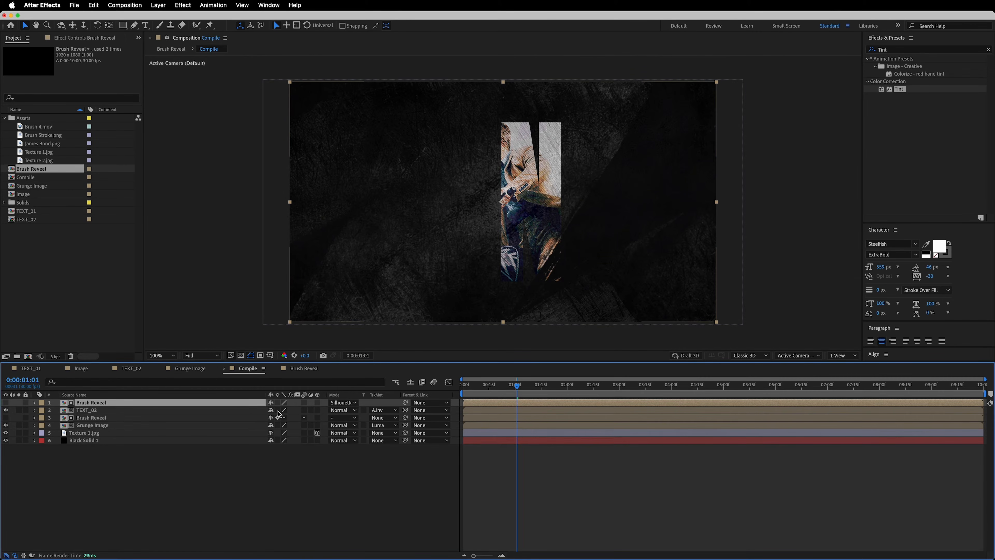
# - Turn on Collapse Transformations for TEXT_02 and Grunge Image, and turn it off for the lower Brush Reveal layer
pyautogui.click(263, 411)
pyautogui.click(277, 410)
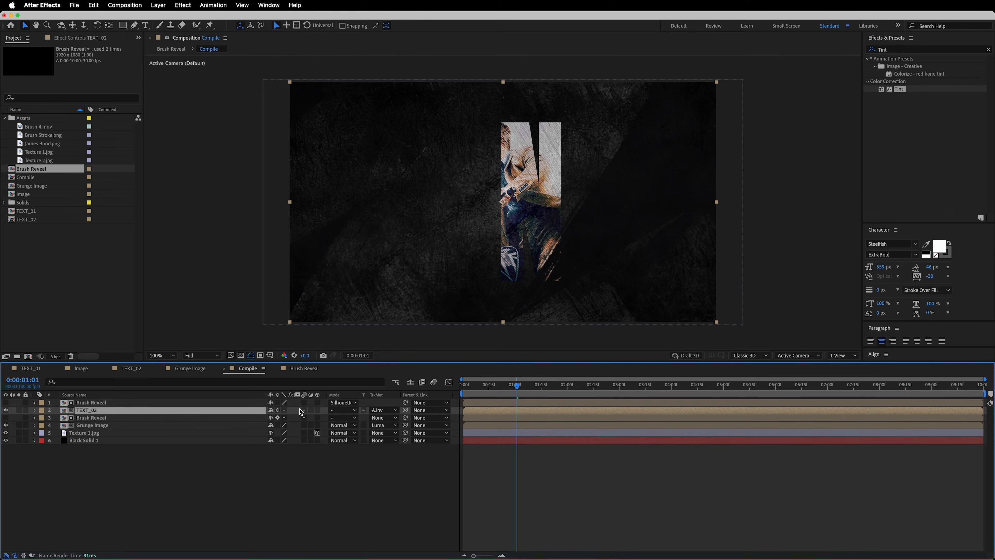
pyautogui.click(278, 418)
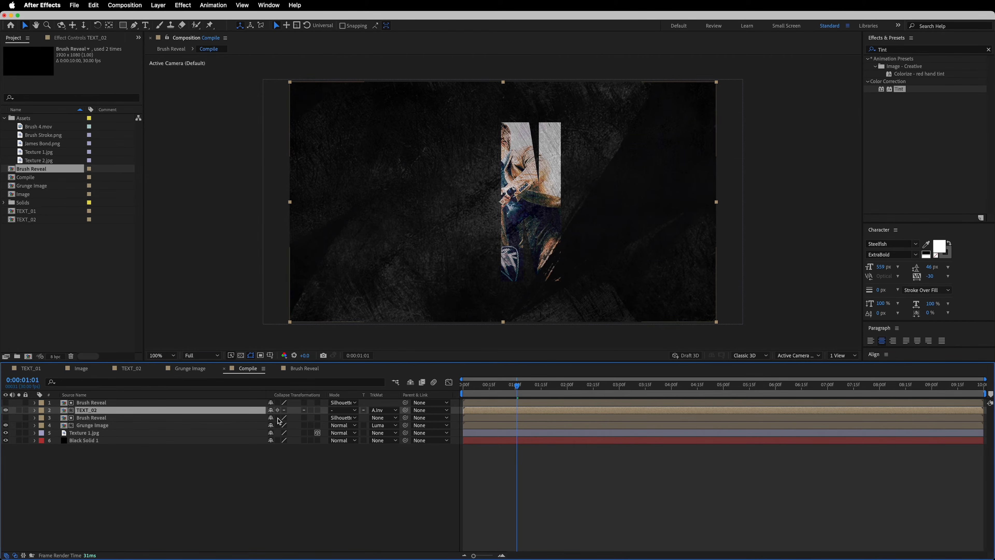
pyautogui.click(127, 425)
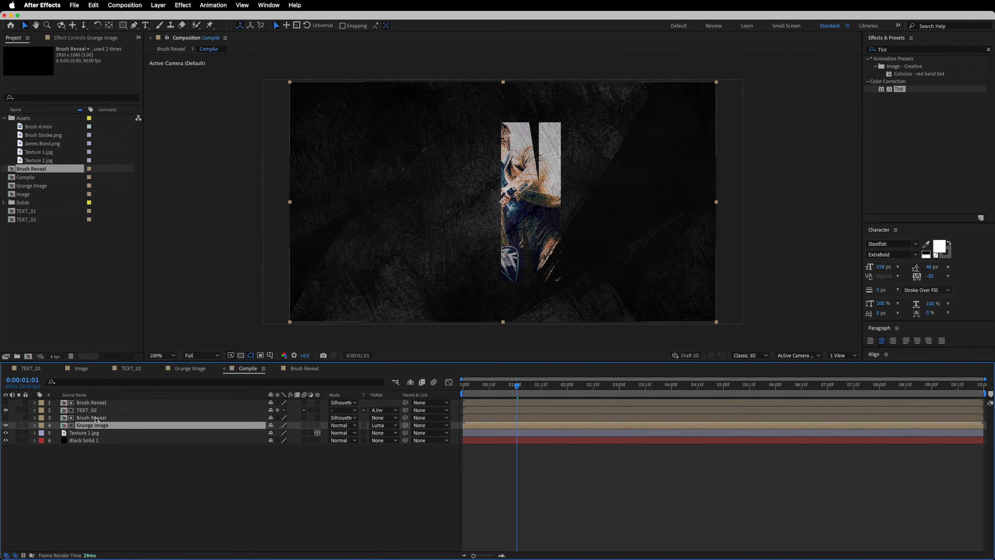
pyautogui.click(277, 426)
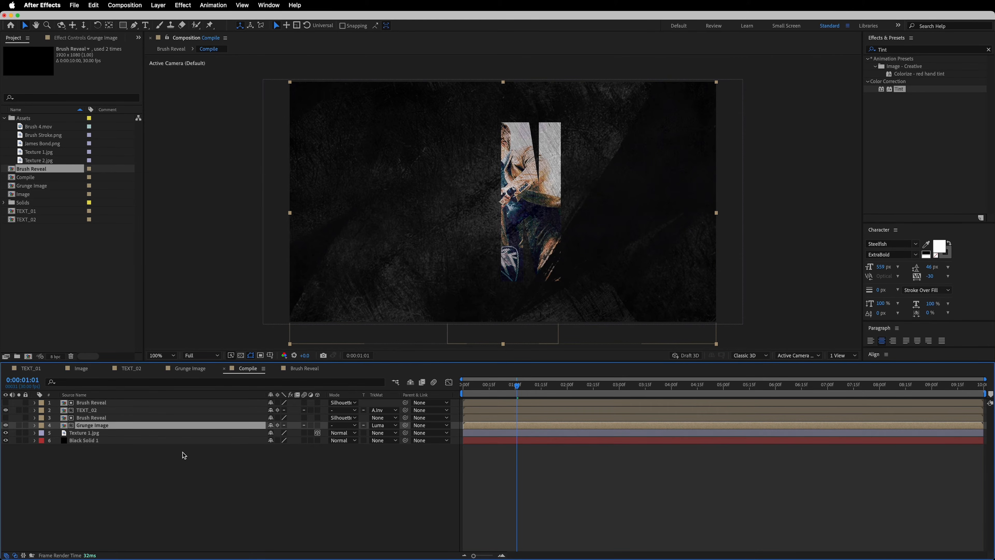
# - Scale the TEXT_02 layer to 150% and make it a 3D layer
pyautogui.click(166, 453)
pyautogui.click(122, 409)
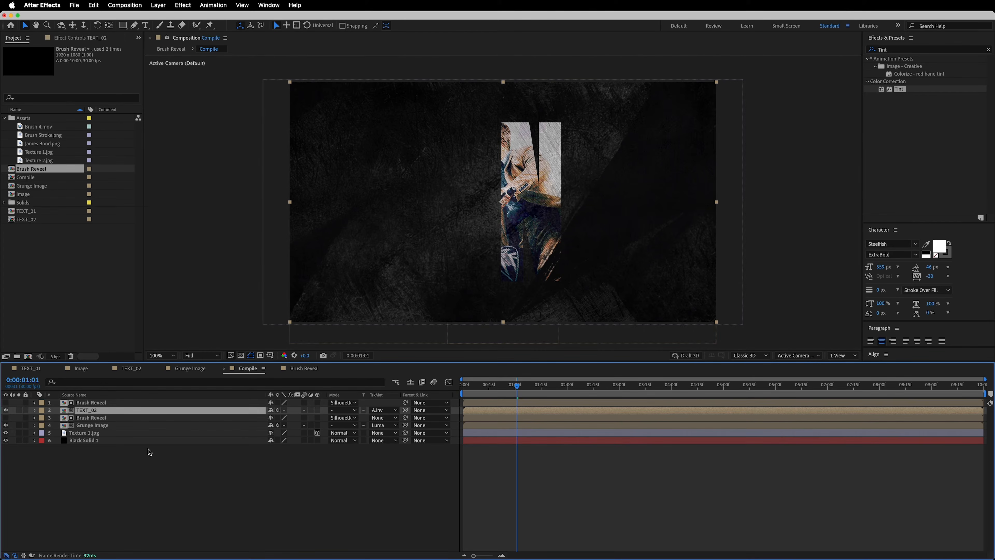
pyautogui.press('s')
pyautogui.click(283, 418)
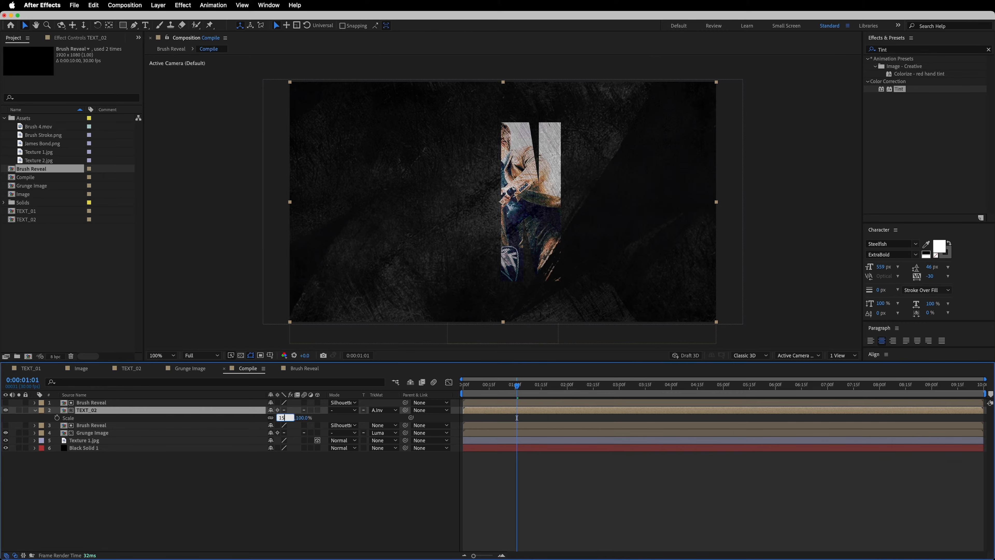
pyautogui.write('150')
pyautogui.press('Return')
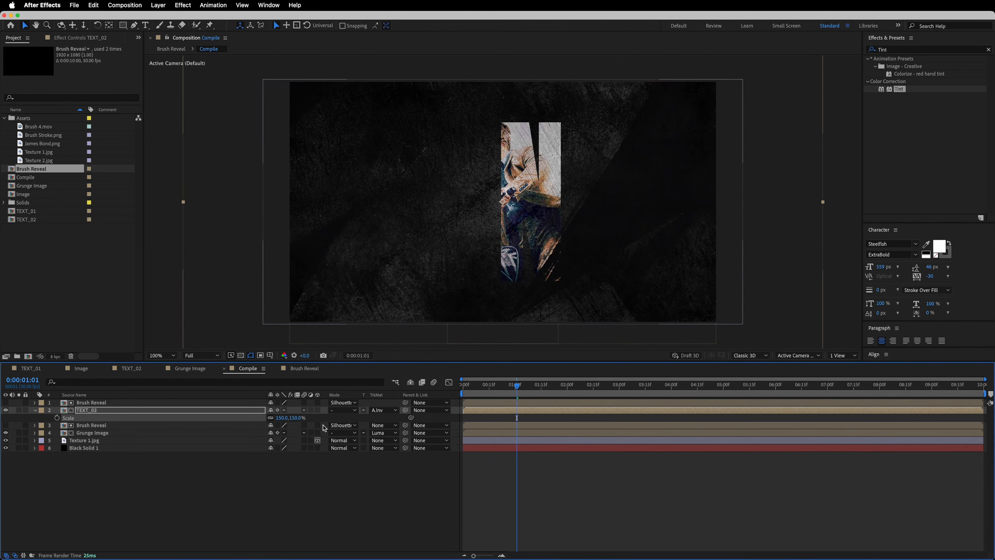
pyautogui.click(318, 410)
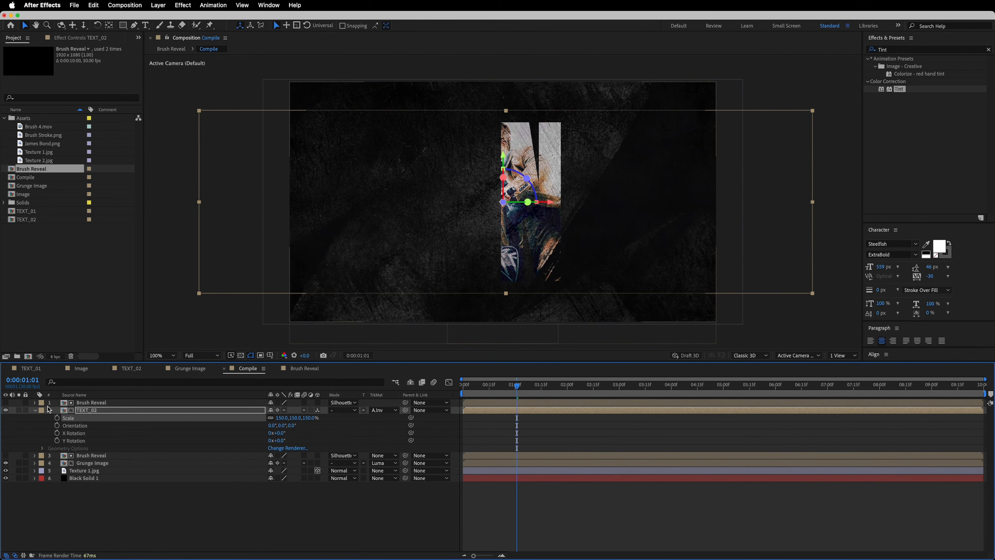
pyautogui.click(36, 410)
# - Scale the topmost Brush Reveal layer to 117%
pyautogui.click(91, 403)
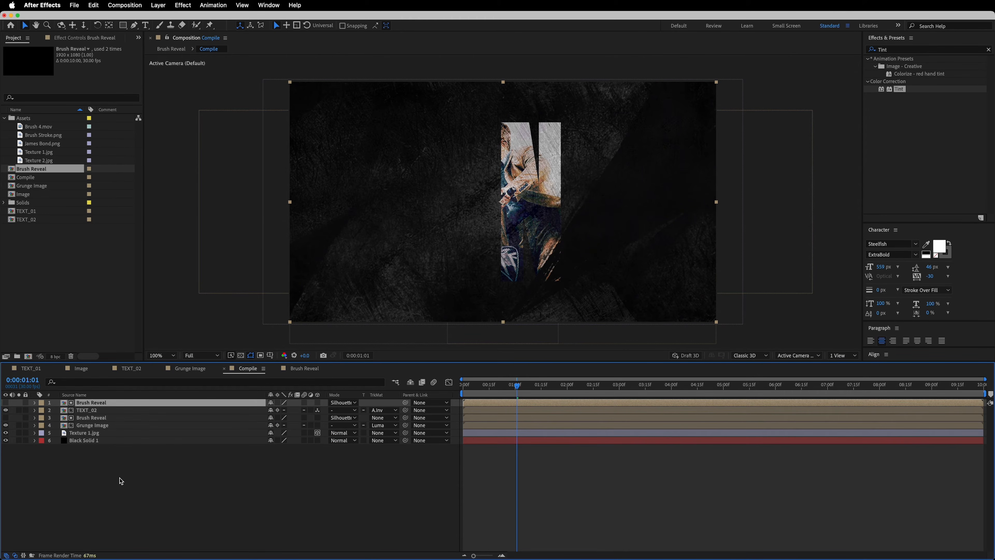
pyautogui.press('s')
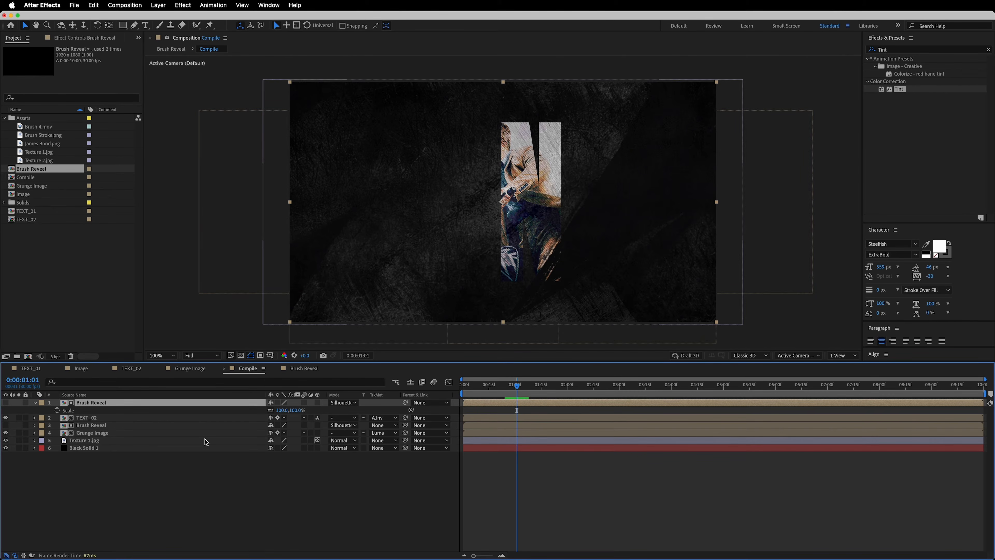
pyautogui.click(282, 410)
pyautogui.write('117')
pyautogui.press('Return')
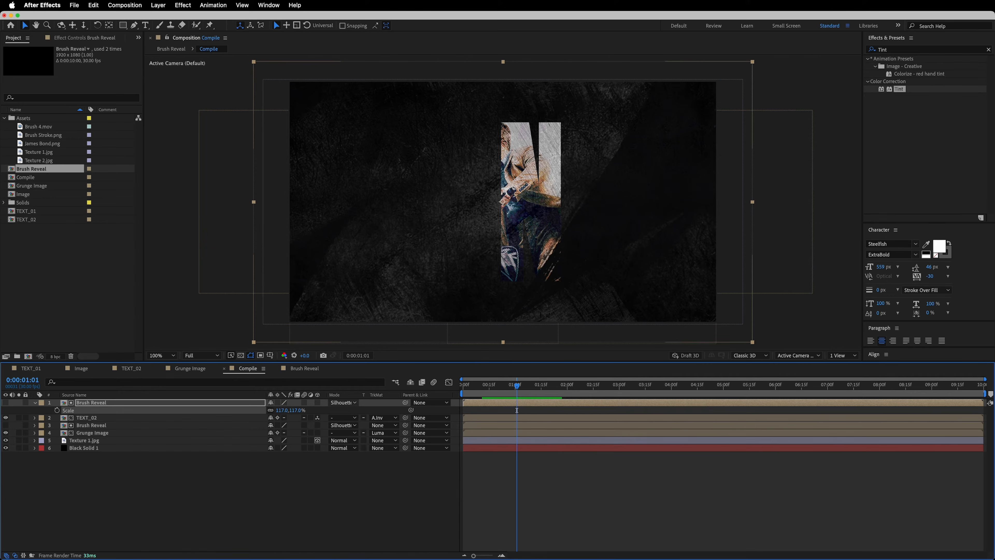
pyautogui.click(35, 403)
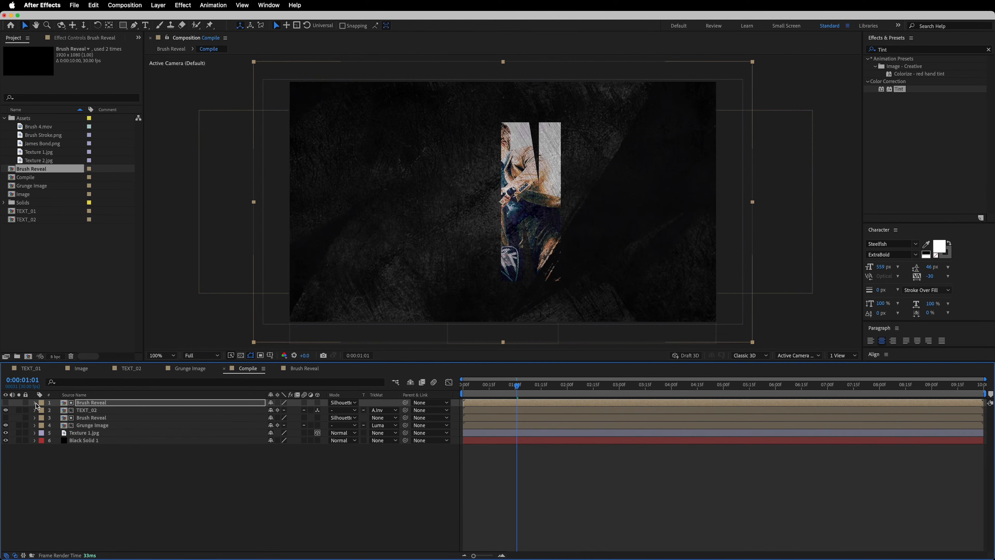
# - Create a new 1920 x 1080, 30 fps, 10-second composition named Text Reveal
pyautogui.click(123, 4)
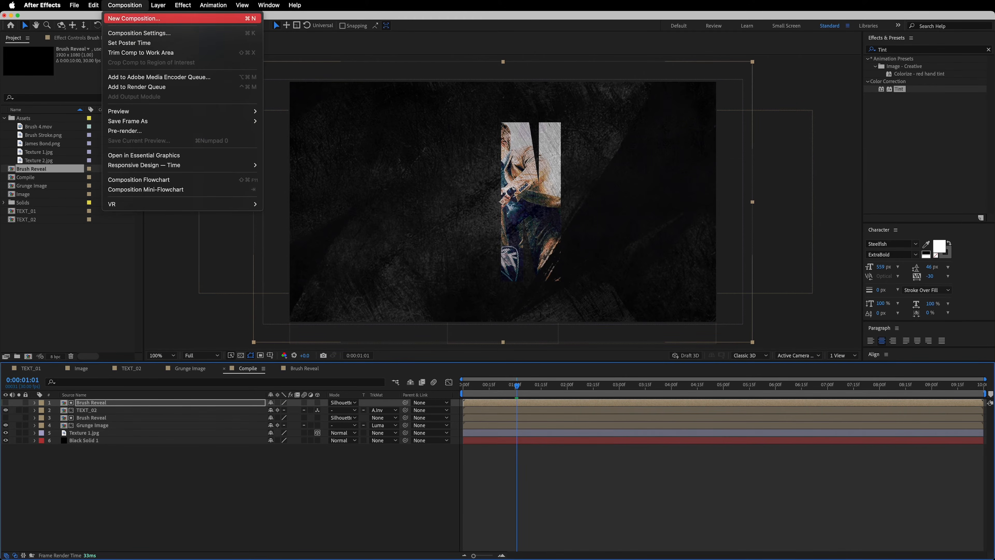
pyautogui.click(134, 18)
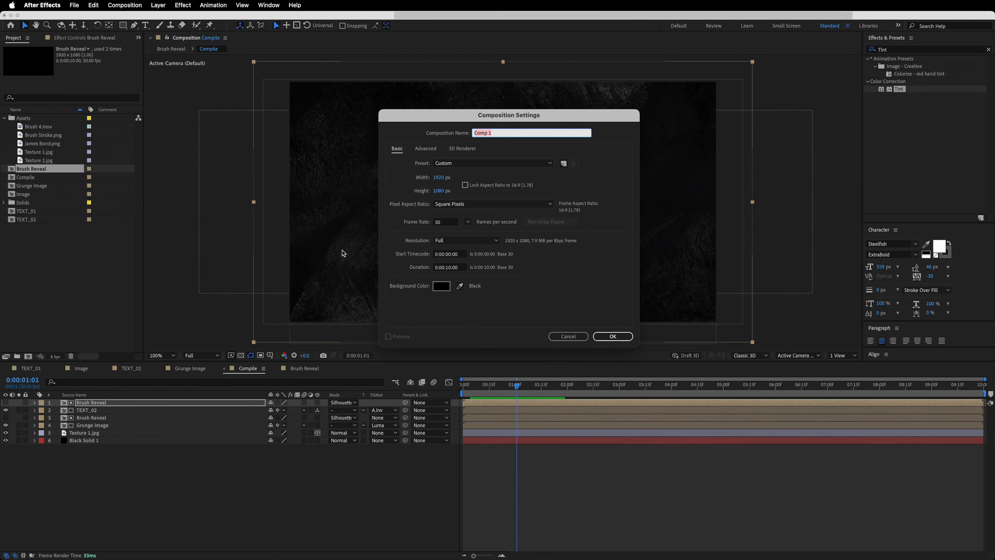
pyautogui.write('Text Reveal')
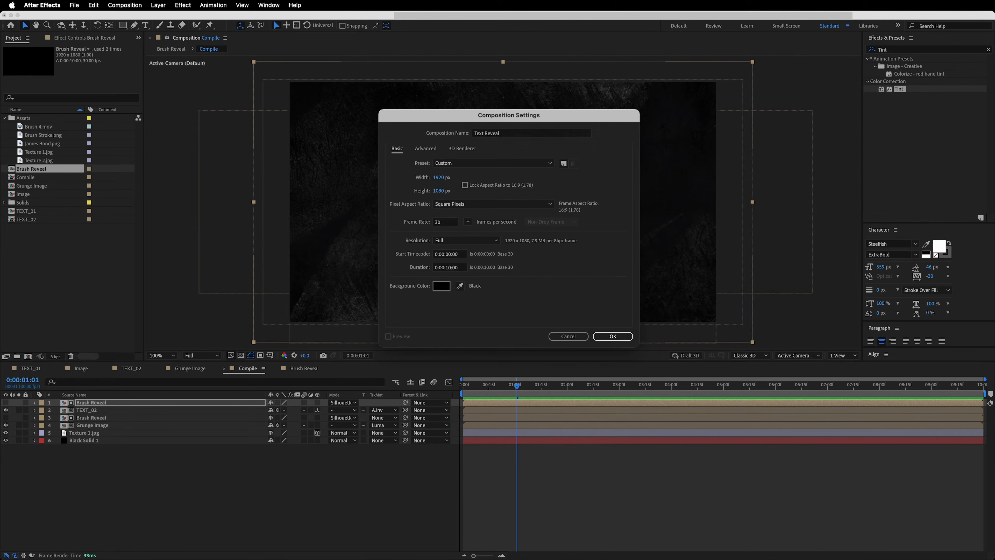
pyautogui.press('Return')
# - Import Brush 2.mov from the Assets folder as footage
pyautogui.click(78, 5)
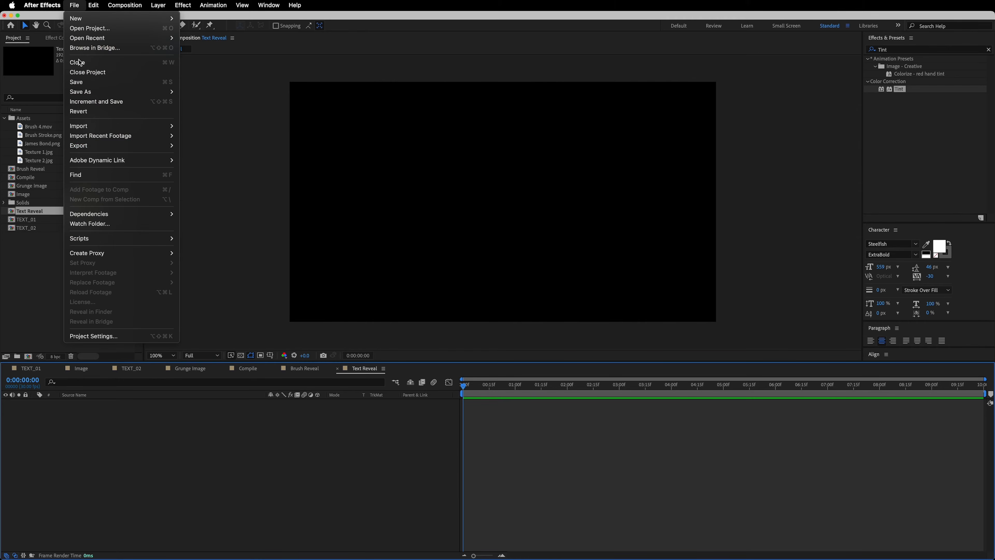
pyautogui.moveTo(98, 126)
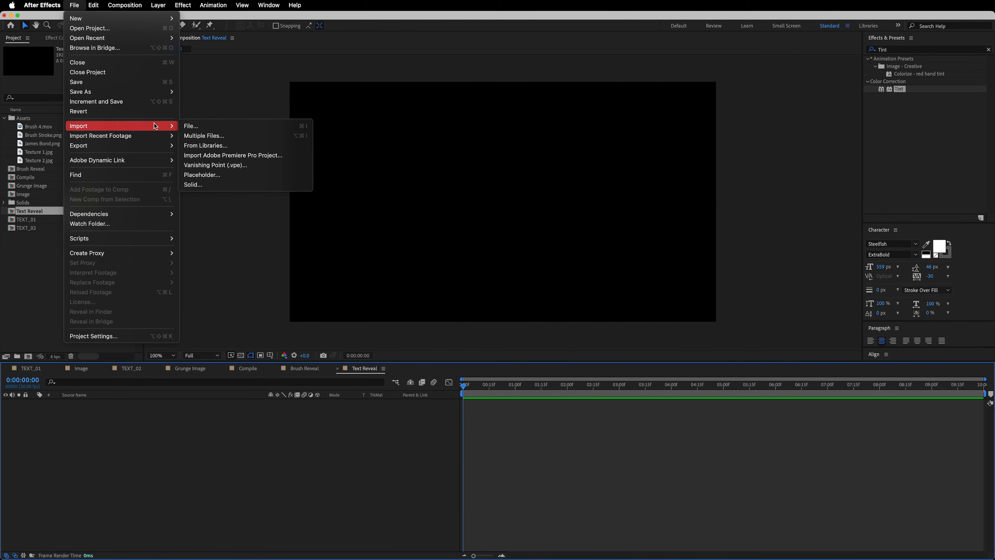
pyautogui.click(192, 126)
pyautogui.click(664, 83)
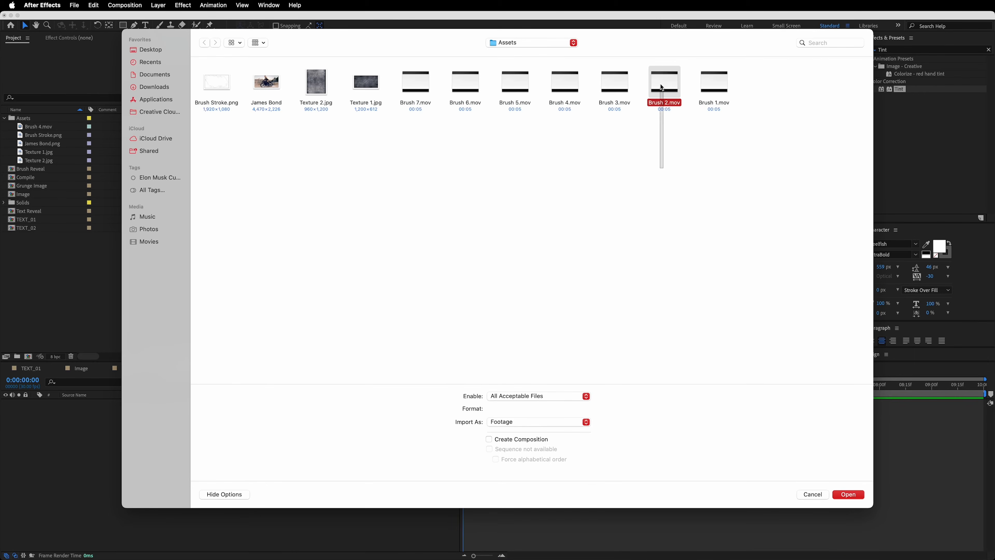
pyautogui.click(848, 494)
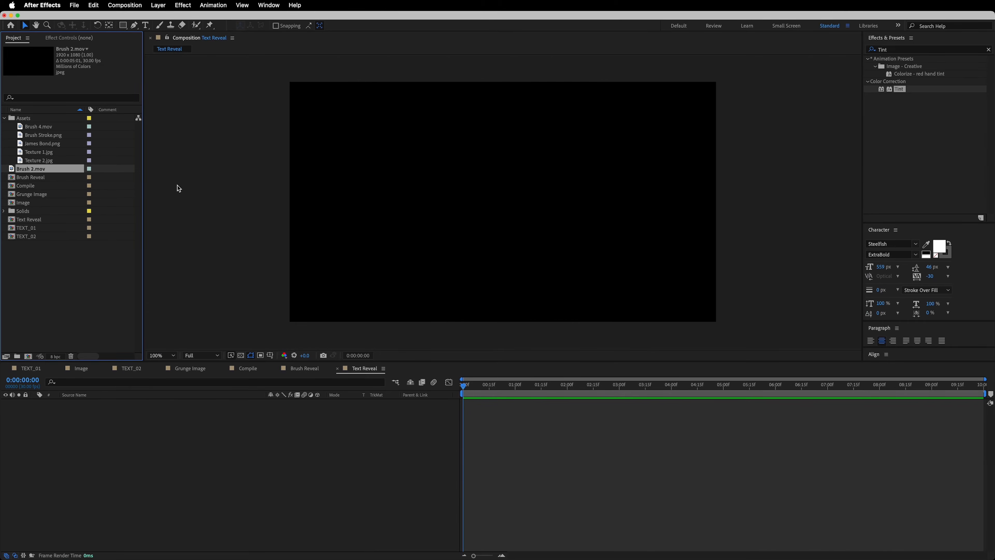
# - Add Brush 2.mov to the Text Reveal composition and shift its start to about 0:00:00:09
pyautogui.moveTo(28, 138)
pyautogui.mouseDown()
pyautogui.moveTo(43, 126)
pyautogui.moveTo(143, 141)
pyautogui.moveTo(173, 442)
pyautogui.mouseUp()
pyautogui.moveTo(481, 405); pyautogui.dragTo(495, 401)
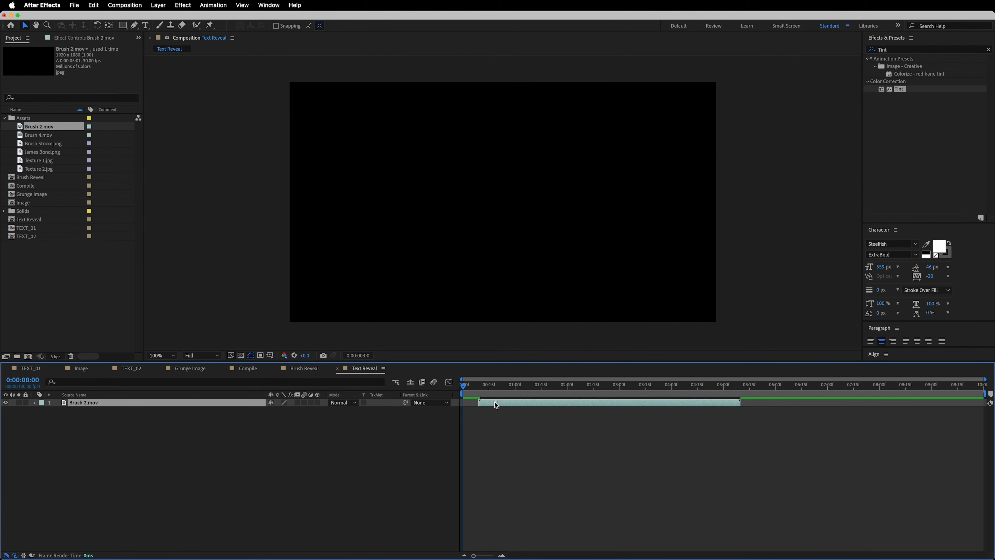
pyautogui.click(395, 424)
# - In the Compile composition, scale the TEXT_02 layer to 30%
pyautogui.click(249, 368)
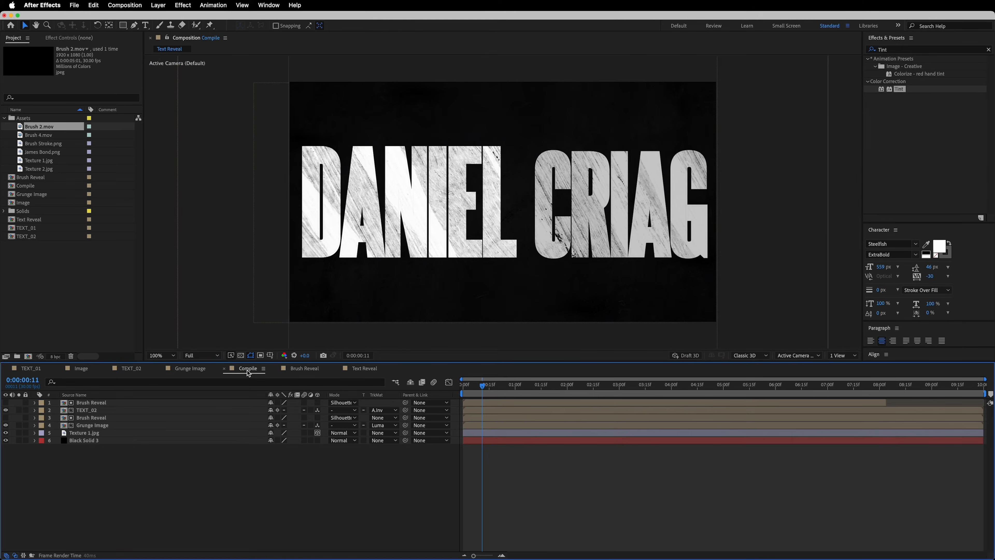
pyautogui.click(93, 411)
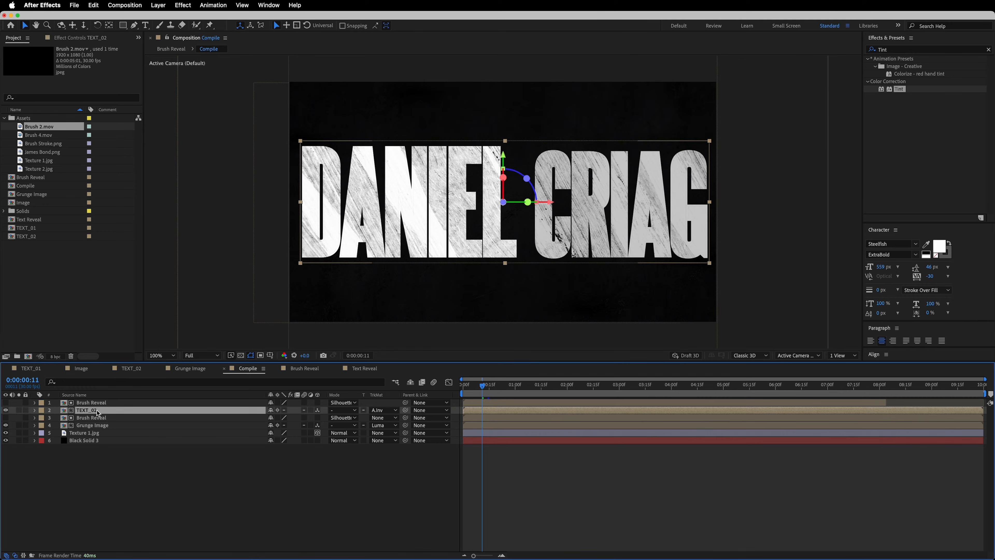
pyautogui.press('s')
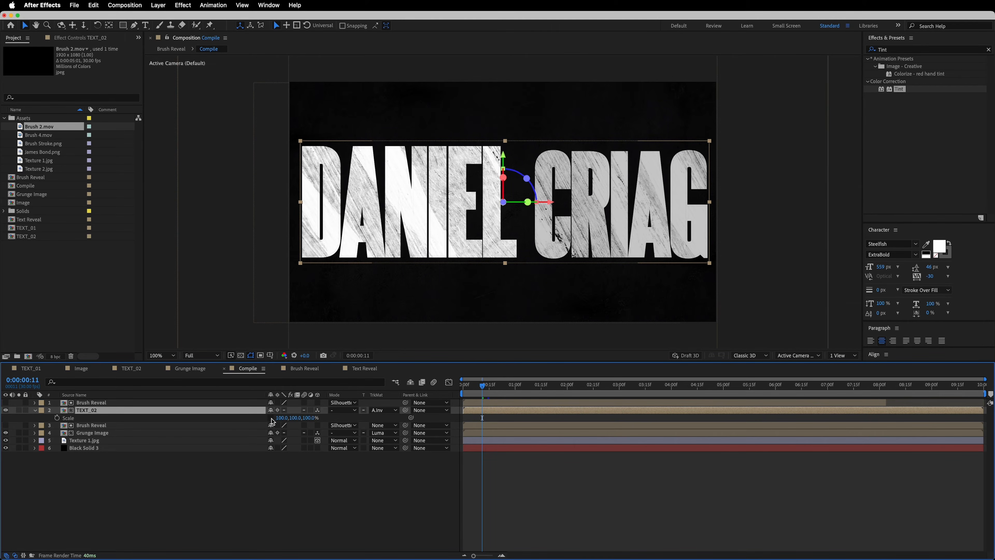
pyautogui.click(285, 418)
pyautogui.press('Return')
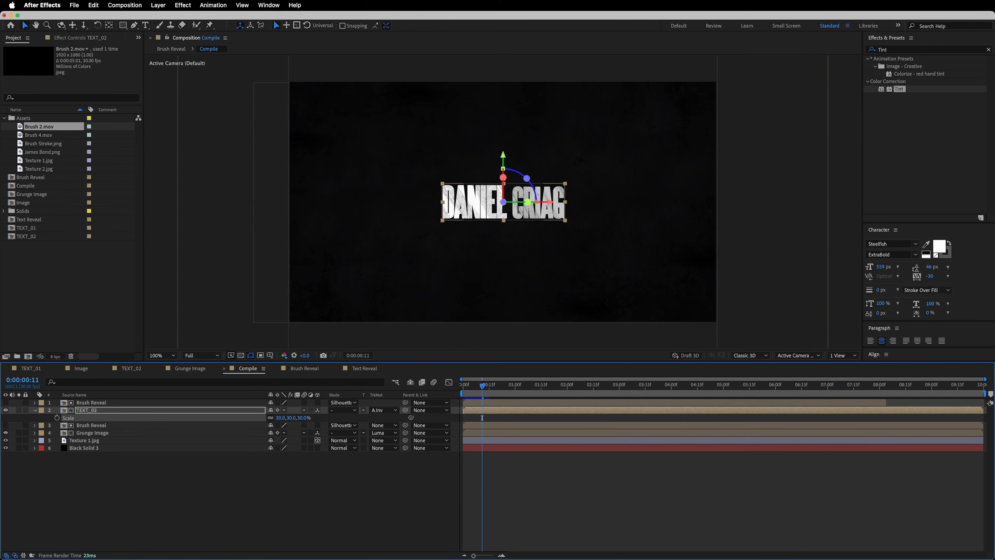
pyautogui.click(35, 410)
pyautogui.click(129, 485)
# - Add Text Reveal as the top layer of Compile with Stencil Luma blending and preview up to 0:00:01:09
pyautogui.moveTo(26, 220)
pyautogui.mouseDown()
pyautogui.moveTo(184, 258)
pyautogui.moveTo(112, 401)
pyautogui.mouseUp()
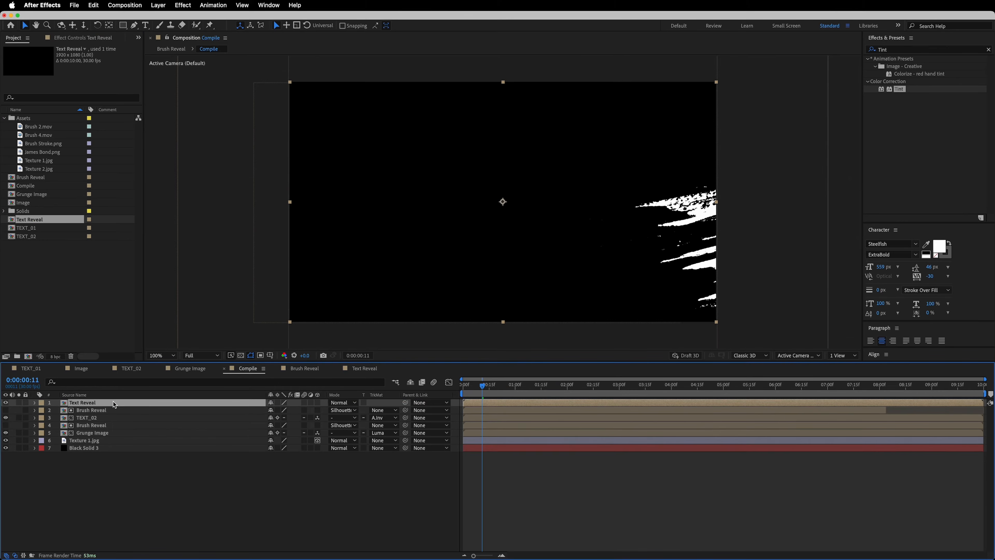
pyautogui.click(342, 402)
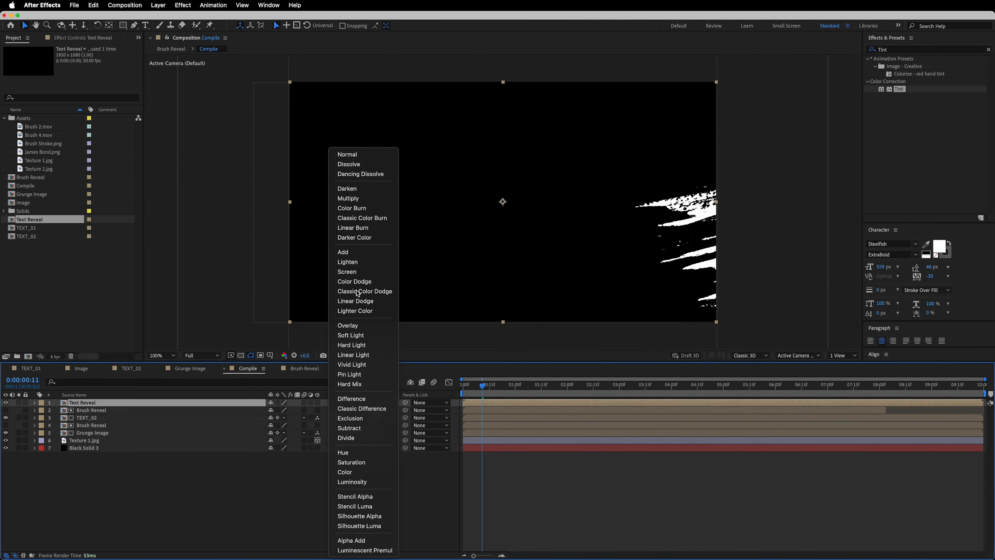
pyautogui.click(352, 507)
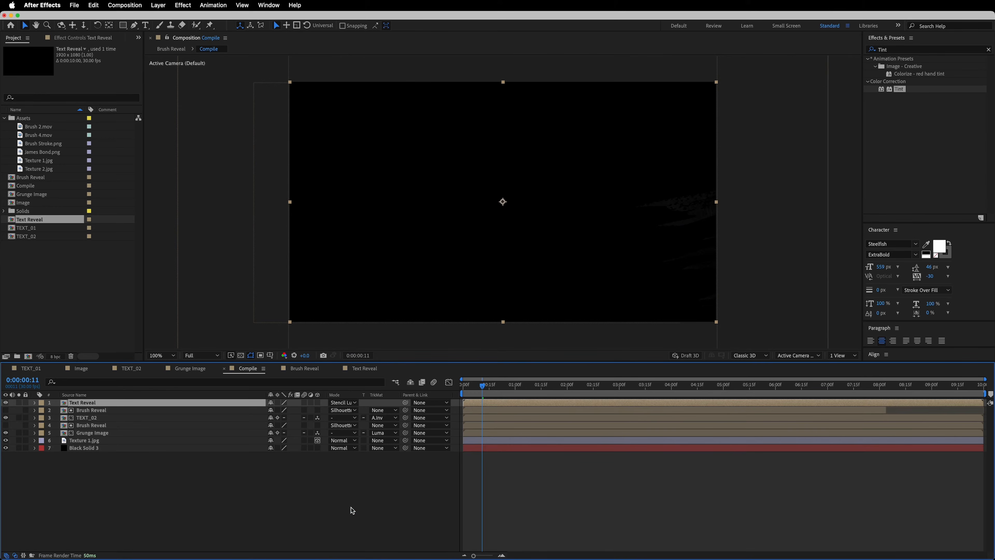
pyautogui.moveTo(479, 382); pyautogui.dragTo(531, 412)
pyautogui.click(332, 500)
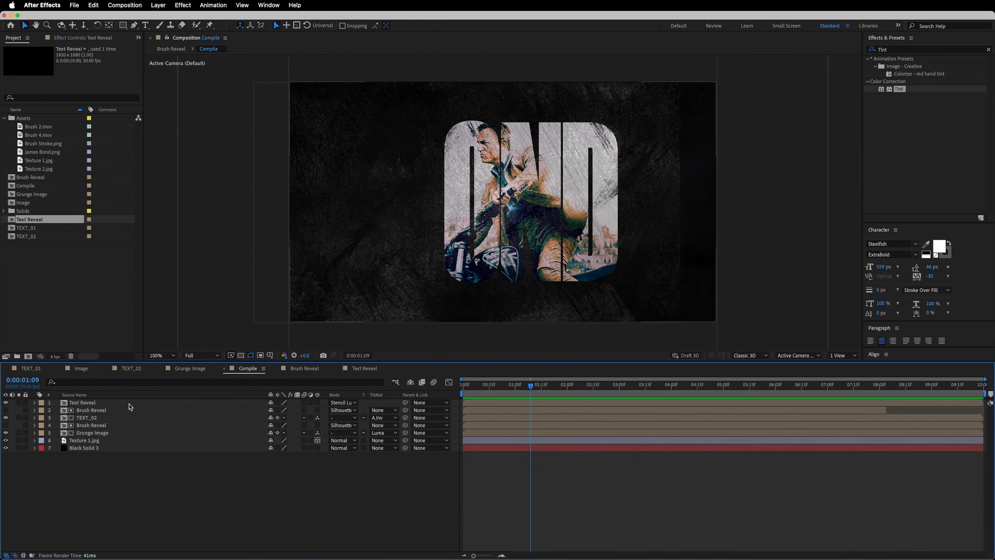
# - Set the blending mode of the Brush Reveal layer directly above TEXT_02 to Silhouette Luma
pyautogui.click(109, 402)
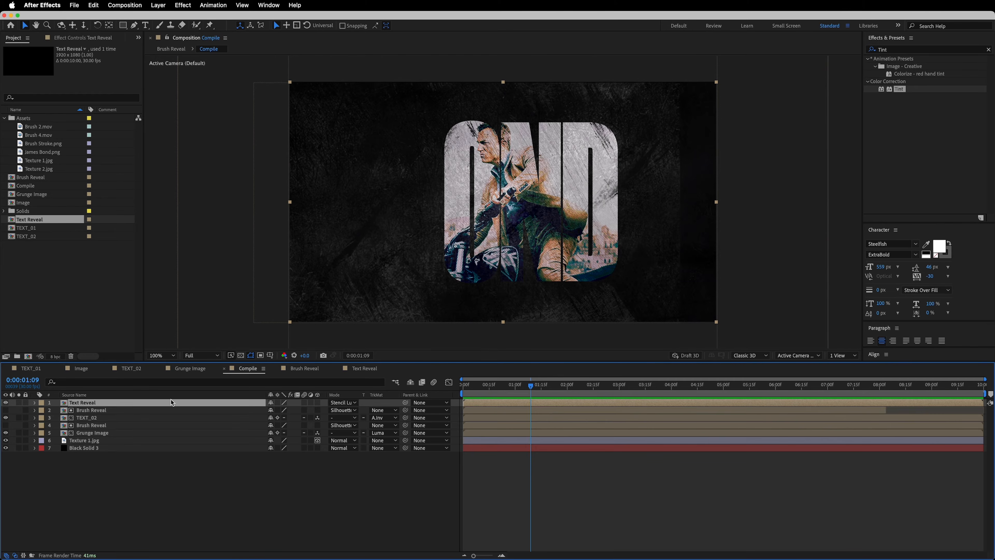
pyautogui.click(109, 411)
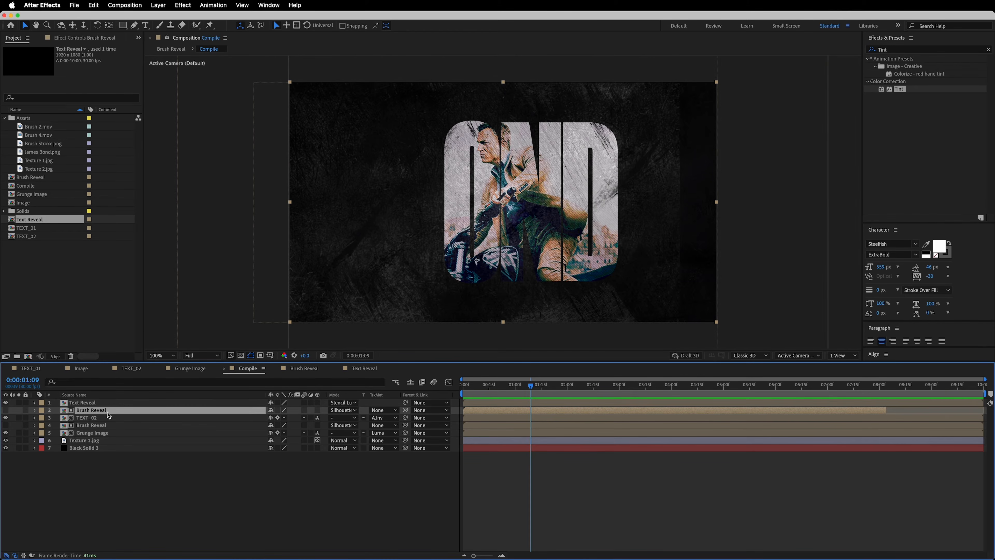
pyautogui.click(336, 411)
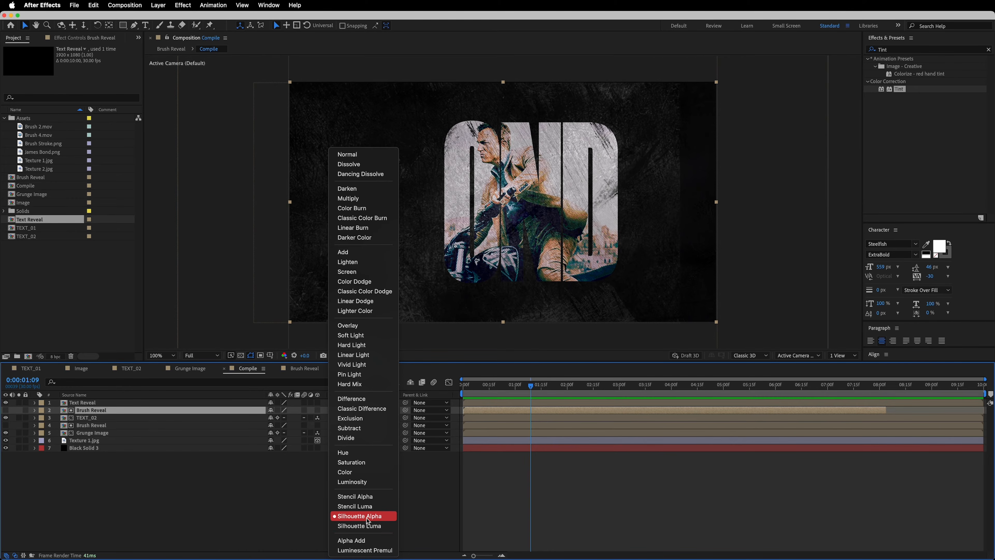
pyautogui.click(360, 525)
# - Remove the track matte from TEXT_02 and turn on visibility of the Brush Reveal layer above it
pyautogui.click(381, 417)
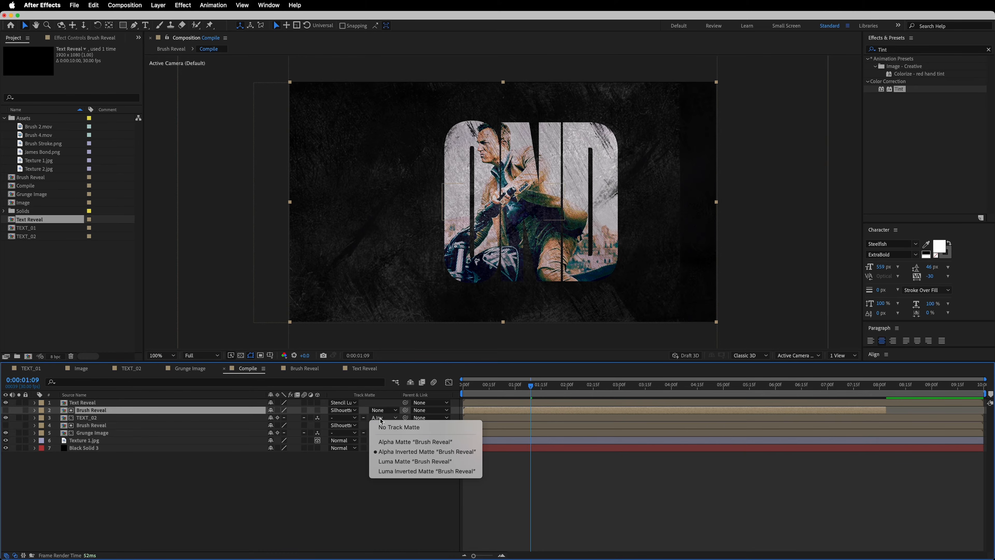
pyautogui.click(399, 427)
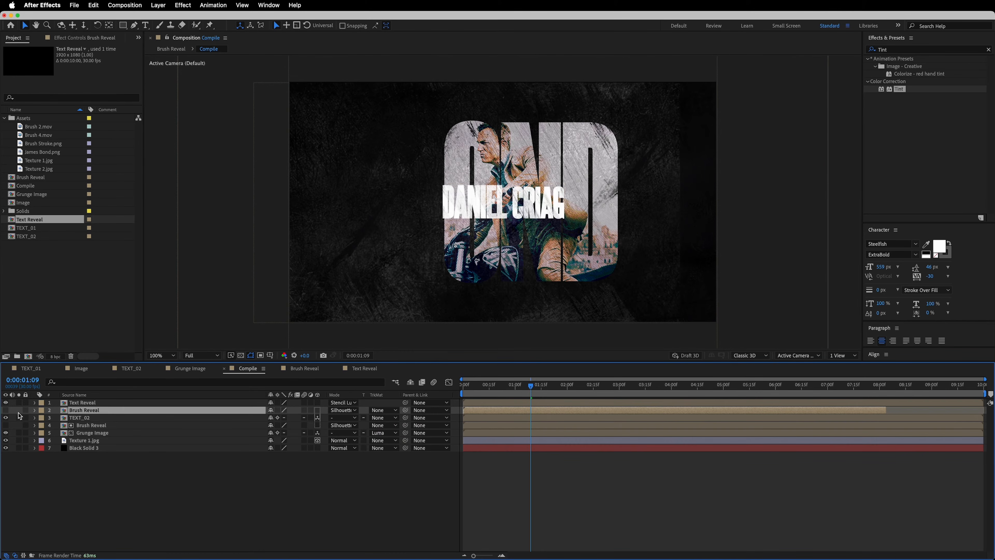
pyautogui.click(6, 410)
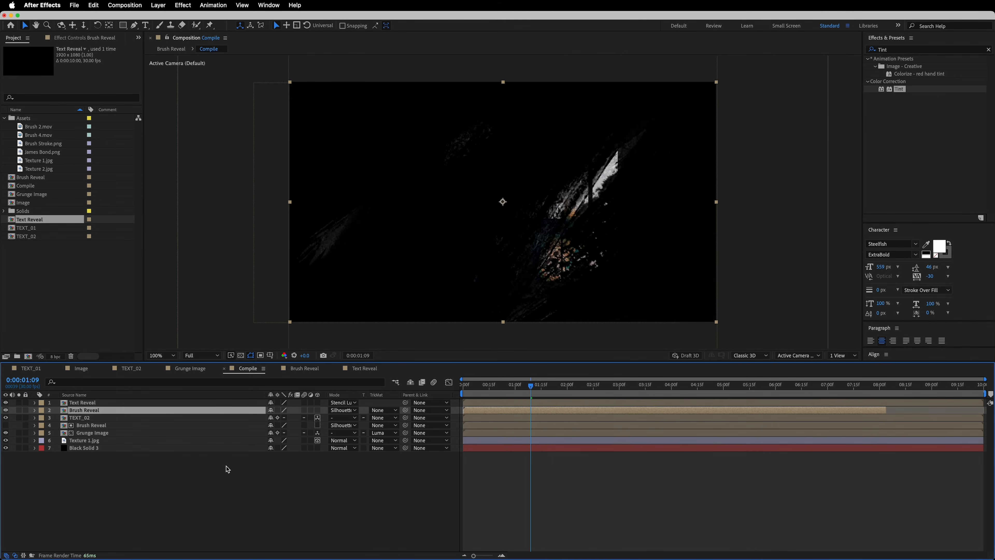
pyautogui.click(248, 477)
# - Move Grunge Image and its Brush Reveal matte to the top of the layer stack and preview up to 0:00:00:21
pyautogui.click(105, 433)
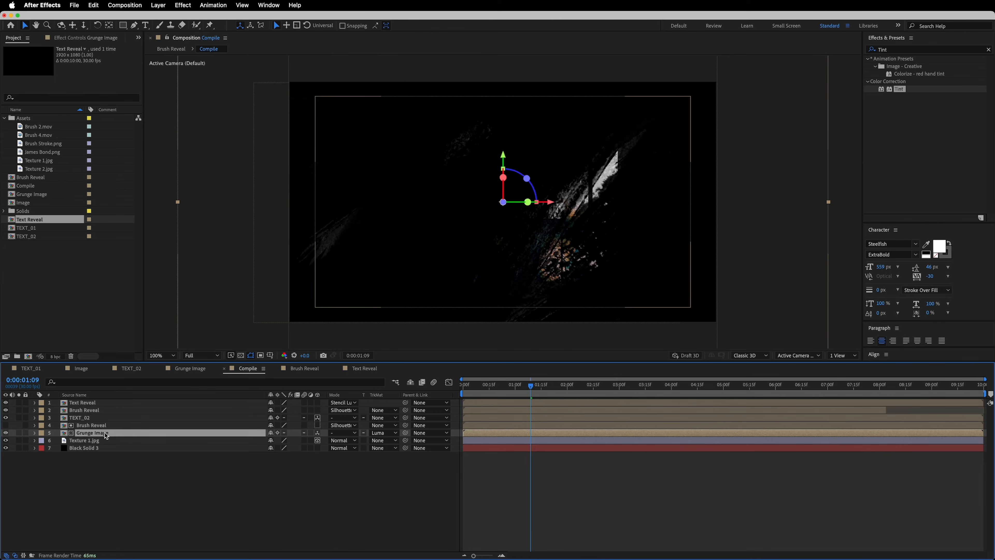
pyautogui.keyDown('shift'); pyautogui.click(103, 427); pyautogui.keyUp('shift')
pyautogui.moveTo(107, 428)
pyautogui.mouseDown()
pyautogui.moveTo(105, 400)
pyautogui.moveTo(235, 398)
pyautogui.mouseUp()
pyautogui.moveTo(465, 387); pyautogui.dragTo(502, 402)
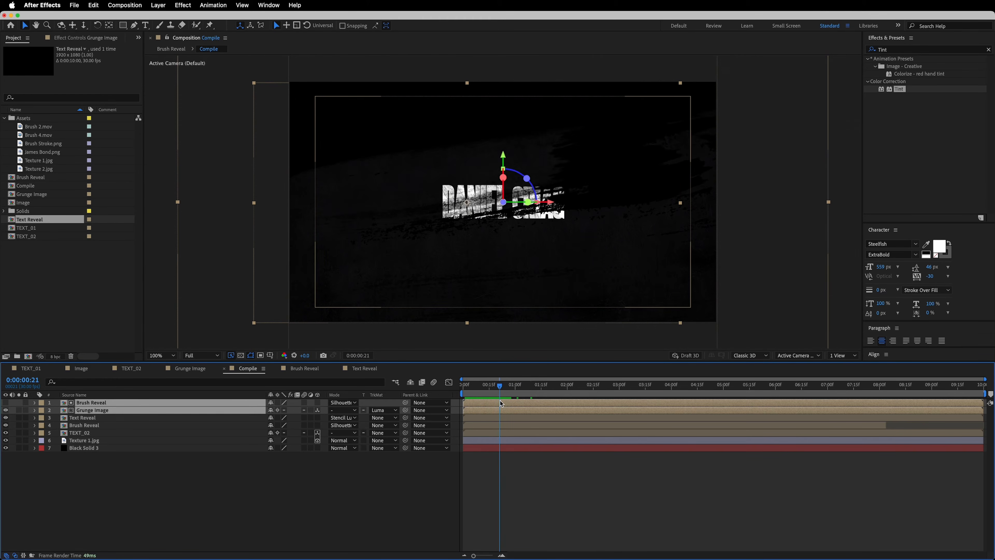
pyautogui.click(329, 506)
# - In the Text Reveal composition, move the Brush 2.mov layer to start at 0:00:00:00 and return the playhead there
pyautogui.click(379, 372)
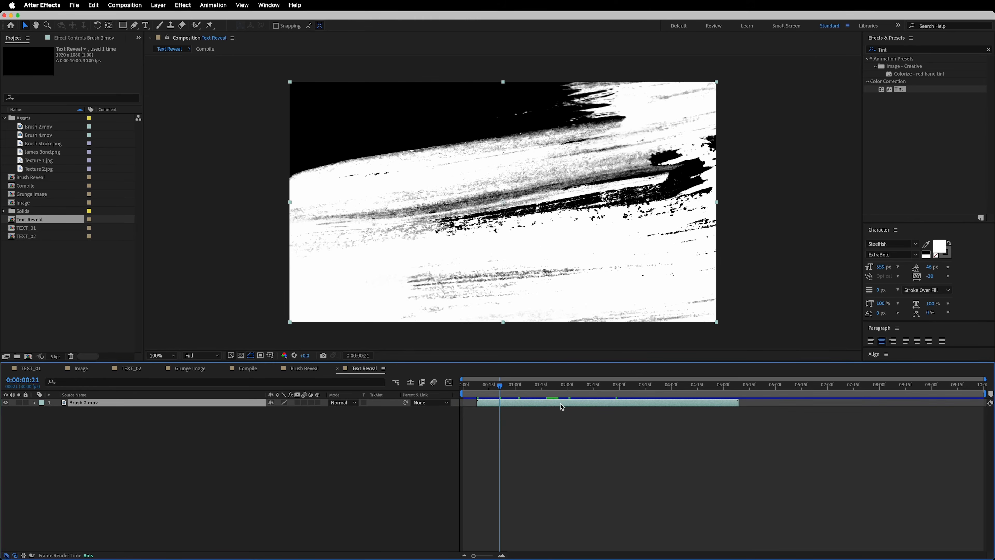
pyautogui.moveTo(555, 406); pyautogui.dragTo(541, 405)
pyautogui.moveTo(489, 388); pyautogui.dragTo(276, 384)
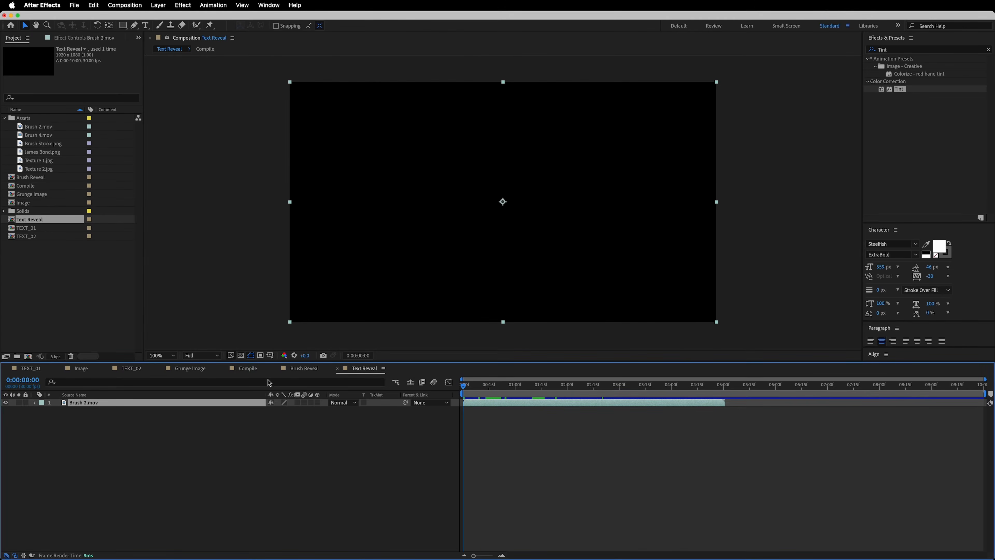
# - In Compile, move Grunge Image and its Brush Reveal matte to start at about 0:00:00:18 and the lower Brush Reveal at about 0:00:00:07
pyautogui.click(251, 371)
pyautogui.click(157, 402)
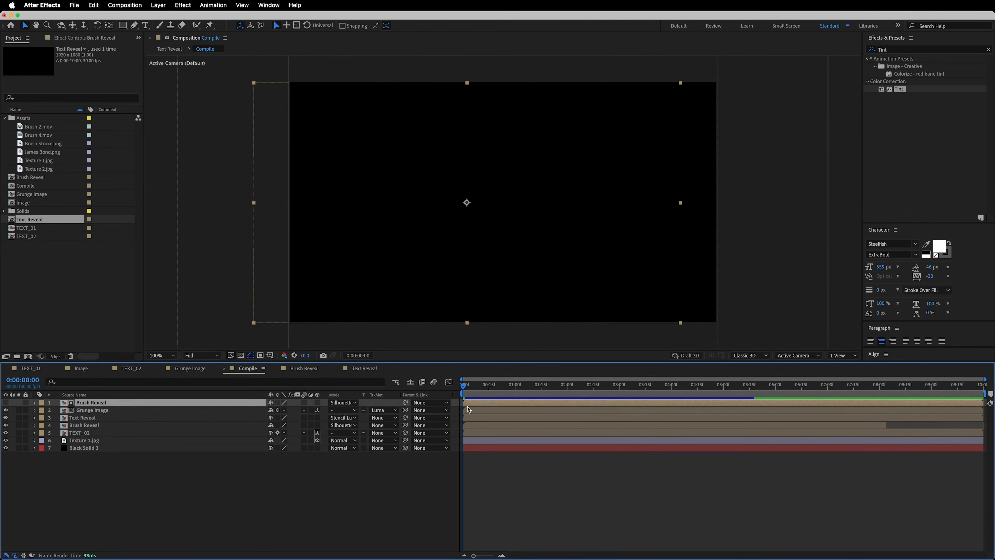
pyautogui.keyDown('shift'); pyautogui.click(180, 410); pyautogui.keyUp('shift')
pyautogui.moveTo(471, 403); pyautogui.dragTo(502, 406)
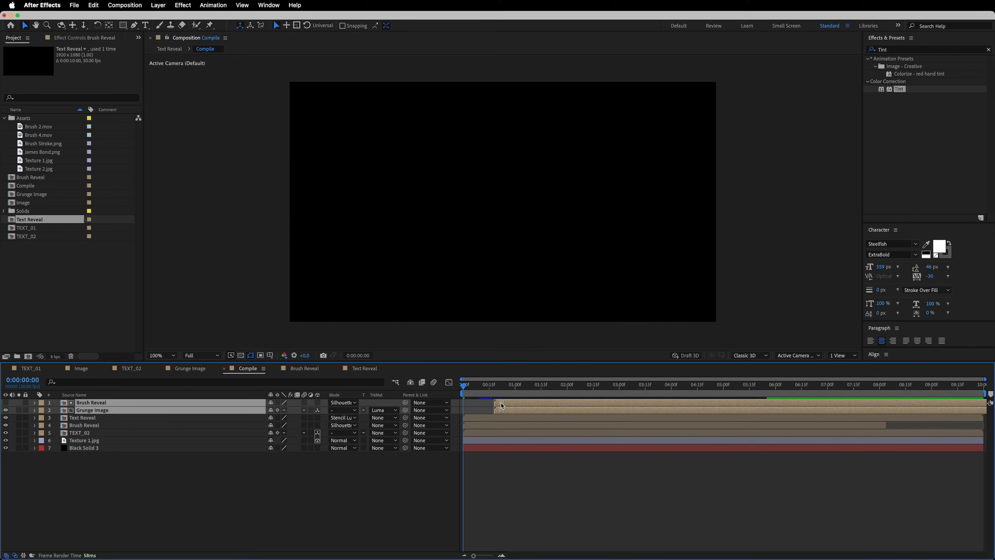
pyautogui.click(110, 425)
pyautogui.moveTo(496, 427); pyautogui.dragTo(508, 425)
# - Scrub and play back the Compile animation from the start to check the timing of the image and text reveals
pyautogui.moveTo(465, 386); pyautogui.dragTo(607, 399)
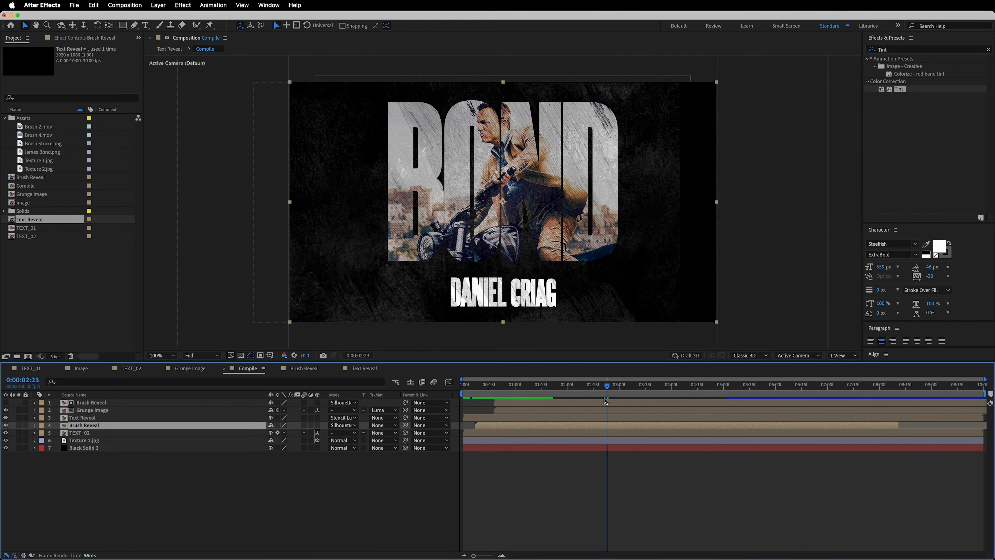
pyautogui.moveTo(532, 389); pyautogui.dragTo(312, 424)
pyautogui.press('space')
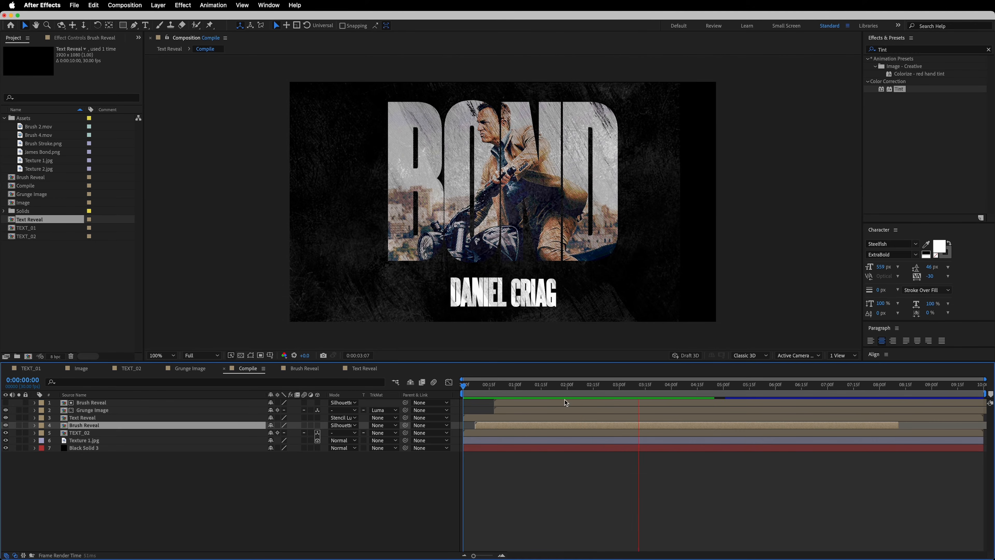
pyautogui.moveTo(606, 388); pyautogui.dragTo(314, 455)
pyautogui.press('space')
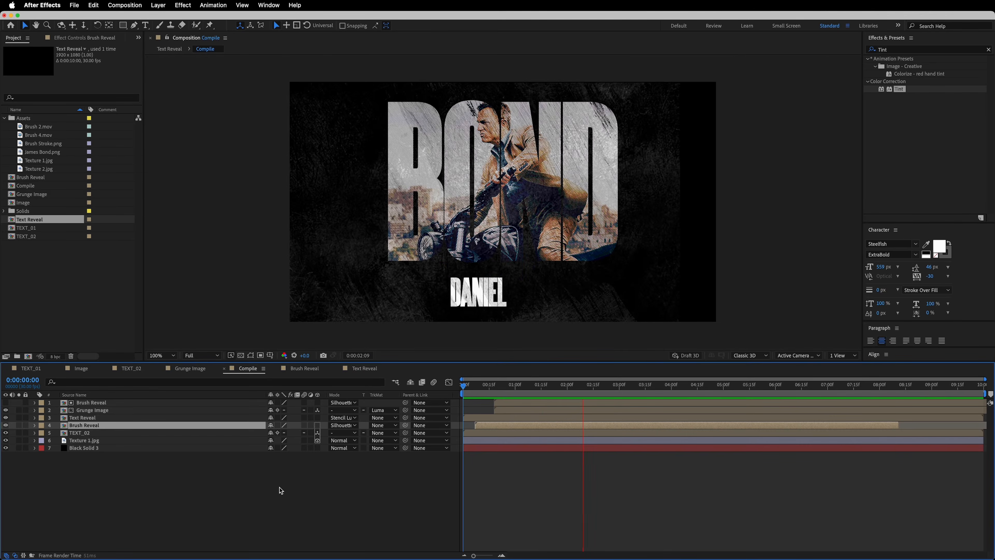
pyautogui.moveTo(639, 390); pyautogui.dragTo(592, 375)
pyautogui.click(232, 507)
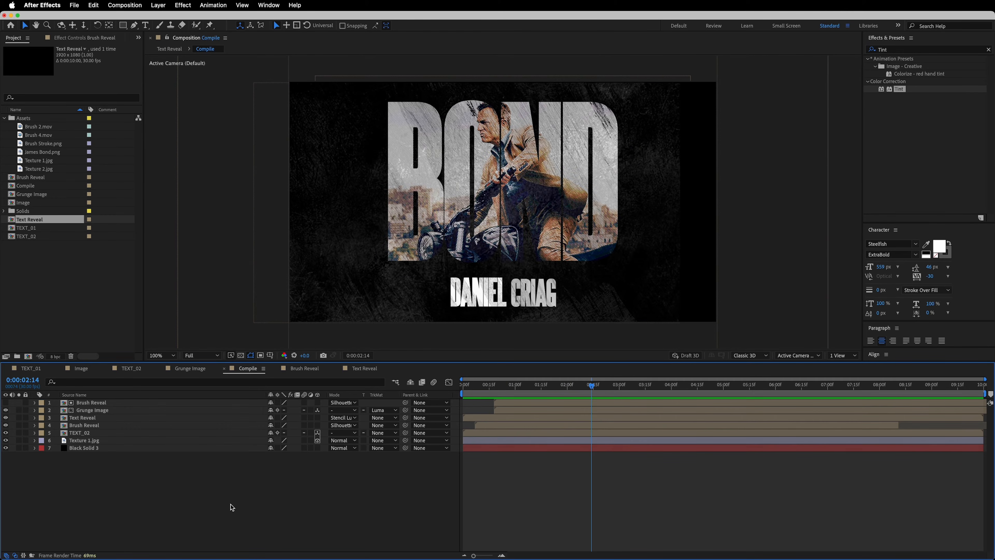
# - Create a new 1920 x 1080, 30 fps, 10-second composition named Render
pyautogui.click(125, 5)
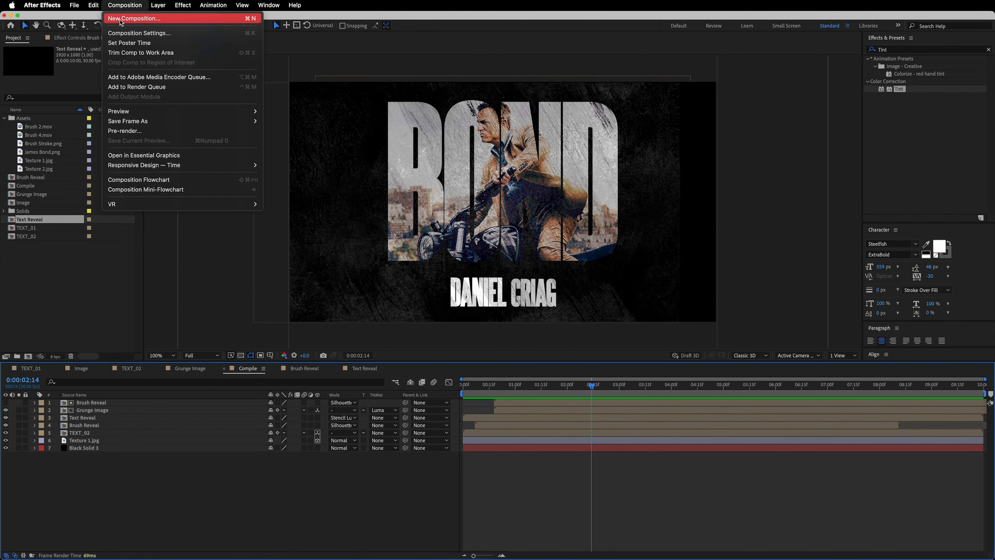
pyautogui.click(408, 125)
pyautogui.press('super+n')
pyautogui.write('Rnd')
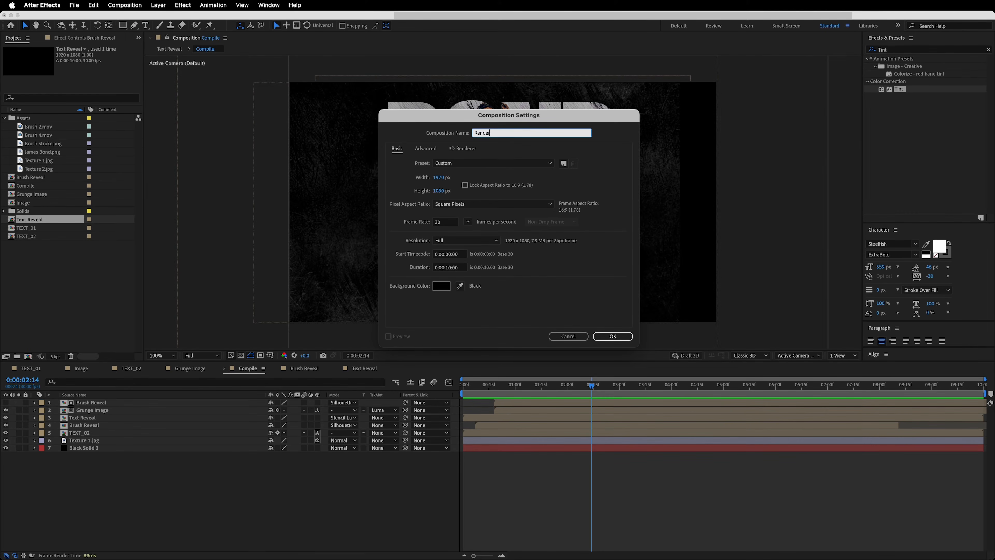
pyautogui.press('Return')
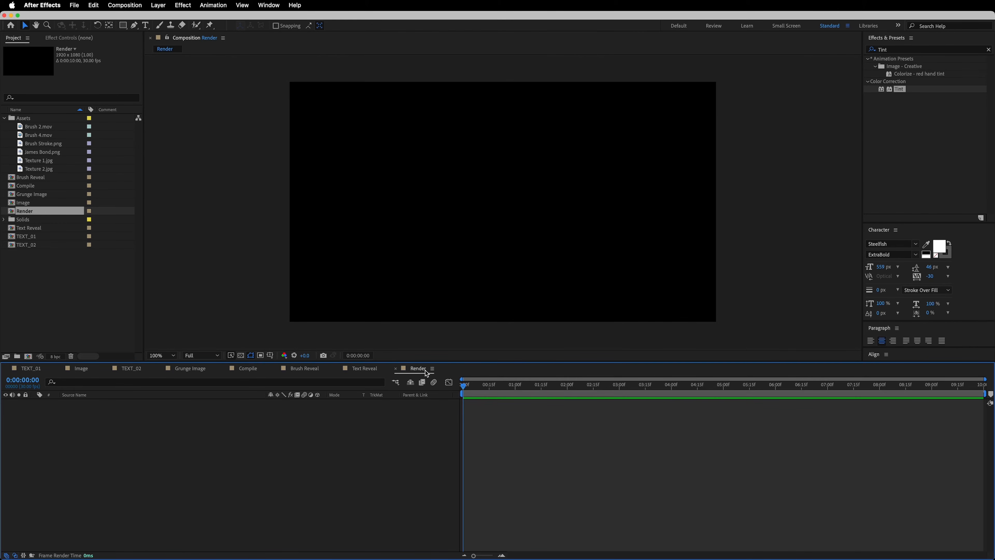
# - Add the Compile composition to Render, make it a 3D layer and collapse its transformations
pyautogui.click(37, 187)
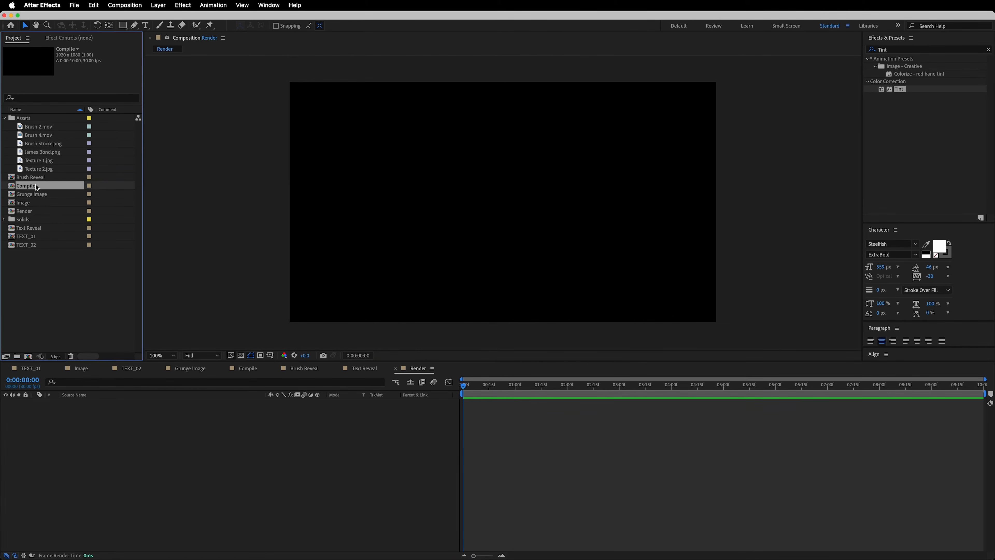
pyautogui.moveTo(54, 185); pyautogui.dragTo(161, 450)
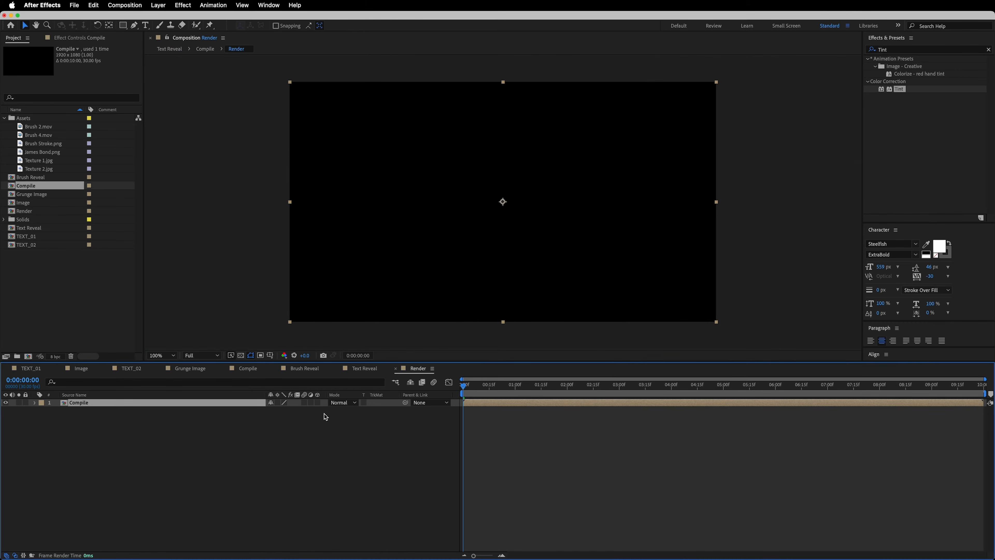
pyautogui.click(317, 402)
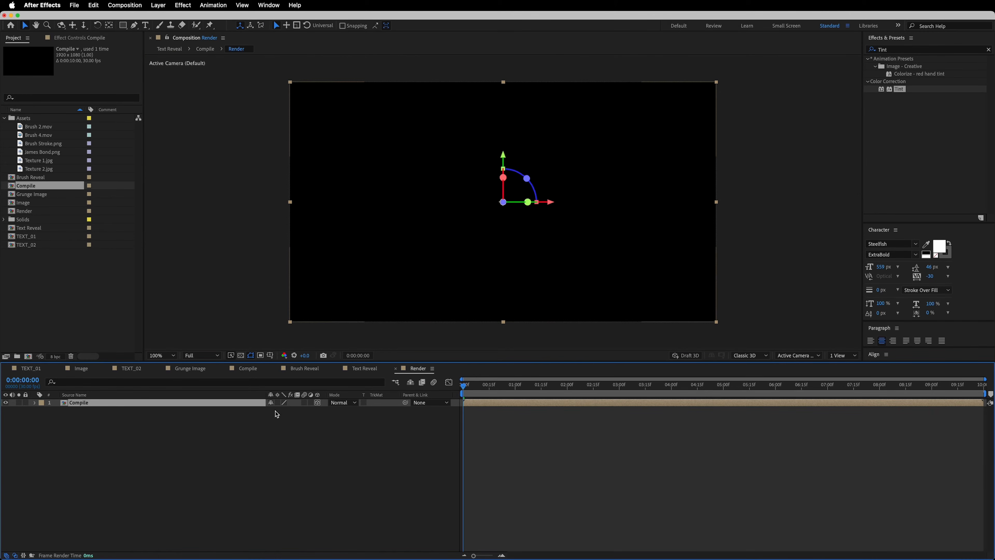
pyautogui.click(277, 403)
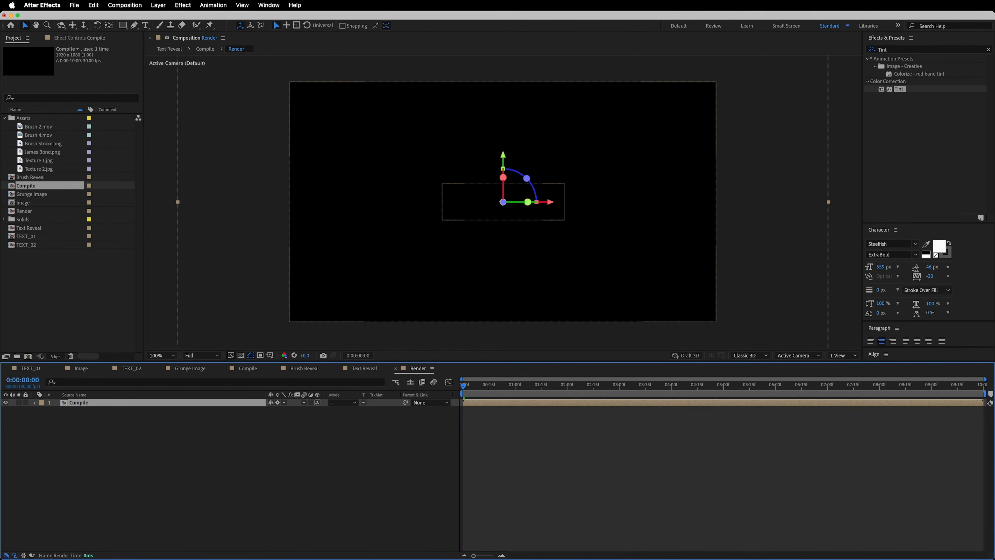
pyautogui.click(236, 449)
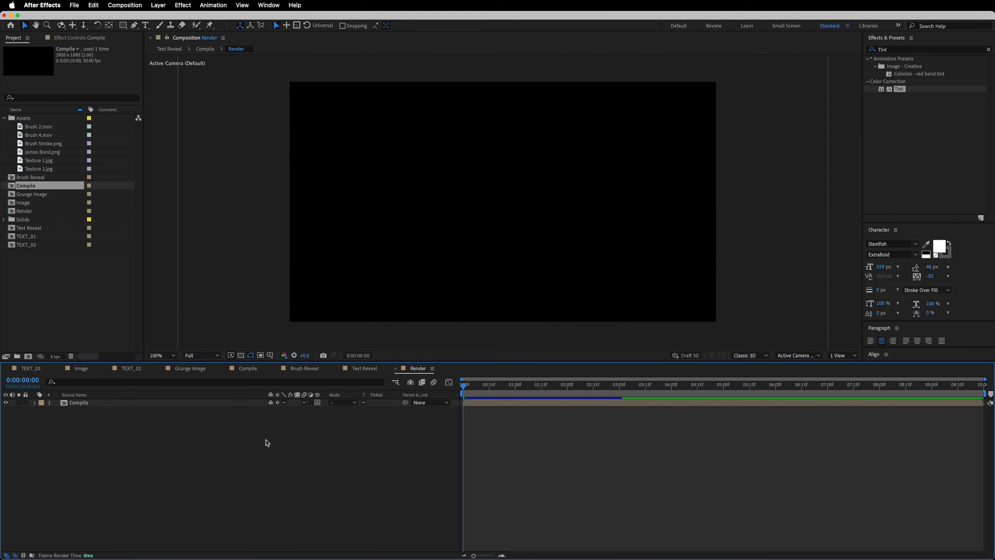
# - Create a new 1920 x 1080, 30 fps, 10-second composition named Transition OUT
pyautogui.click(134, 4)
pyautogui.click(131, 17)
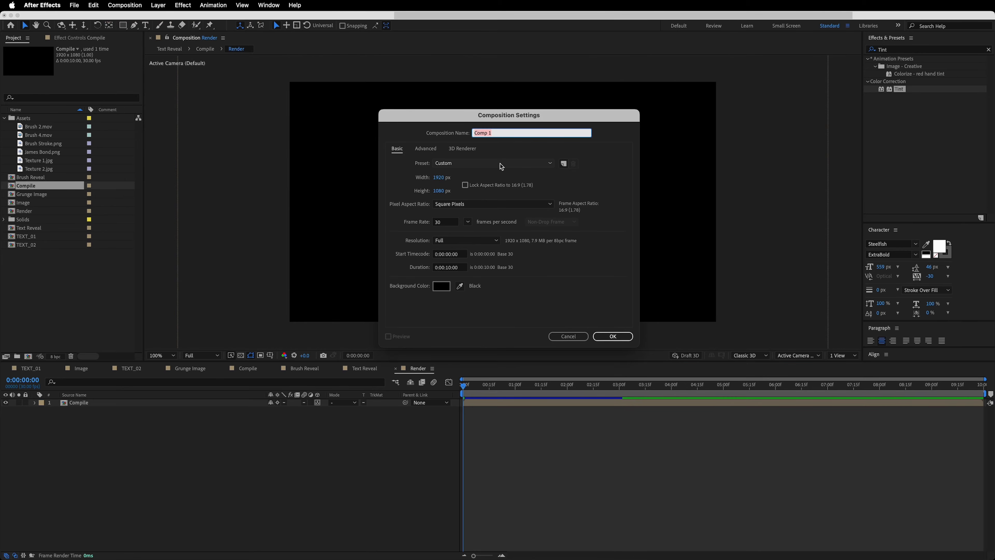
pyautogui.write('Transition OUT')
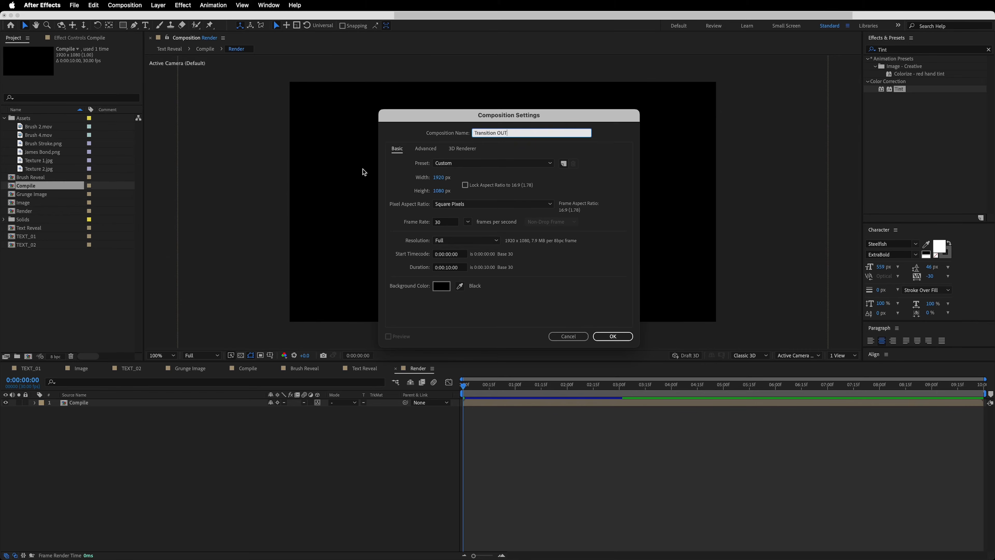
pyautogui.click(612, 336)
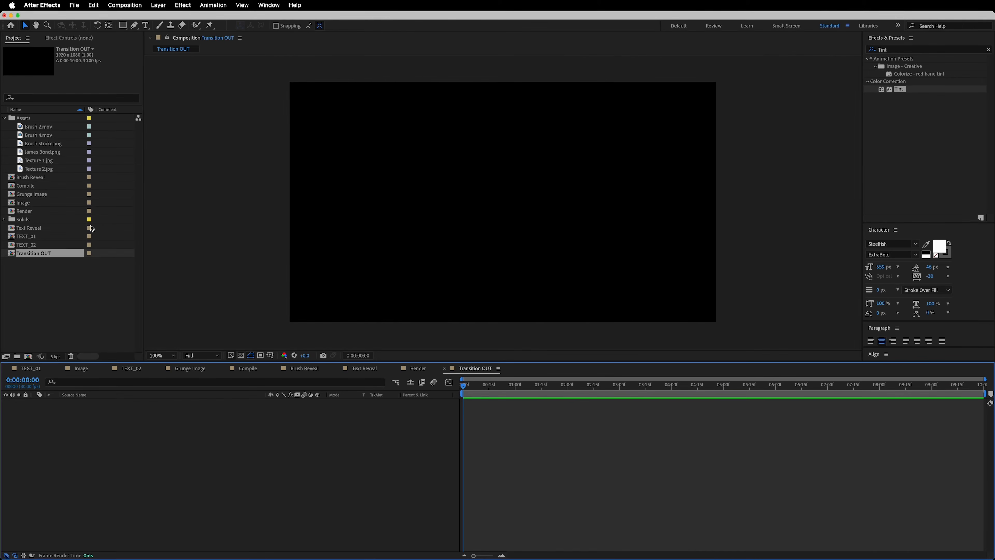
# - Import Brush 1.mov, Brush 3.mov, Brush 5.mov, Brush 6.mov and Brush 7.mov into the Assets project folder
pyautogui.click(28, 118)
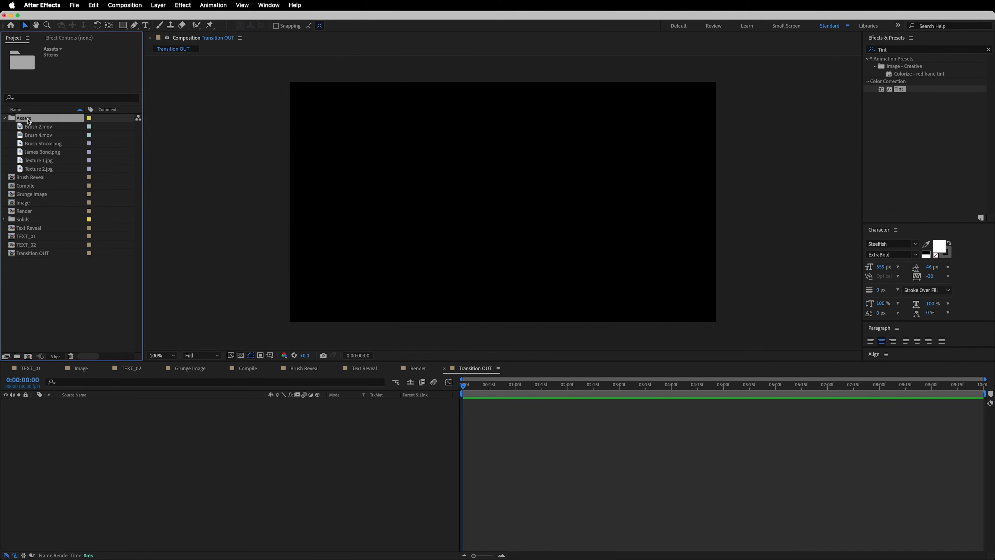
pyautogui.click(78, 4)
pyautogui.moveTo(118, 126)
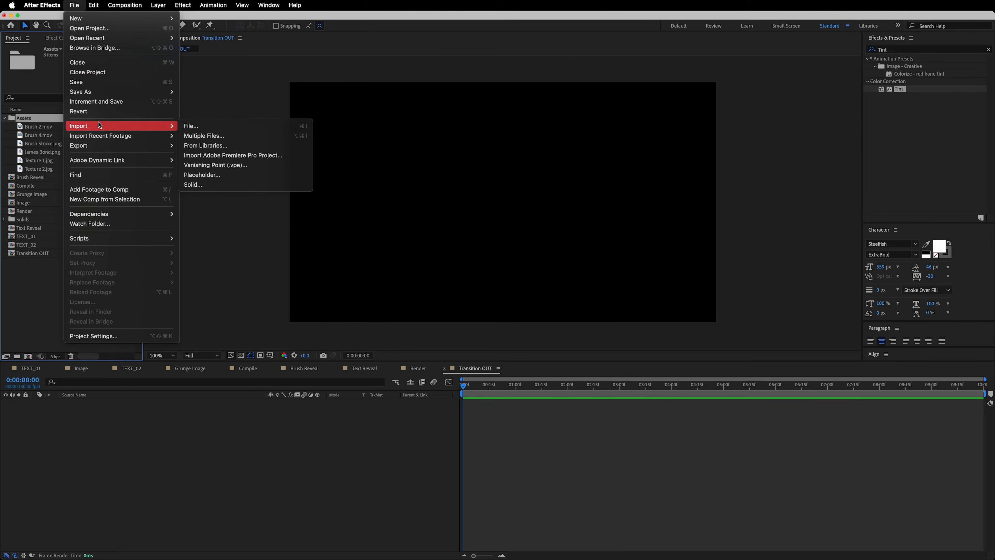
pyautogui.click(200, 129)
pyautogui.moveTo(779, 95)
pyautogui.mouseDown()
pyautogui.moveTo(400, 98)
pyautogui.moveTo(412, 97)
pyautogui.mouseUp()
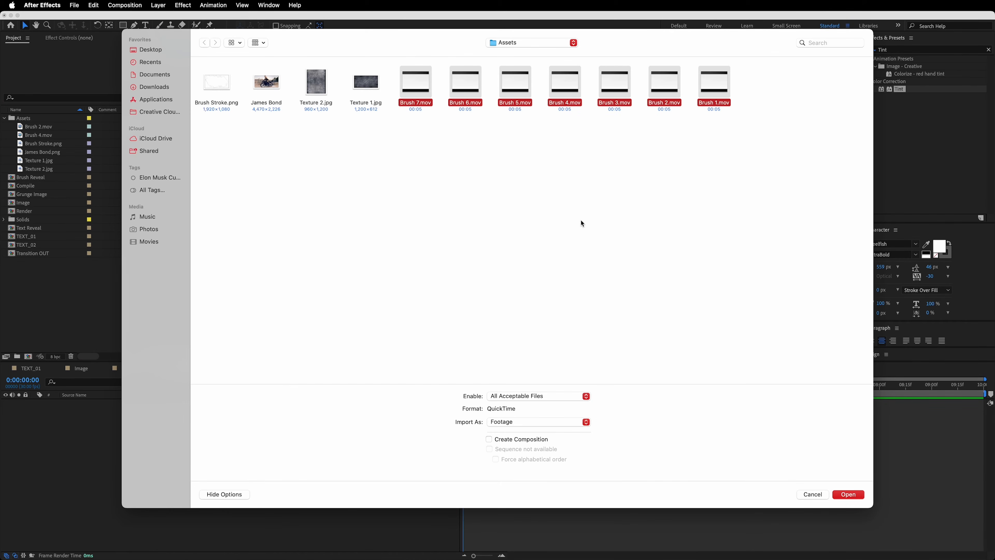
pyautogui.moveTo(575, 159); pyautogui.dragTo(566, 88)
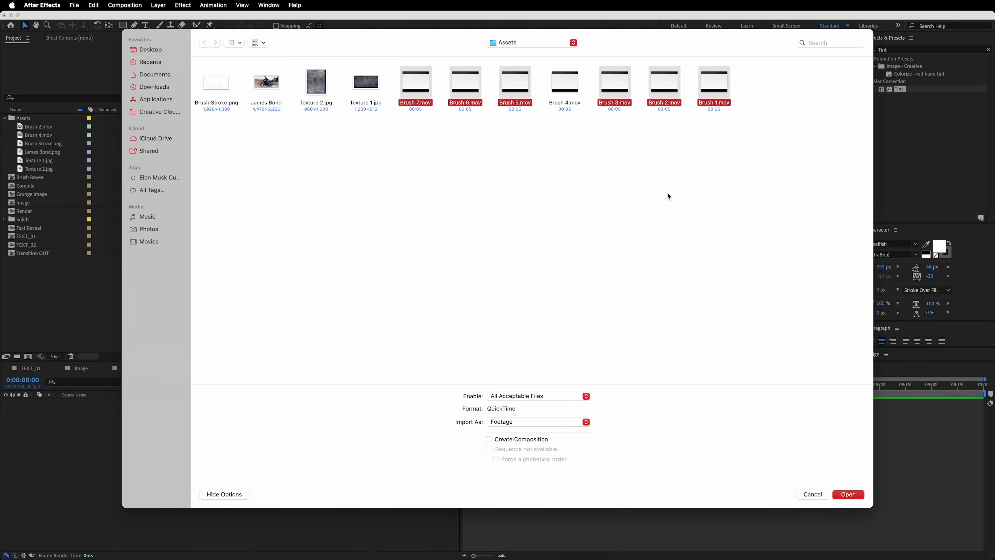
pyautogui.moveTo(664, 192); pyautogui.dragTo(660, 89)
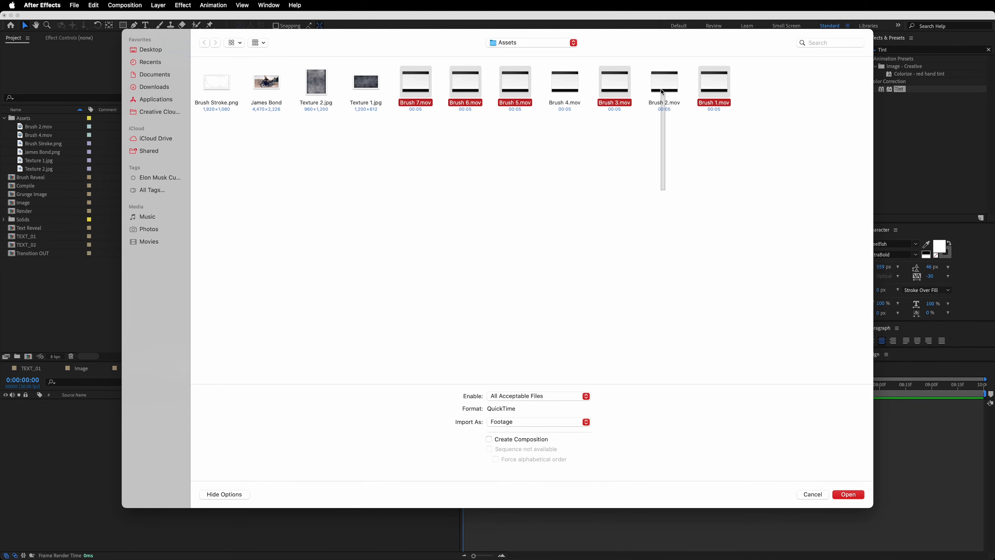
pyautogui.click(858, 497)
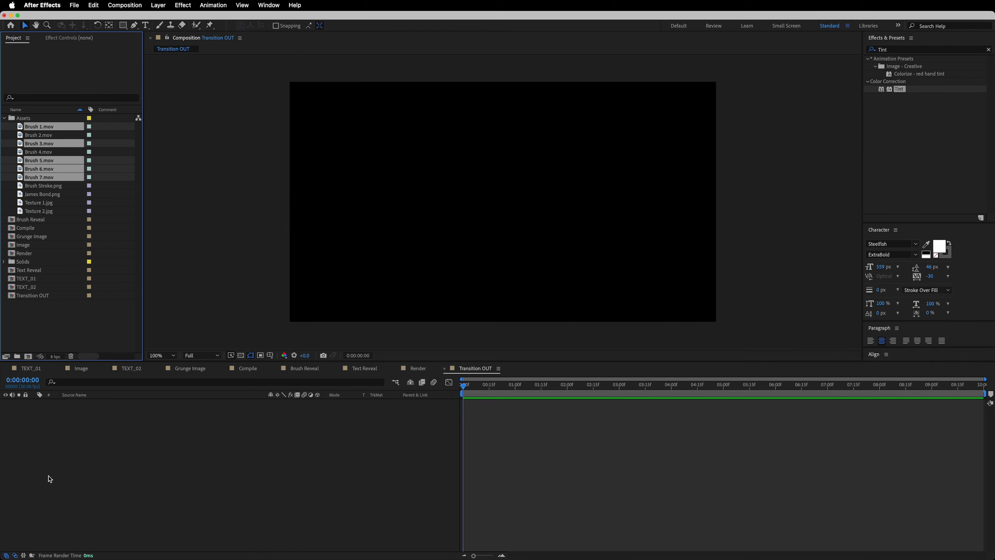
# - Add Brush 1.mov to Transition OUT and place the Transition OUT composition above Compile in Render
pyautogui.click(52, 137)
pyautogui.moveTo(43, 130); pyautogui.dragTo(274, 448)
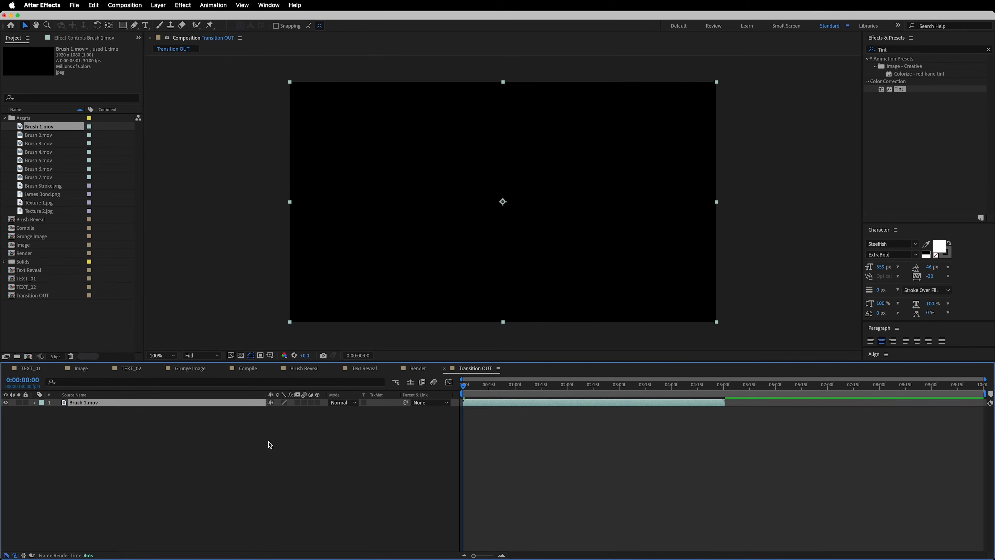
pyautogui.click(419, 370)
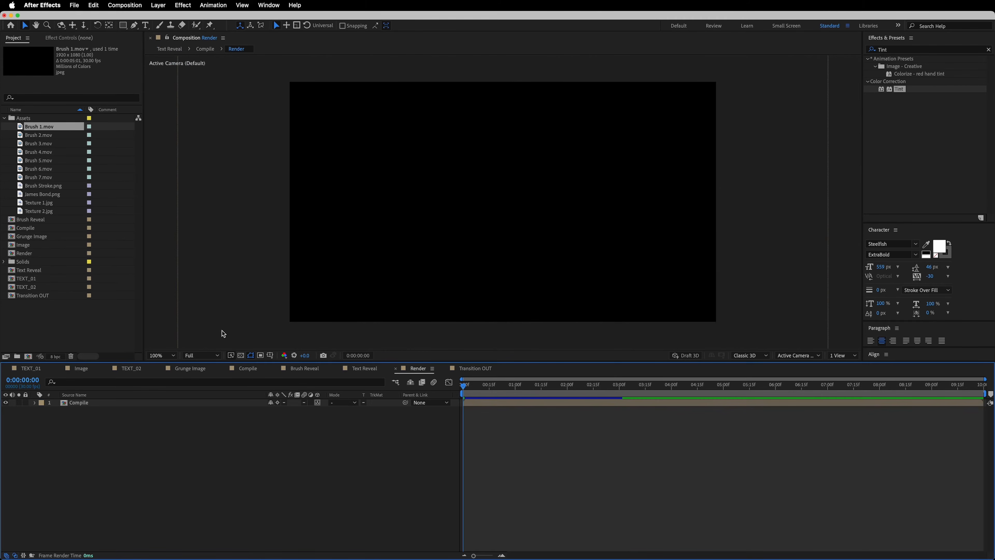
pyautogui.moveTo(42, 299); pyautogui.dragTo(126, 405)
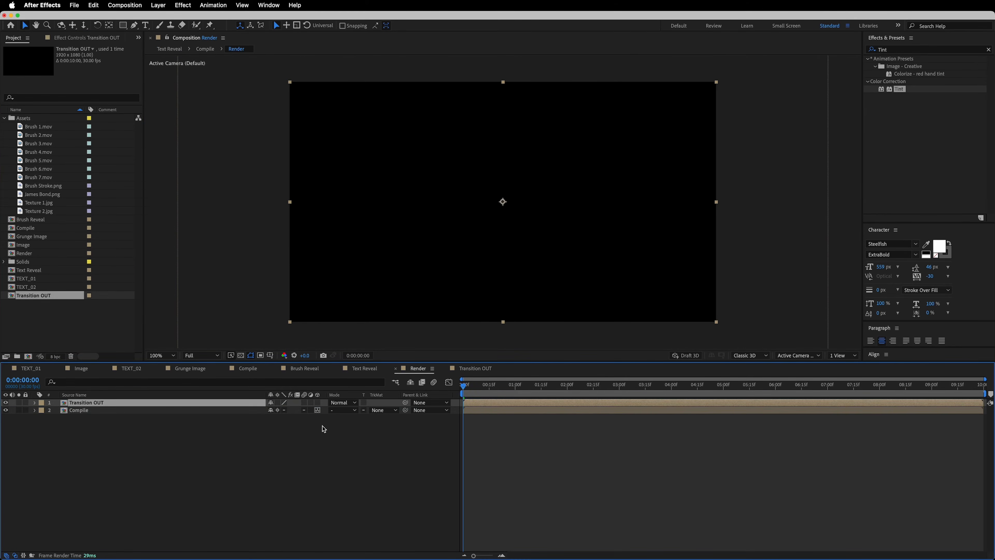
# - Set the blending mode of the Transition OUT layer to Silhouette Luma and preview the result
pyautogui.click(342, 402)
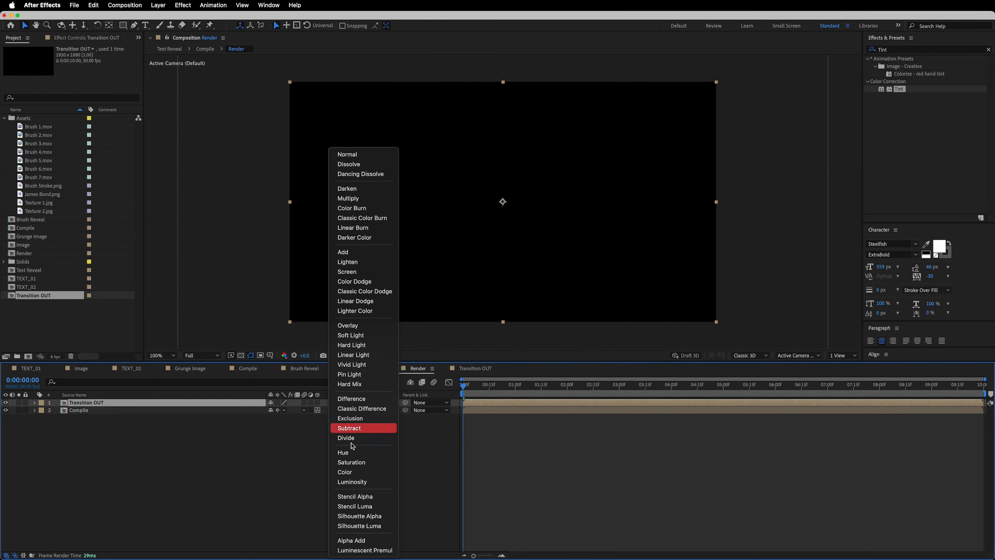
pyautogui.click(373, 526)
pyautogui.press('space')
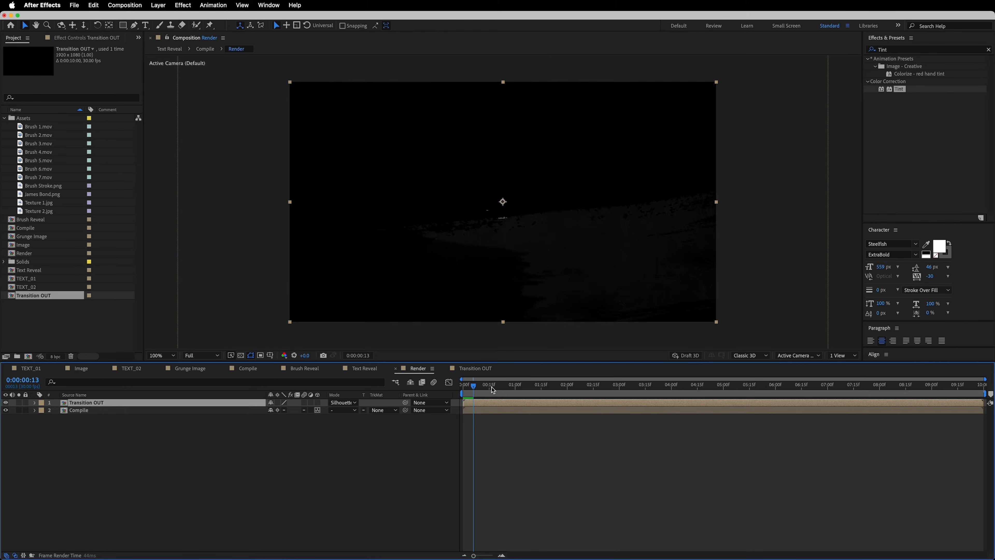
# - Move the Transition OUT layer in Render to start at about 0:00:02:05 and check the title at 0:00:00:23
pyautogui.moveTo(502, 399); pyautogui.dragTo(703, 403)
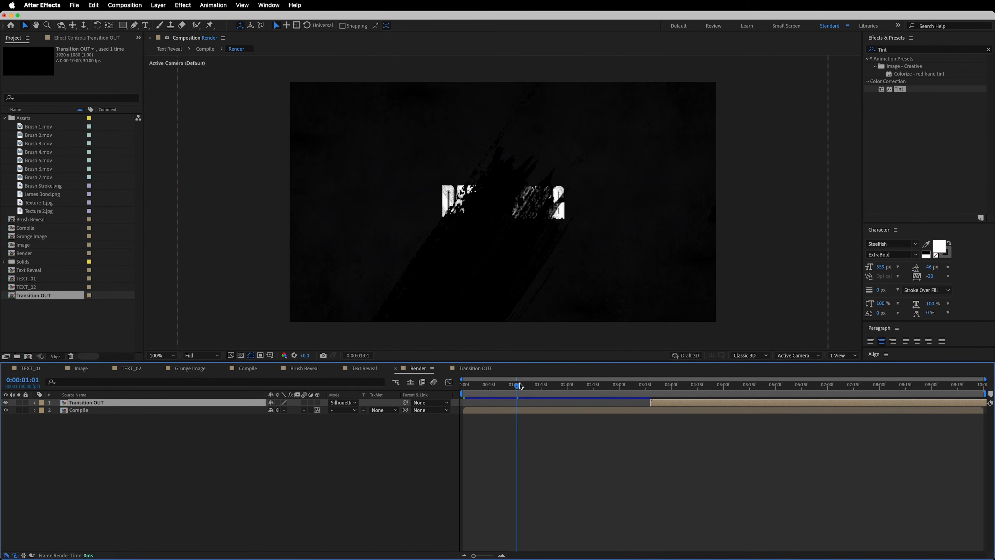
pyautogui.press('space')
pyautogui.click(580, 387)
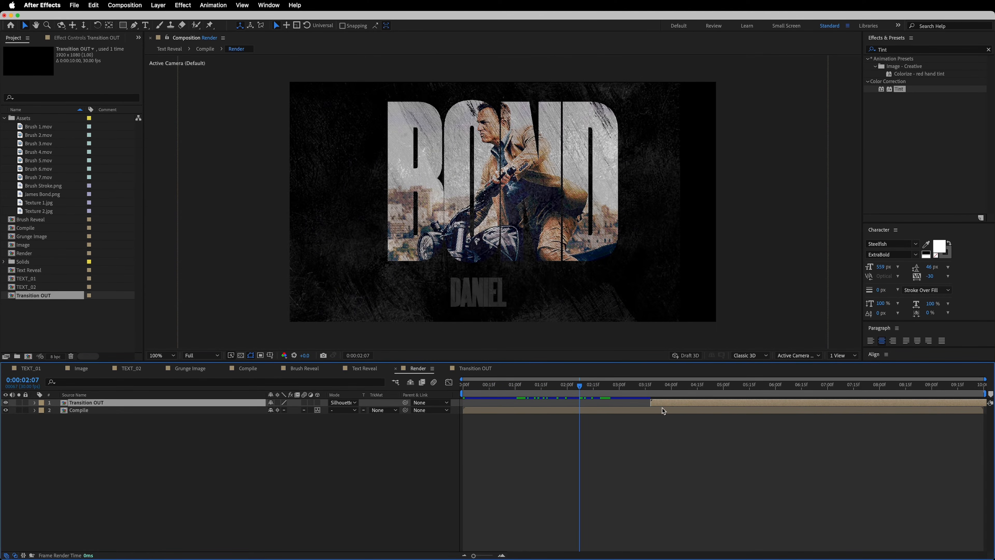
pyautogui.moveTo(666, 403); pyautogui.dragTo(503, 388)
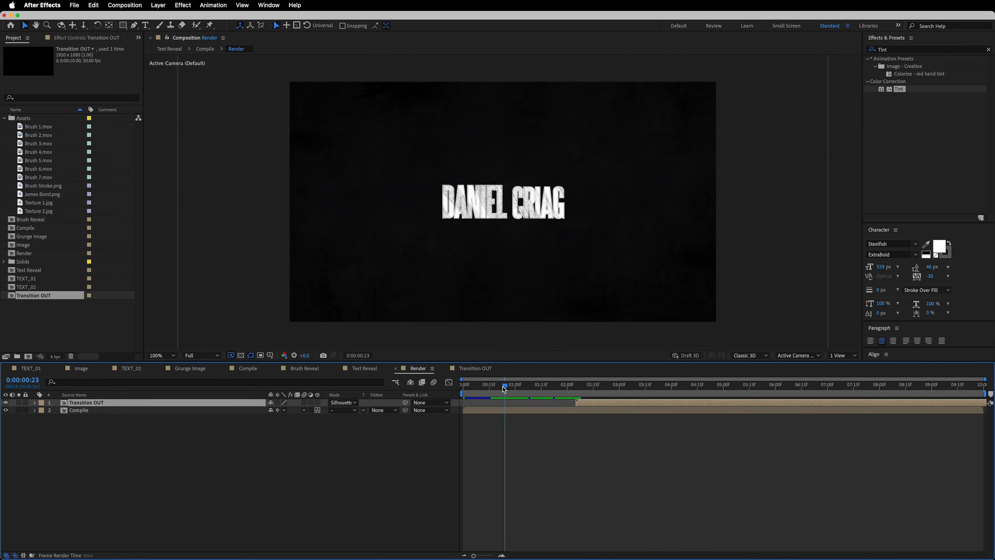
pyautogui.click(255, 464)
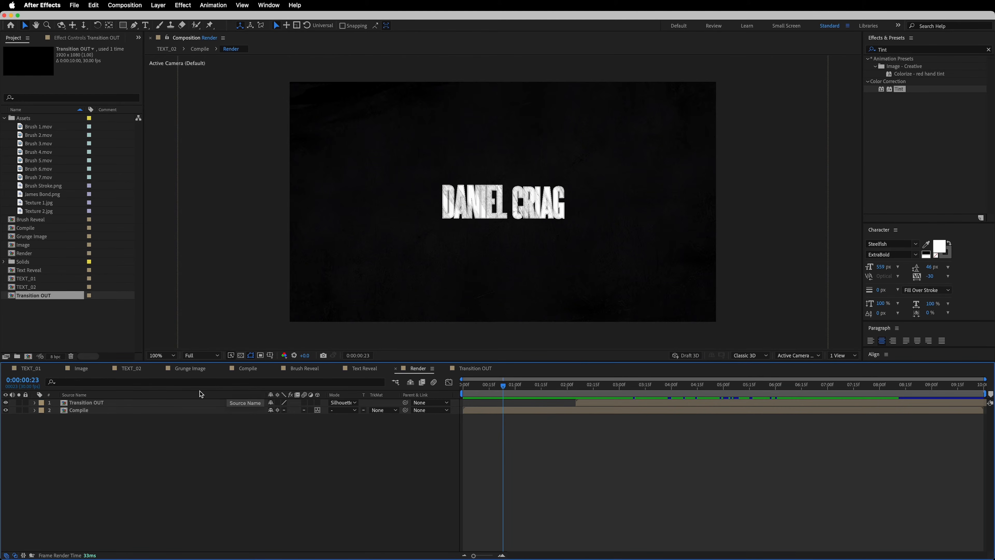
# - In TEXT_02, set the stroke order of the DANIEL CRIAG text layer to Fill Over Stroke
pyautogui.click(136, 375)
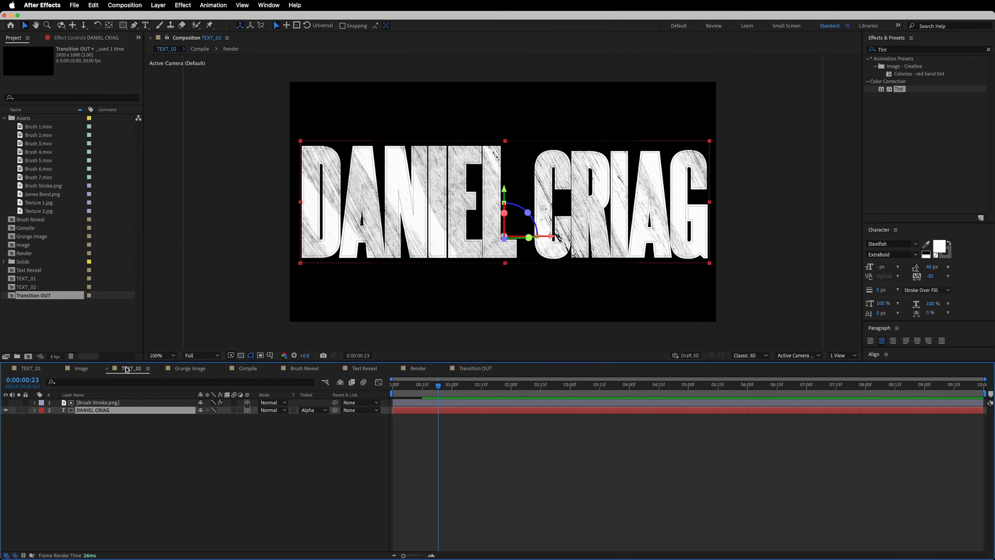
pyautogui.click(926, 290)
pyautogui.click(924, 299)
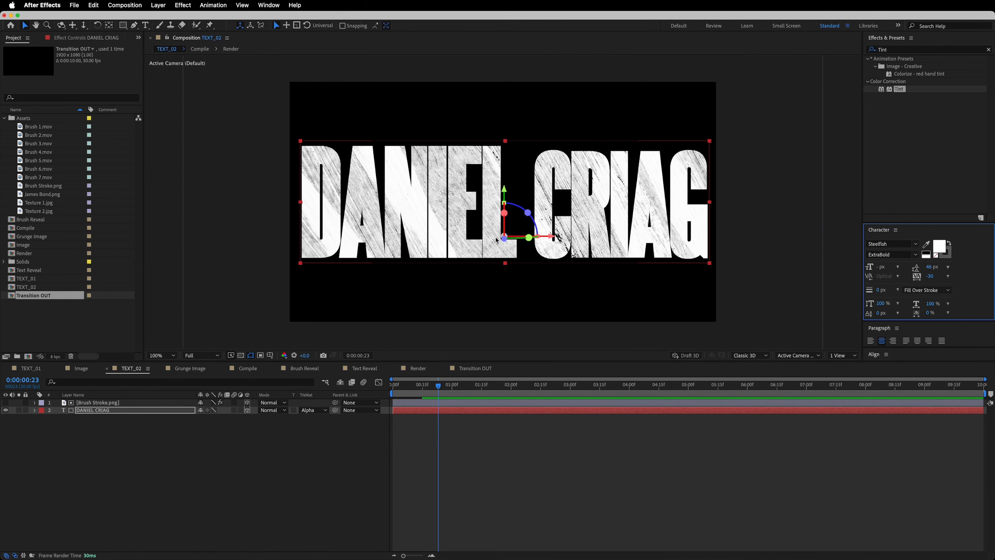
pyautogui.click(222, 466)
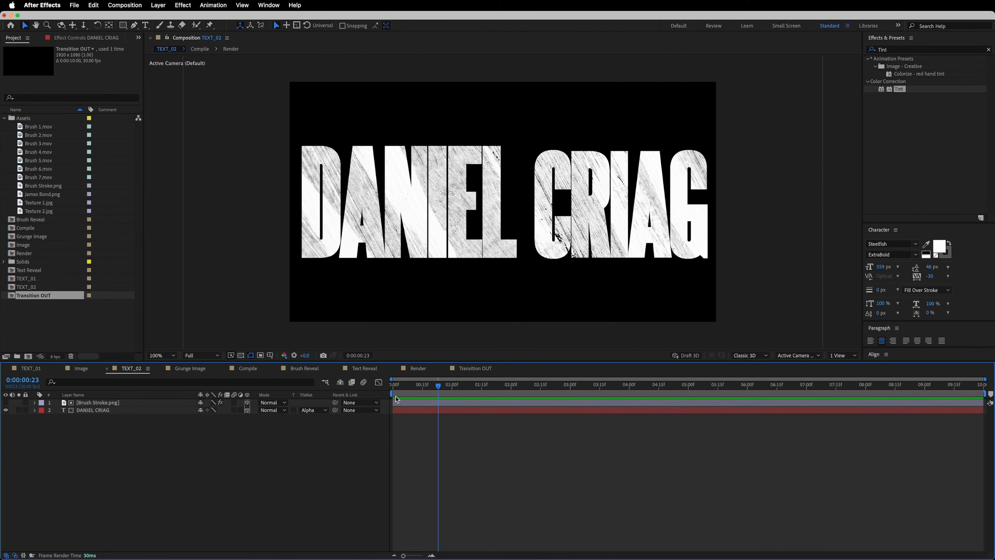
# - Create a new 1920 x 1080, 30 fps composition named Multiple Brush Strokes
pyautogui.click(416, 373)
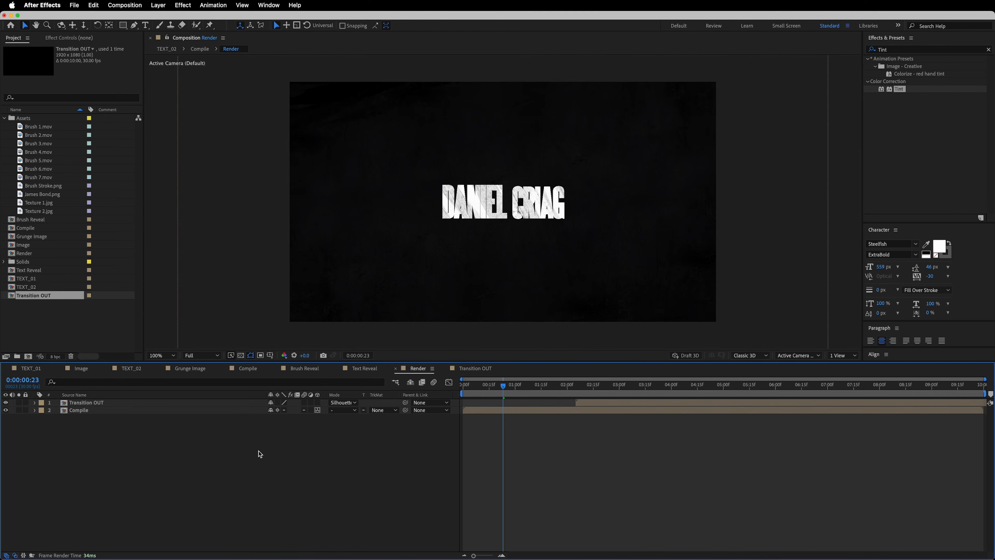
pyautogui.click(123, 5)
pyautogui.click(133, 14)
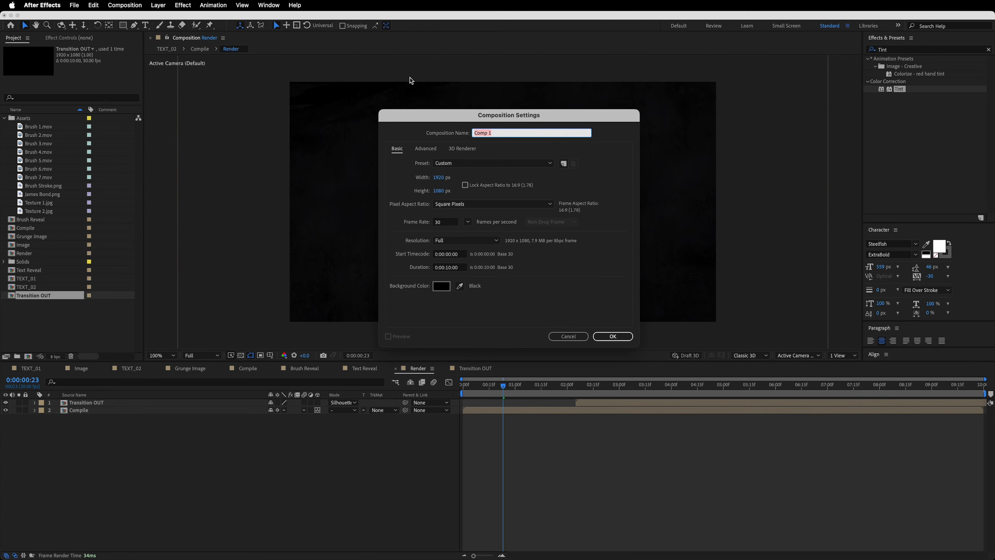
pyautogui.write('Multiple Brush Strokes')
pyautogui.press('Return')
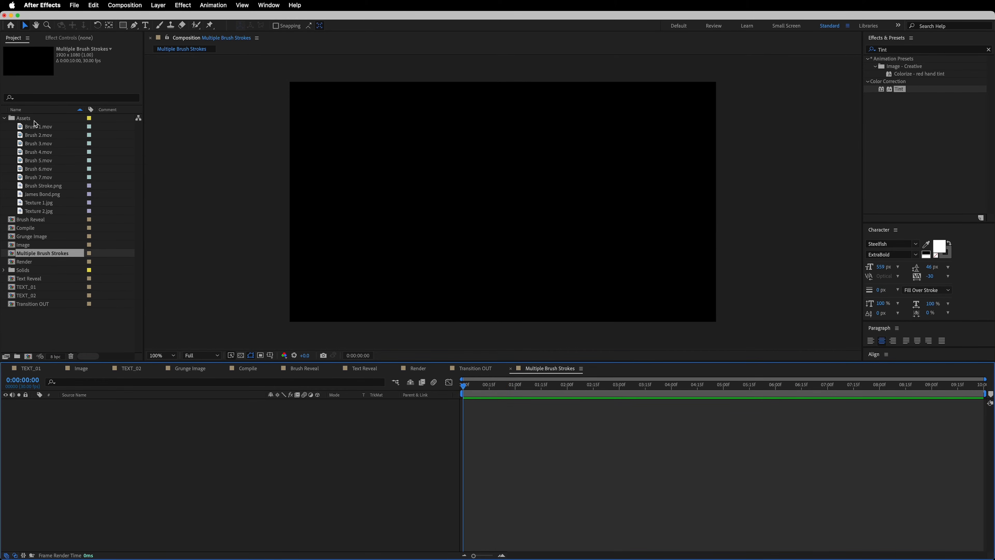
# - Add all seven brush clips, Brush 1.mov through Brush 7.mov, to the Multiple Brush Strokes composition
pyautogui.click(40, 128)
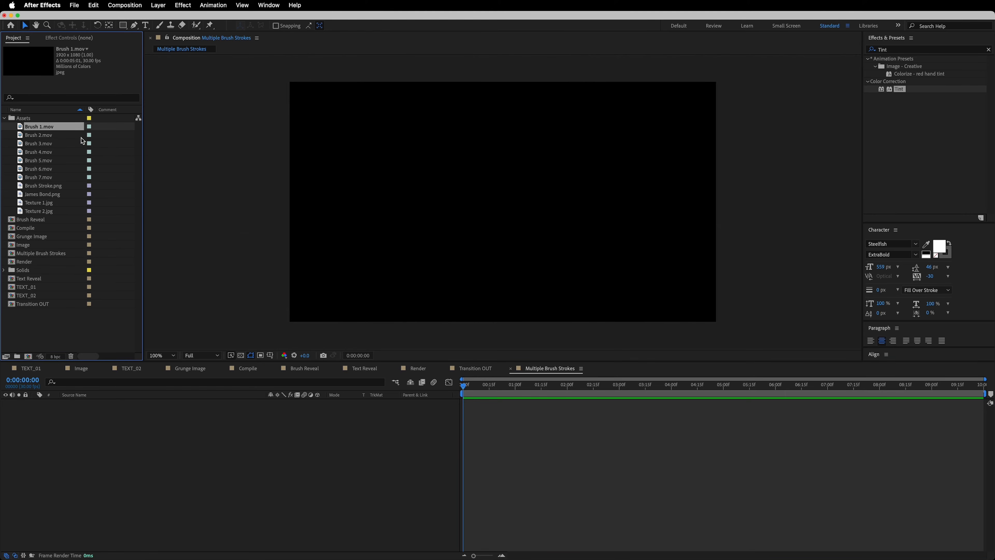
pyautogui.keyDown('shift'); pyautogui.click(46, 179); pyautogui.keyUp('shift')
pyautogui.moveTo(42, 181)
pyautogui.mouseDown()
pyautogui.moveTo(218, 522)
pyautogui.moveTo(176, 503)
pyautogui.moveTo(111, 400)
pyautogui.mouseUp()
pyautogui.click(177, 502)
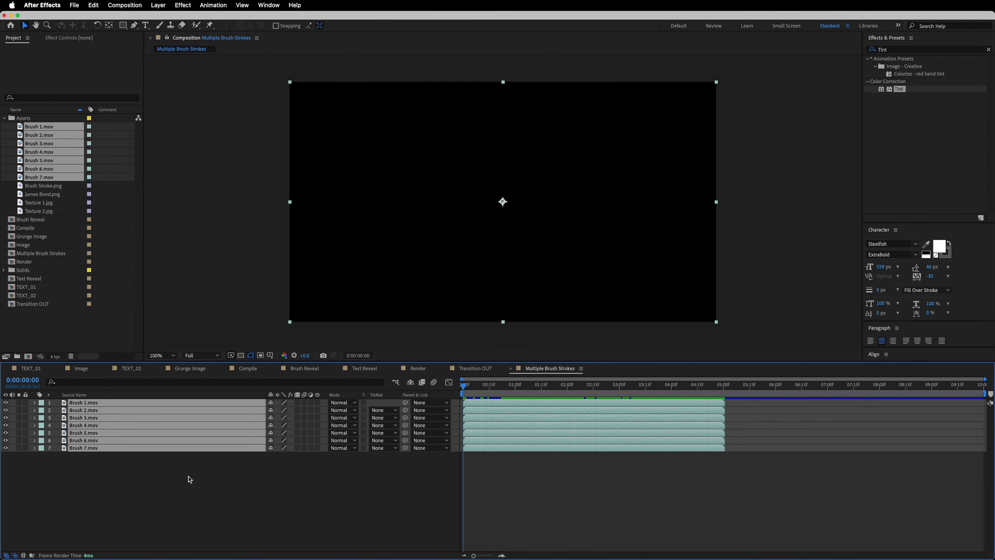
# - Duplicate the seven brush layers three times, moving each duplicated set together above the others to make 28 layers
pyautogui.press('super+d')
pyautogui.moveTo(121, 422)
pyautogui.mouseDown()
pyautogui.moveTo(153, 404)
pyautogui.moveTo(100, 418)
pyautogui.moveTo(97, 410)
pyautogui.moveTo(158, 414)
pyautogui.mouseUp()
pyautogui.press('super+d')
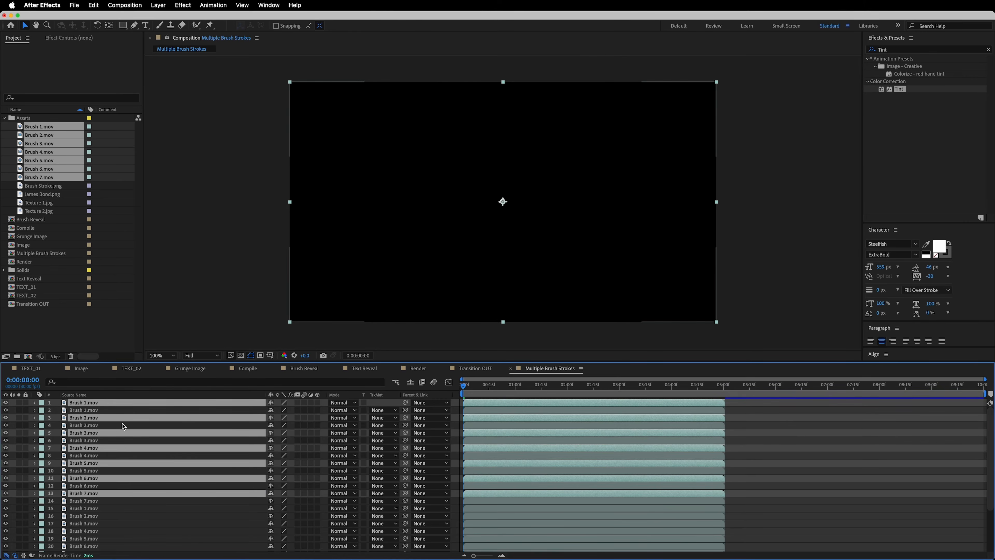
pyautogui.press('super+d')
pyautogui.moveTo(117, 417); pyautogui.dragTo(120, 406)
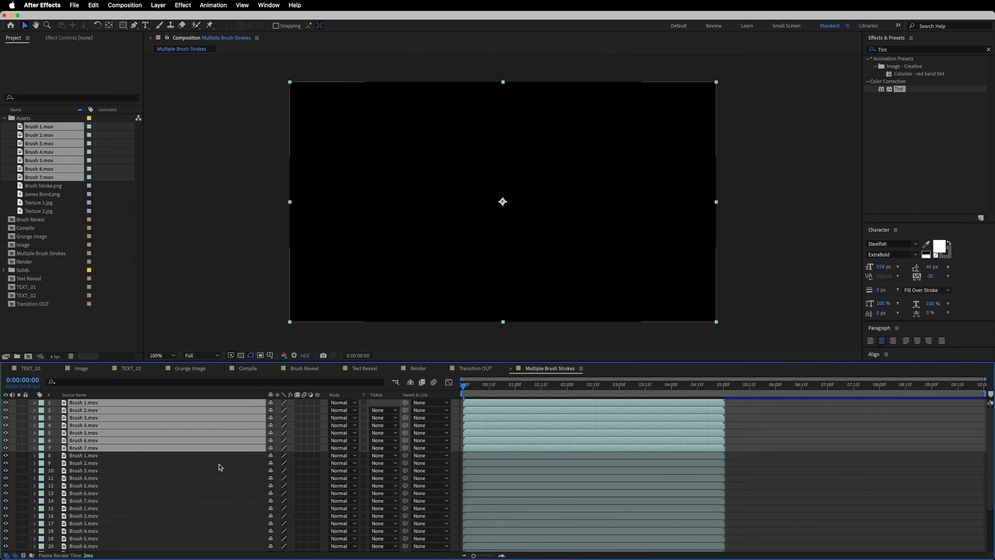
# - Set the blending mode of all brush layers in Multiple Brush Strokes to Overlay
pyautogui.press('super+a')
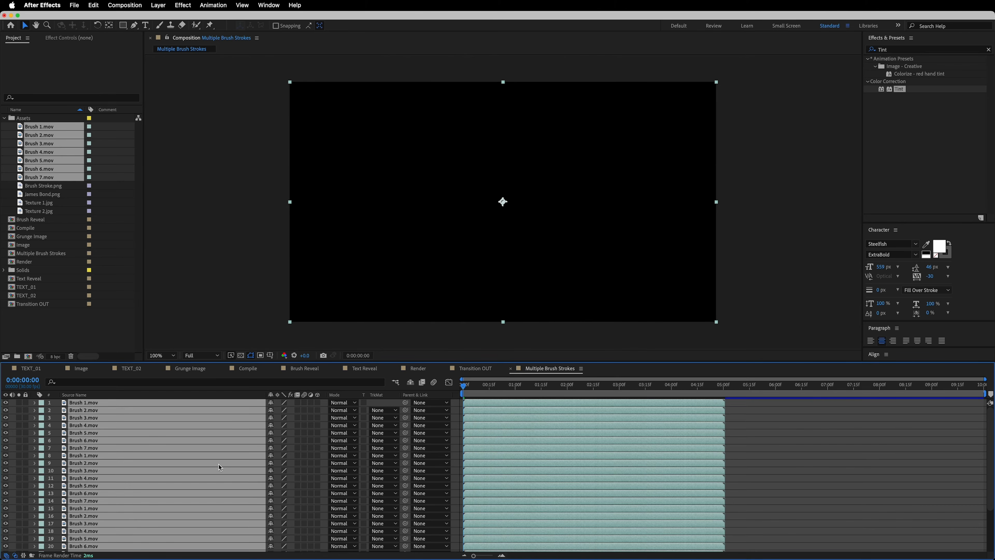
pyautogui.click(350, 404)
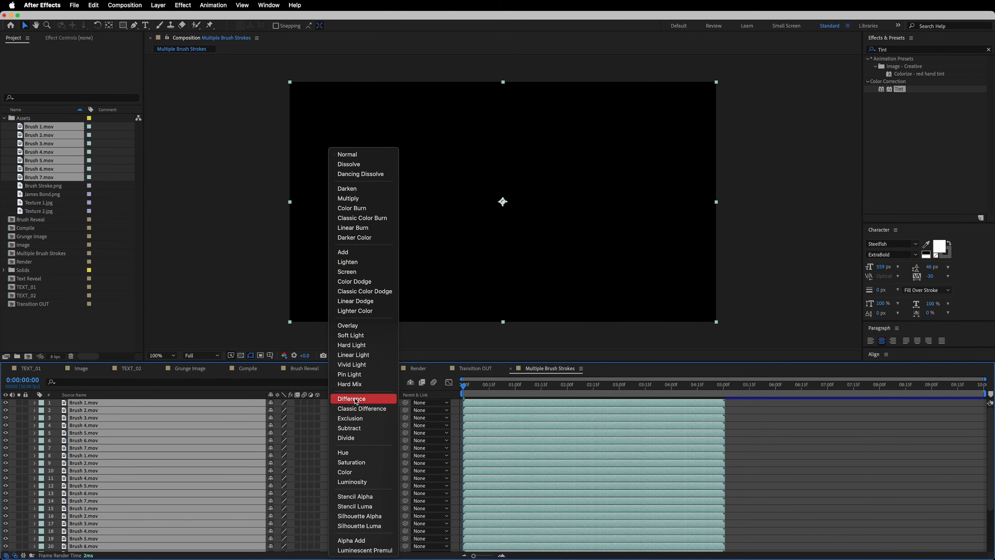
pyautogui.click(224, 478)
pyautogui.hotkey('alt', 'shift', 'o')
# - Set the opacity of all brush layers to 15%, then collapse the property and deselect the layers
pyautogui.press('t')
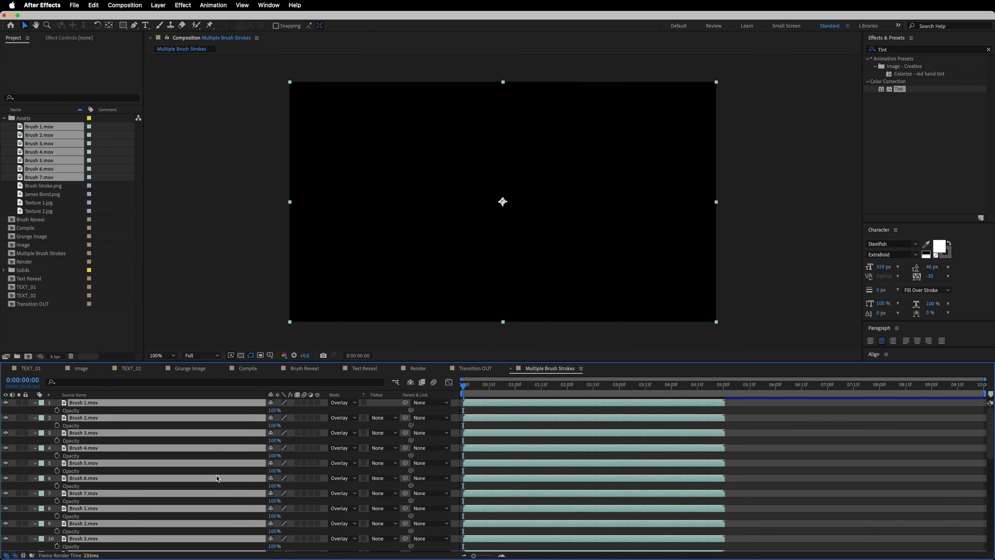
pyautogui.click(274, 410)
pyautogui.write('15')
pyautogui.press('Return')
pyautogui.press('t')
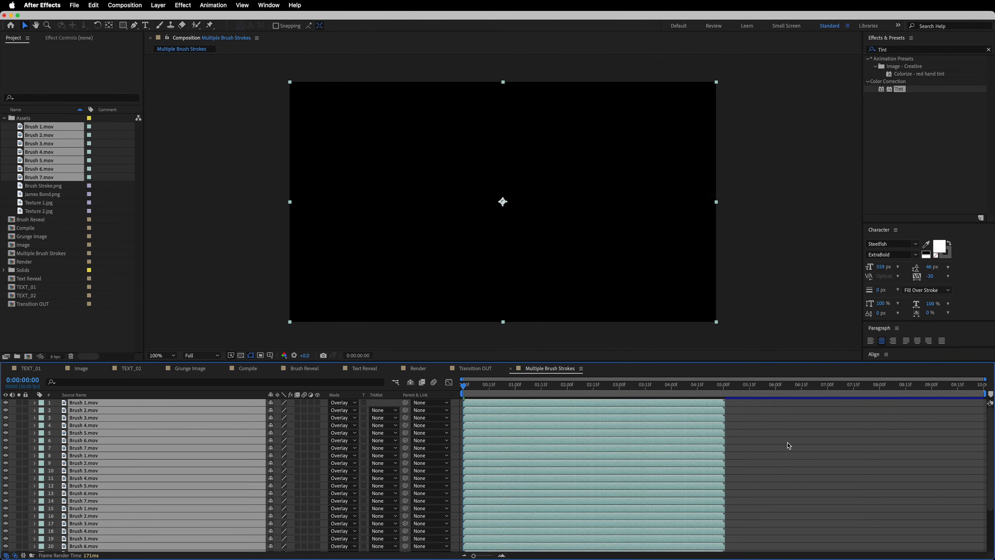
pyautogui.click(783, 444)
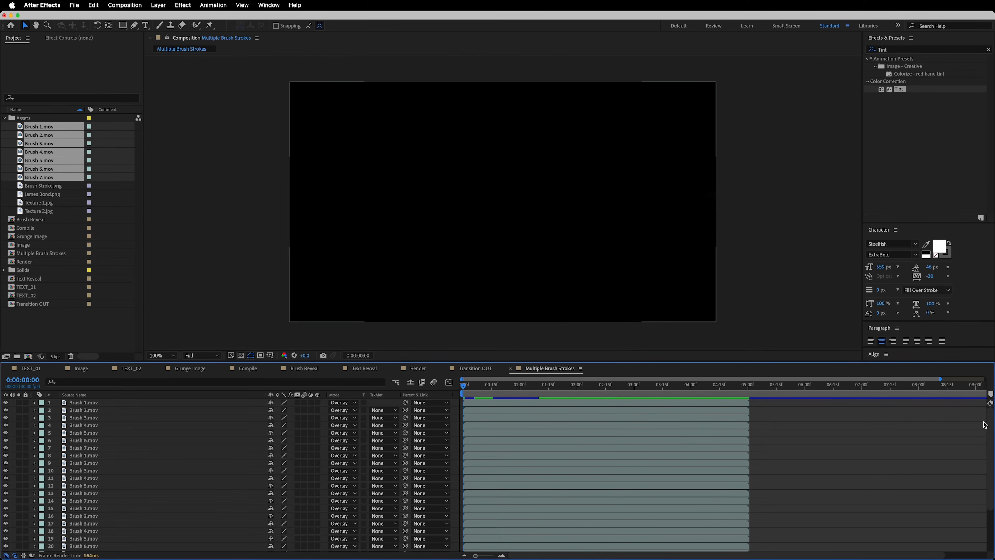
# - Stagger the lowest brush layers so layer 27 starts at 0:00:00:15, layer 26 at 0:00:01:00 and layer 25 at 0:00:01:15
pyautogui.moveTo(988, 426); pyautogui.dragTo(985, 484)
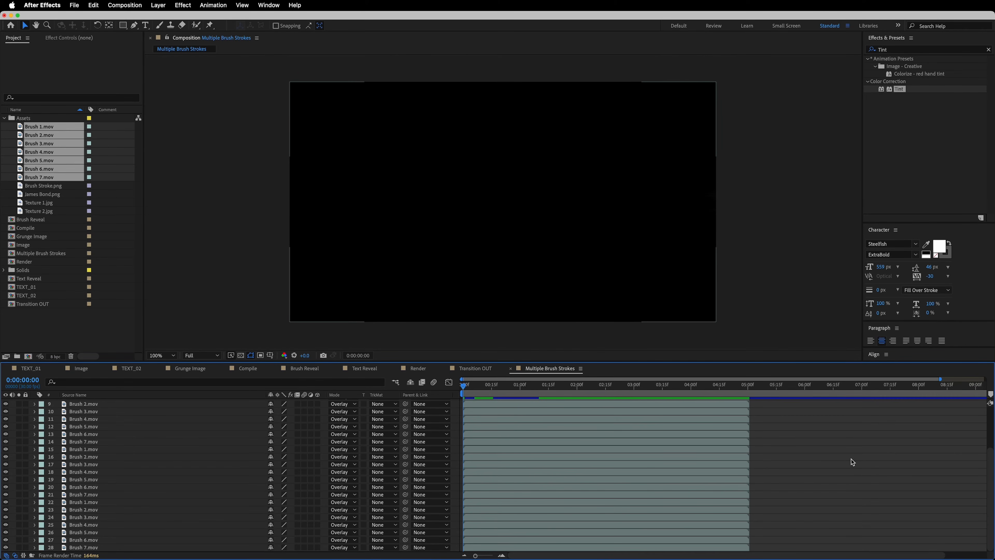
pyautogui.click(472, 541)
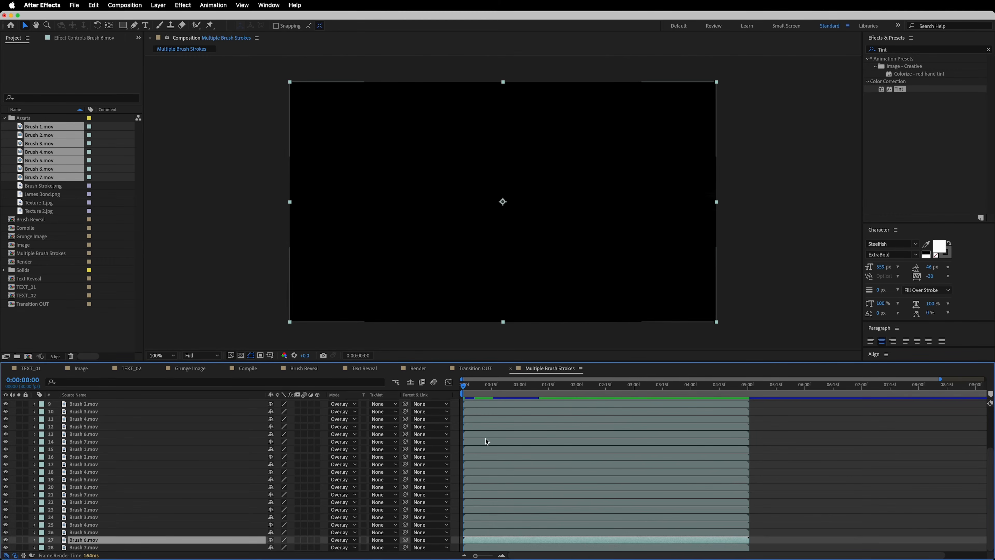
pyautogui.click(490, 393)
pyautogui.moveTo(491, 396); pyautogui.dragTo(492, 396)
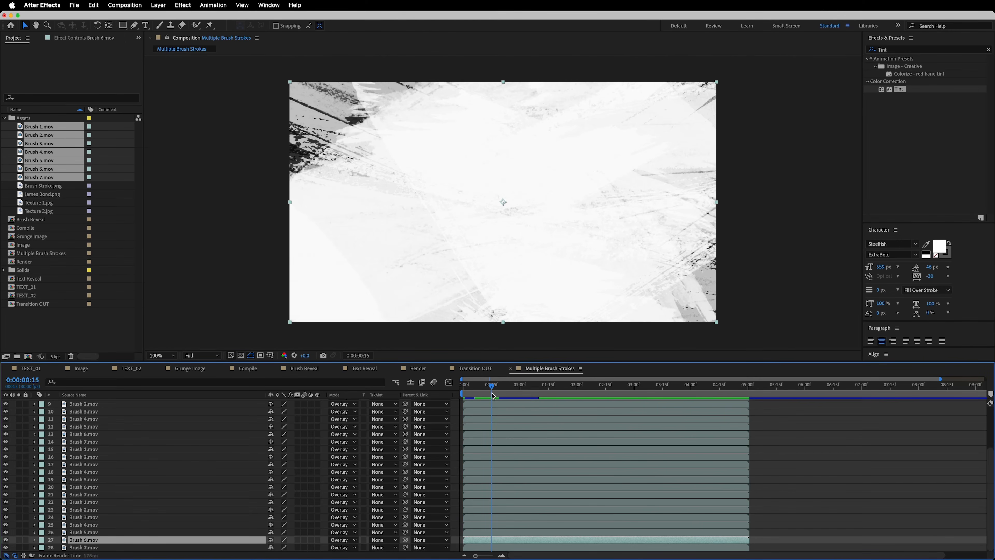
pyautogui.moveTo(496, 540); pyautogui.dragTo(524, 547)
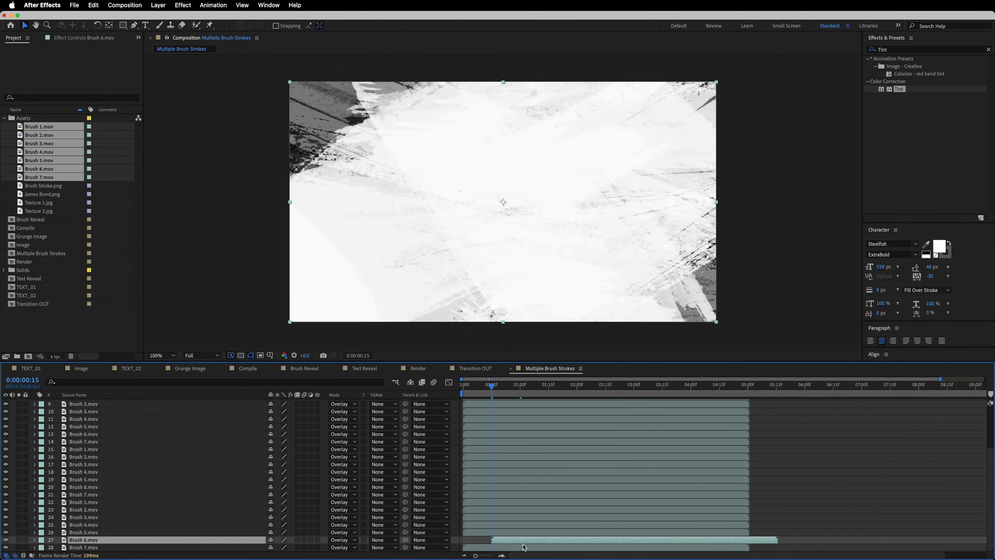
pyautogui.click(489, 532)
pyautogui.click(520, 390)
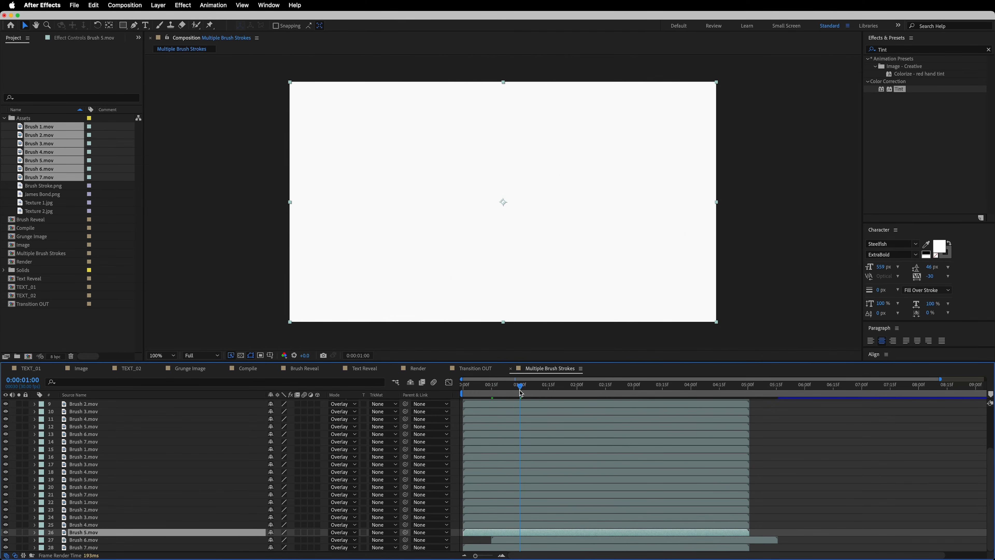
pyautogui.moveTo(489, 532); pyautogui.dragTo(544, 538)
pyautogui.moveTo(526, 389); pyautogui.dragTo(548, 392)
pyautogui.moveTo(523, 525); pyautogui.dragTo(586, 527)
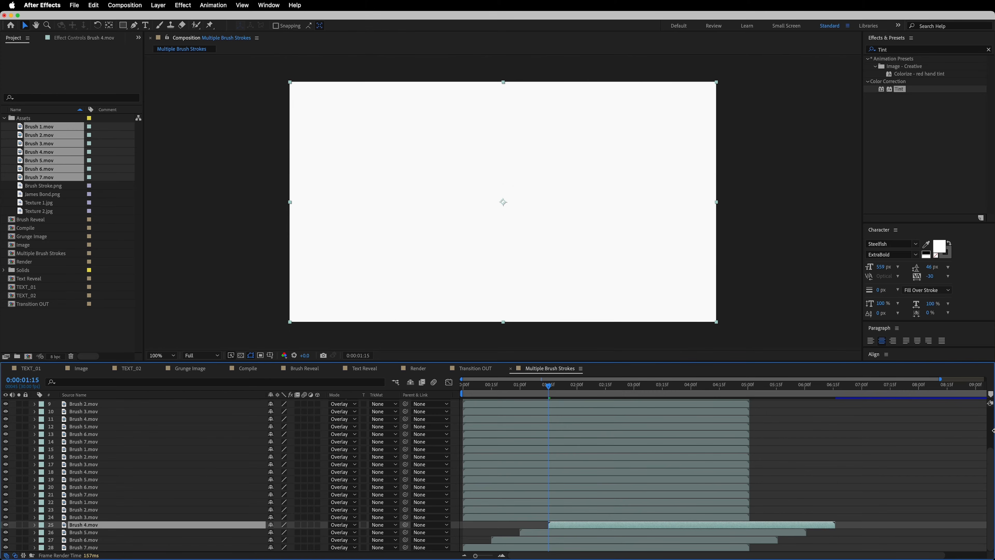
# - Continue staggering the brush layers upward from layer 24 to layer 9, offsetting each start by 15 frames
pyautogui.moveTo(762, 361); pyautogui.dragTo(762, 237)
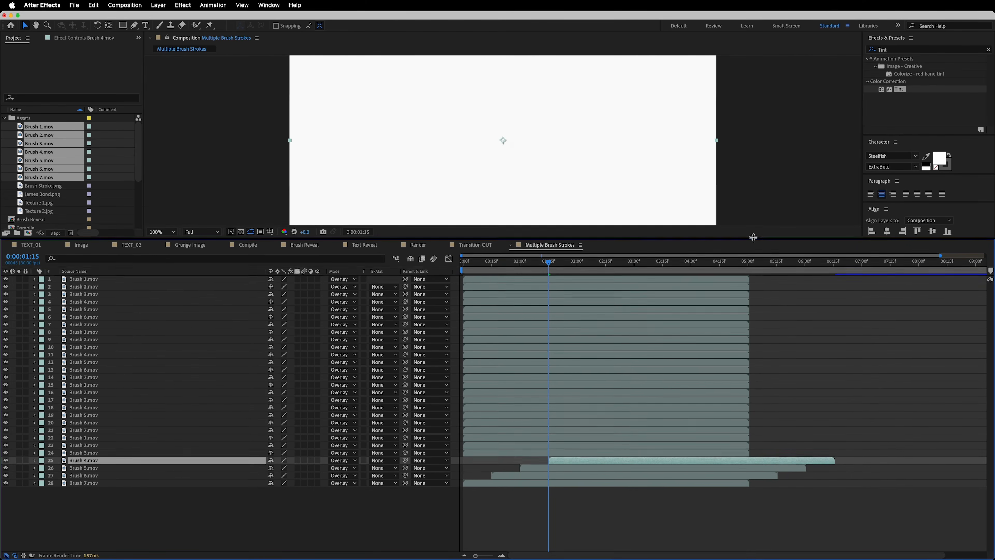
pyautogui.click(403, 522)
pyautogui.click(576, 267)
pyautogui.moveTo(520, 451); pyautogui.dragTo(633, 450)
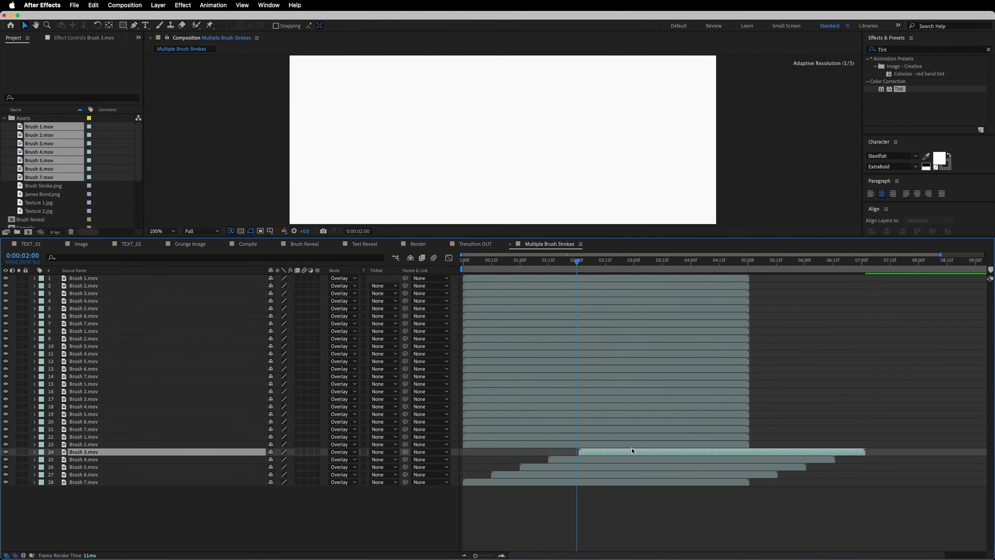
pyautogui.click(606, 265)
pyautogui.moveTo(513, 441)
pyautogui.mouseDown()
pyautogui.moveTo(656, 454)
pyautogui.moveTo(660, 437)
pyautogui.mouseUp()
pyautogui.click(634, 266)
pyautogui.click(747, 265)
pyautogui.moveTo(482, 406); pyautogui.dragTo(766, 406)
pyautogui.click(861, 266)
pyautogui.moveTo(473, 353); pyautogui.dragTo(948, 353)
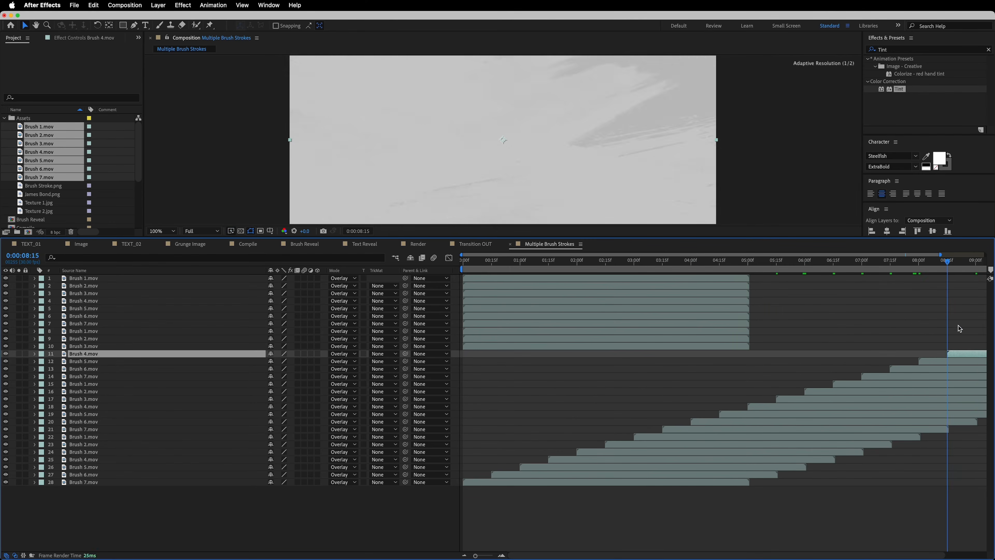
pyautogui.moveTo(940, 255); pyautogui.dragTo(985, 255)
pyautogui.moveTo(470, 338); pyautogui.dragTo(967, 338)
# - Set the duration of the Multiple Brush Strokes composition to 0:00:20:00
pyautogui.press('super+k')
pyautogui.click(444, 269)
pyautogui.write('2000')
pyautogui.press('Return')
# - Stagger the remaining upper brush layers at 15-frame intervals, with the topmost Brush 1.mov starting at 0:00:13:15
pyautogui.moveTo(510, 331); pyautogui.dragTo(770, 331)
pyautogui.moveTo(509, 324); pyautogui.dragTo(783, 323)
pyautogui.moveTo(509, 300); pyautogui.dragTo(822, 300)
pyautogui.moveTo(509, 278); pyautogui.dragTo(861, 278)
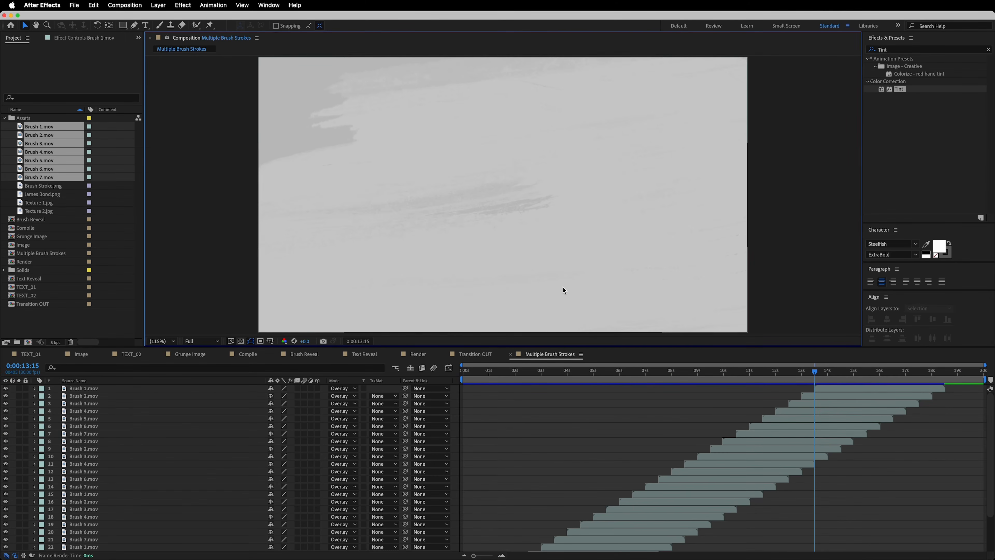
# - Place the Multiple Brush Strokes composition above Transition OUT in Render
pyautogui.click(414, 355)
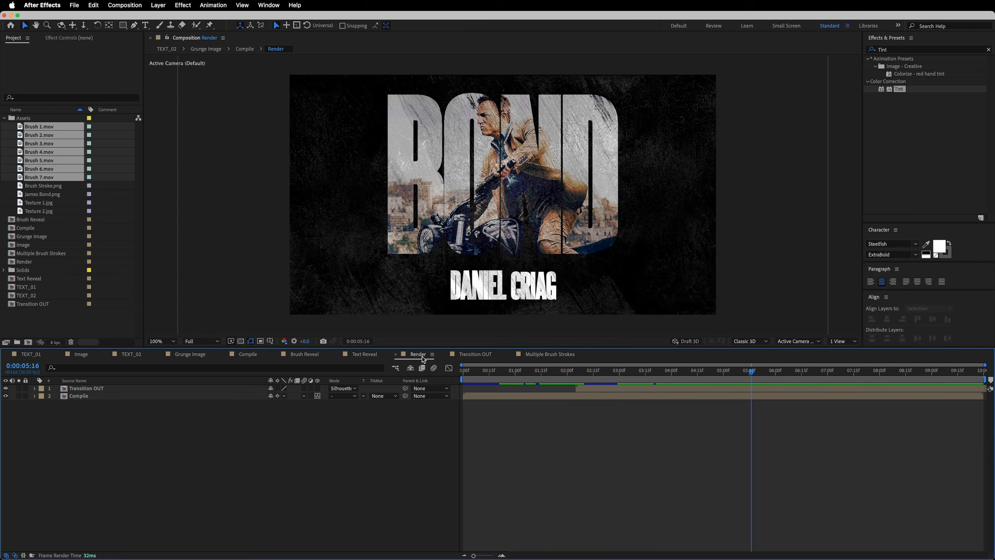
pyautogui.click(45, 271)
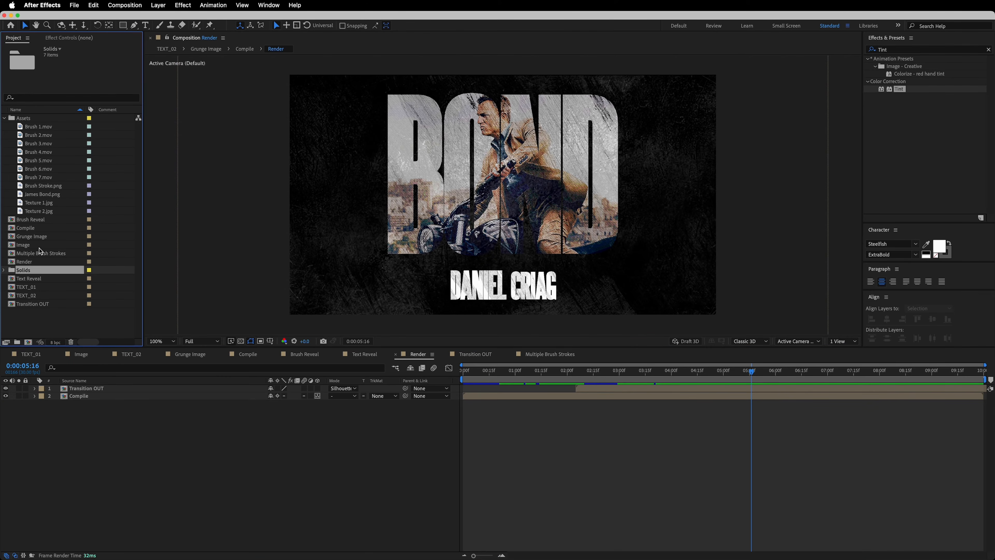
pyautogui.moveTo(39, 254)
pyautogui.mouseDown()
pyautogui.moveTo(249, 299)
pyautogui.moveTo(108, 387)
pyautogui.mouseUp()
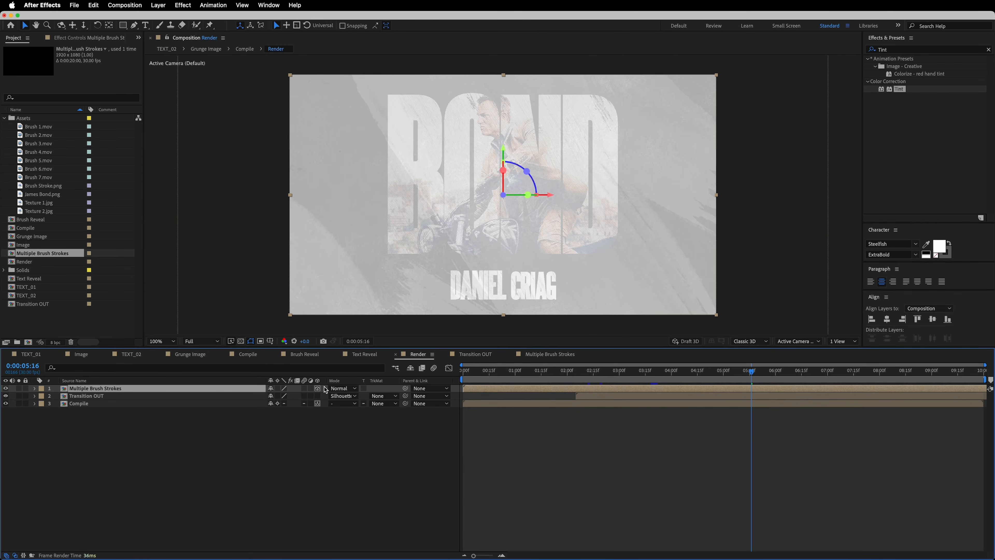
# - Set the Multiple Brush Strokes layer's blending mode to Overlay and its opacity to 15%
pyautogui.click(341, 388)
pyautogui.click(356, 328)
pyautogui.press('t')
pyautogui.click(275, 396)
pyautogui.write('15')
pyautogui.press('Return')
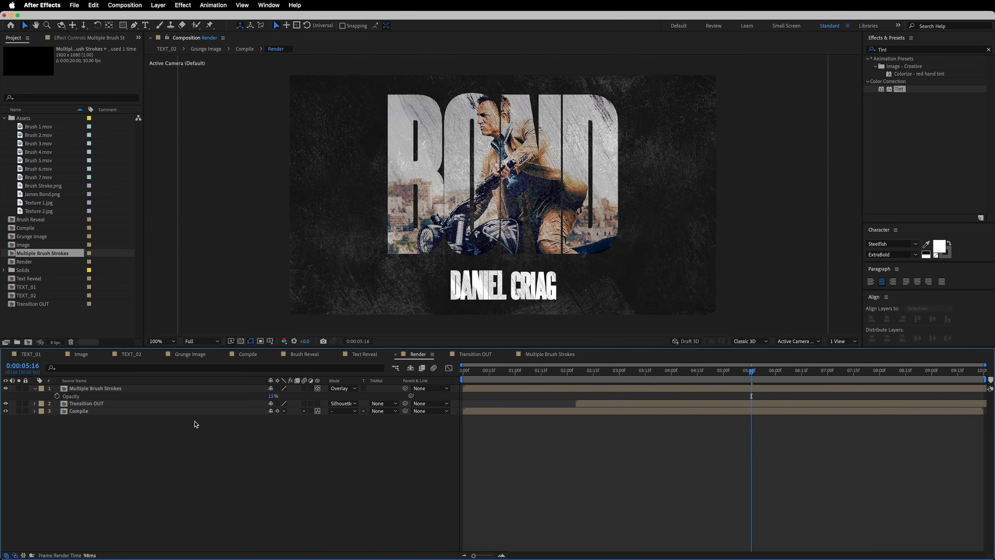
# - Apply the Curves effect to Multiple Brush Strokes and pull the RGB curve down strongly to crush the dark tones
pyautogui.click(899, 50)
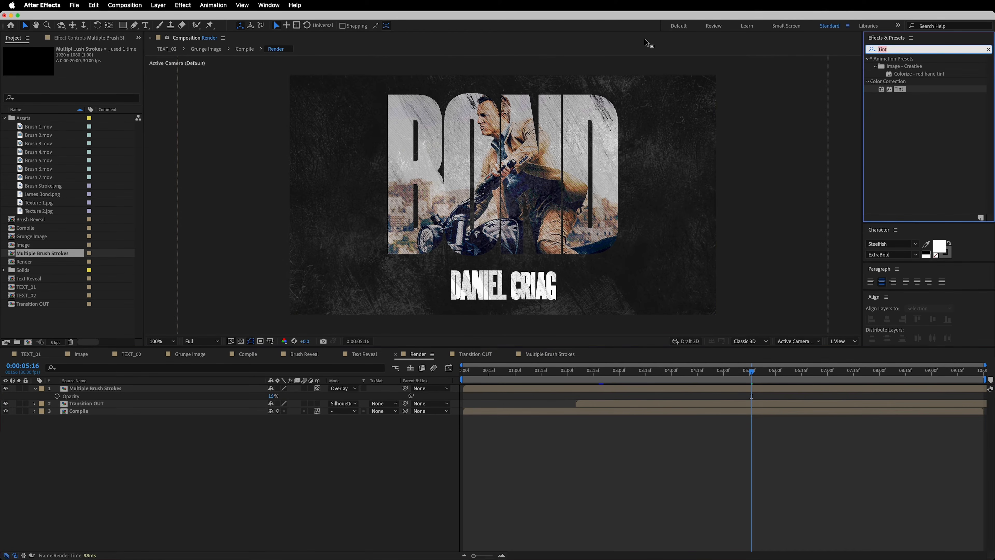
pyautogui.write('Curve')
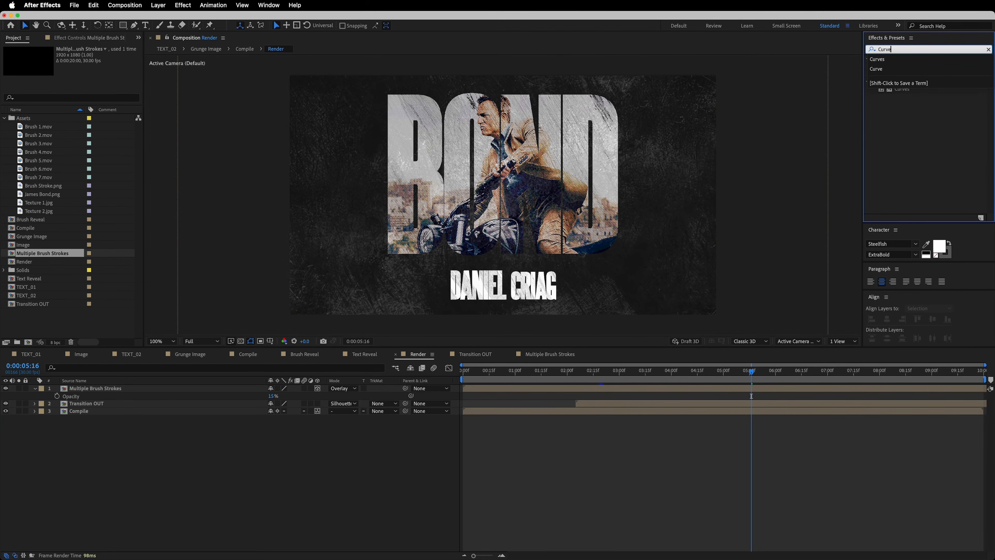
pyautogui.write('s')
pyautogui.moveTo(901, 89)
pyautogui.mouseDown()
pyautogui.moveTo(947, 105)
pyautogui.moveTo(104, 396)
pyautogui.mouseUp()
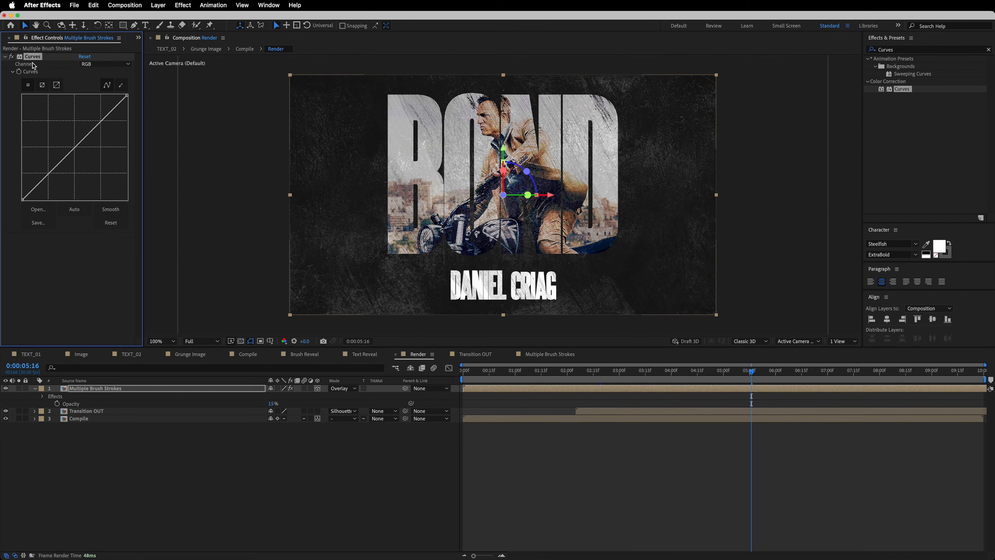
pyautogui.moveTo(24, 203); pyautogui.dragTo(102, 178)
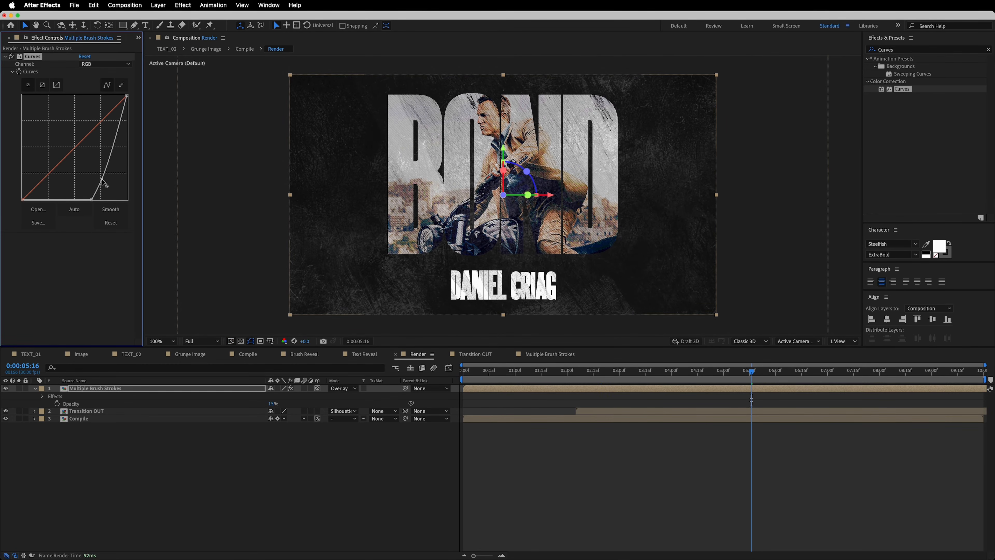
# - Start the Multiple Brush Strokes layer at 0:00:01:17 in Render and check the frames at 0:00:02:03 and 0:00:03:01
pyautogui.moveTo(489, 375)
pyautogui.mouseDown()
pyautogui.moveTo(550, 376)
pyautogui.moveTo(505, 390)
pyautogui.moveTo(582, 389)
pyautogui.mouseUp()
pyautogui.press('super+s')
pyautogui.press('u')
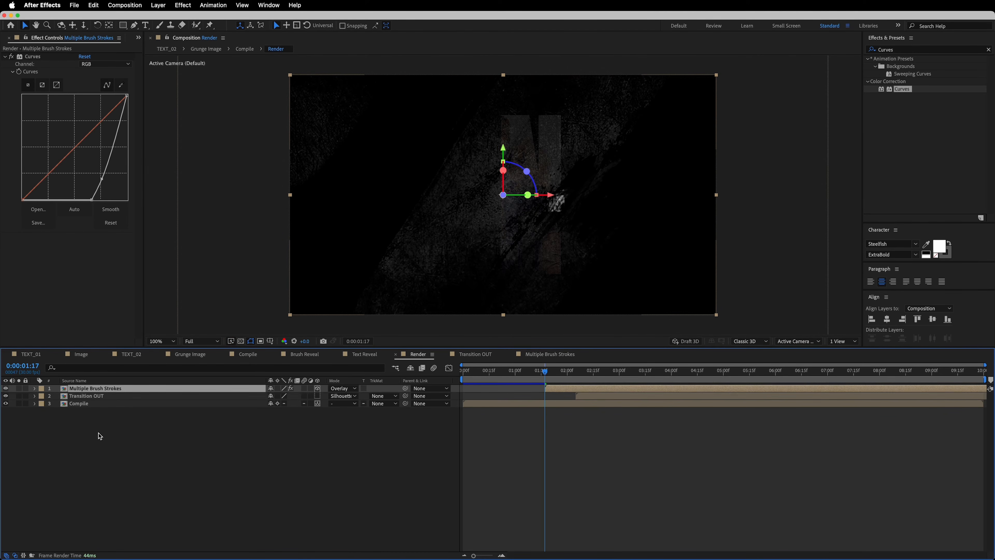
pyautogui.click(103, 426)
pyautogui.moveTo(544, 372)
pyautogui.mouseDown()
pyautogui.moveTo(453, 377)
pyautogui.moveTo(601, 377)
pyautogui.moveTo(564, 377)
pyautogui.moveTo(572, 377)
pyautogui.mouseUp()
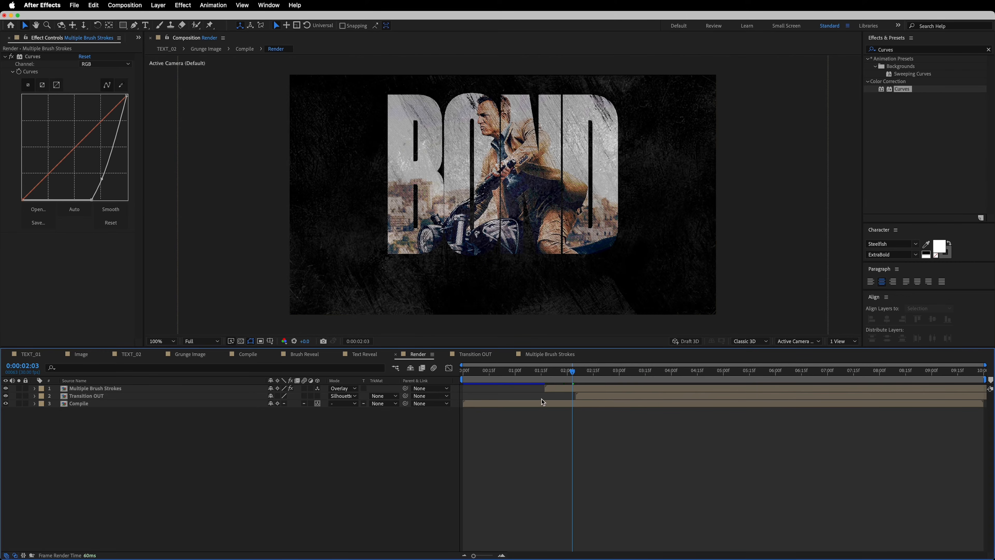
pyautogui.moveTo(579, 379); pyautogui.dragTo(623, 385)
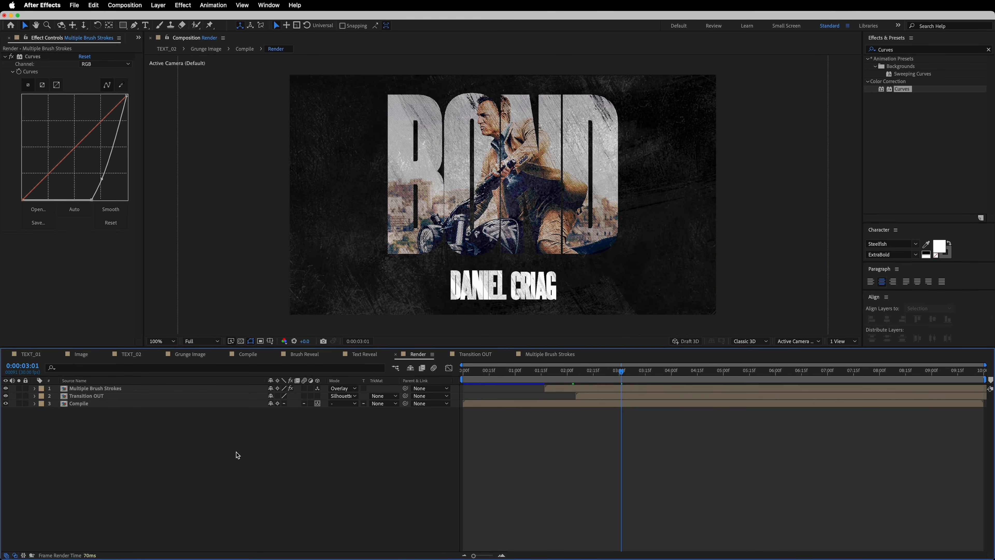
# - Create a new 1920 x 1080, 30 fps composition named Filter Distort with a duration of 0:00:20:00
pyautogui.click(124, 6)
pyautogui.click(138, 19)
pyautogui.write('F')
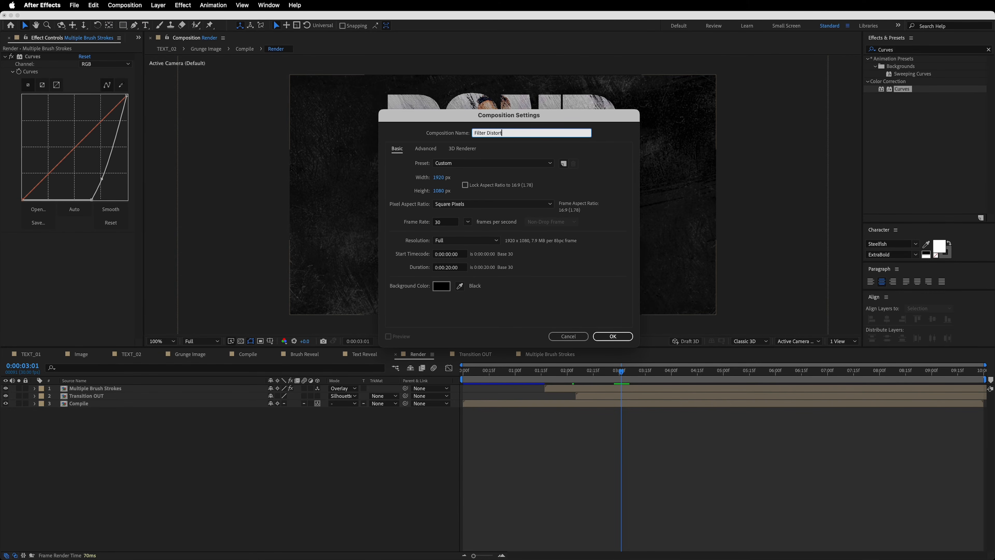
pyautogui.write('ilter Distort')
pyautogui.press('Return')
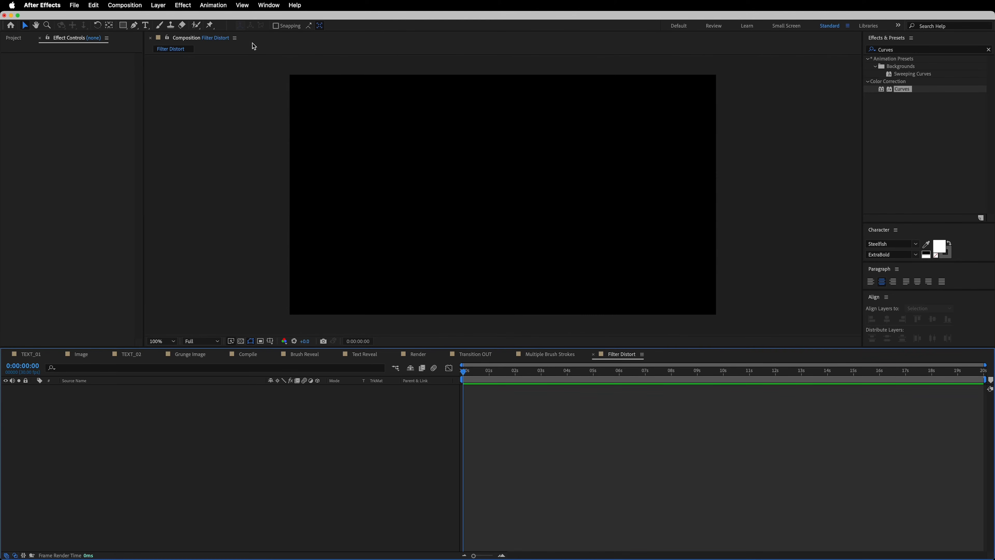
# - Add an adjustment layer to the Filter Distort composition and name it Zoom 1
pyautogui.moveTo(278, 437); pyautogui.dragTo(358, 428)
pyautogui.rightClick(189, 389)
pyautogui.moveTo(217, 397)
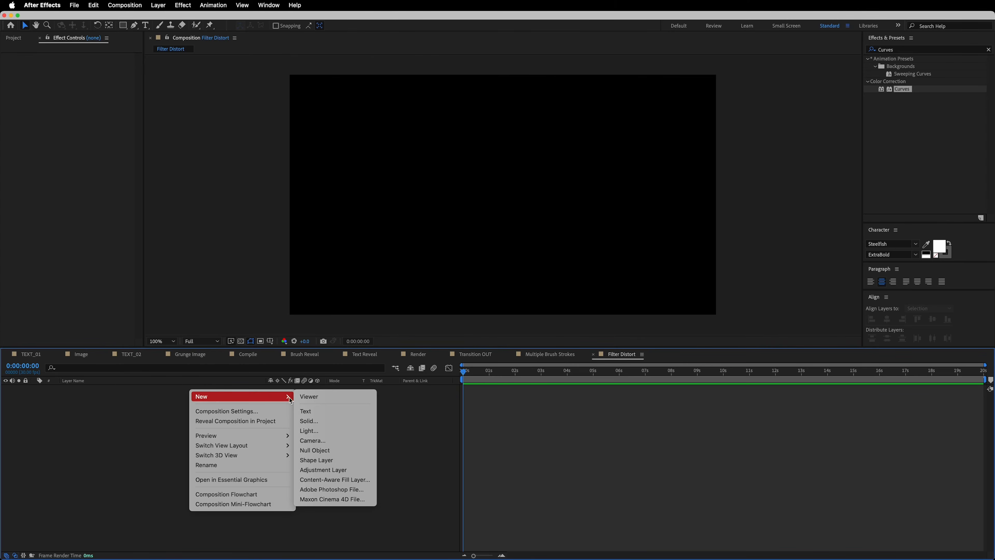
pyautogui.click(336, 471)
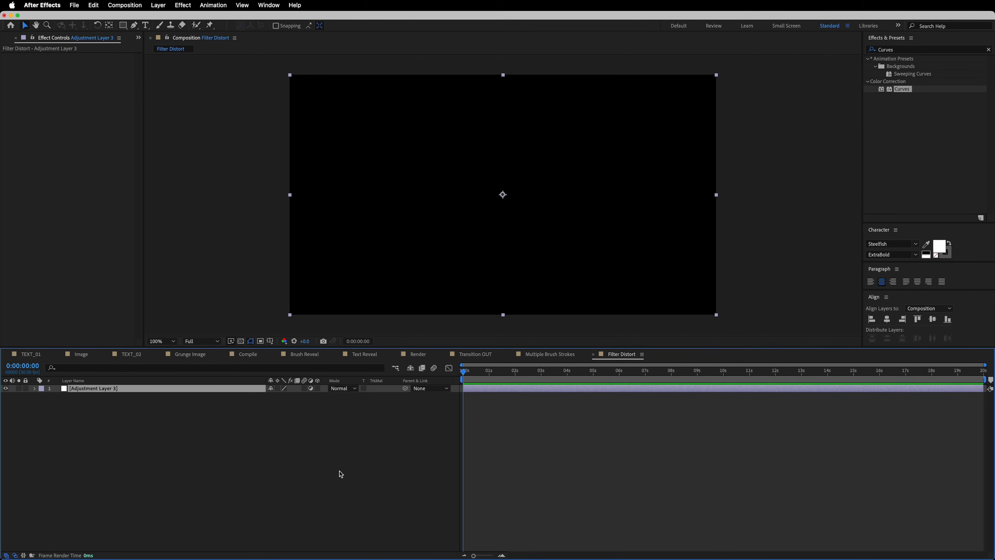
pyautogui.press('Return')
pyautogui.write('Zoo')
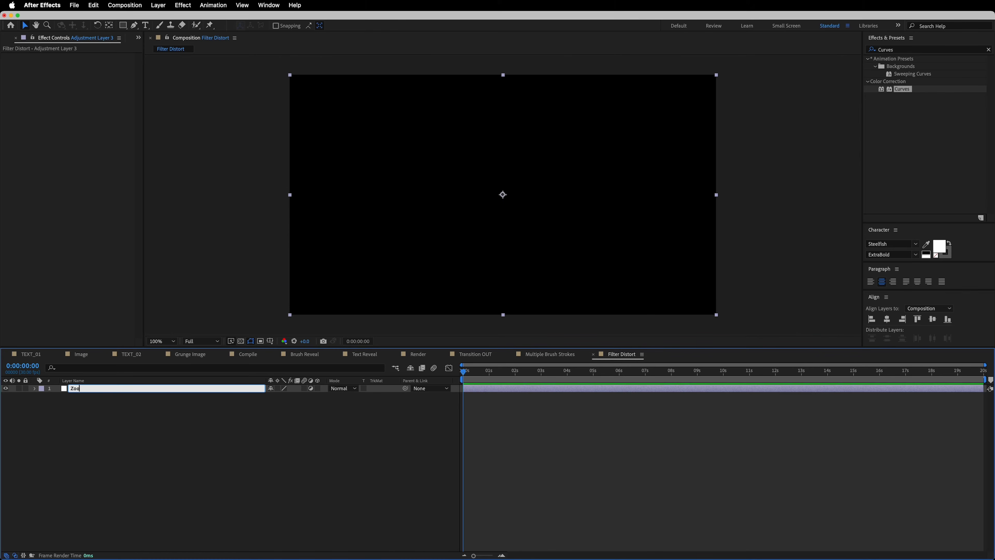
pyautogui.write('m 1')
pyautogui.click(276, 472)
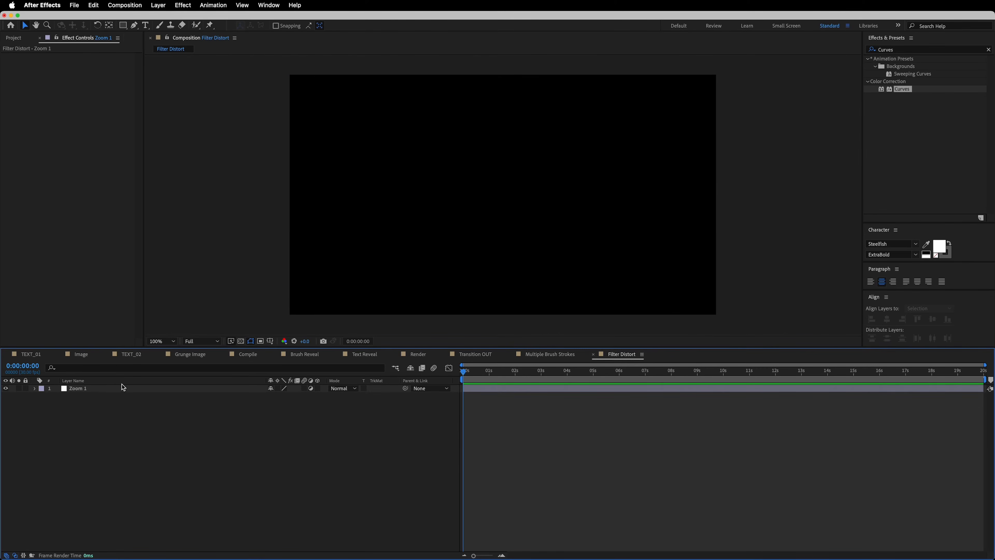
# - Find the Transform distort effect and apply it to the Zoom 1 layer
pyautogui.click(94, 389)
pyautogui.click(934, 48)
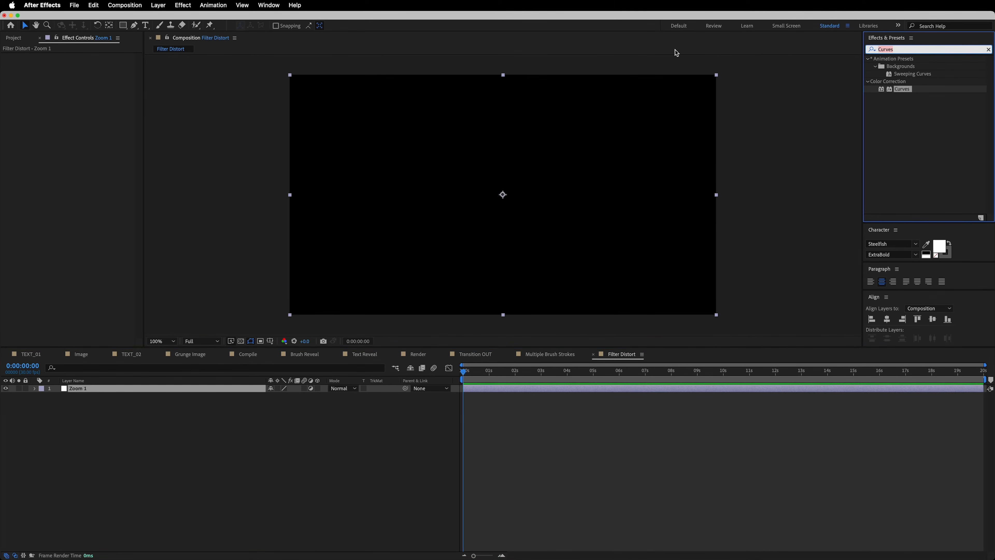
pyautogui.write('rans')
pyautogui.press('BackSpace')
pyautogui.press('BackSpace')
pyautogui.press('BackSpace')
pyautogui.press('BackSpace')
pyautogui.press('capslock')
pyautogui.write('Trans')
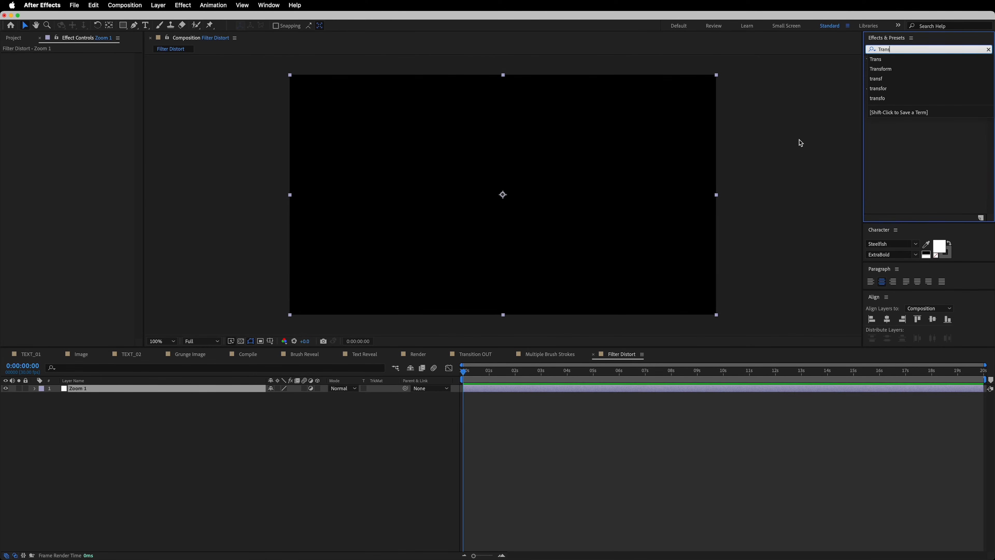
pyautogui.click(910, 124)
pyautogui.moveTo(906, 97); pyautogui.dragTo(124, 397)
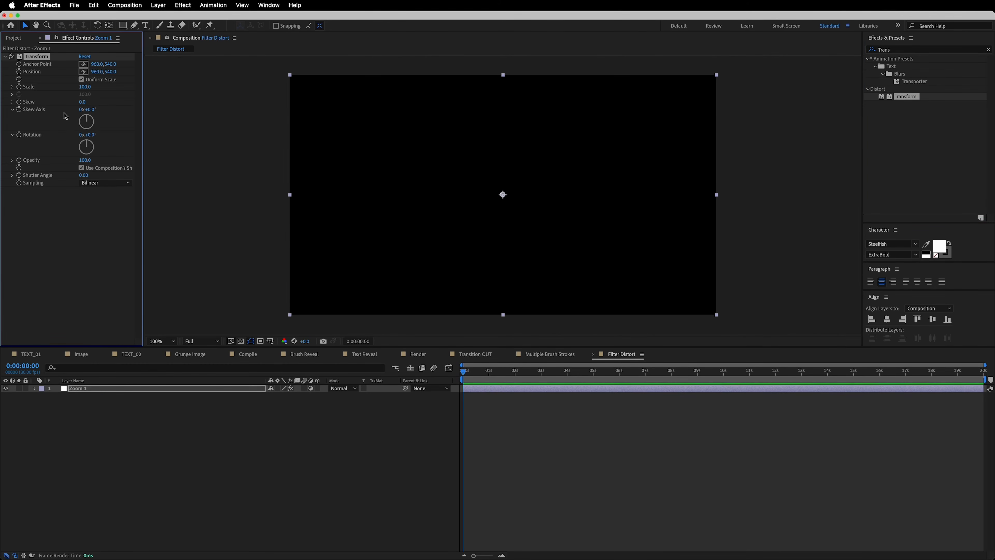
# - Place James Bond.png beneath the Zoom 1 layer and scale it to 48% to fit the frame
pyautogui.click(15, 38)
pyautogui.moveTo(43, 197); pyautogui.dragTo(138, 471)
pyautogui.press('s')
pyautogui.moveTo(300, 405); pyautogui.dragTo(277, 404)
pyautogui.click(231, 453)
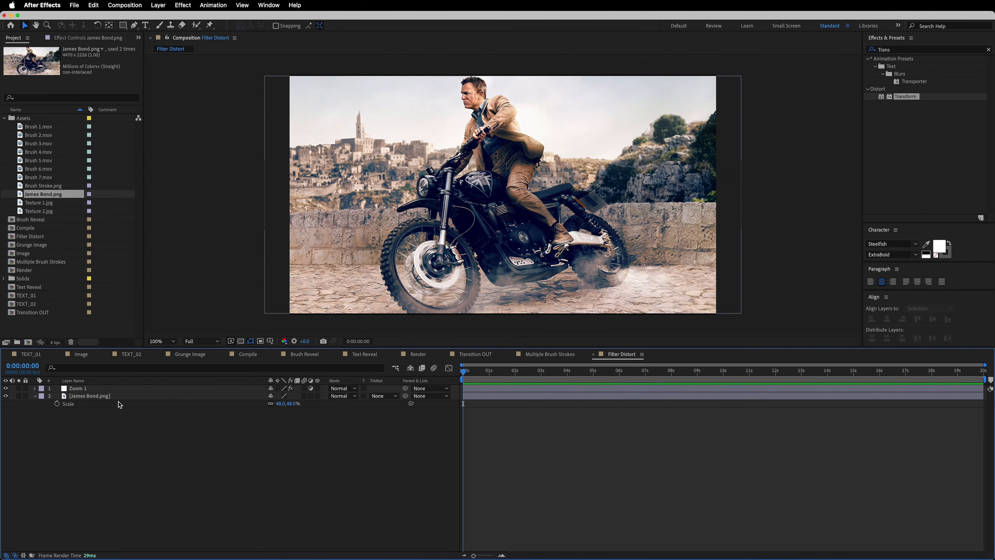
# - Set the Scale of the Transform effect on Zoom 1 to 150
pyautogui.click(97, 390)
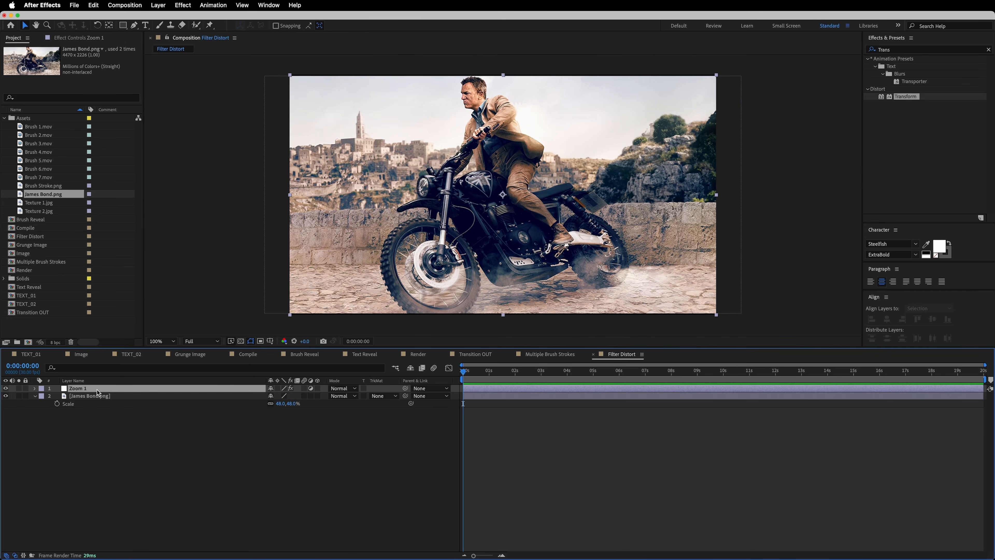
pyautogui.click(82, 39)
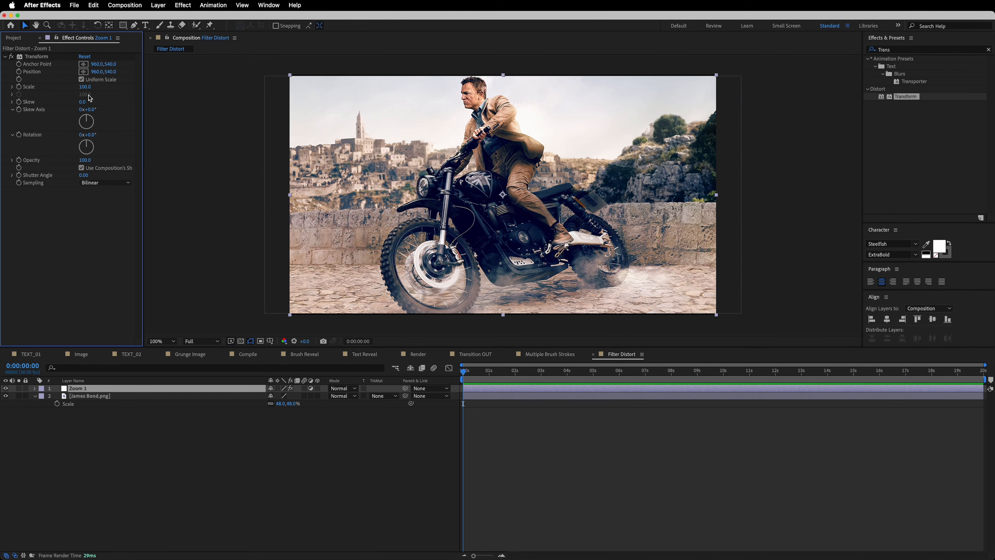
pyautogui.click(84, 87)
pyautogui.write('150')
pyautogui.press('Return')
pyautogui.click(198, 447)
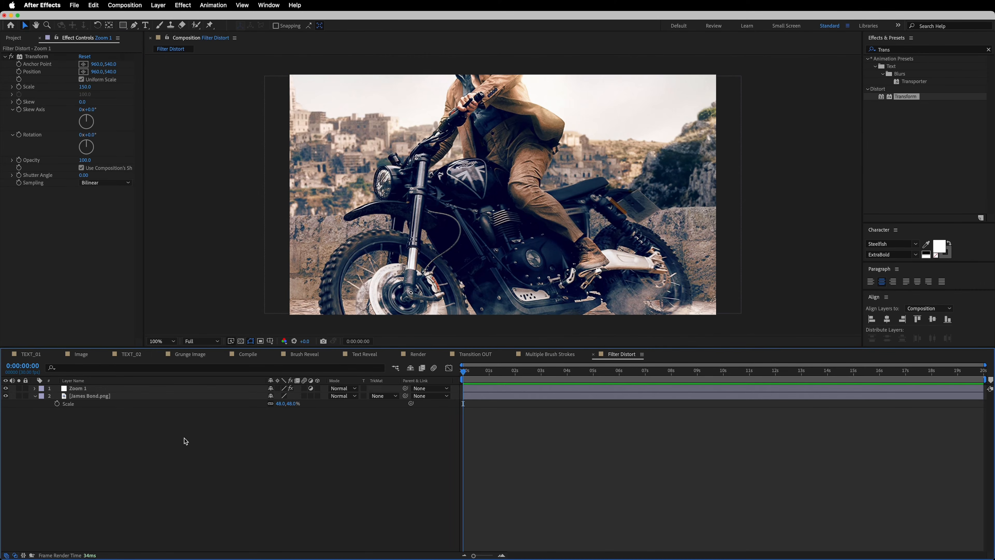
# - Create a white 1920 x 1080 solid named White Solid 1 above the other layers
pyautogui.rightClick(135, 421)
pyautogui.moveTo(152, 429)
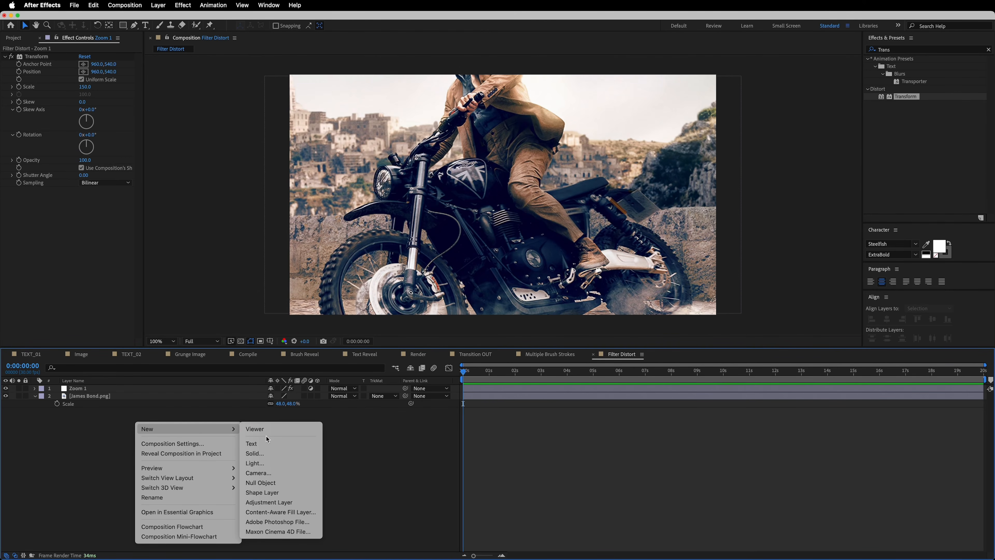
pyautogui.click(268, 457)
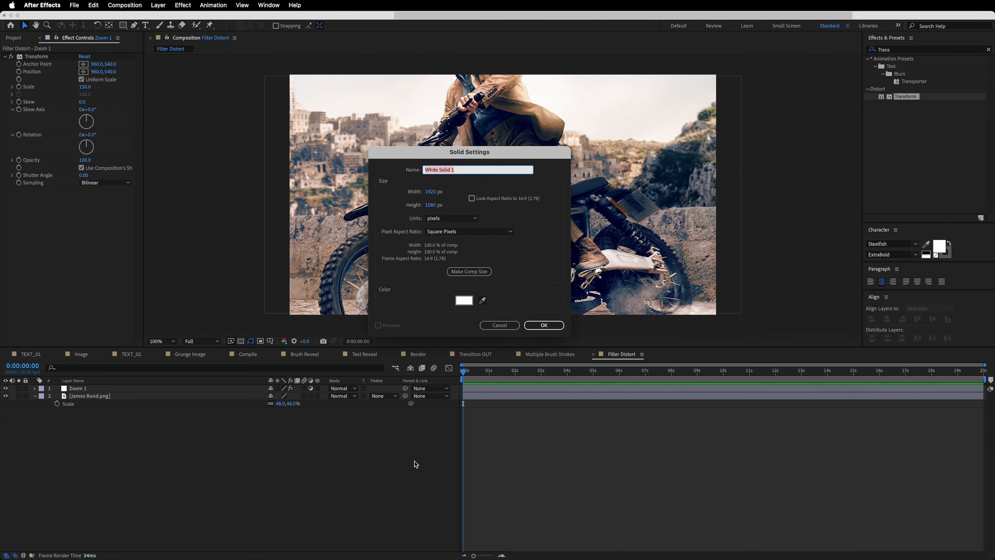
pyautogui.click(469, 301)
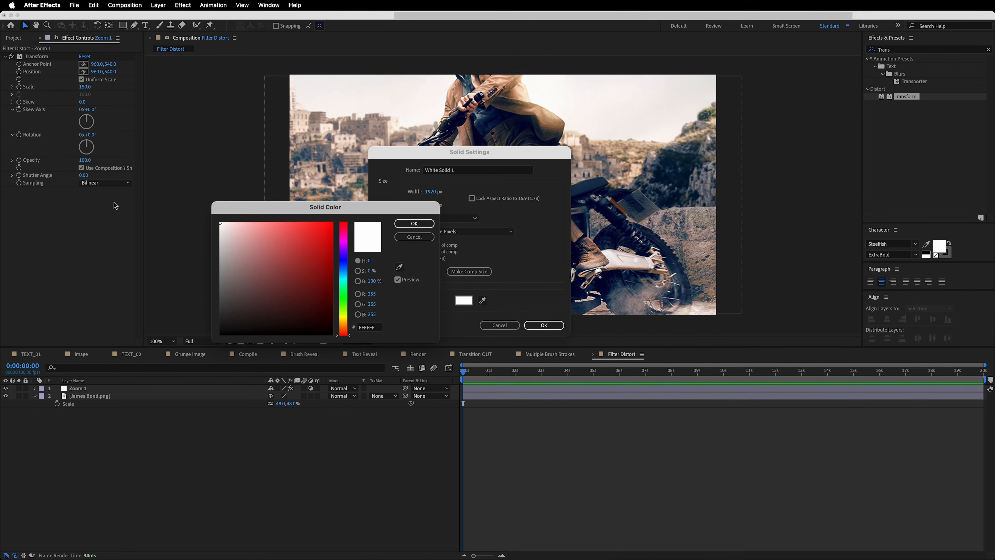
pyautogui.click(414, 223)
pyautogui.click(547, 324)
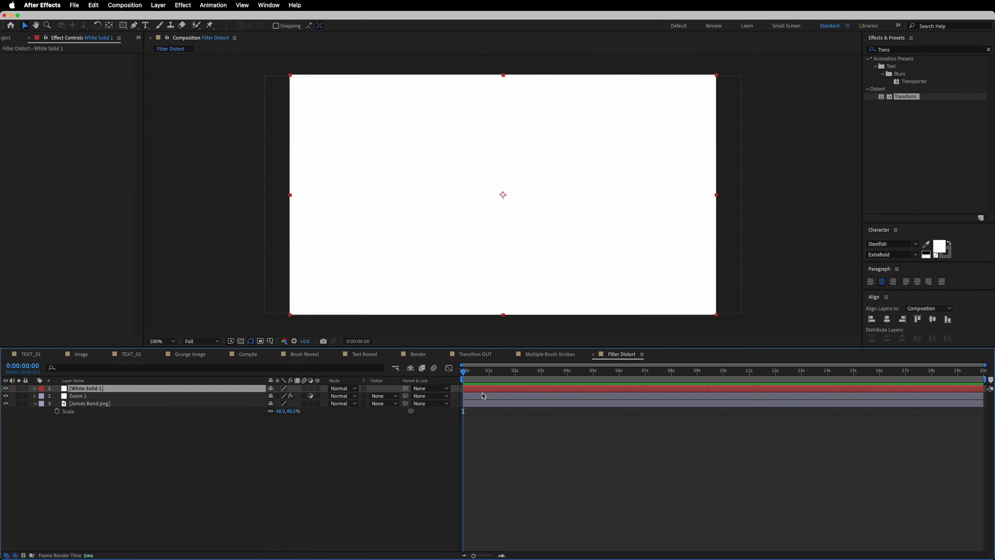
# - Change the Filter Distort composition's duration to 0:00:10:00
pyautogui.click(120, 4)
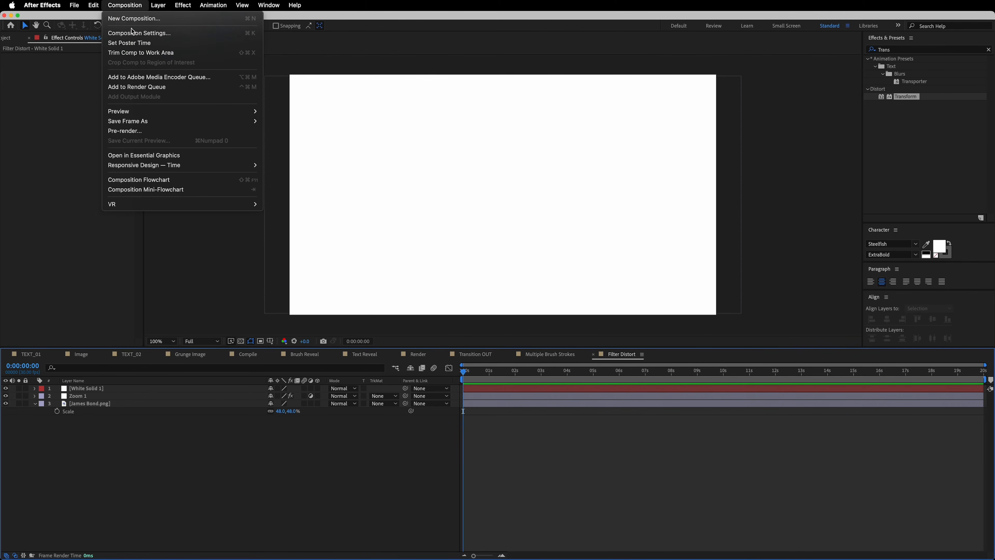
pyautogui.click(135, 41)
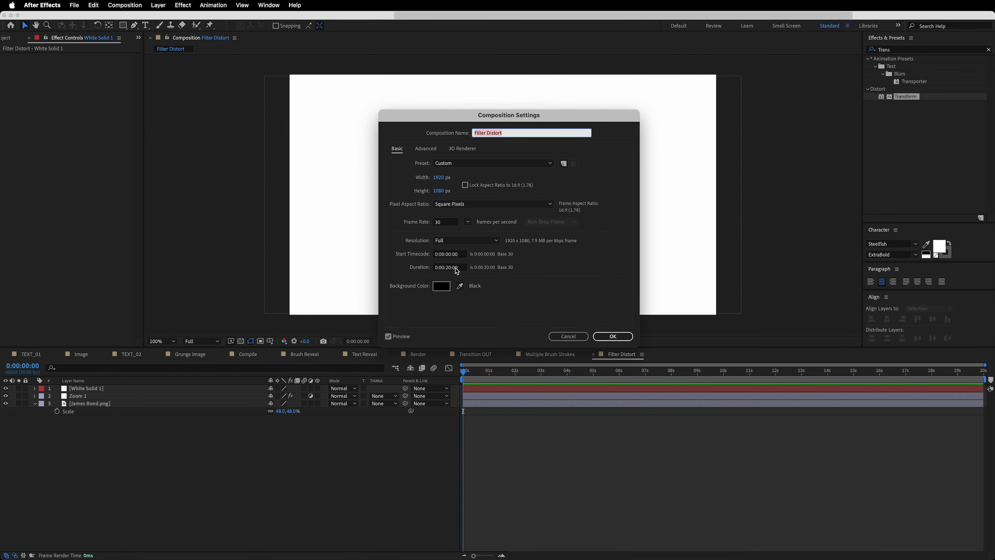
pyautogui.click(447, 266)
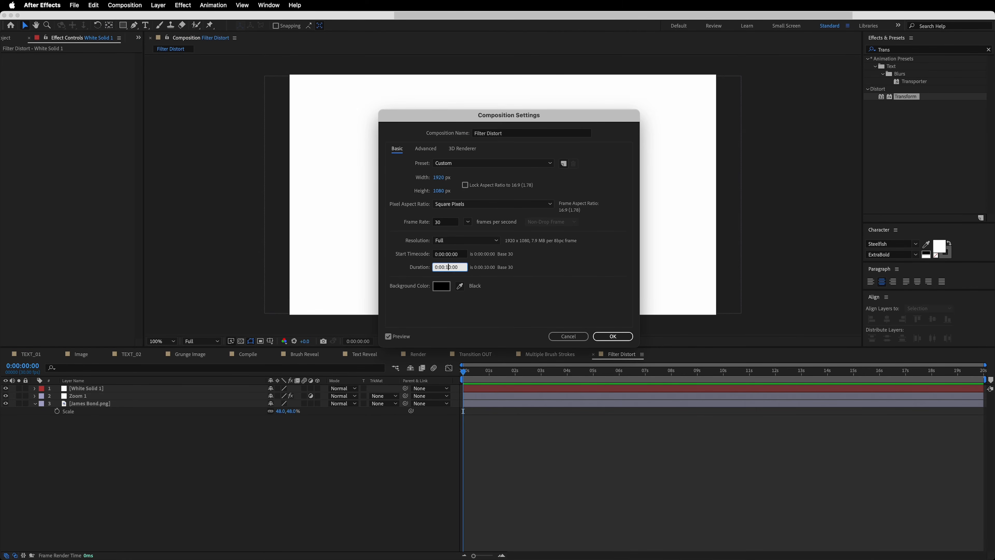
pyautogui.press('Return')
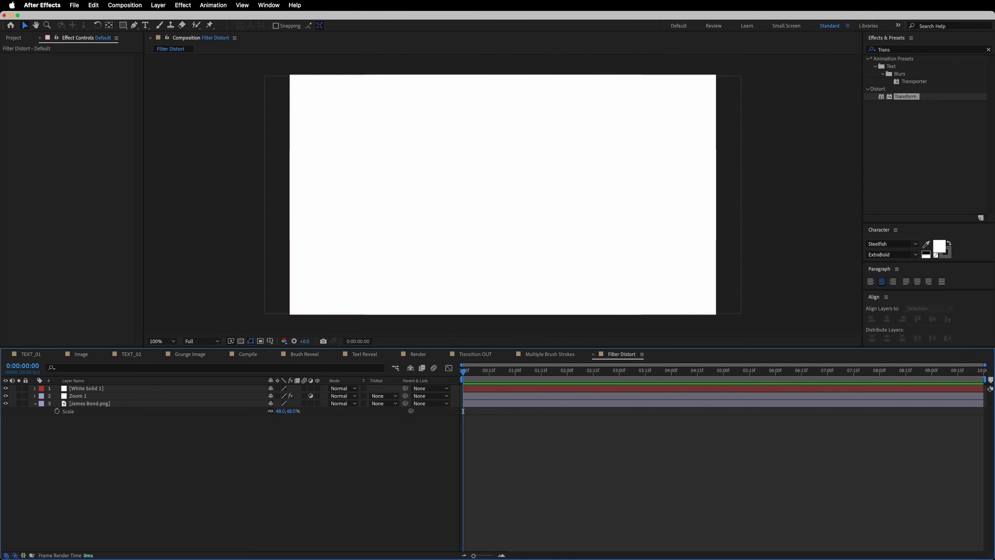
# - Trim the White Solid 1 and Zoom 1 layers to run from 0:00:00:10 to 0:00:01:00
pyautogui.click(502, 555)
pyautogui.moveTo(490, 378); pyautogui.dragTo(499, 377)
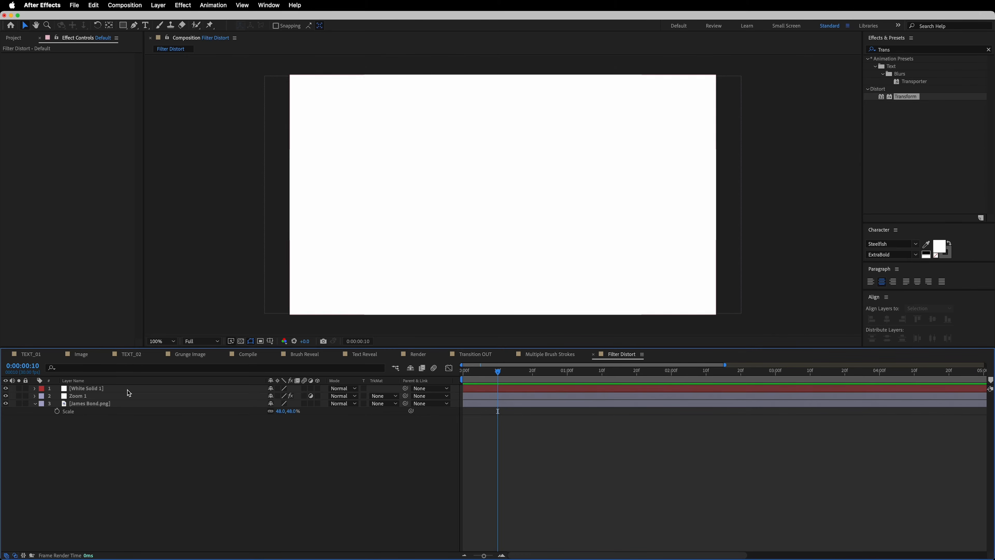
pyautogui.click(144, 388)
pyautogui.keyDown('shift'); pyautogui.click(145, 396); pyautogui.keyUp('shift')
pyautogui.moveTo(491, 393); pyautogui.dragTo(569, 379)
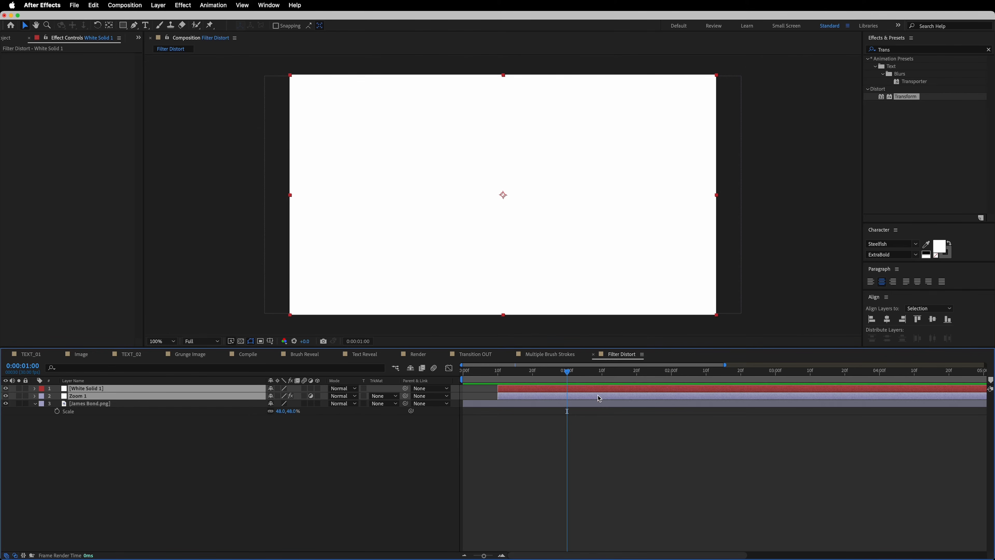
pyautogui.hotkey('alt', ']')
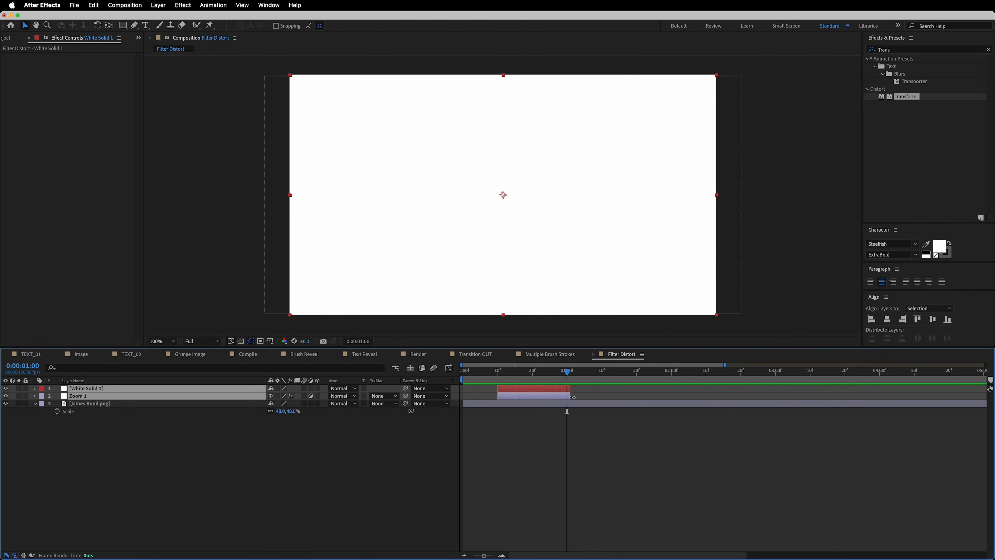
pyautogui.moveTo(572, 397); pyautogui.dragTo(568, 397)
# - Set the White Solid 1 layer's blending mode to Add
pyautogui.click(353, 431)
pyautogui.click(232, 391)
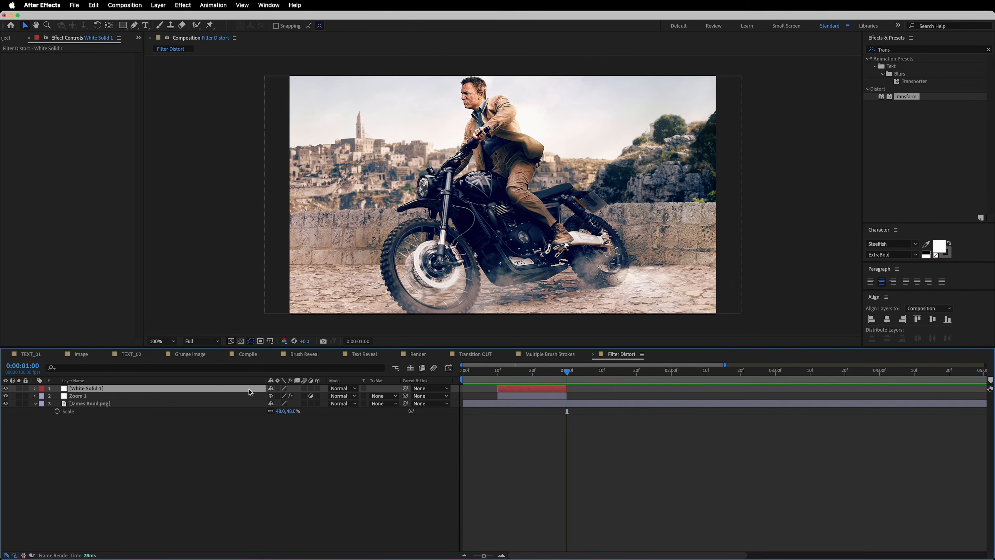
pyautogui.click(349, 388)
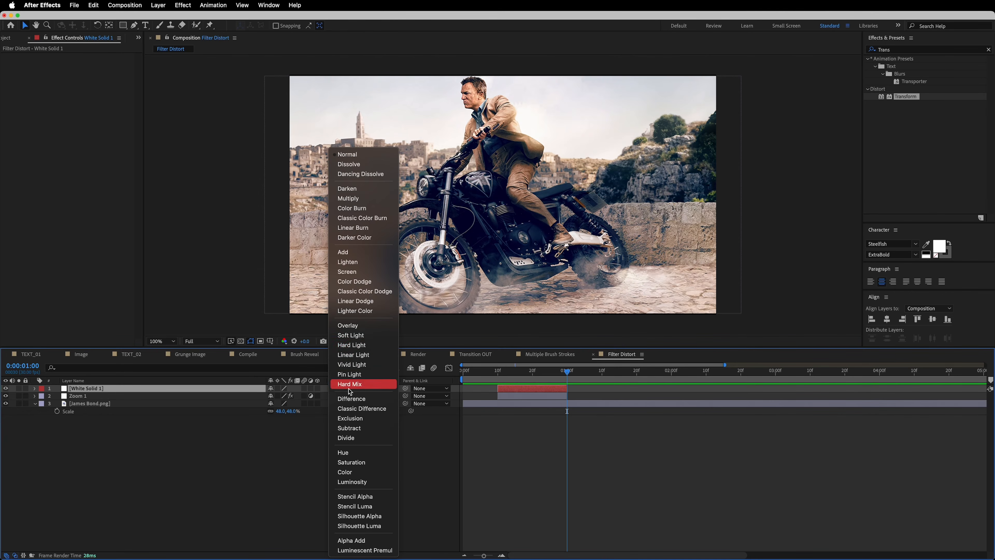
pyautogui.click(353, 253)
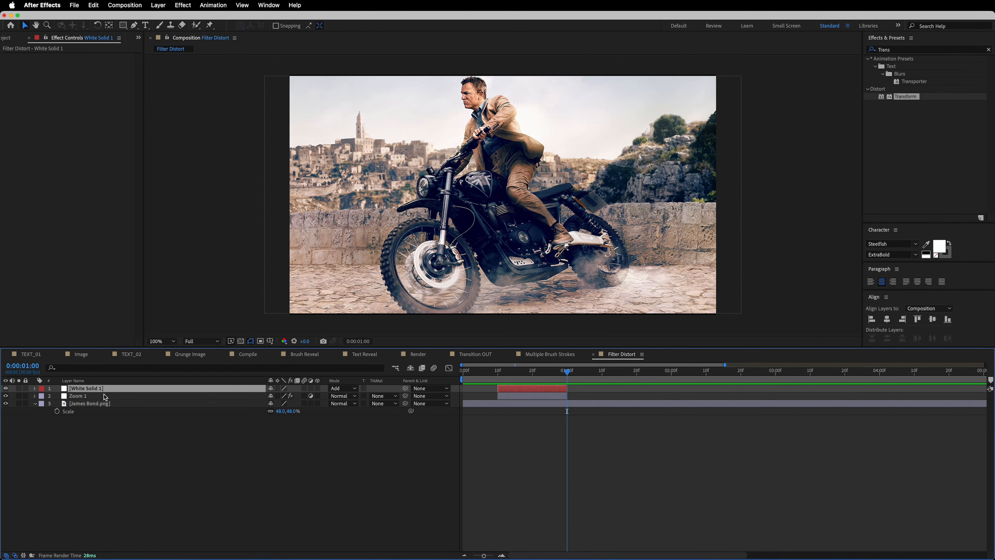
# - Keyframe the White Solid 1 layer's opacity at 0% at 0:00:00:10
pyautogui.press('t')
pyautogui.moveTo(567, 372); pyautogui.dragTo(498, 377)
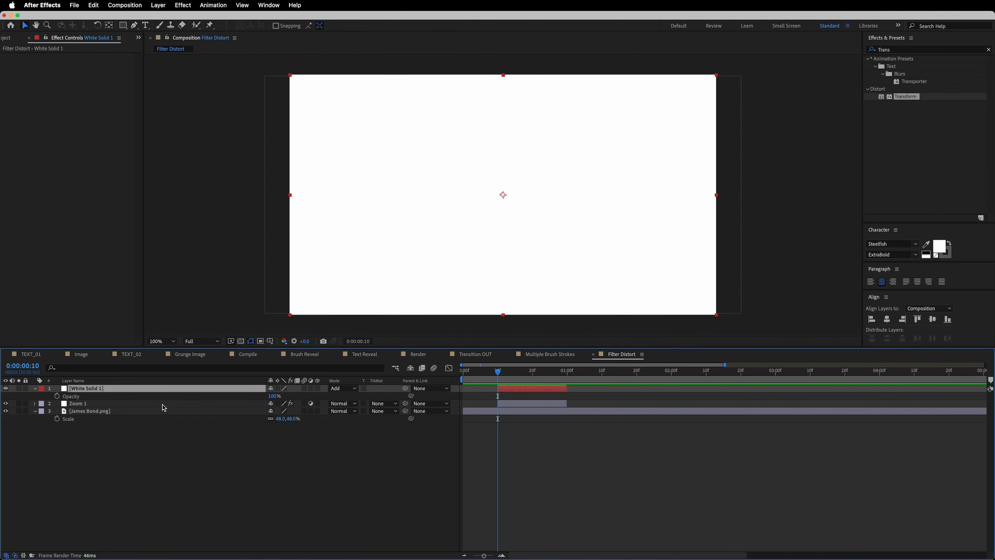
pyautogui.click(274, 396)
pyautogui.write('0')
pyautogui.click(57, 397)
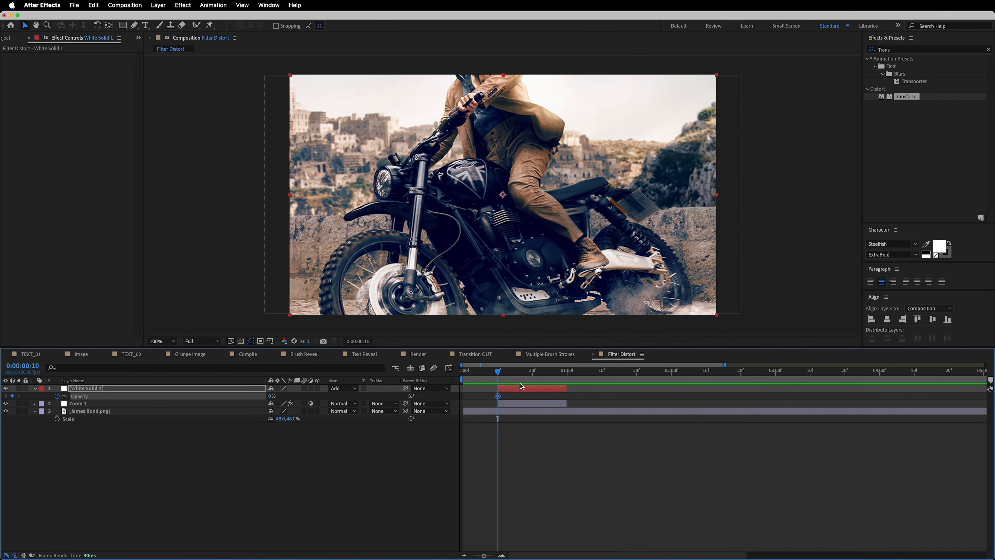
# - Keyframe White Solid 1's opacity at 50% at 0:00:00:13 and 0% at 0:00:01:00, and scrub through the flash
pyautogui.moveTo(500, 374); pyautogui.dragTo(509, 372)
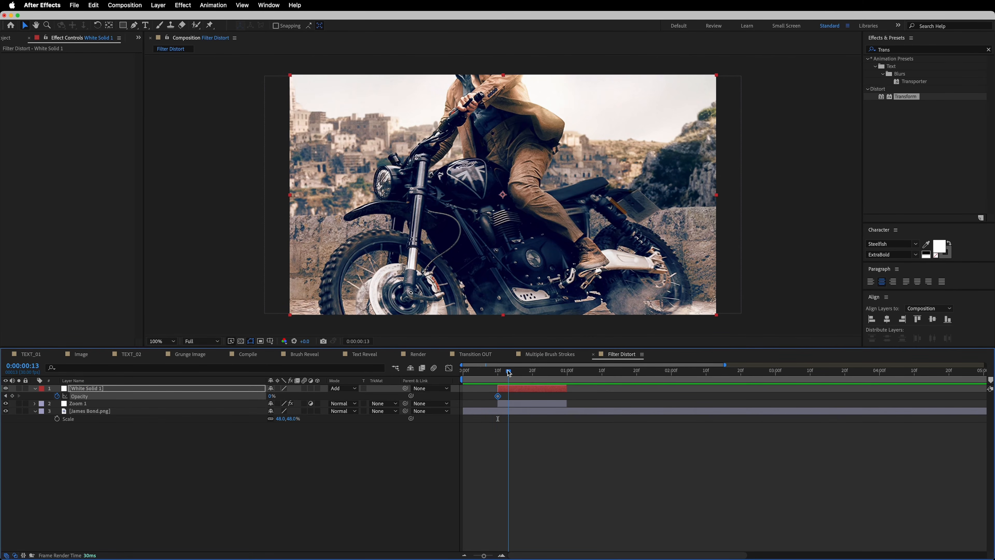
pyautogui.click(268, 397)
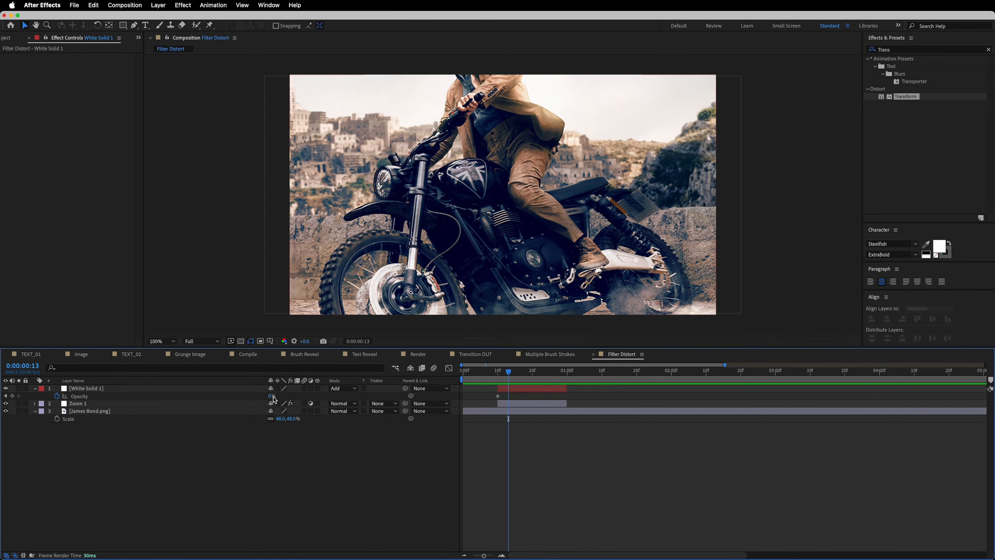
pyautogui.click(271, 396)
pyautogui.write('50')
pyautogui.moveTo(519, 377); pyautogui.dragTo(567, 379)
pyautogui.click(271, 397)
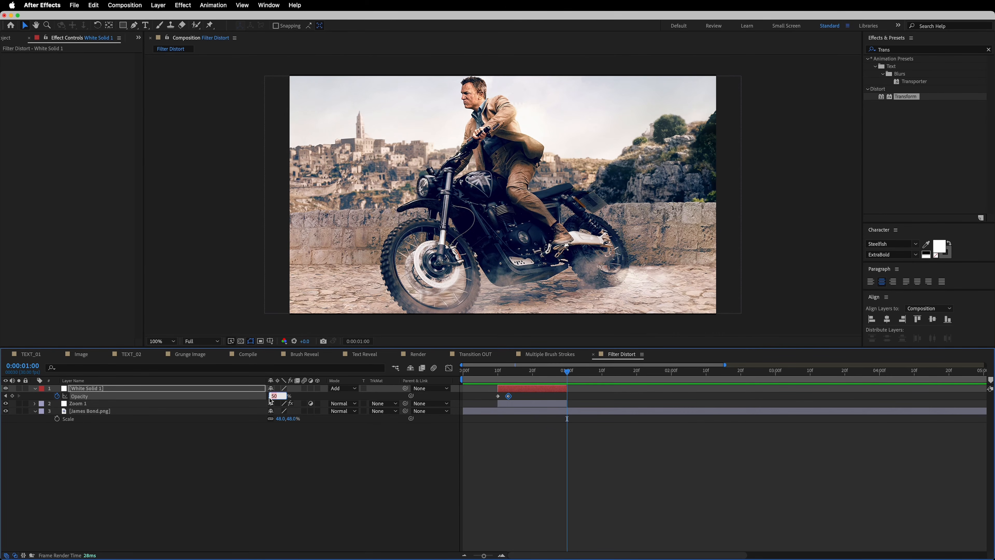
pyautogui.write('0')
pyautogui.click(353, 484)
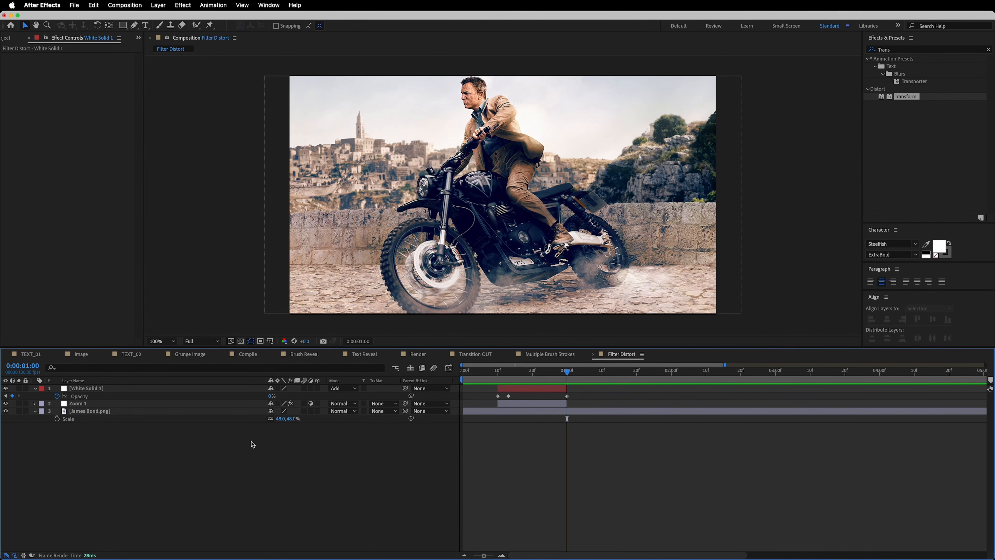
pyautogui.moveTo(473, 376); pyautogui.dragTo(542, 389)
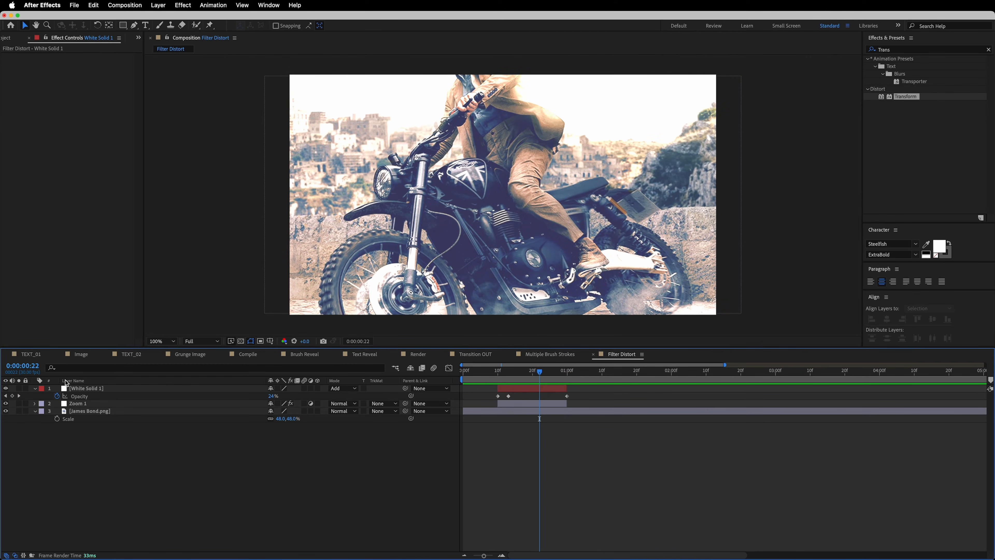
# - Collapse White Solid 1 and add a new adjustment layer named Blur
pyautogui.click(35, 389)
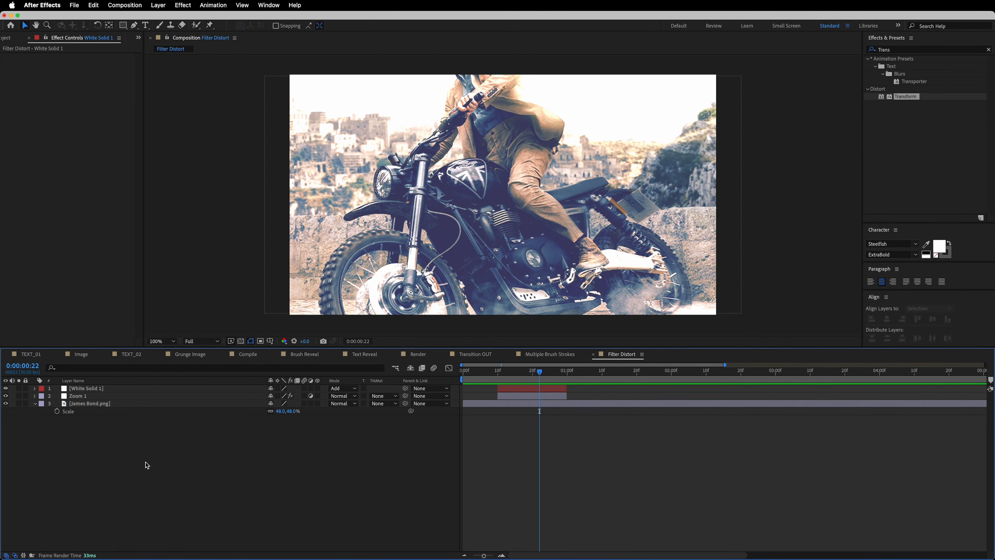
pyautogui.rightClick(73, 431)
pyautogui.moveTo(90, 436)
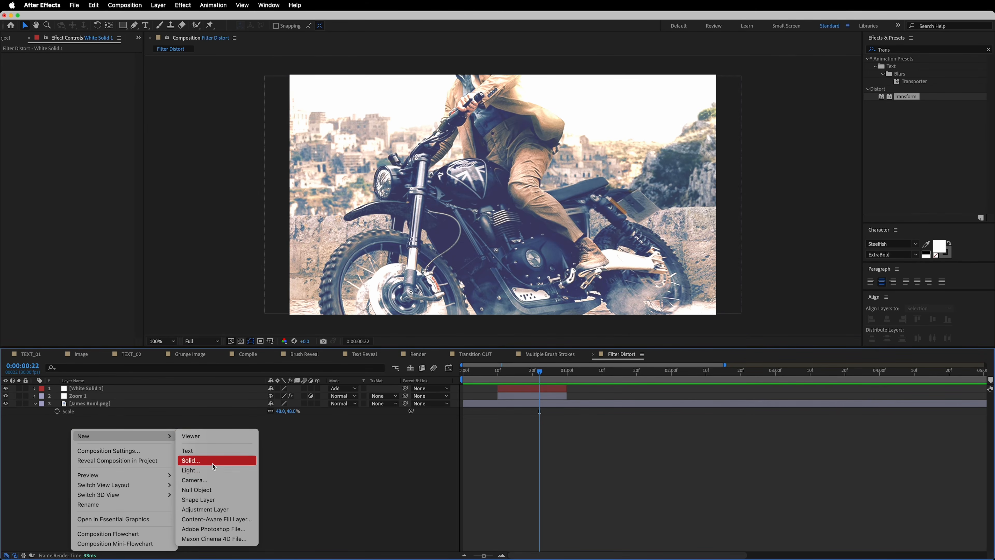
pyautogui.click(215, 510)
pyautogui.press('Return')
pyautogui.write('Bl')
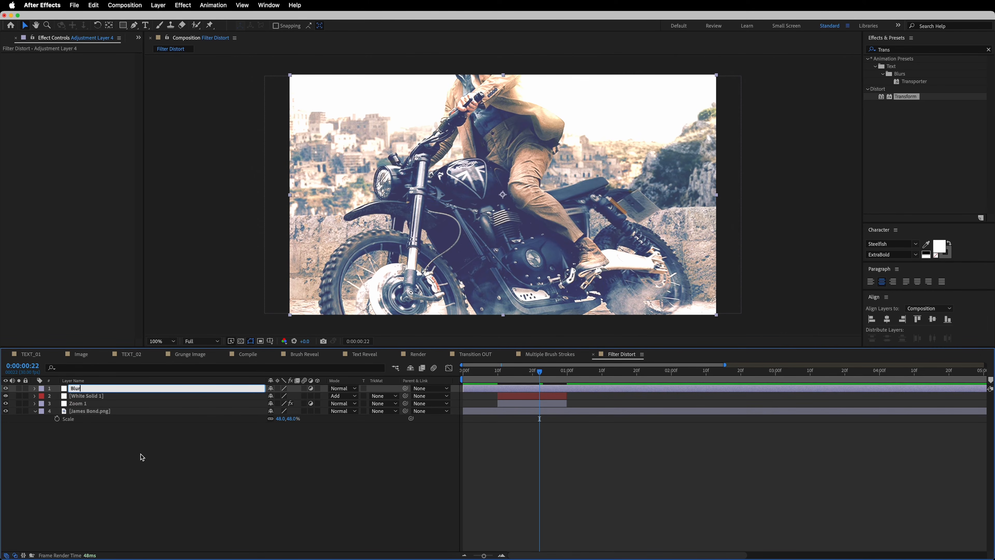
pyautogui.write('ur')
pyautogui.click(143, 458)
# - Find the Camera Lens Blur effect and apply it to the Blur layer
pyautogui.moveTo(911, 51); pyautogui.dragTo(707, 42)
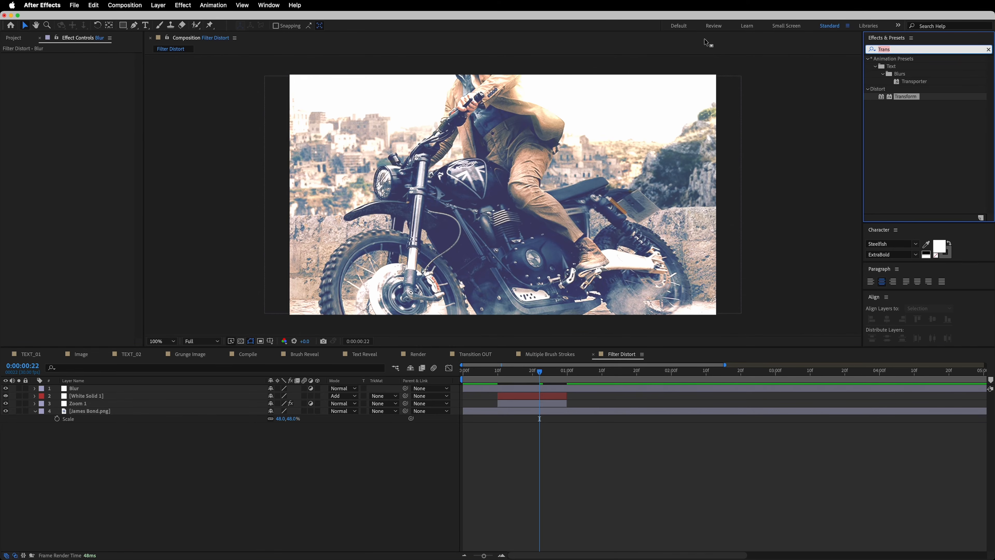
pyautogui.write('Cma')
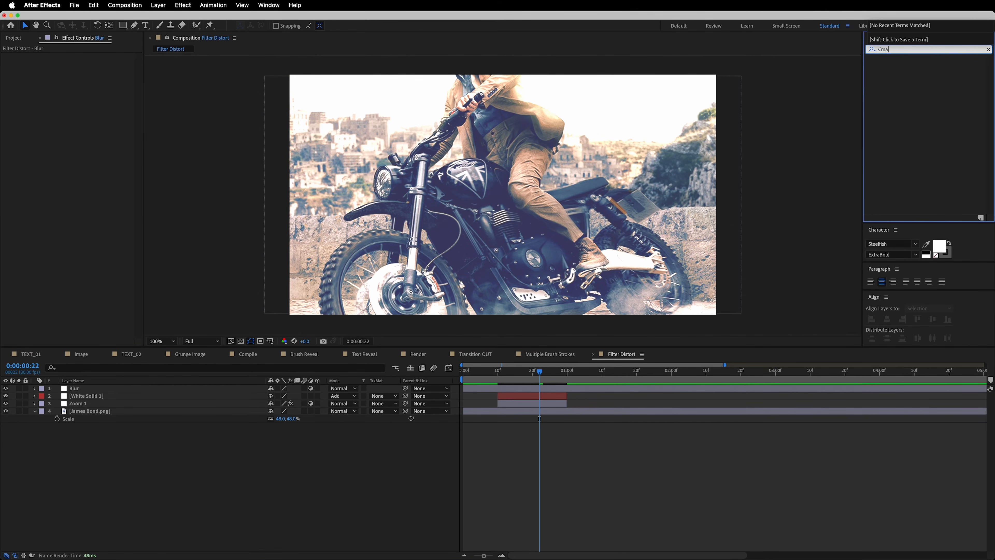
pyautogui.press('BackSpace')
pyautogui.write('e')
pyautogui.press('BackSpace')
pyautogui.write('amera')
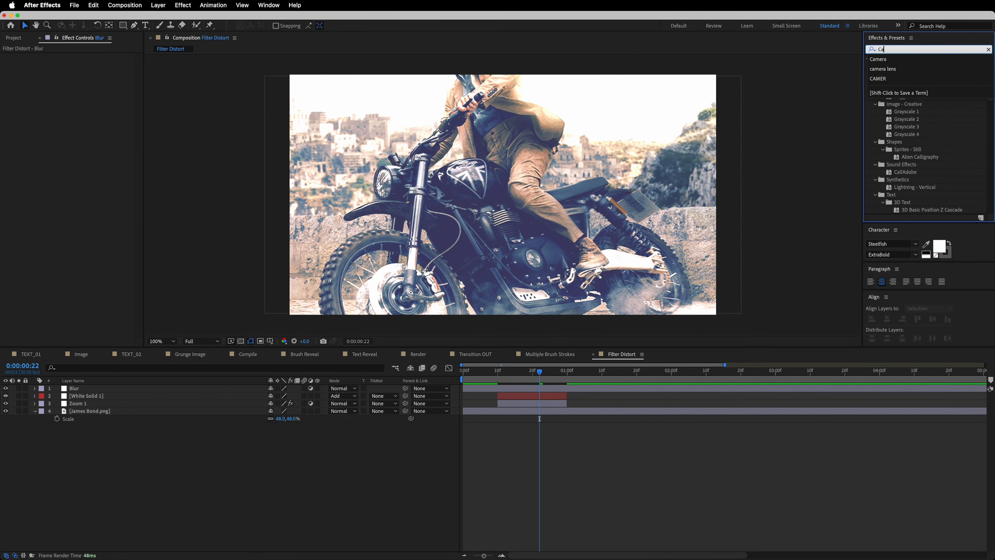
pyautogui.moveTo(907, 96); pyautogui.dragTo(102, 390)
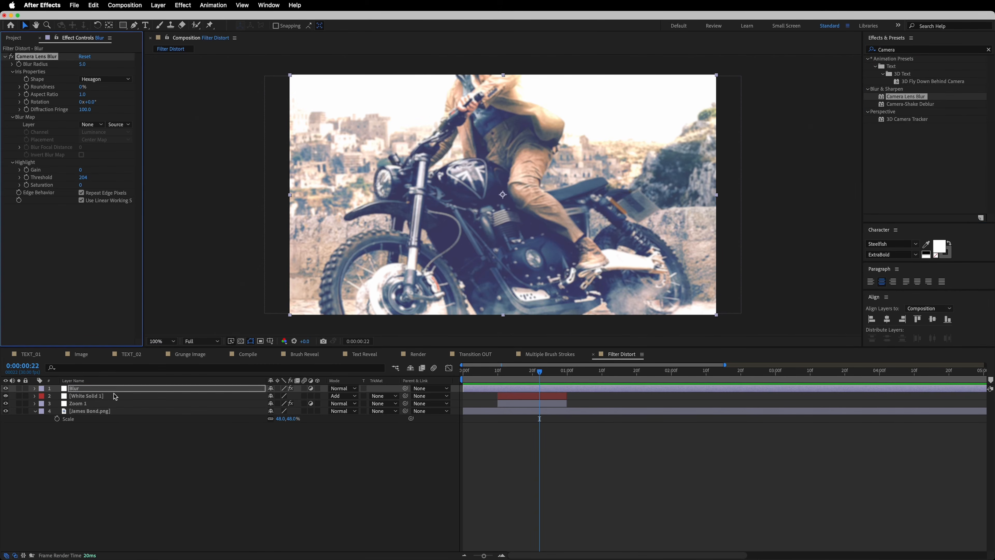
# - Trim the Blur layer to run from 0:00:00:20 to 0:00:01:10
pyautogui.click(179, 461)
pyautogui.moveTo(479, 389); pyautogui.dragTo(604, 392)
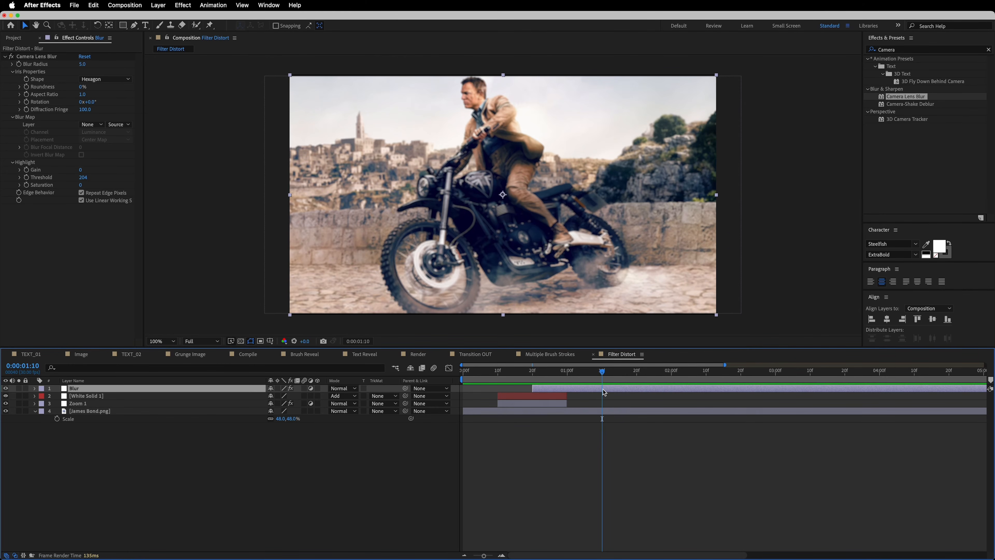
pyautogui.hotkey('alt', ']')
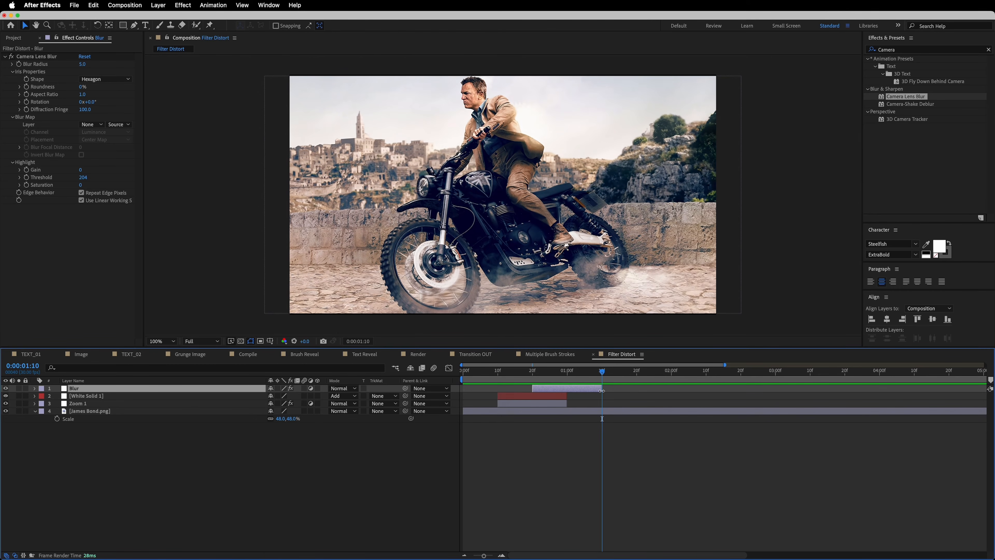
# - Keyframe the Camera Lens Blur's Blur Radius at 0 at 0:00:00:20 and reveal the keyframe on the layer
pyautogui.moveTo(560, 372); pyautogui.dragTo(532, 377)
pyautogui.click(82, 64)
pyautogui.write('0')
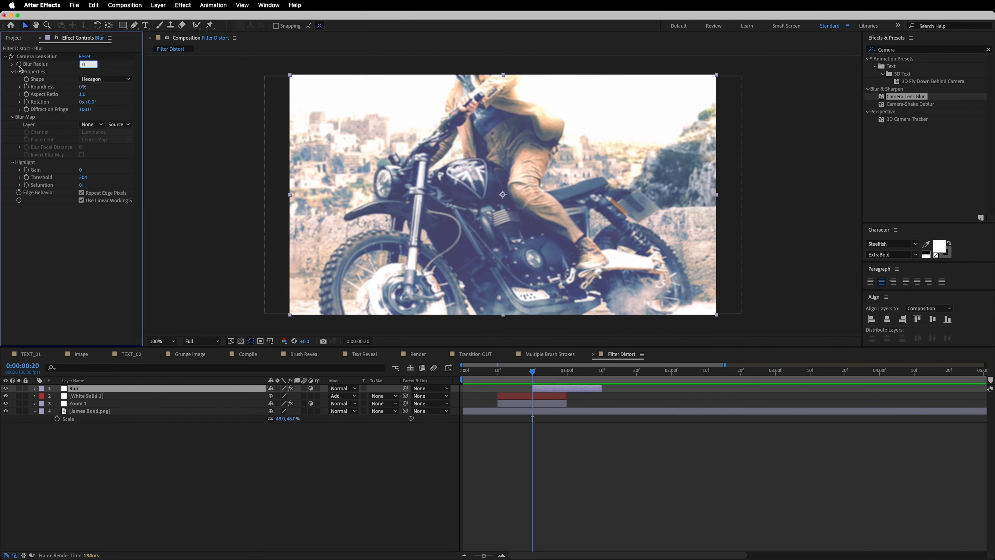
pyautogui.press('Return')
pyautogui.press('u')
# - Keyframe the Blur Radius at 15 at 0:00:01:05 and 0 at 0:00:01:10, and collapse the layer properties
pyautogui.moveTo(553, 379); pyautogui.dragTo(585, 379)
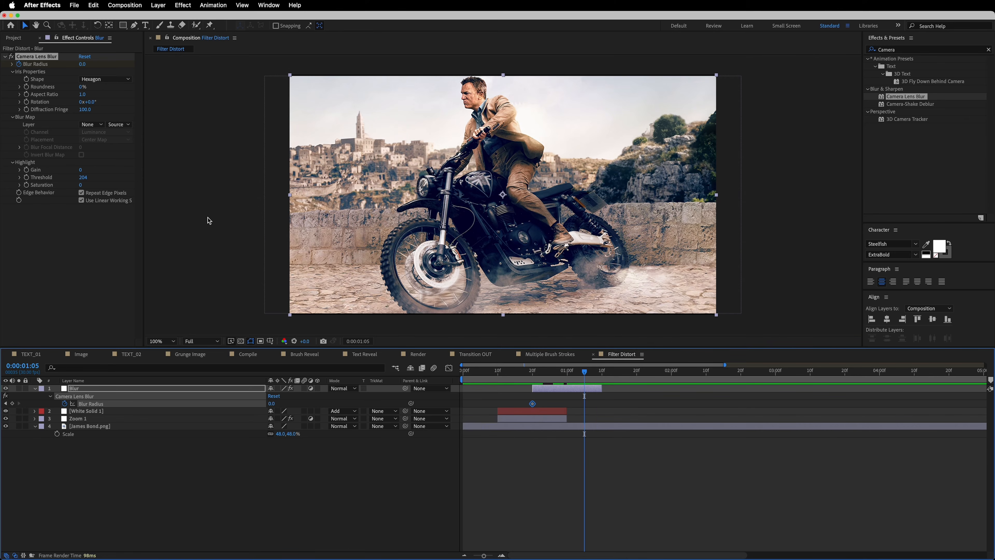
pyautogui.click(82, 64)
pyautogui.write('15')
pyautogui.moveTo(584, 372); pyautogui.dragTo(602, 373)
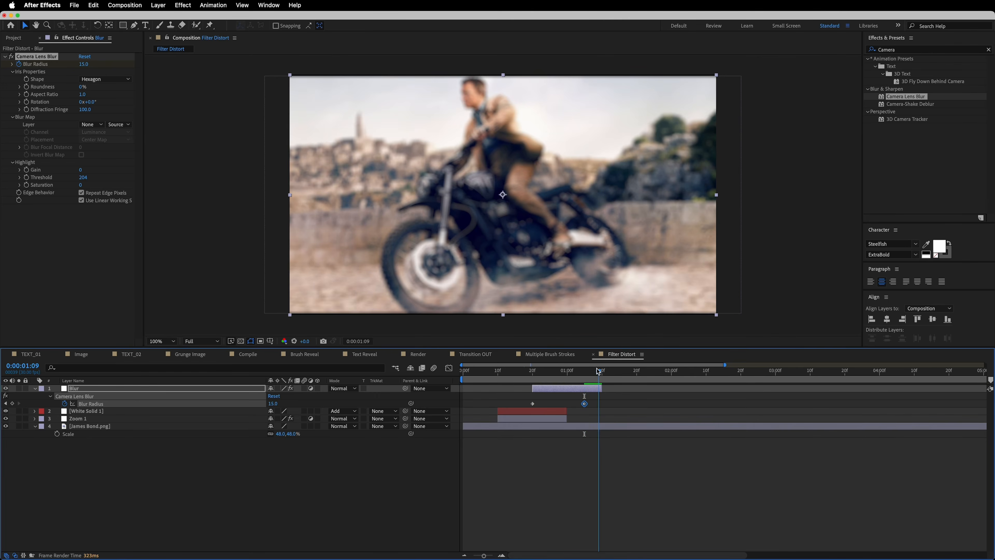
pyautogui.click(87, 64)
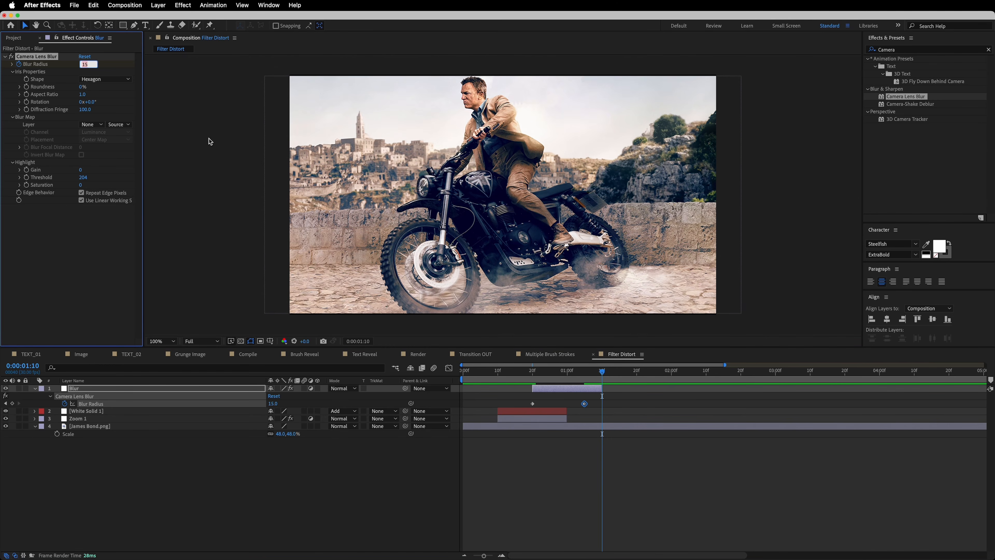
pyautogui.write('0')
pyautogui.click(229, 482)
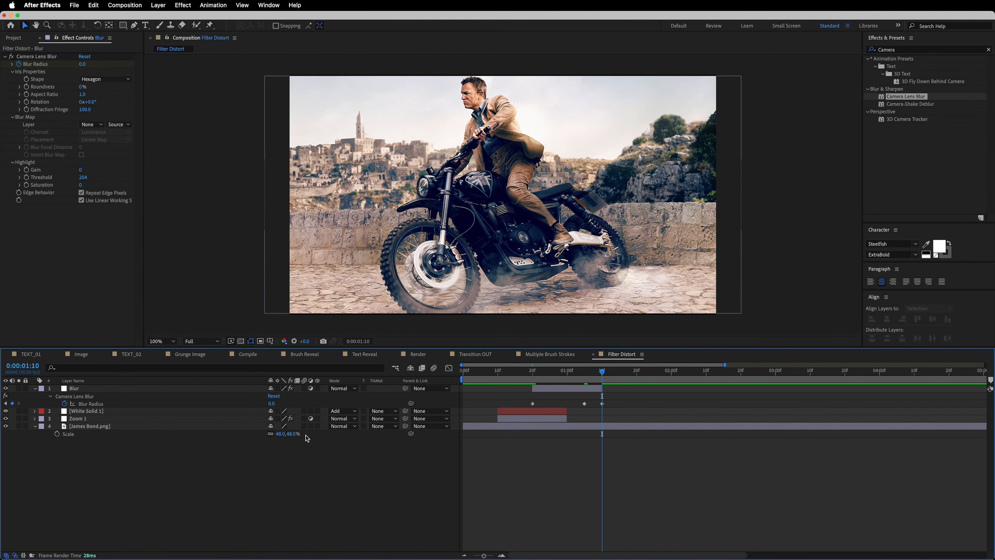
pyautogui.press('u')
# - Add another adjustment layer named Exposure and copy its name
pyautogui.rightClick(86, 436)
pyautogui.moveTo(108, 441)
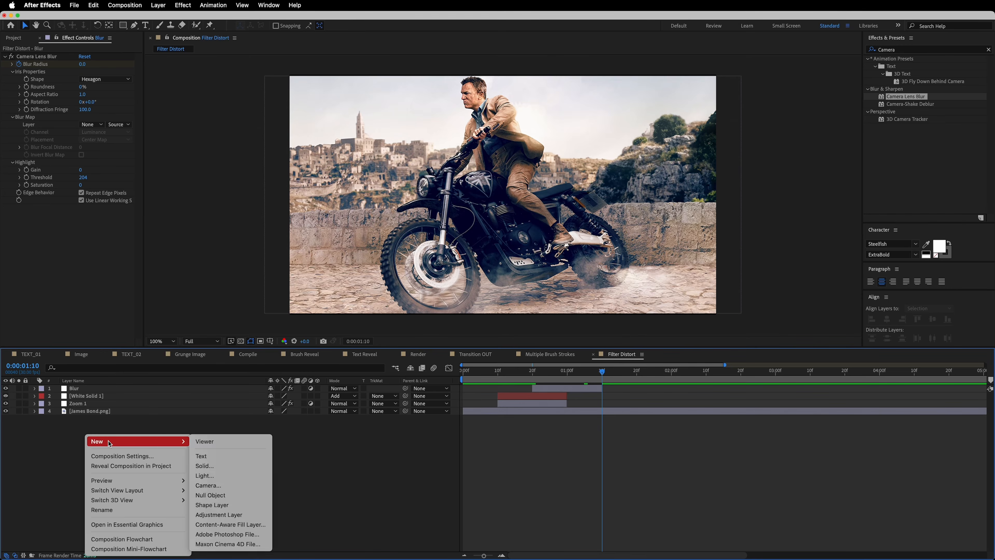
pyautogui.click(228, 515)
pyautogui.press('Return')
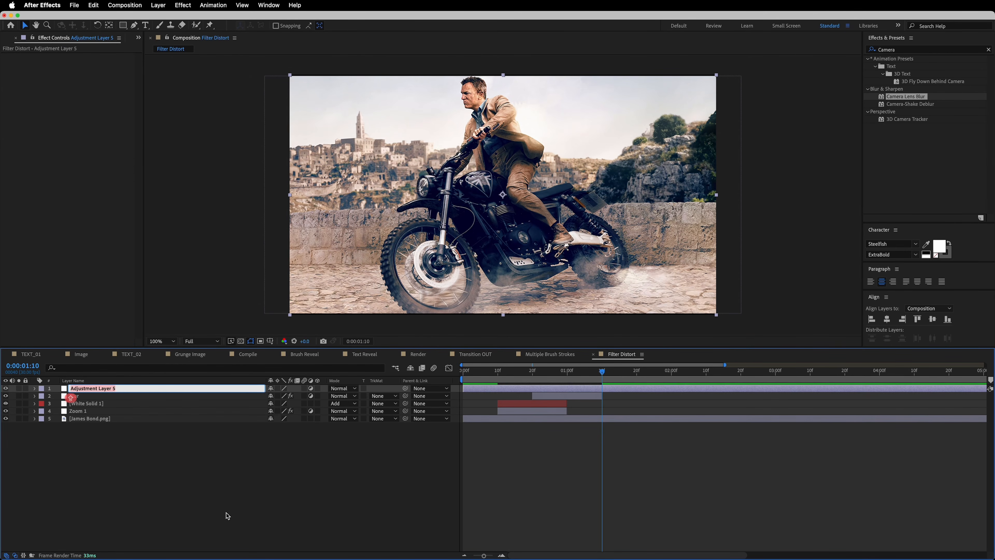
pyautogui.write('Exp')
pyautogui.press('super+a')
pyautogui.press('super+c')
pyautogui.press('Return')
# - Apply the Color Correction Exposure effect to the Exposure layer and set its master exposure to -2
pyautogui.press('super+5')
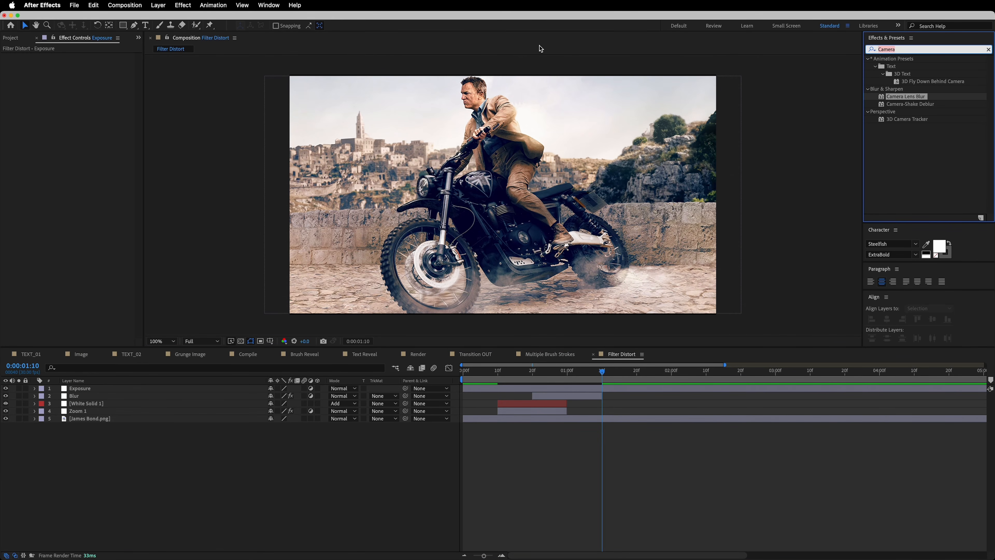
pyautogui.press('super+v')
pyautogui.moveTo(907, 128); pyautogui.dragTo(126, 240)
pyautogui.click(84, 80)
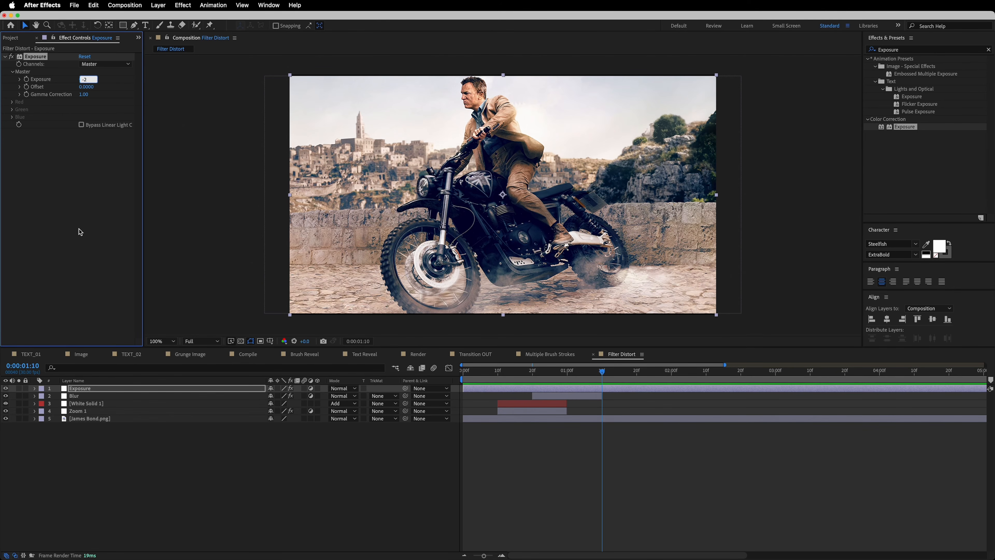
pyautogui.press('Return')
# - Draw a circular mask spanning the frame's height on the Exposure layer and center the layer in the composition
pyautogui.click(104, 390)
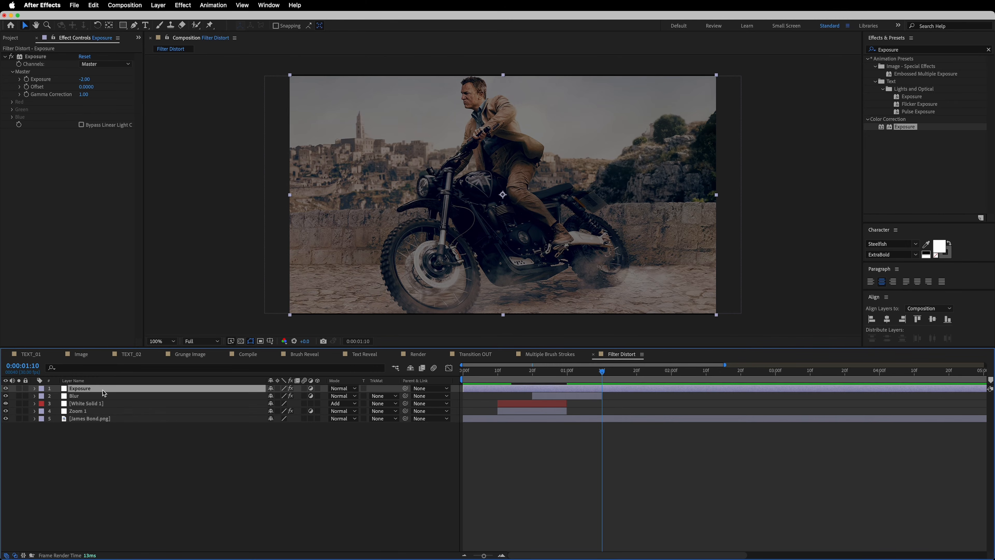
pyautogui.moveTo(123, 25); pyautogui.dragTo(167, 46)
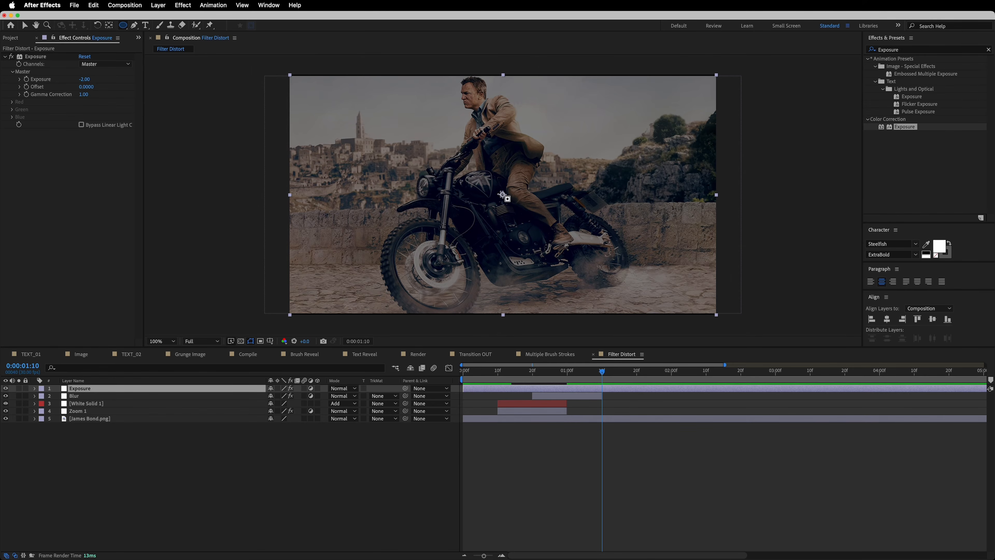
pyautogui.moveTo(503, 194); pyautogui.dragTo(621, 311)
pyautogui.click(886, 319)
pyautogui.click(932, 319)
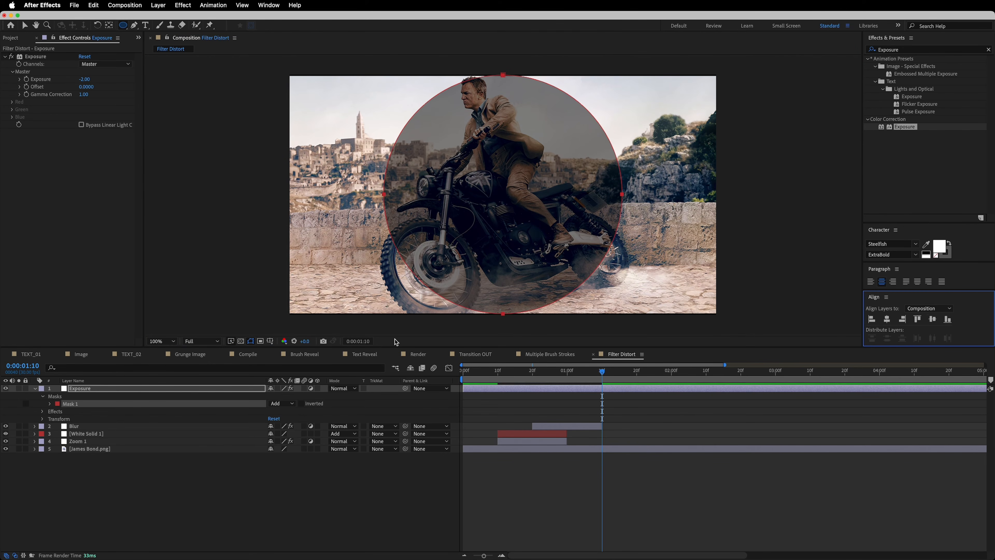
# - Set the Exposure layer's mask feather to 500 pixels and invert the mask
pyautogui.press('f')
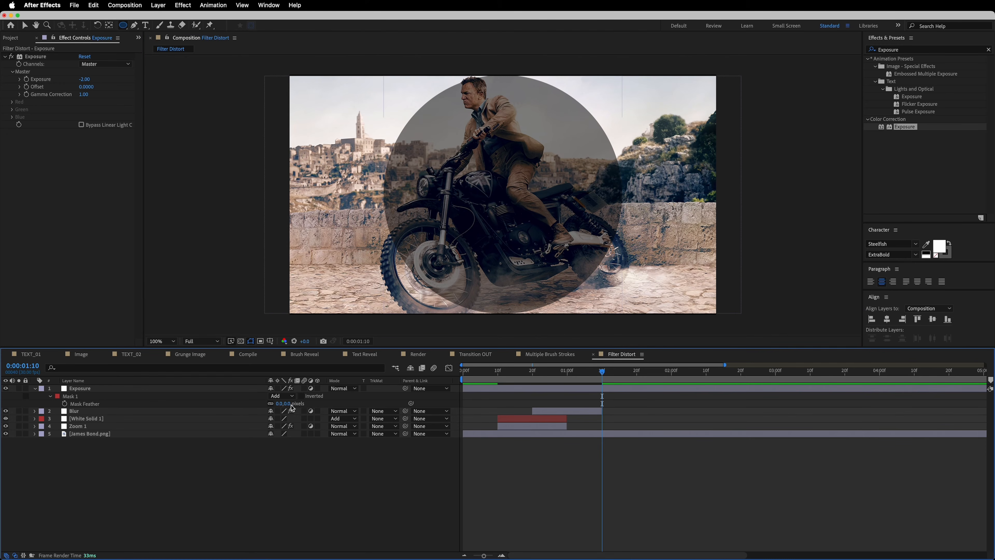
pyautogui.click(288, 403)
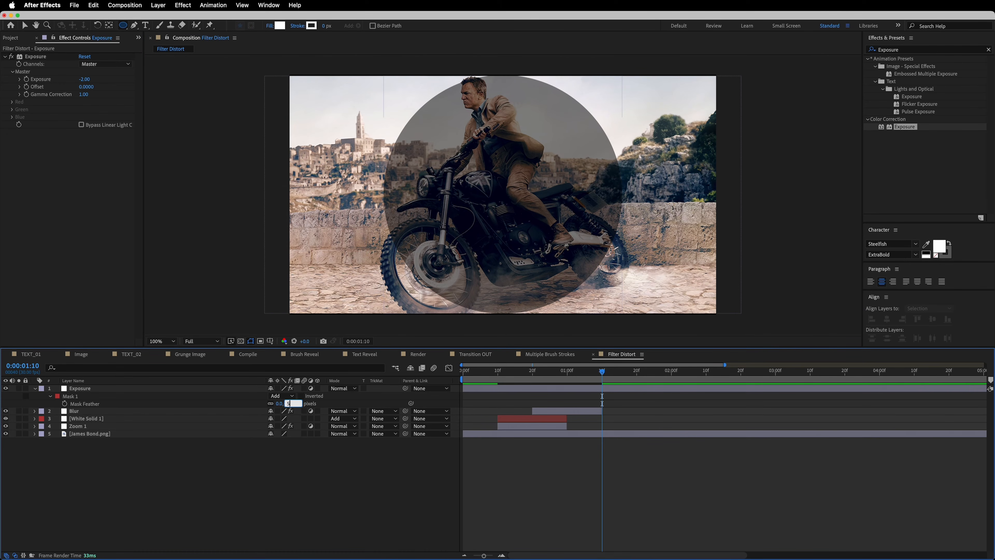
pyautogui.write('500')
pyautogui.press('Return')
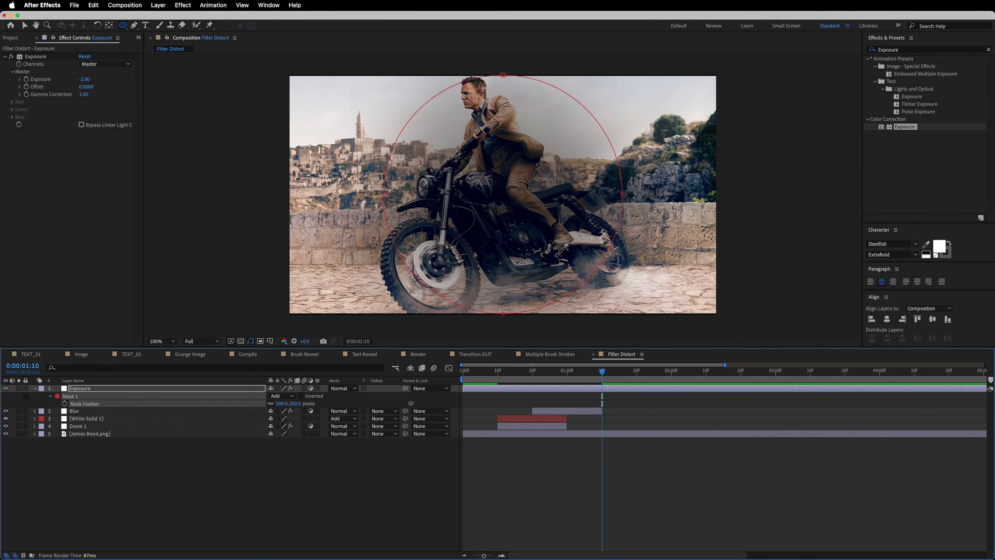
pyautogui.click(211, 452)
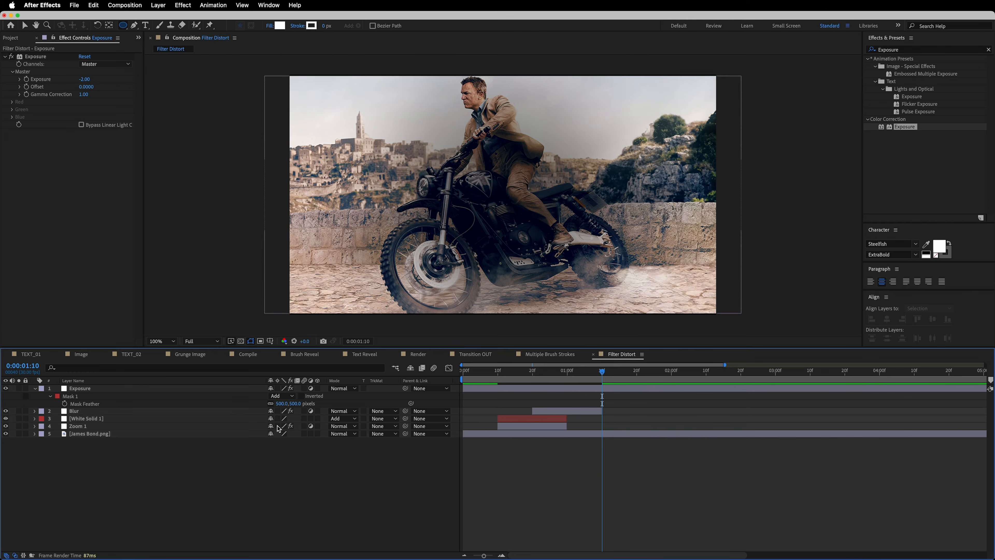
pyautogui.click(301, 396)
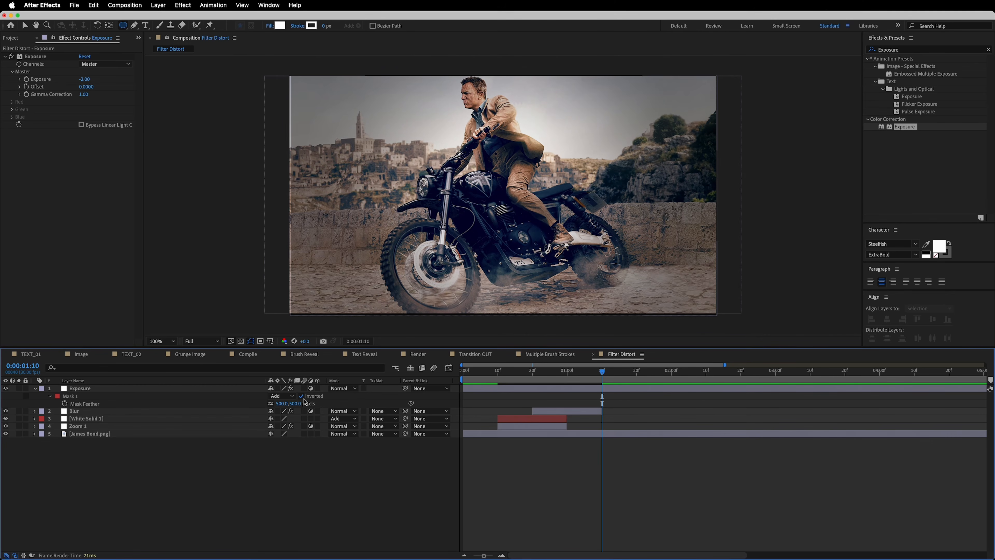
# - Set the Exposure layer's opacity to 50%
pyautogui.click(113, 392)
pyautogui.press('t')
pyautogui.click(273, 396)
pyautogui.write('5')
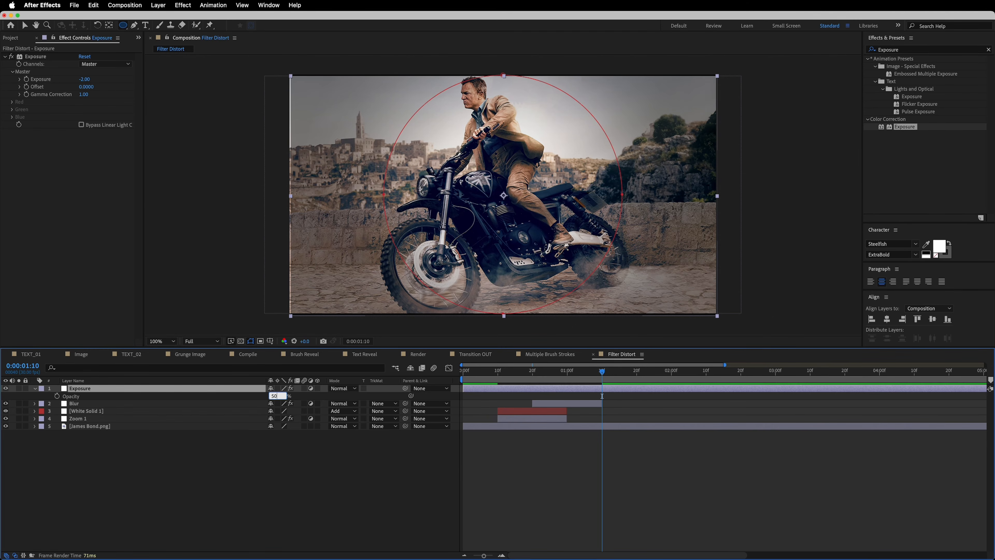
pyautogui.write('0')
pyautogui.click(294, 447)
# - Center the Exposure layer in the composition horizontally and vertically, and collapse the expanded layer properties
pyautogui.click(197, 387)
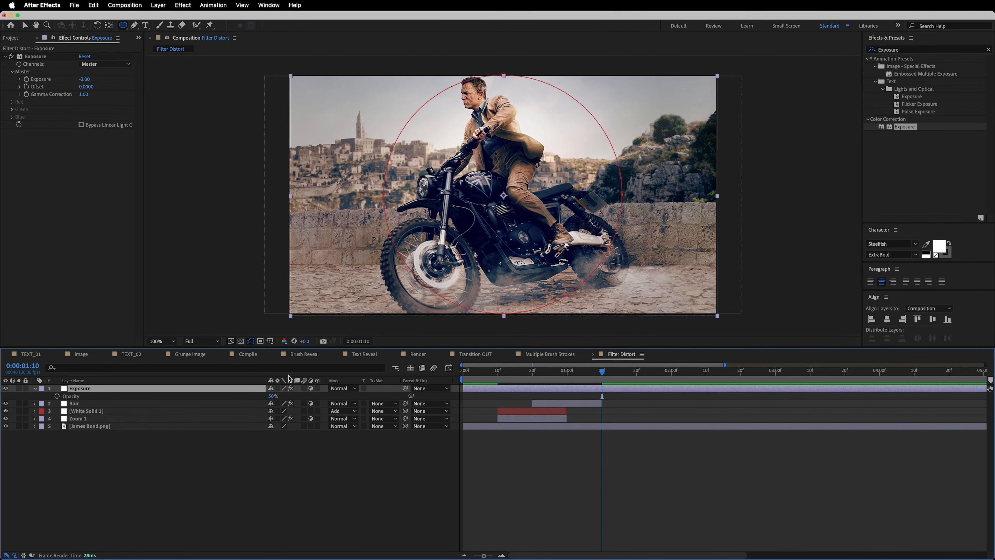
pyautogui.click(887, 318)
pyautogui.click(932, 319)
pyautogui.click(220, 471)
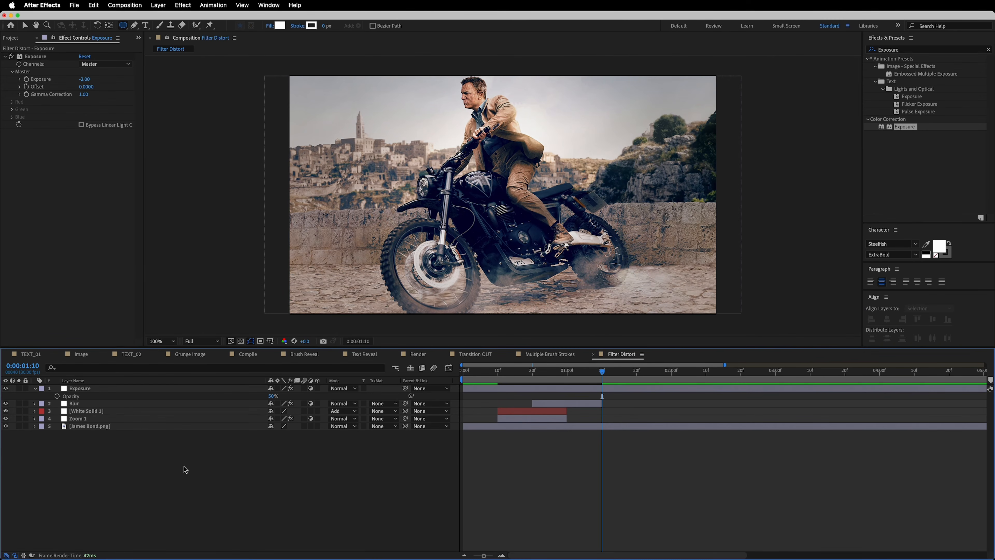
pyautogui.press('super+a')
pyautogui.press('u')
pyautogui.press('u')
pyautogui.press('u')
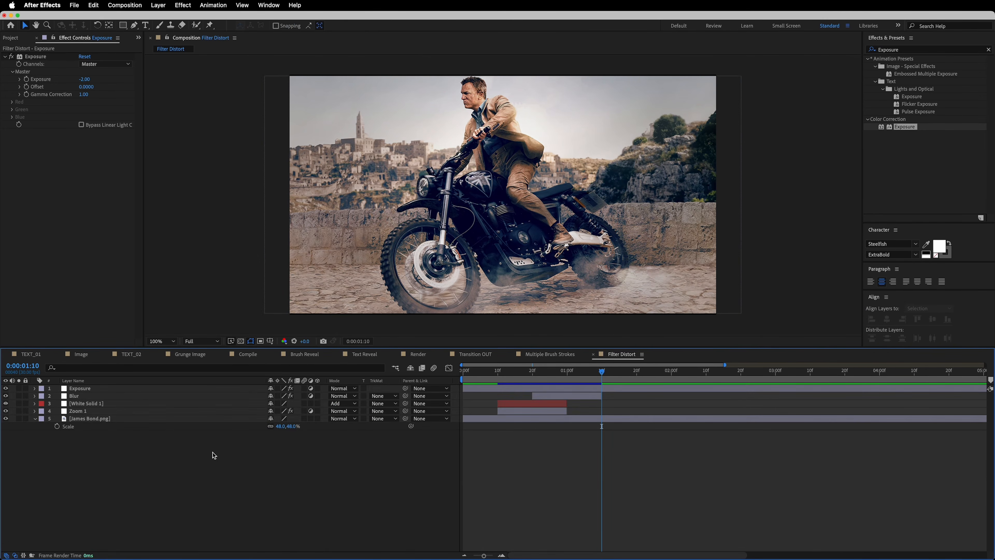
# - Add a new adjustment layer named Motion Tile and copy its name
pyautogui.rightClick(213, 453)
pyautogui.moveTo(244, 445)
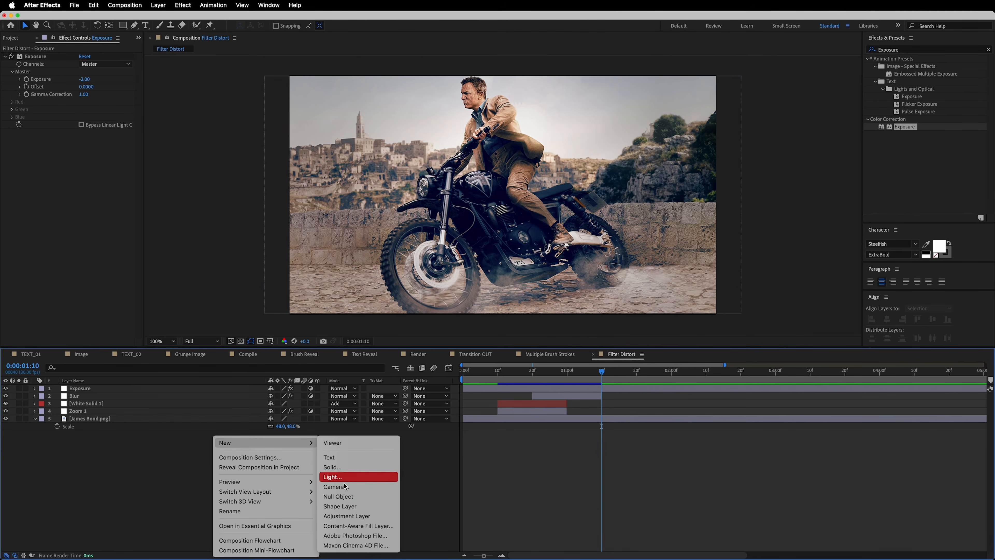
pyautogui.click(347, 517)
pyautogui.press('Return')
pyautogui.write('Mo')
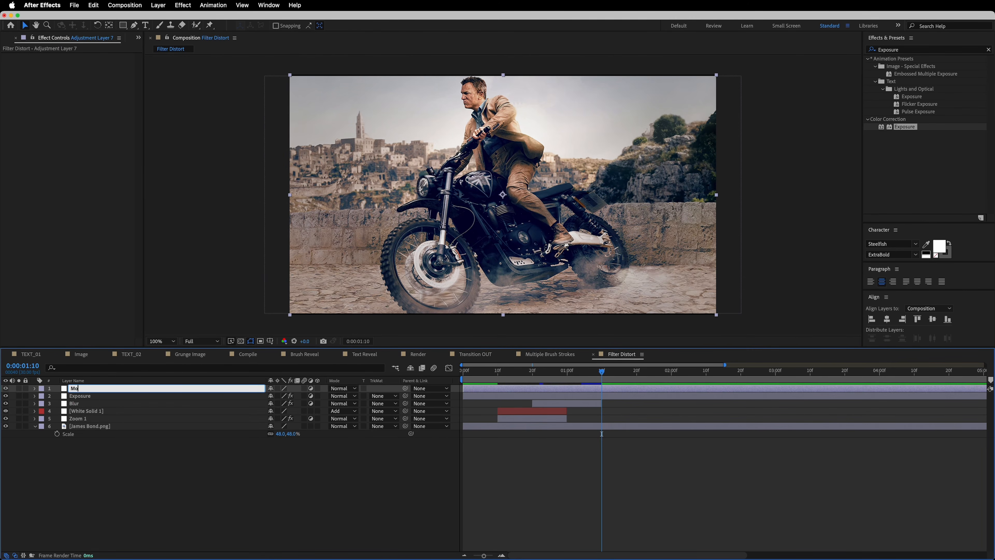
pyautogui.write('tion T')
pyautogui.press('super+a')
pyautogui.press('super+c')
pyautogui.press('Return')
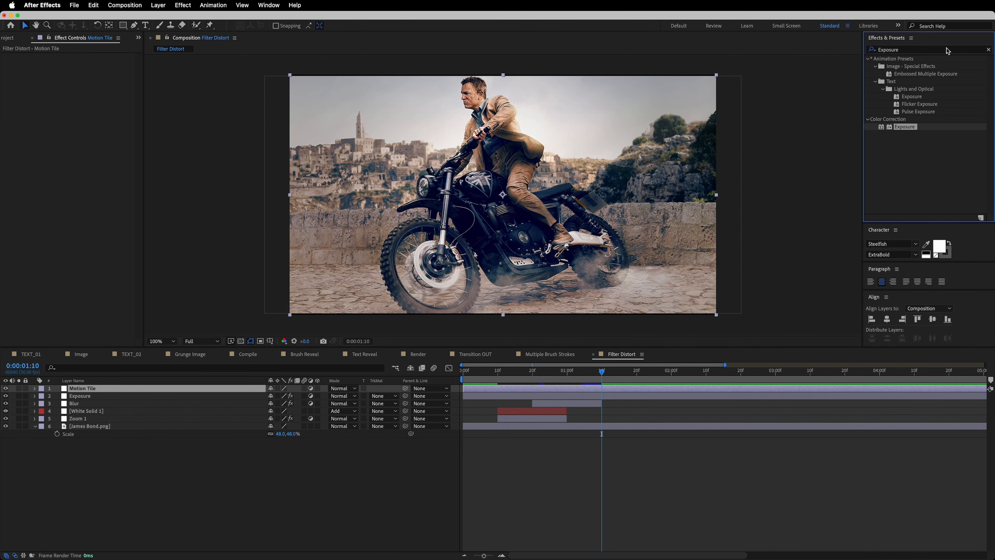
# - Apply the Motion Tile effect to the Motion Tile layer and shift its Tile Center to 960.0, 1.0
pyautogui.click(907, 49)
pyautogui.press('super+v')
pyautogui.moveTo(897, 67); pyautogui.dragTo(129, 389)
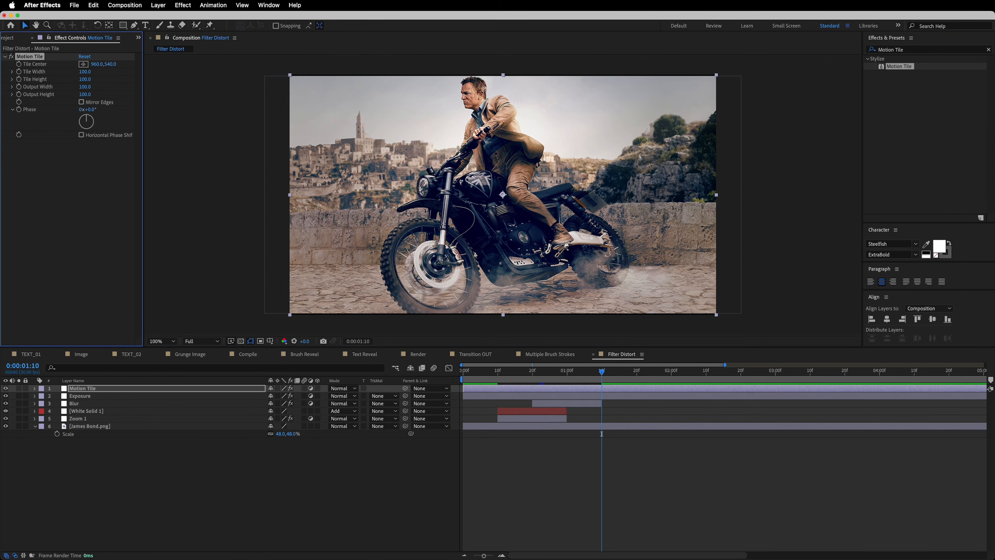
pyautogui.moveTo(113, 64); pyautogui.dragTo(93, 64)
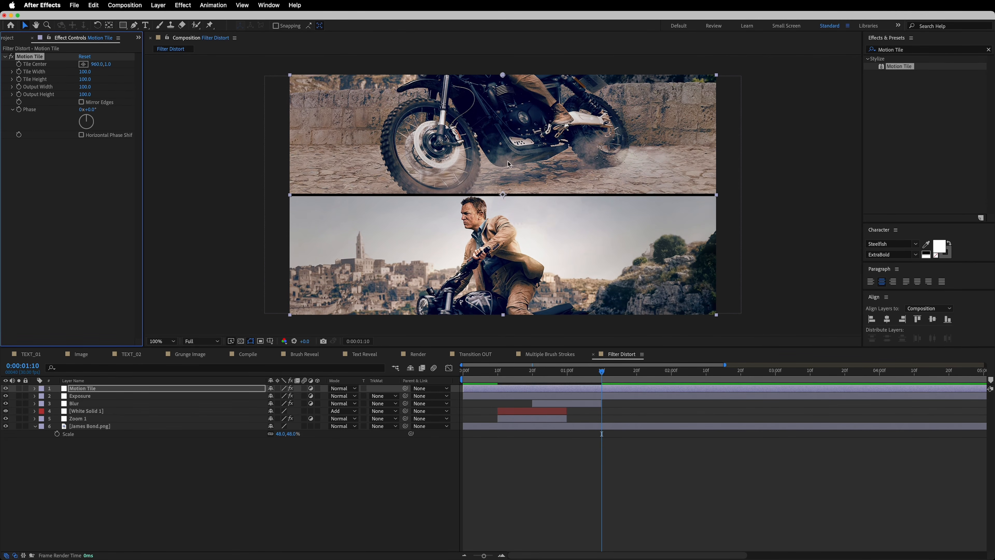
# - Set the scale of the James Bond.png layer to 49%
pyautogui.click(87, 427)
pyautogui.press('s')
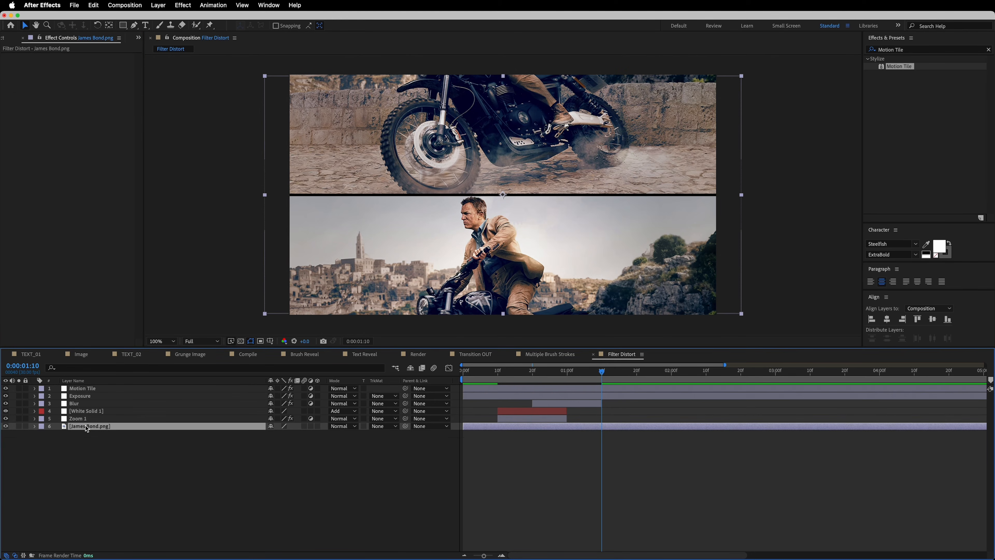
pyautogui.press('s')
pyautogui.click(295, 433)
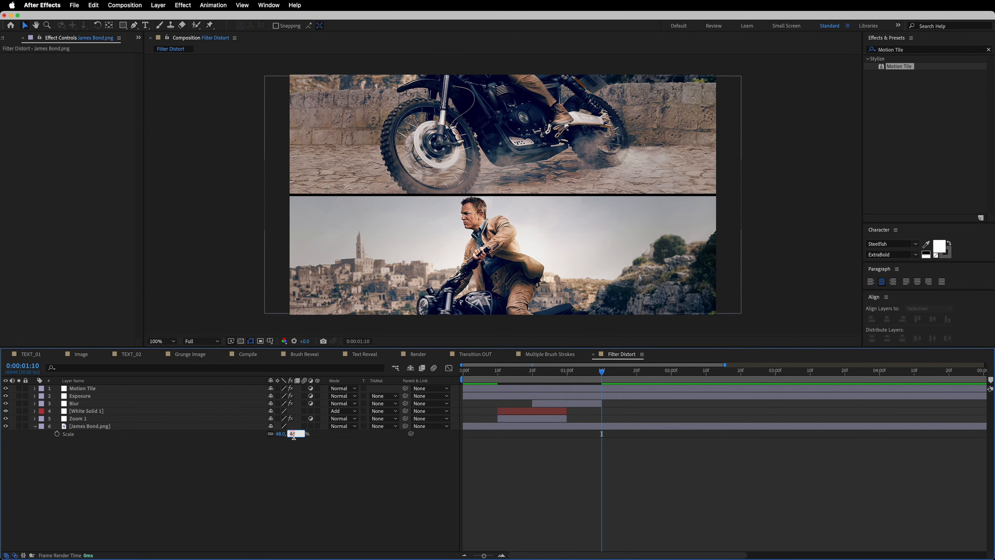
pyautogui.press('Up')
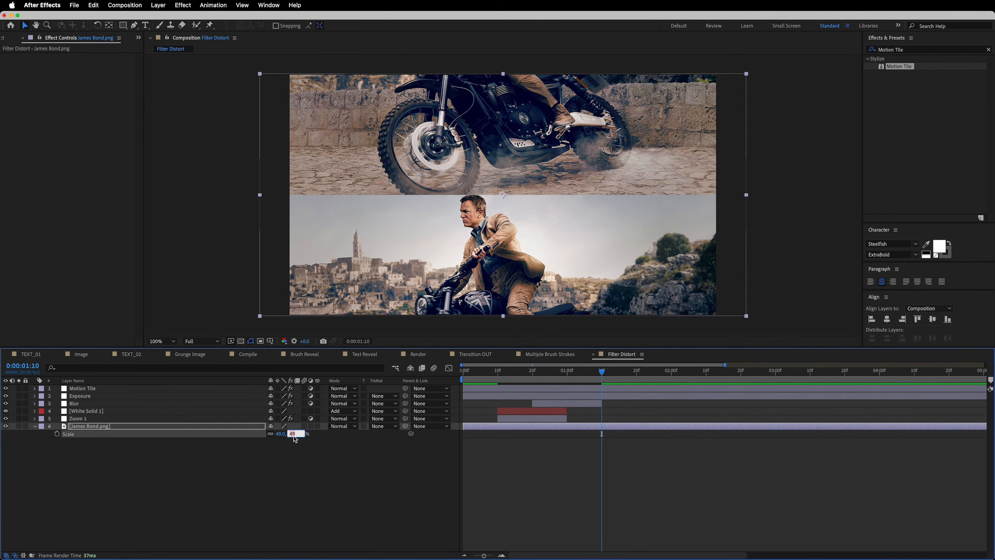
pyautogui.click(267, 457)
# - Add a new adjustment layer to Filter Distort and name it Zoom 2
pyautogui.rightClick(116, 459)
pyautogui.moveTo(186, 442)
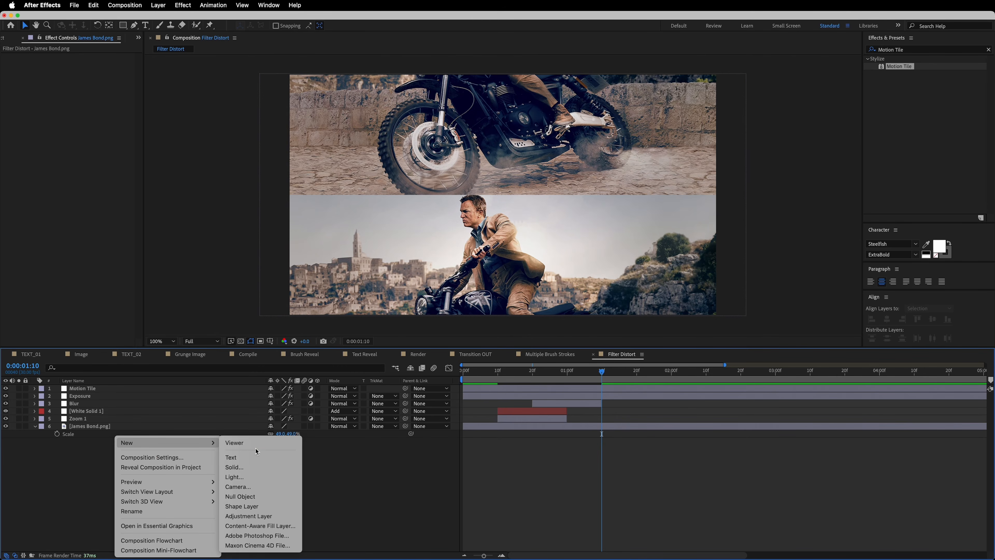
pyautogui.click(253, 516)
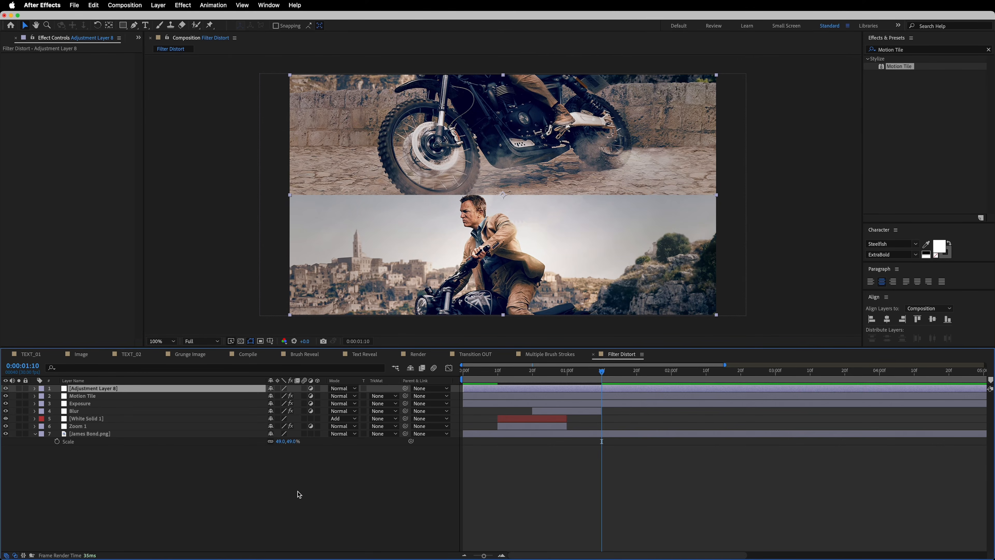
pyautogui.press('Return')
pyautogui.write('Zoom 2')
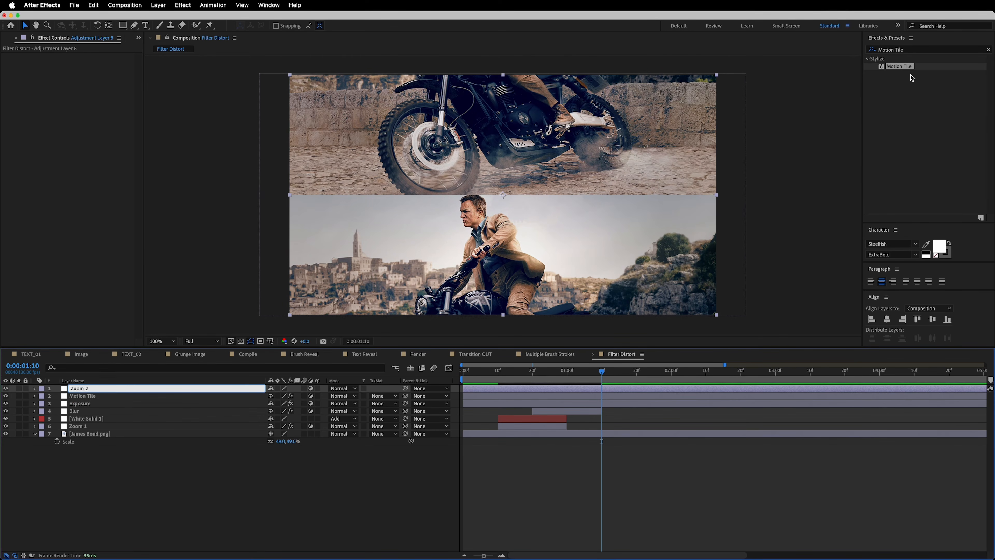
pyautogui.click(911, 58)
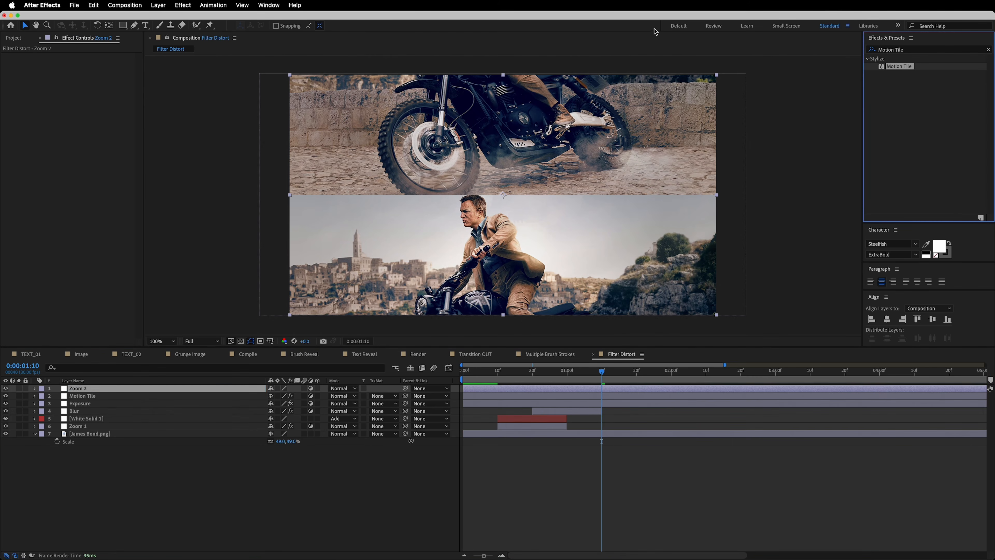
# - Apply the Transform effect to the Zoom 2 layer and set its Scale to 115
pyautogui.click(919, 50)
pyautogui.write('Trans')
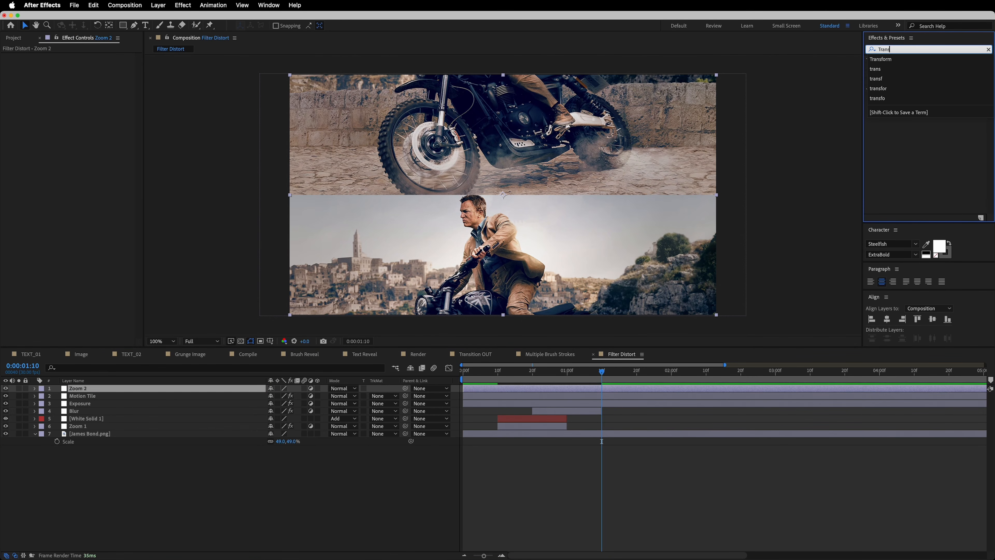
pyautogui.click(903, 139)
pyautogui.moveTo(905, 97); pyautogui.dragTo(98, 390)
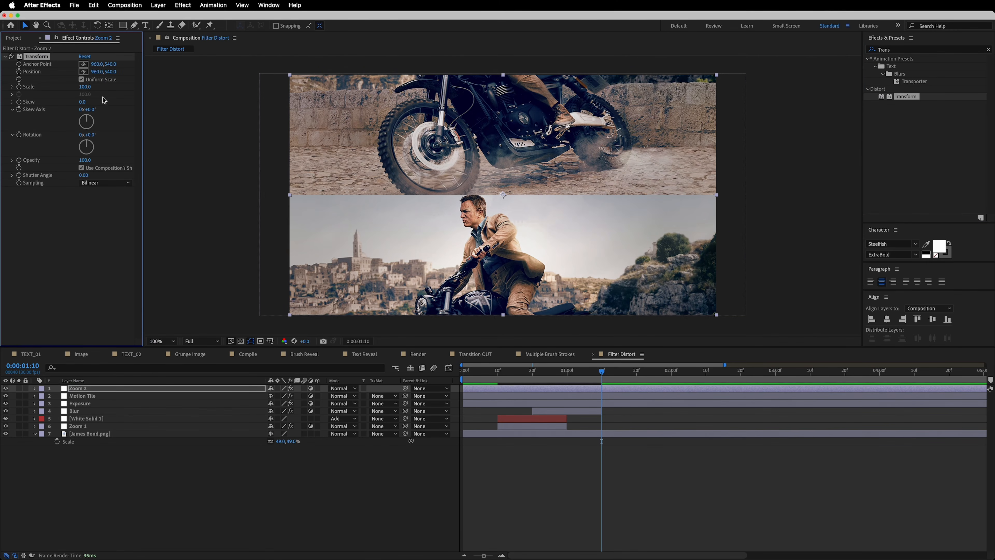
pyautogui.click(85, 86)
pyautogui.click(239, 495)
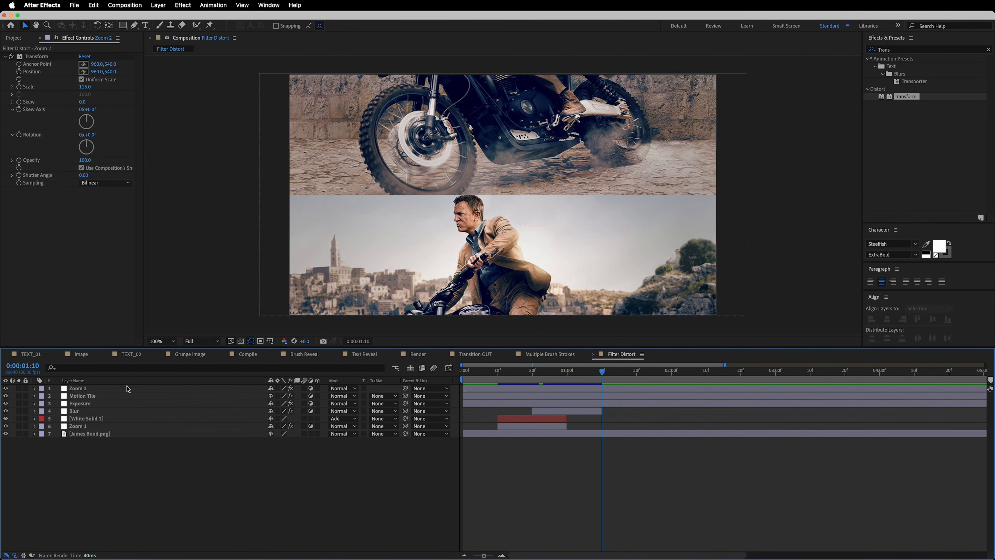
# - Trim the Zoom 2 layer so it runs from 0:00:00:17 to 0:00:00:22
pyautogui.click(164, 388)
pyautogui.moveTo(520, 373); pyautogui.dragTo(567, 392)
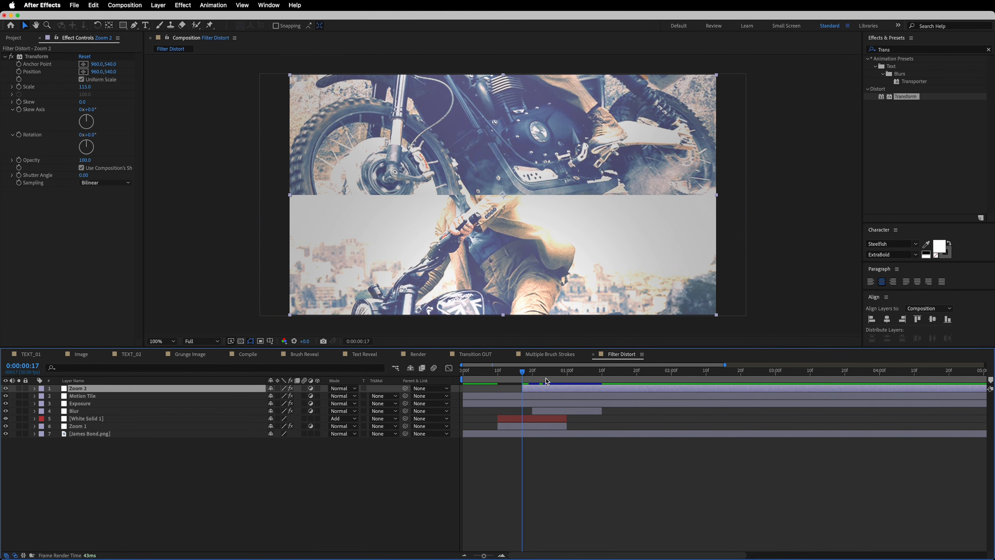
pyautogui.click(541, 371)
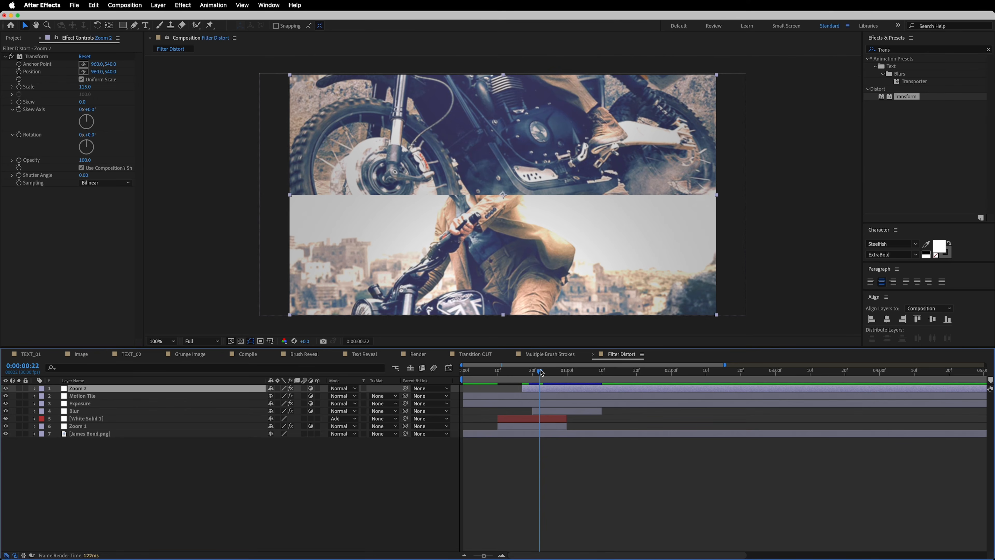
pyautogui.hotkey('alt', ']')
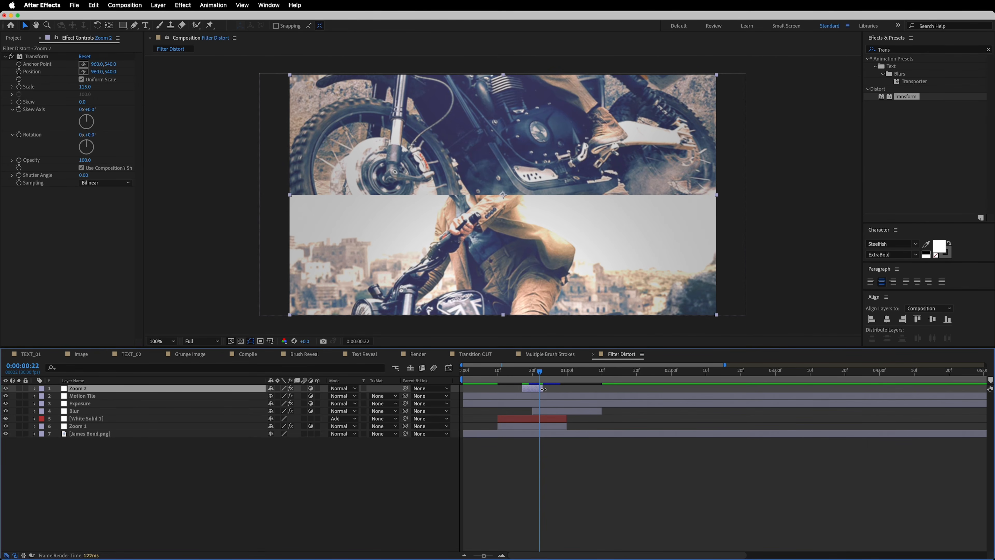
# - Trim the Motion Tile layer so it runs from 0:00:00:22 to 0:00:00:25
pyautogui.moveTo(478, 395); pyautogui.dragTo(552, 396)
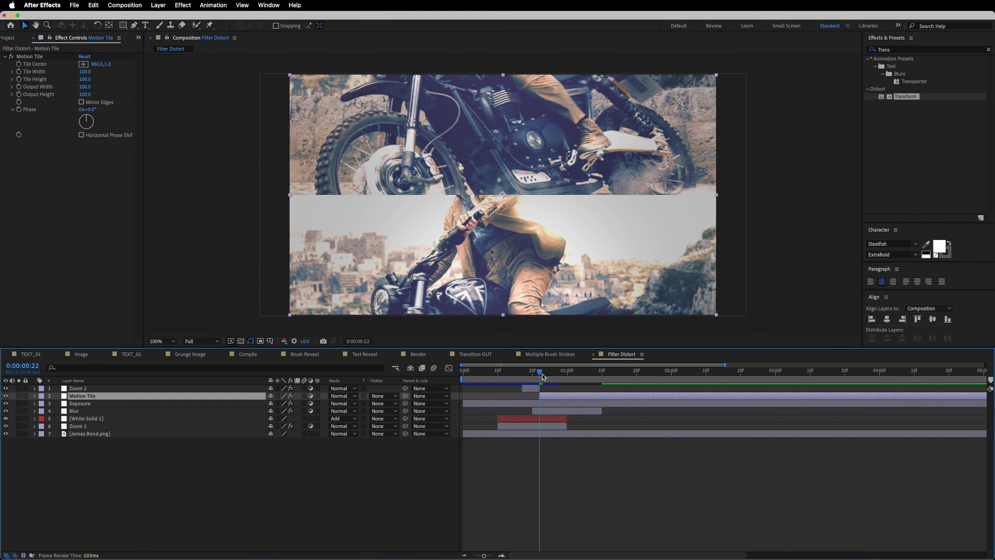
pyautogui.click(550, 372)
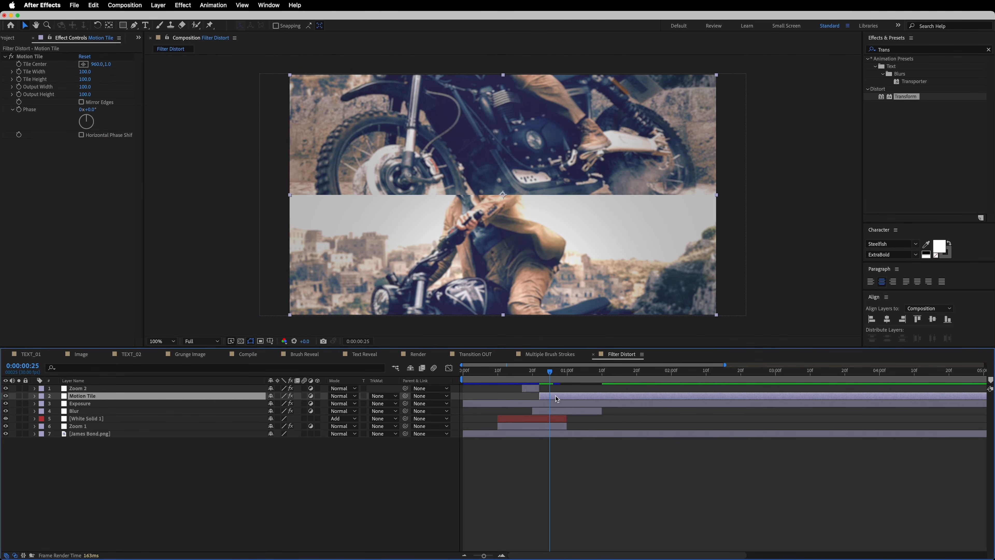
pyautogui.hotkey('alt', ']')
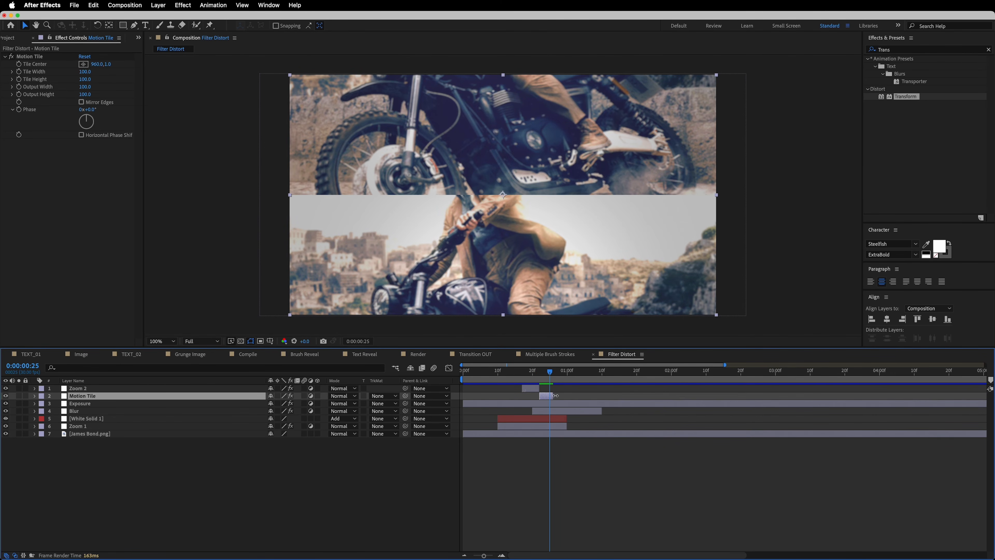
pyautogui.moveTo(555, 398); pyautogui.dragTo(552, 397)
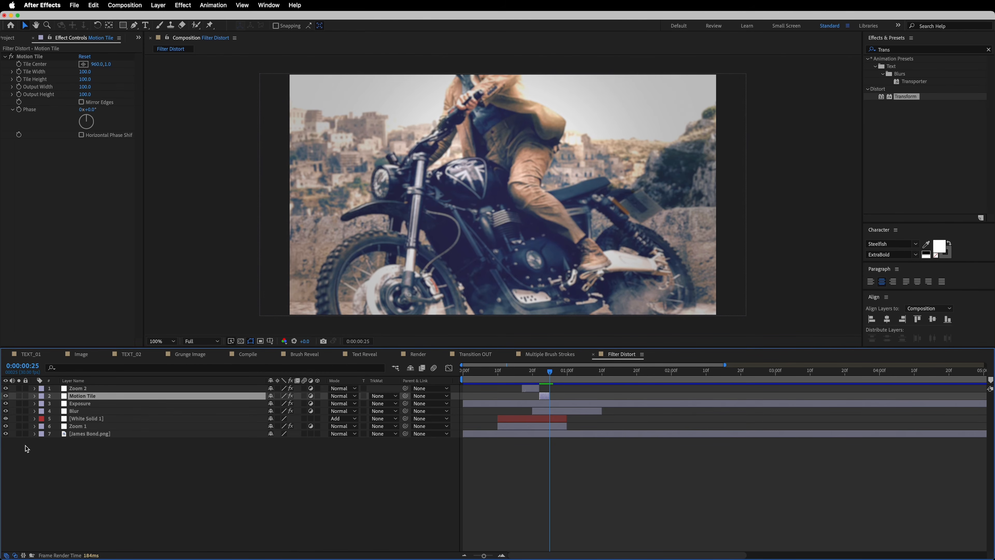
# - Hide the James Bond.png layer and add the Filter Distort composition as the uppermost layer of the Render composition
pyautogui.click(6, 434)
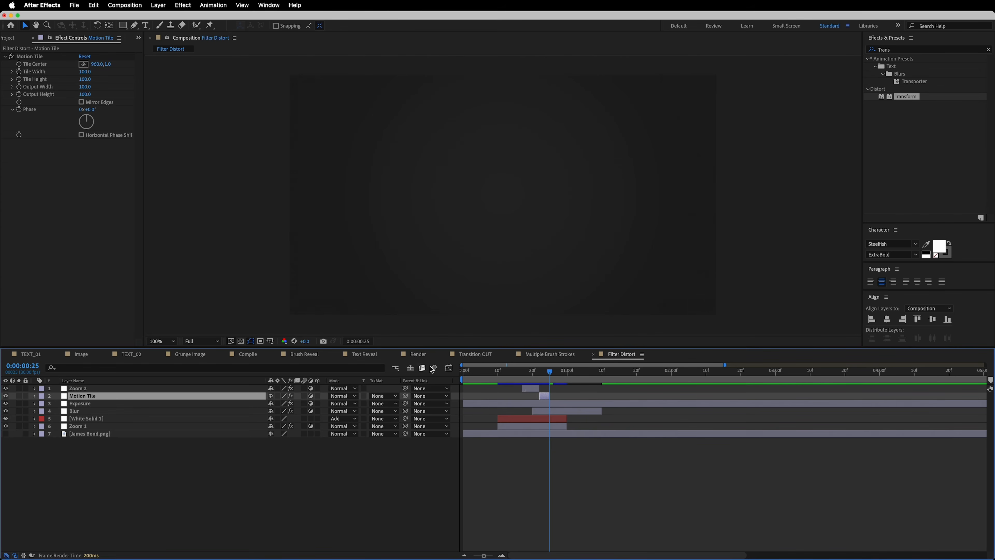
pyautogui.click(417, 354)
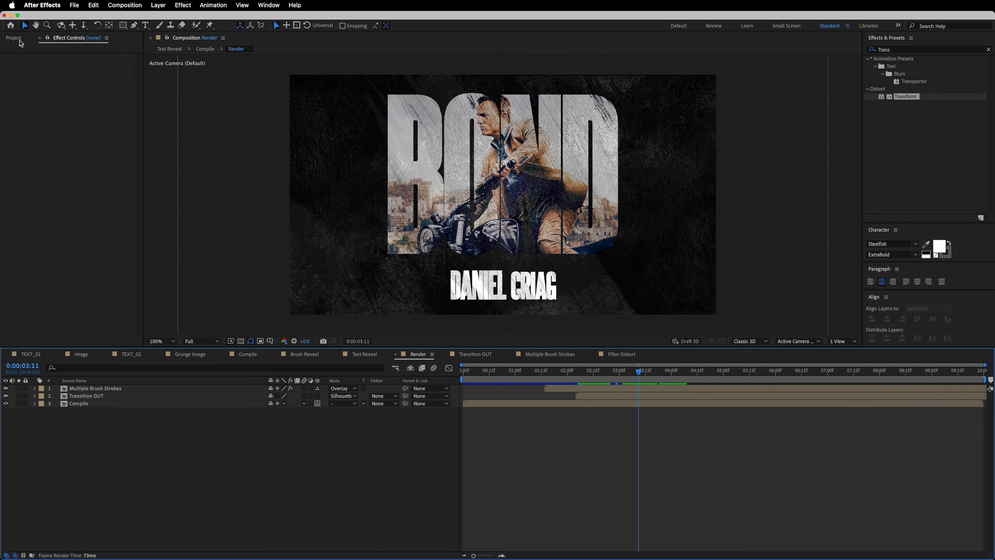
pyautogui.click(13, 38)
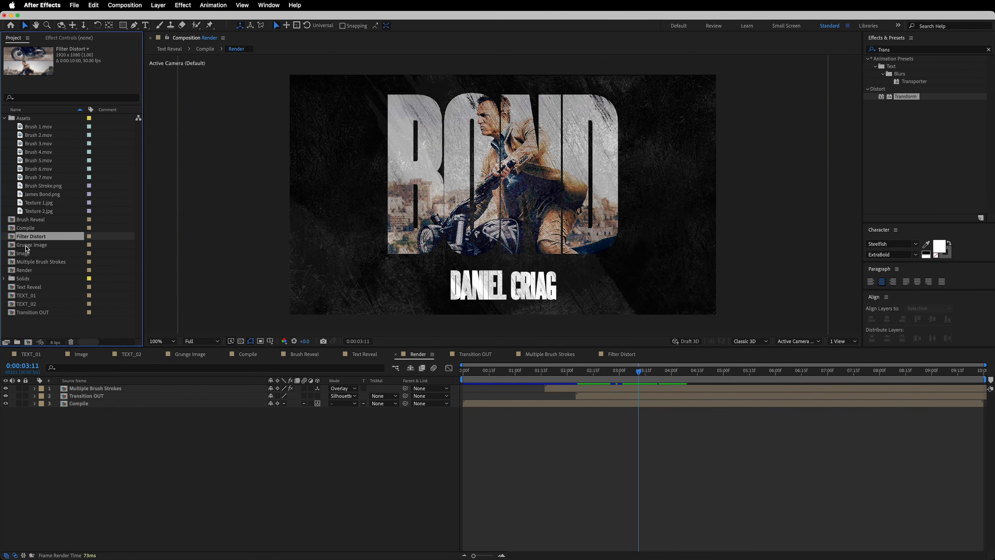
pyautogui.moveTo(27, 240); pyautogui.dragTo(101, 390)
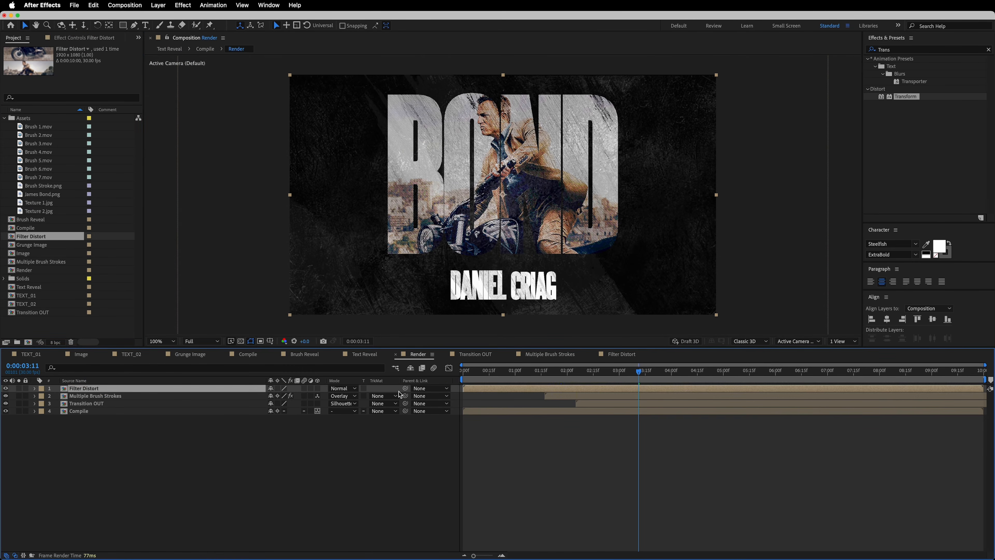
# - Collapse the transformations of the Filter Distort layer and shift it to start together with Multiple Brush Strokes
pyautogui.click(278, 388)
pyautogui.moveTo(485, 388); pyautogui.dragTo(567, 389)
pyautogui.moveTo(478, 373); pyautogui.dragTo(574, 401)
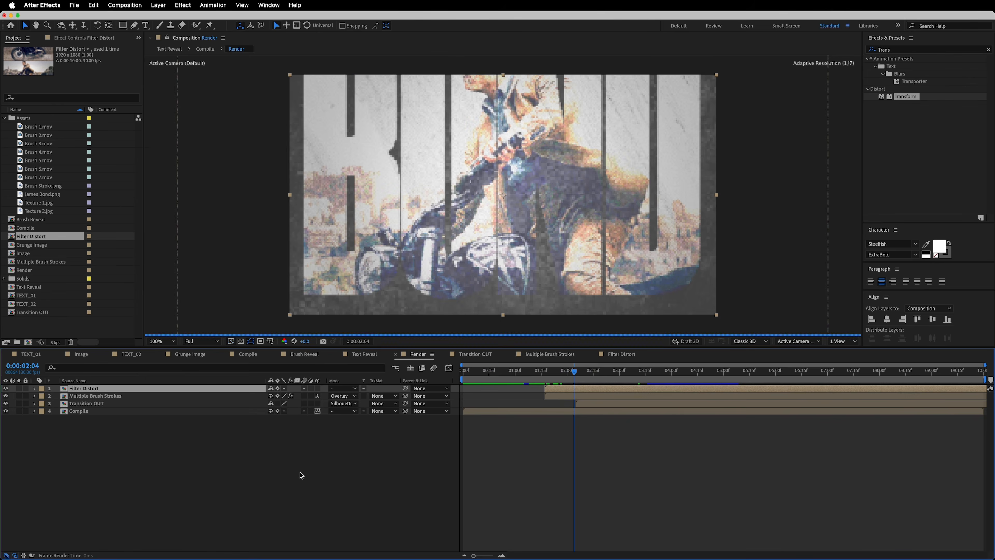
# - Create a black 1920 x 1080 px solid named V in the Grunge Image composition
pyautogui.click(196, 355)
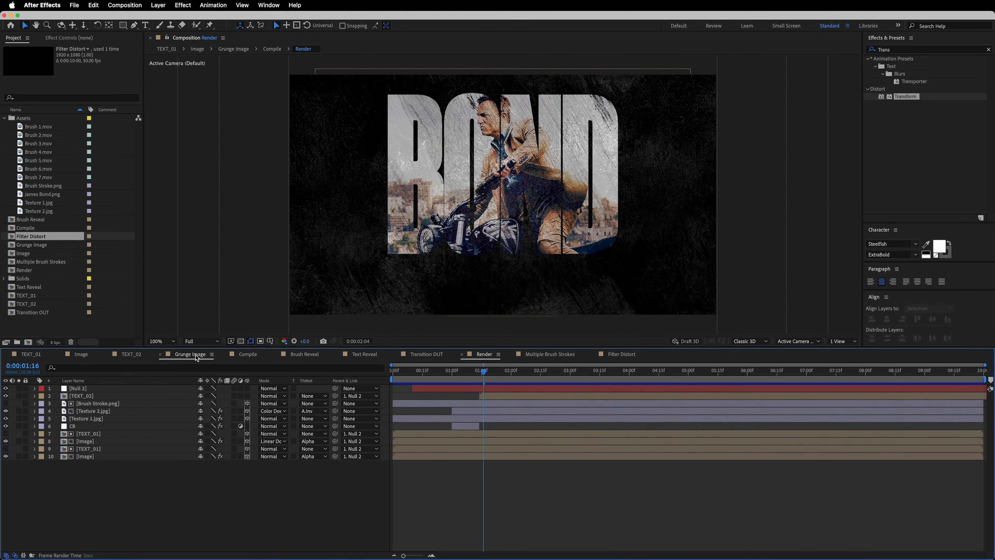
pyautogui.rightClick(113, 485)
pyautogui.moveTo(164, 442)
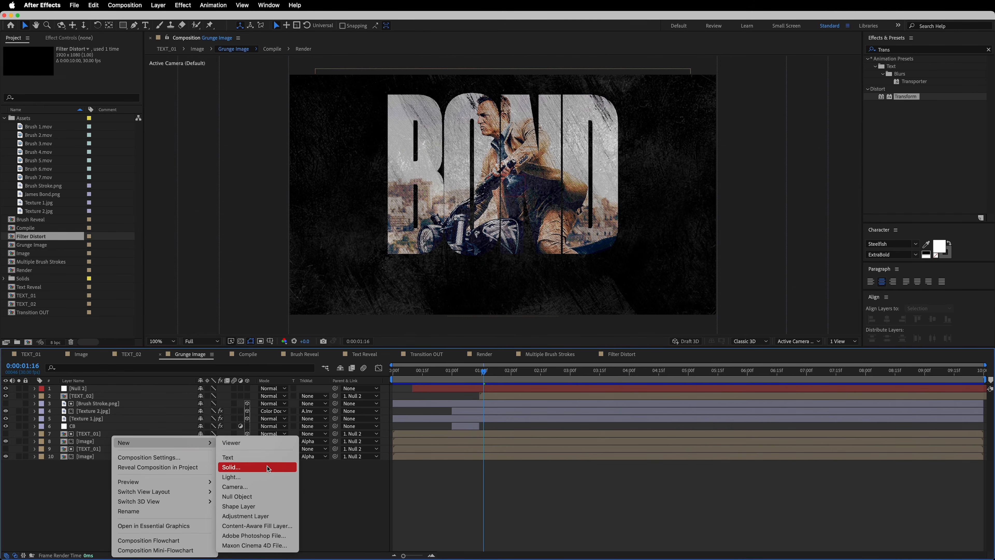
pyautogui.click(267, 467)
pyautogui.write('V')
pyautogui.click(470, 305)
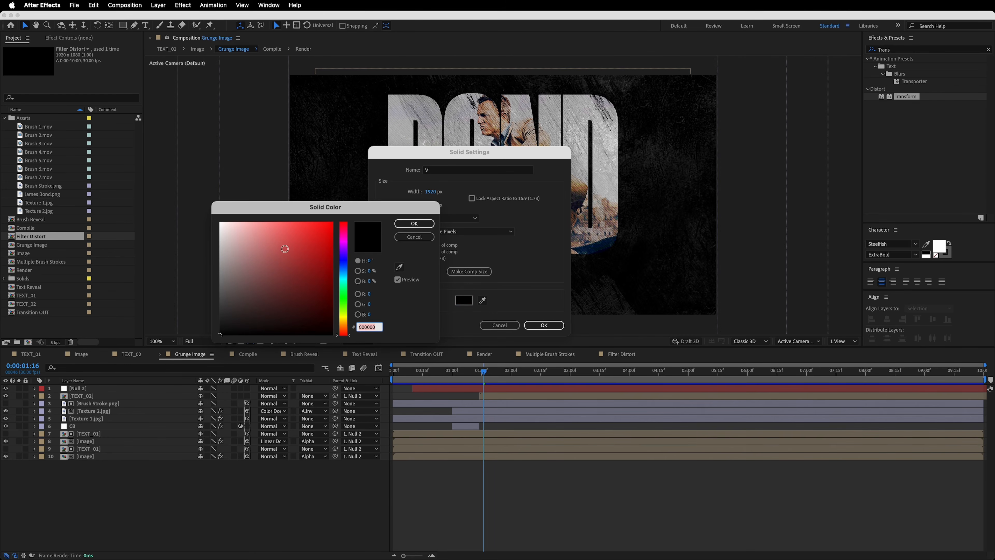
pyautogui.click(421, 226)
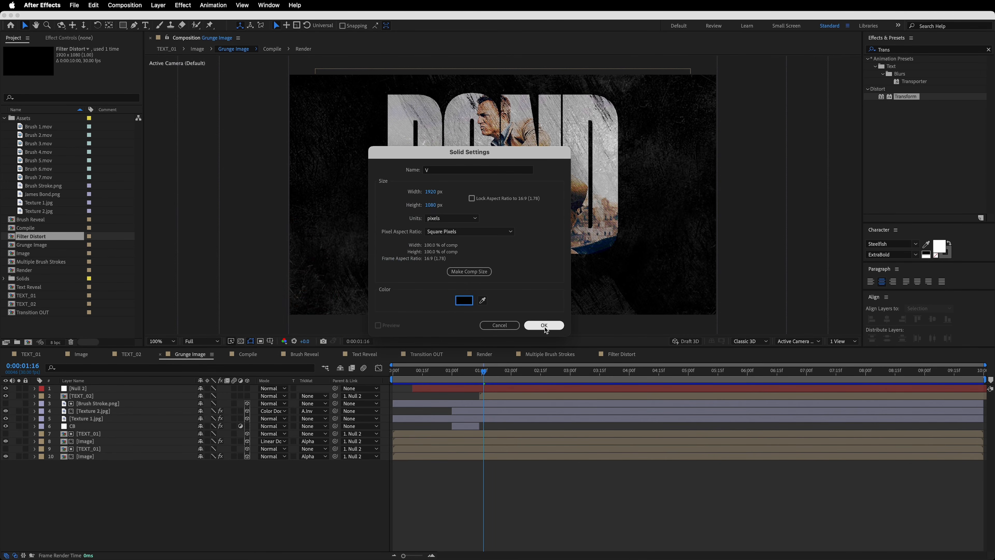
pyautogui.click(544, 325)
# - Draw a closed diamond-shaped mask on the V solid with the Pen tool, with corners near the midpoints of the frame's edges
pyautogui.click(79, 396)
pyautogui.click(85, 390)
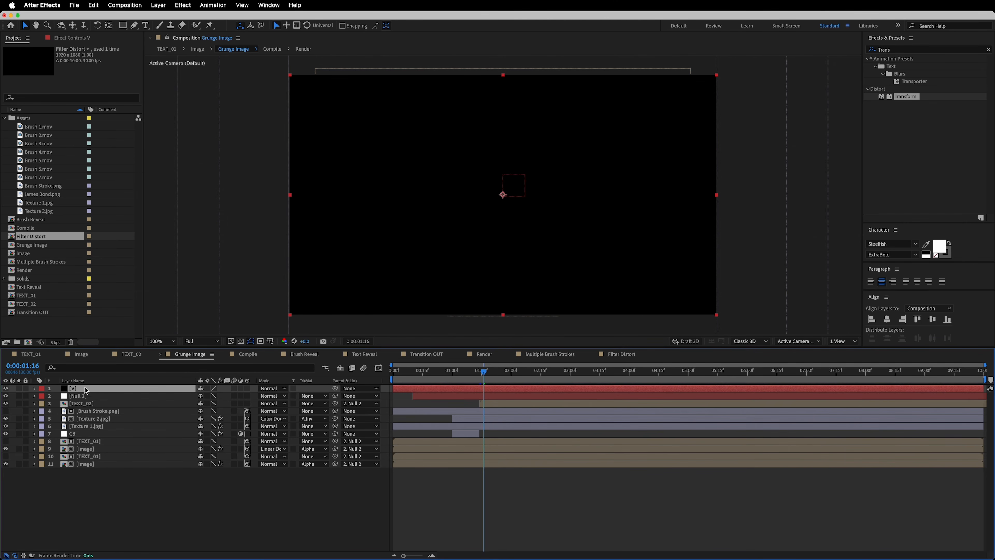
pyautogui.click(134, 25)
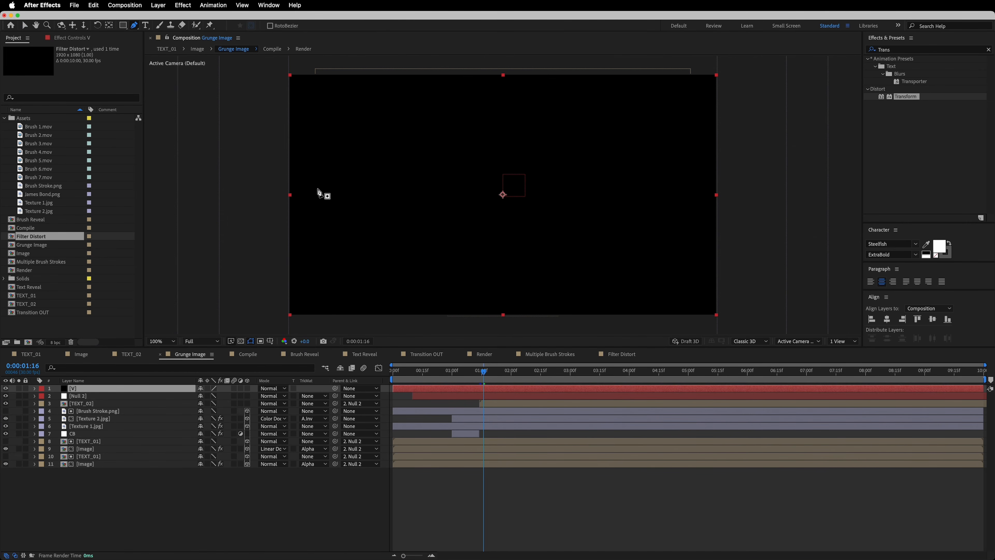
pyautogui.click(290, 193)
pyautogui.click(495, 76)
pyautogui.click(716, 203)
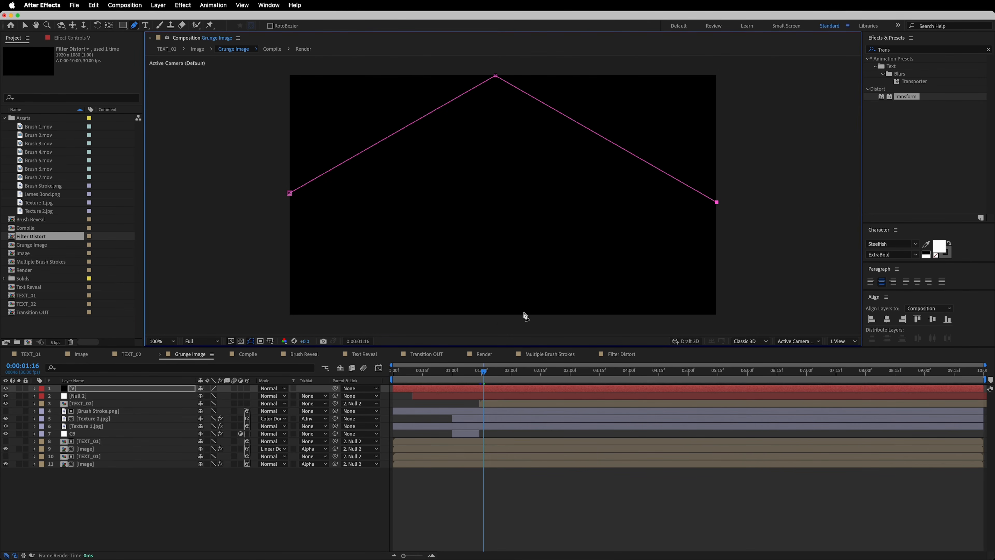
pyautogui.click(492, 314)
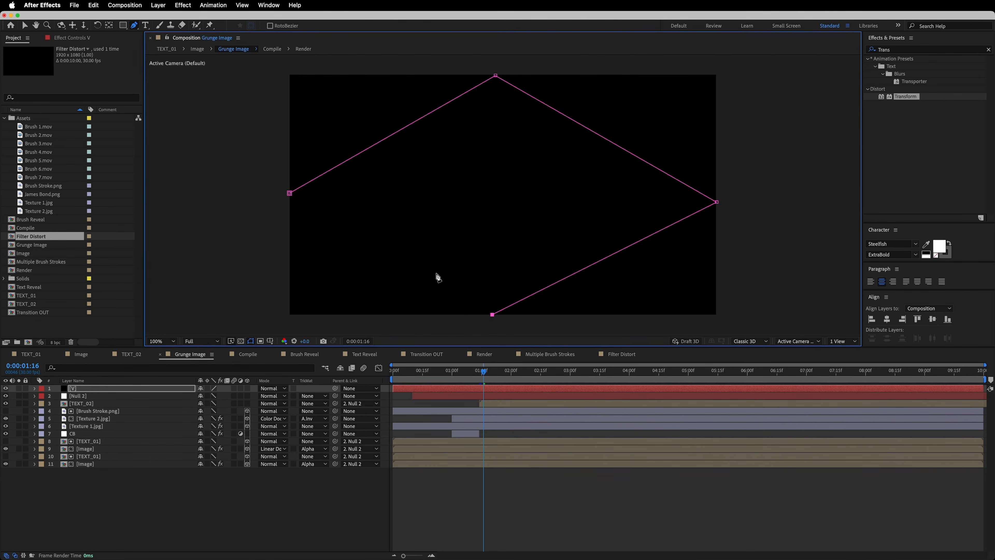
pyautogui.click(289, 193)
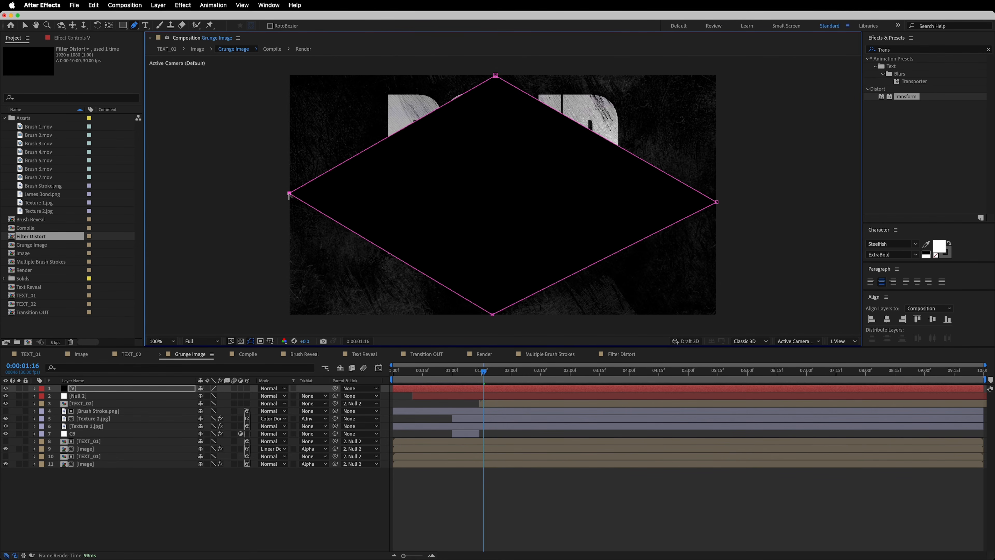
# - Convert the four corner points of the V solid's mask to smooth points to form an oval, and reveal its Mask Path
pyautogui.keyDown('alt'); pyautogui.click(290, 194); pyautogui.keyUp('alt')
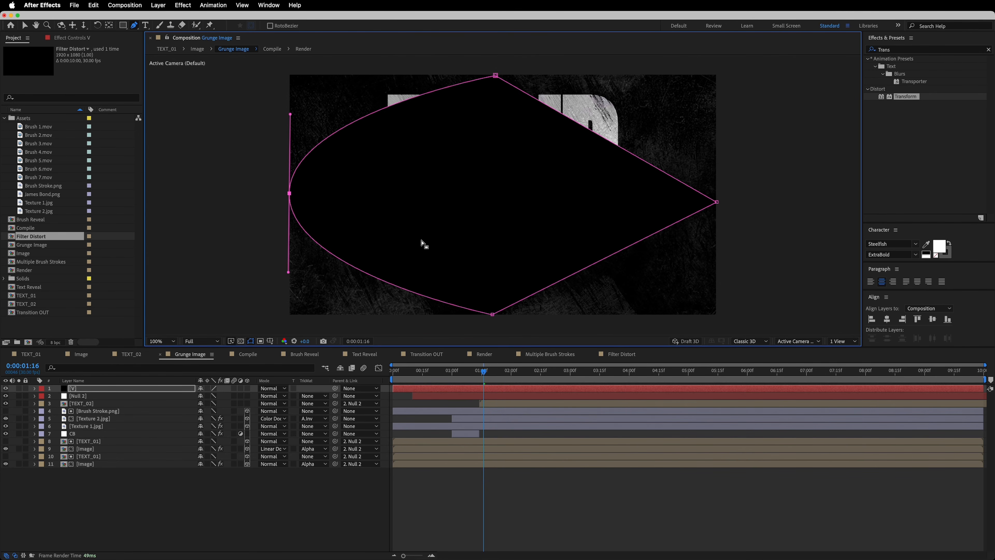
pyautogui.keyDown('alt'); pyautogui.click(493, 314); pyautogui.keyUp('alt')
pyautogui.keyDown('alt'); pyautogui.click(716, 201); pyautogui.keyUp('alt')
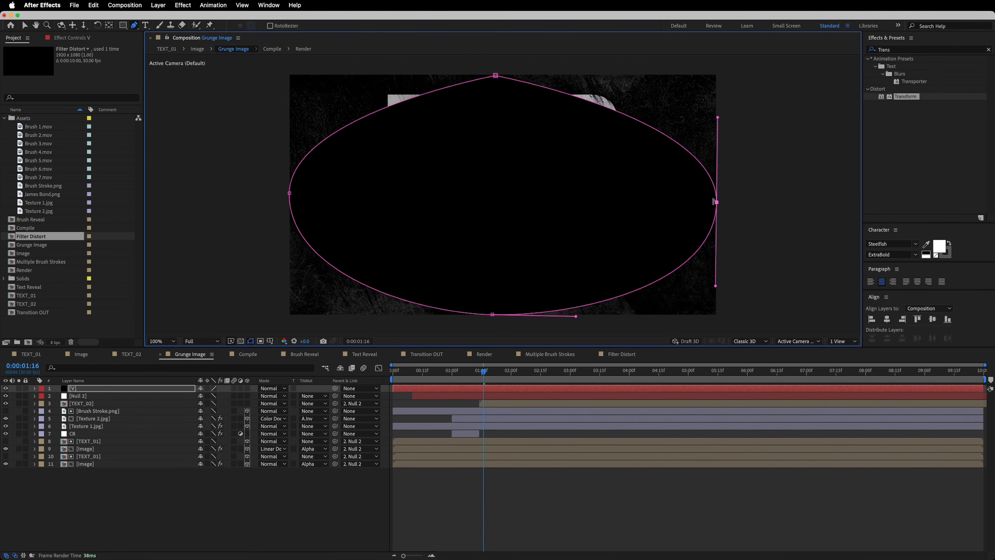
pyautogui.keyDown('alt'); pyautogui.click(496, 75); pyautogui.keyUp('alt')
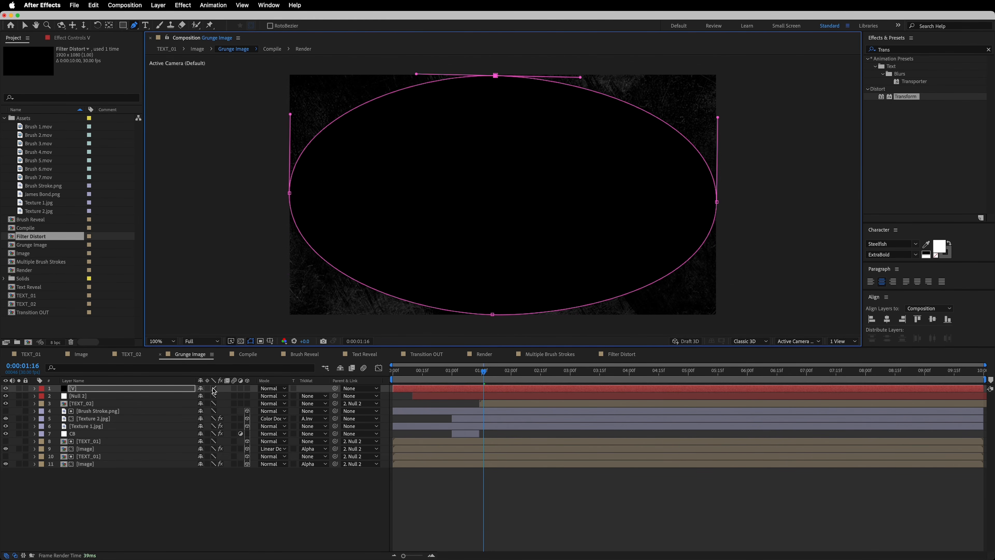
pyautogui.press('m')
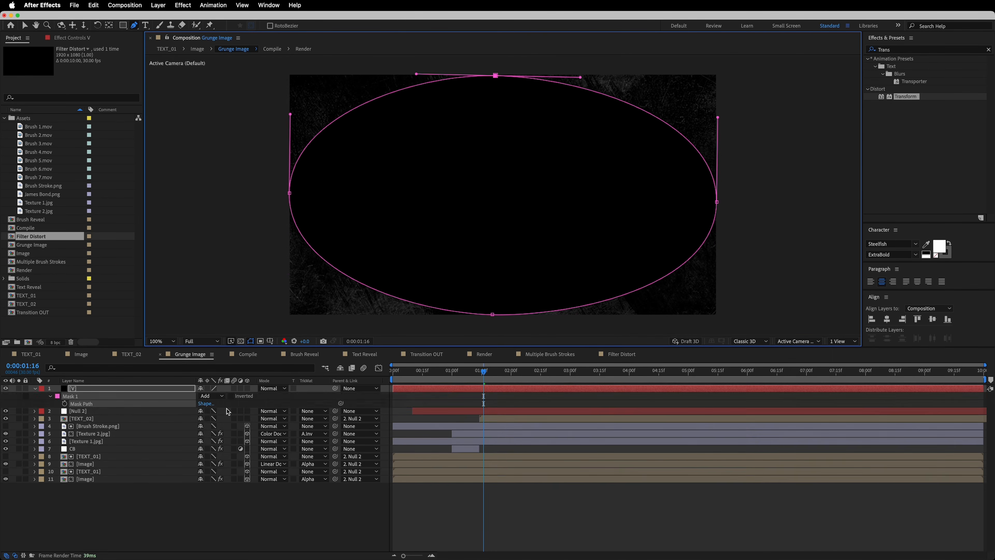
# - Invert the V solid's mask and set its Mask Feather to 400 pixels
pyautogui.click(231, 396)
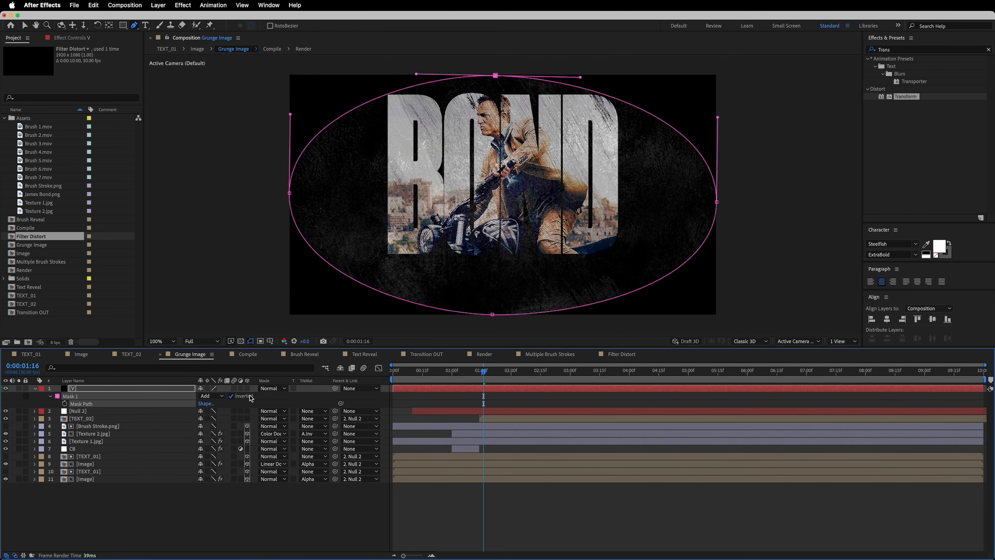
pyautogui.press('f')
pyautogui.click(218, 404)
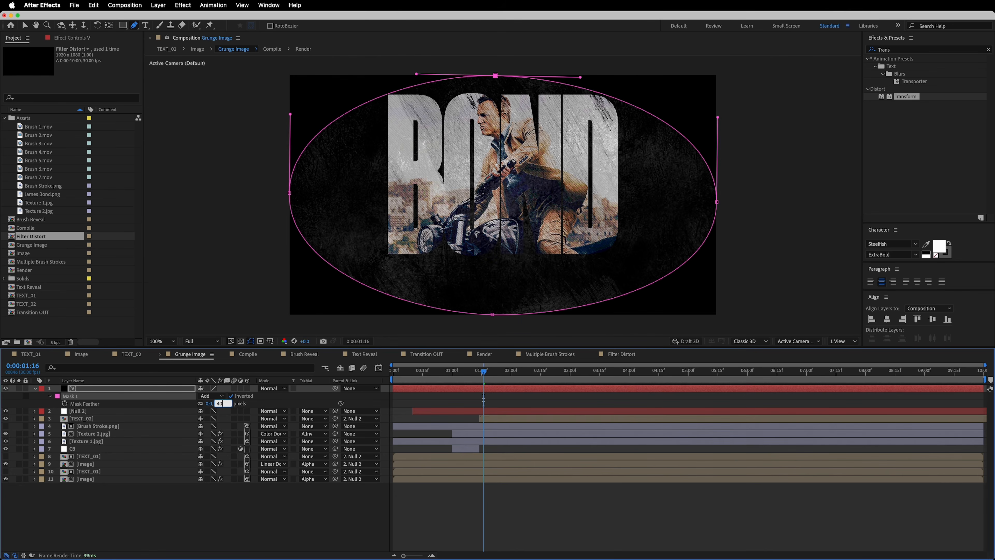
pyautogui.write('400')
pyautogui.press('Return')
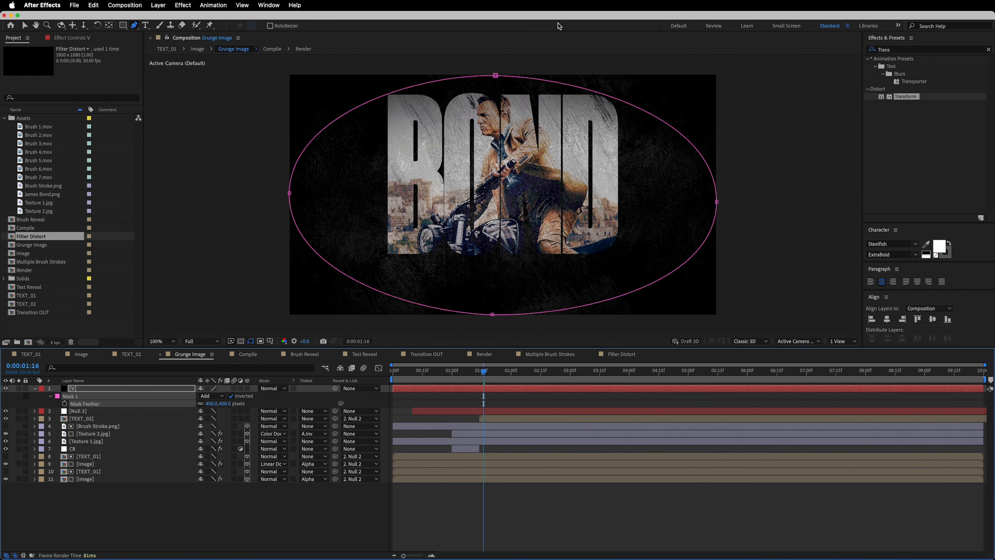
# - Enlarge the V solid's oval mask by moving its upper and two side points outside the frame
pyautogui.moveTo(495, 77); pyautogui.dragTo(496, 61)
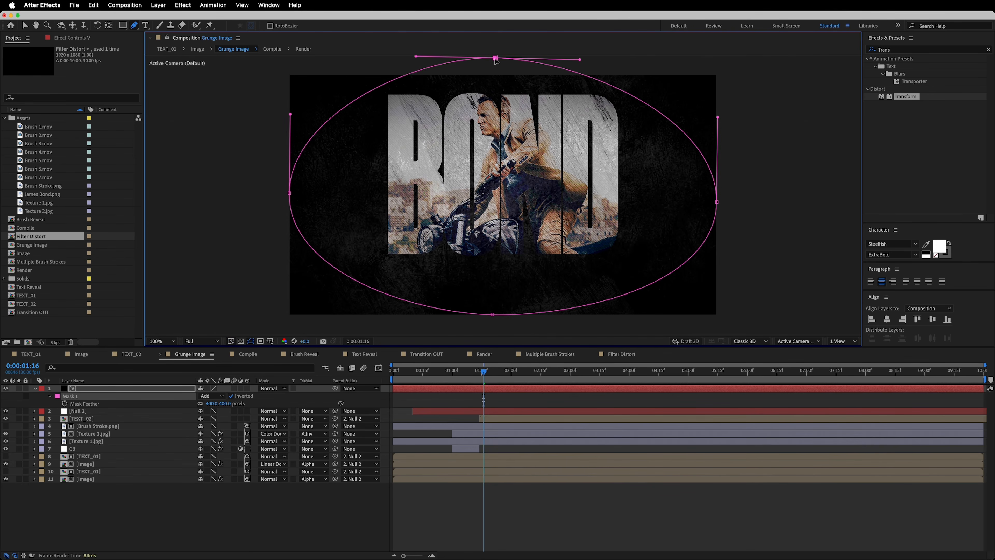
pyautogui.moveTo(717, 202); pyautogui.dragTo(752, 197)
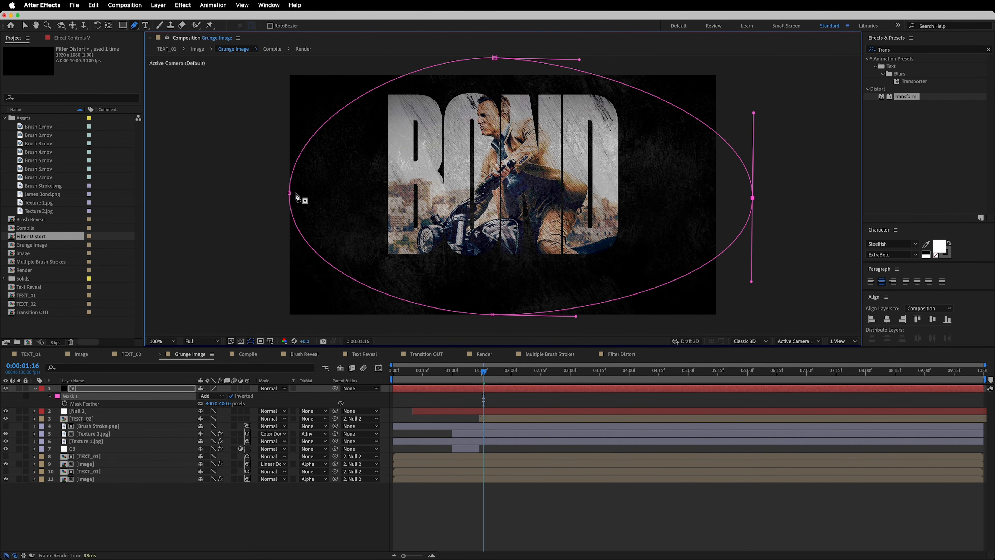
pyautogui.moveTo(290, 192); pyautogui.dragTo(247, 191)
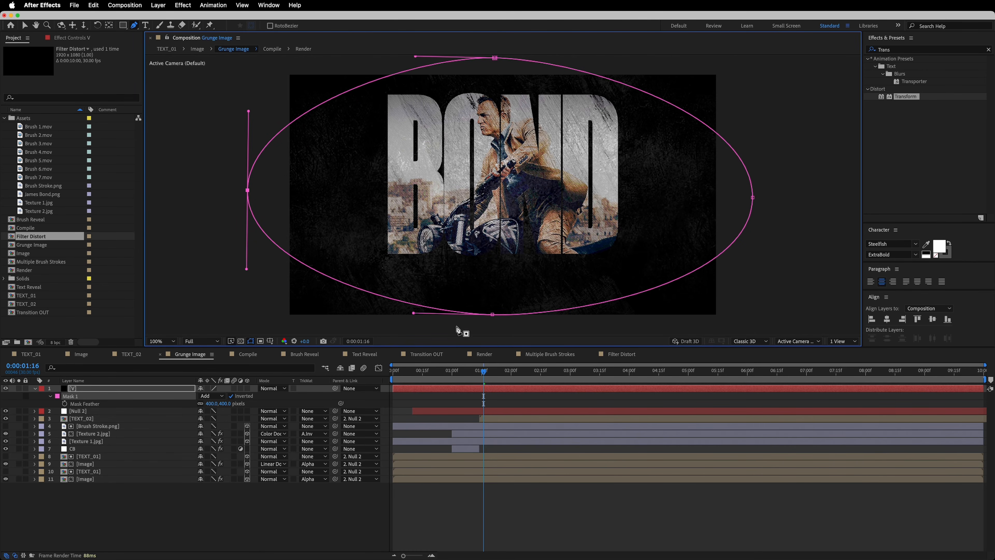
# - Shift the TEXT_02 layer in Grunge Image to start at 0:00:01:27 and collapse the V layer's properties
pyautogui.moveTo(481, 368); pyautogui.dragTo(506, 373)
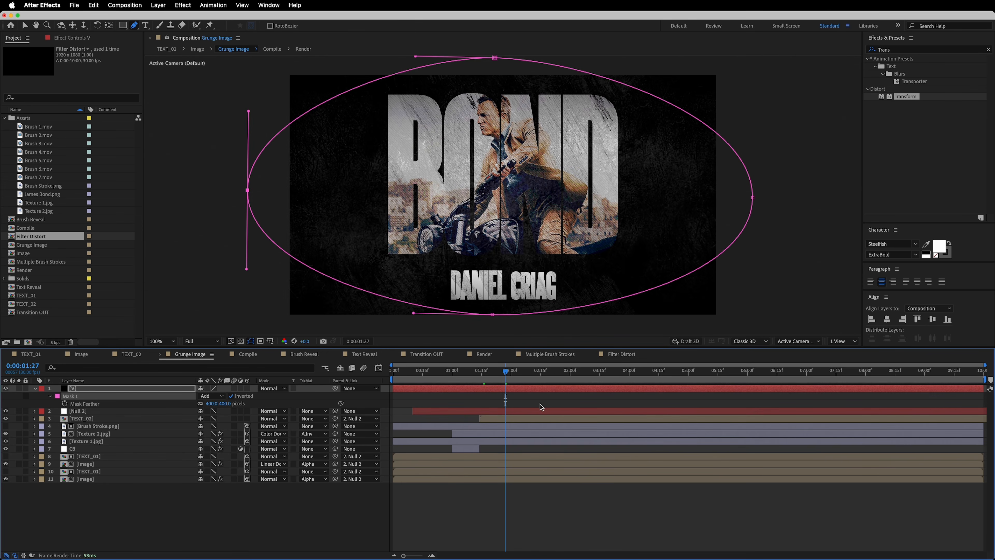
pyautogui.moveTo(521, 420); pyautogui.dragTo(547, 420)
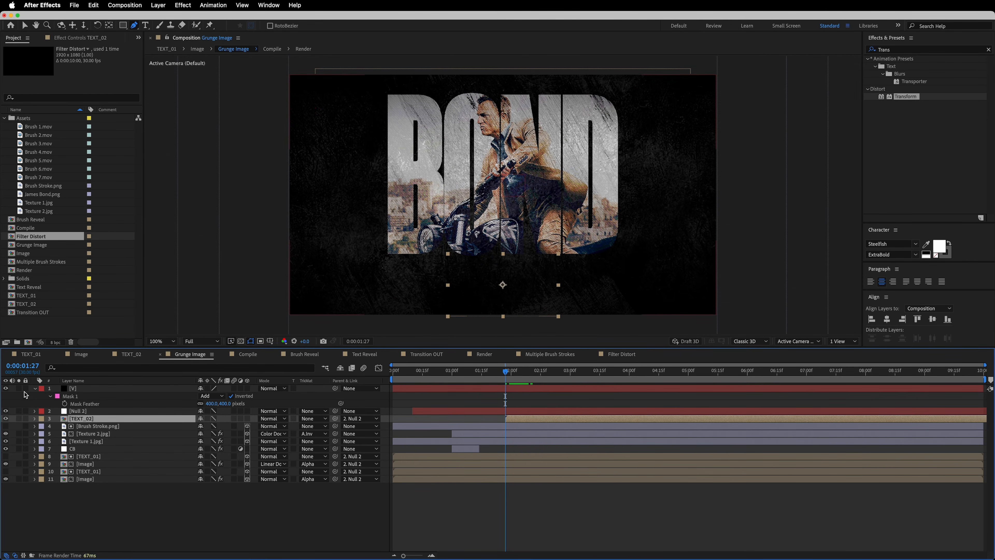
pyautogui.click(35, 389)
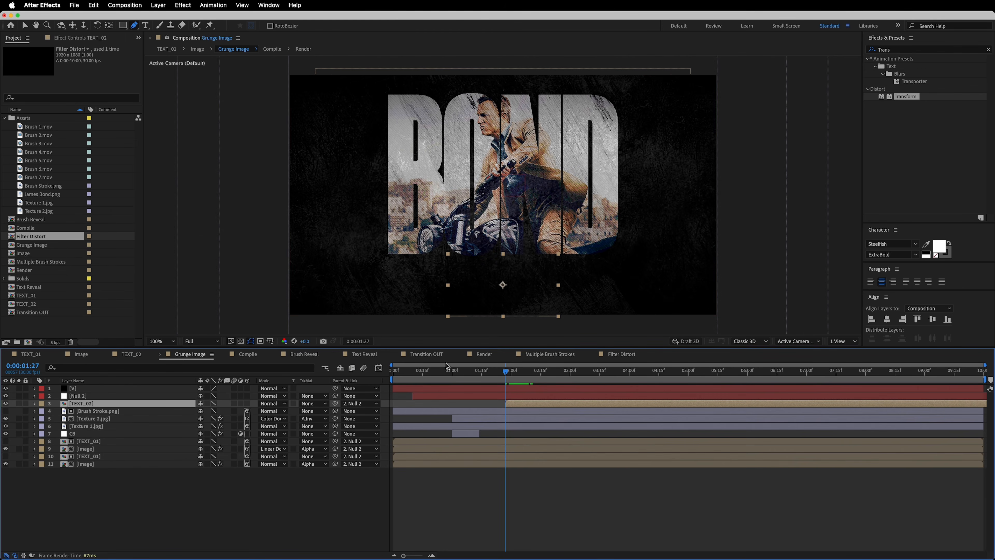
# - Shift the Transition OUT layer in the Render composition to start at 0:00:04:15
pyautogui.click(481, 357)
pyautogui.moveTo(656, 373); pyautogui.dragTo(697, 377)
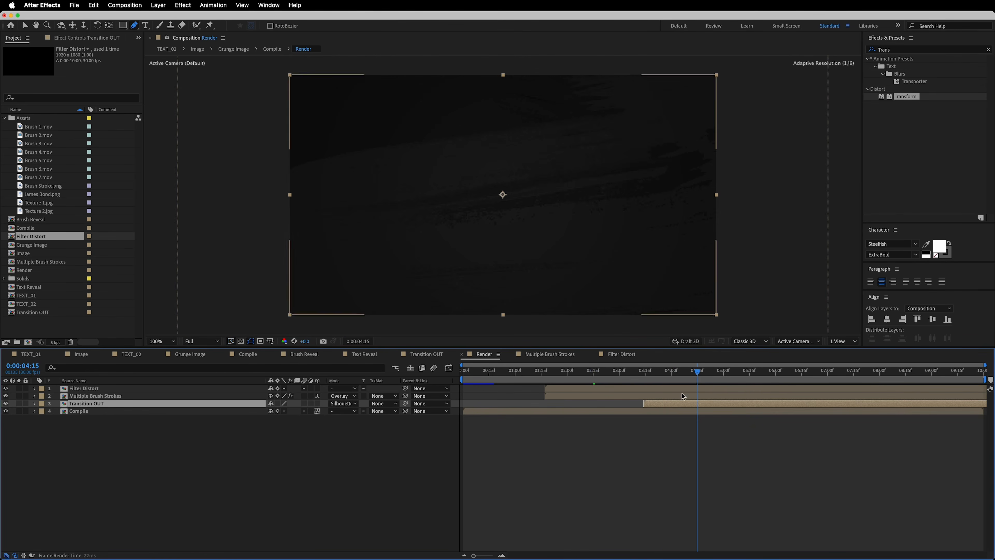
pyautogui.moveTo(645, 403); pyautogui.dragTo(703, 412)
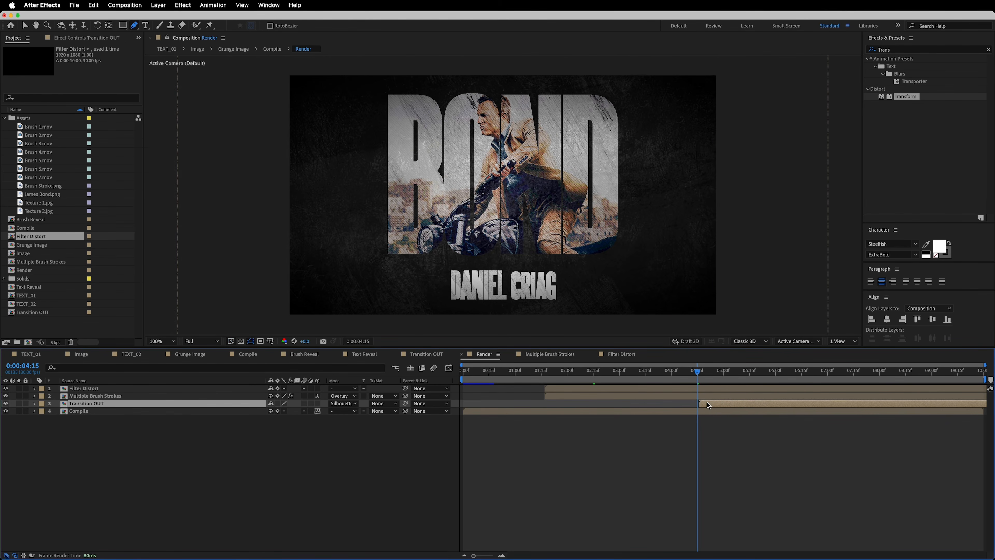
# - Scrub through Render and Grunge Image to check the timing of the TEXT_02 layer
pyautogui.moveTo(535, 375); pyautogui.dragTo(662, 389)
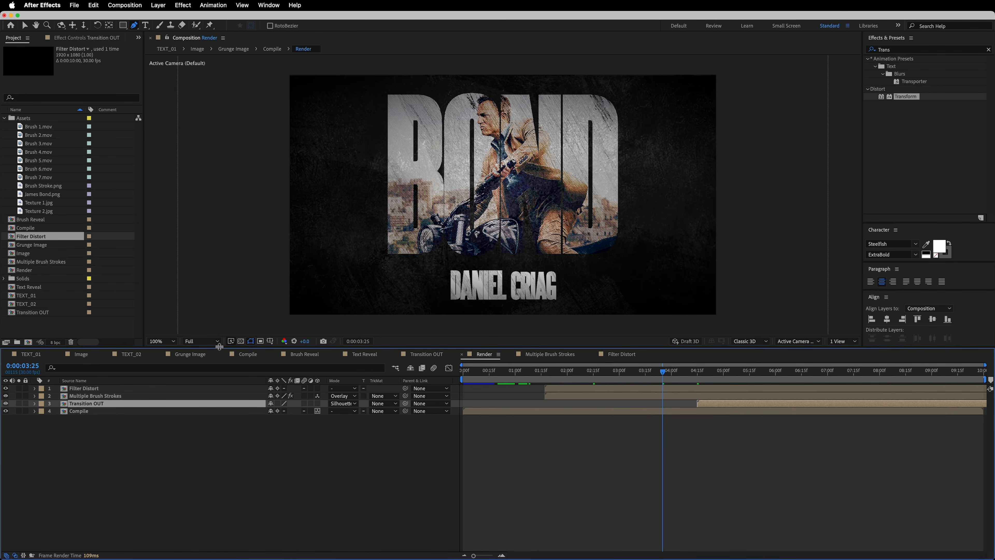
pyautogui.click(189, 357)
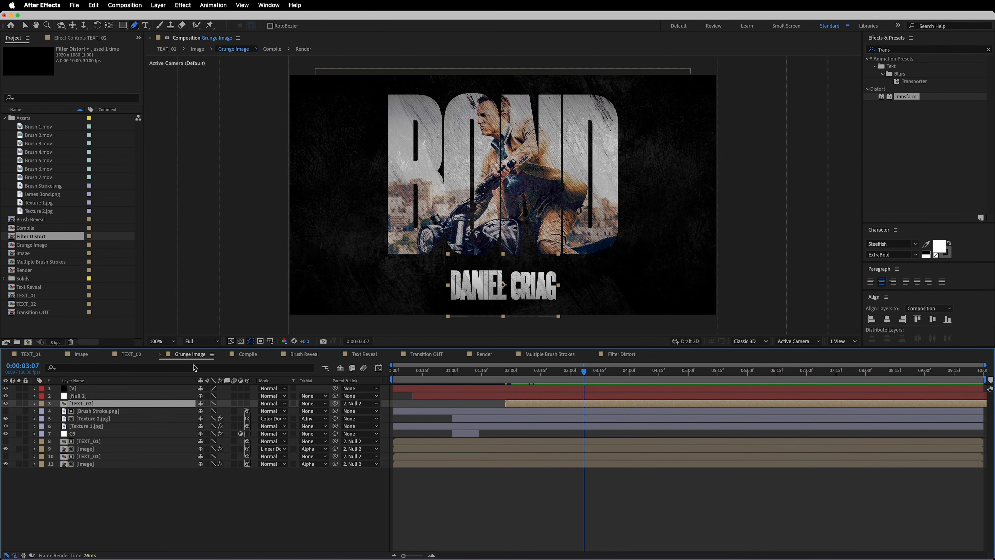
pyautogui.moveTo(525, 402); pyautogui.dragTo(494, 376)
pyautogui.click(484, 354)
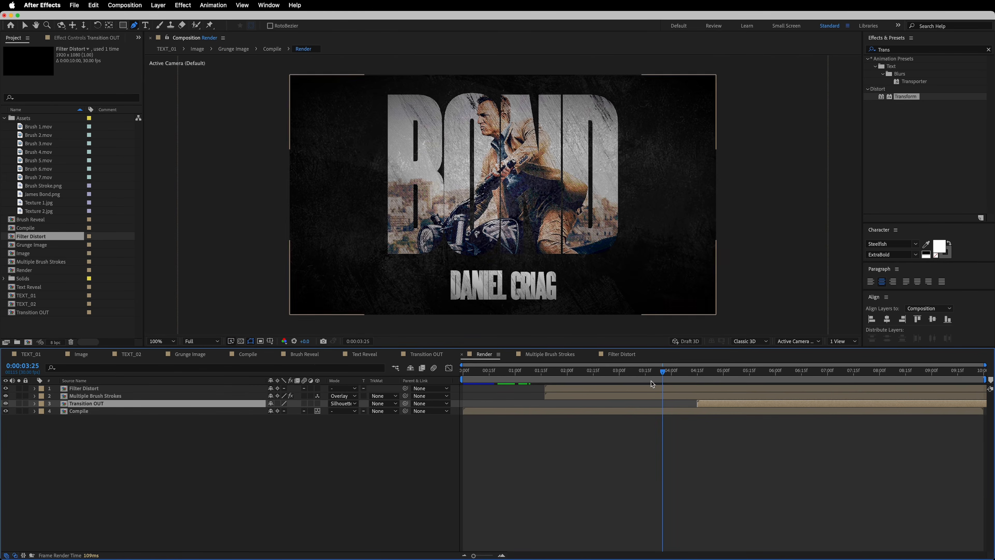
pyautogui.moveTo(607, 374)
pyautogui.mouseDown()
pyautogui.moveTo(572, 378)
pyautogui.moveTo(623, 378)
pyautogui.mouseUp()
# - Preview the Render composition from the start, and scrub back to examine the distortion around 0:00:02:11
pyautogui.press('space')
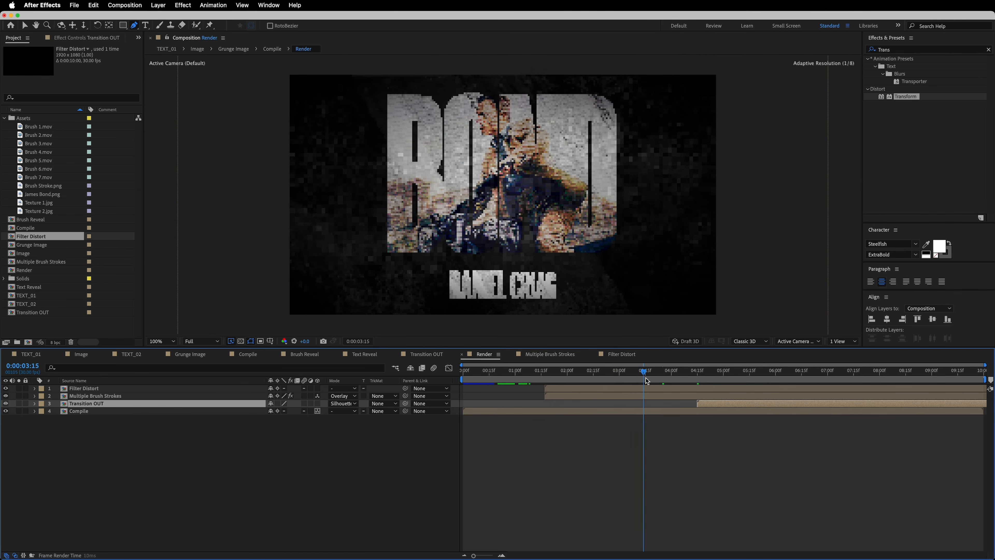
pyautogui.press('Home')
pyautogui.press('space')
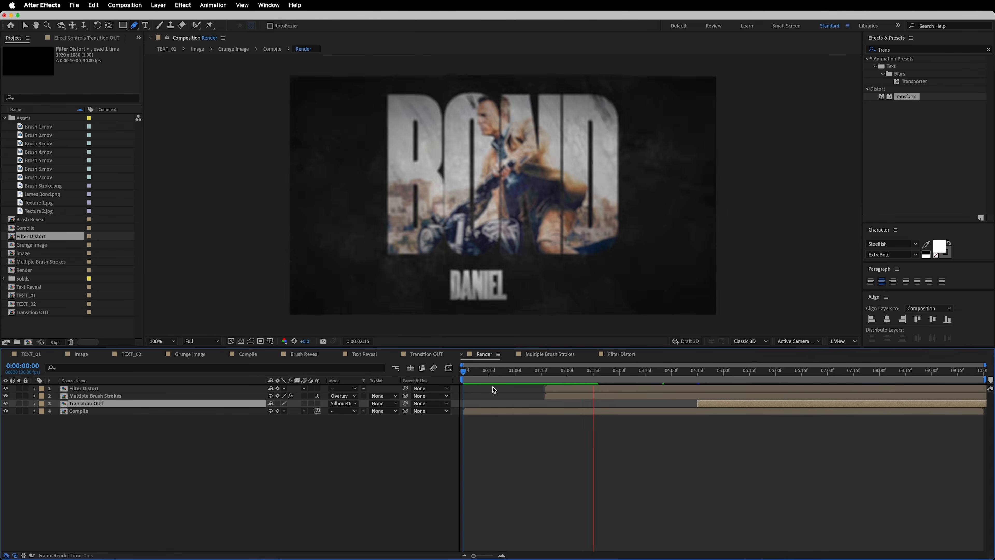
pyautogui.press('space')
pyautogui.press('space')
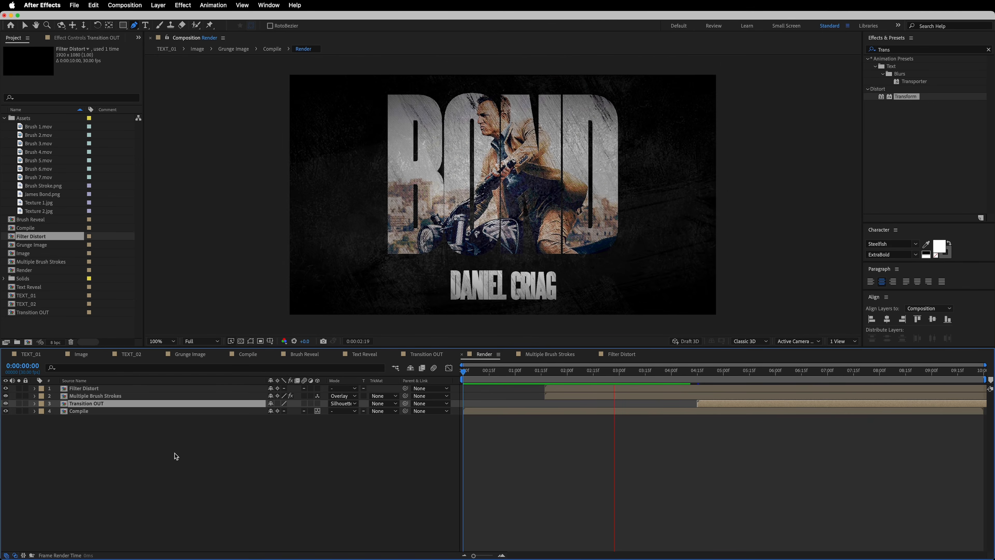
pyautogui.click(647, 373)
pyautogui.moveTo(649, 377); pyautogui.dragTo(591, 377)
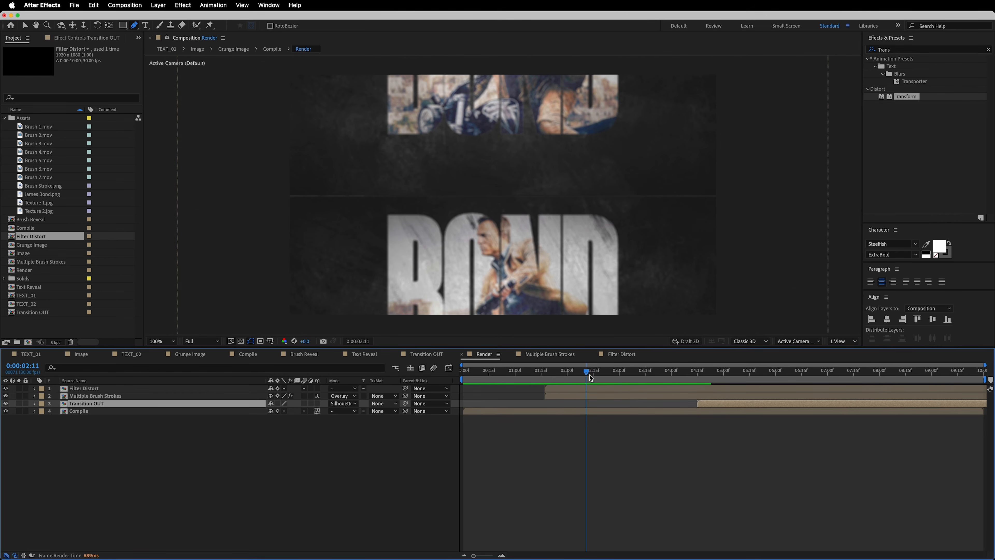
# - Scale the Compile layer in Render to 101% and collapse its properties
pyautogui.click(87, 412)
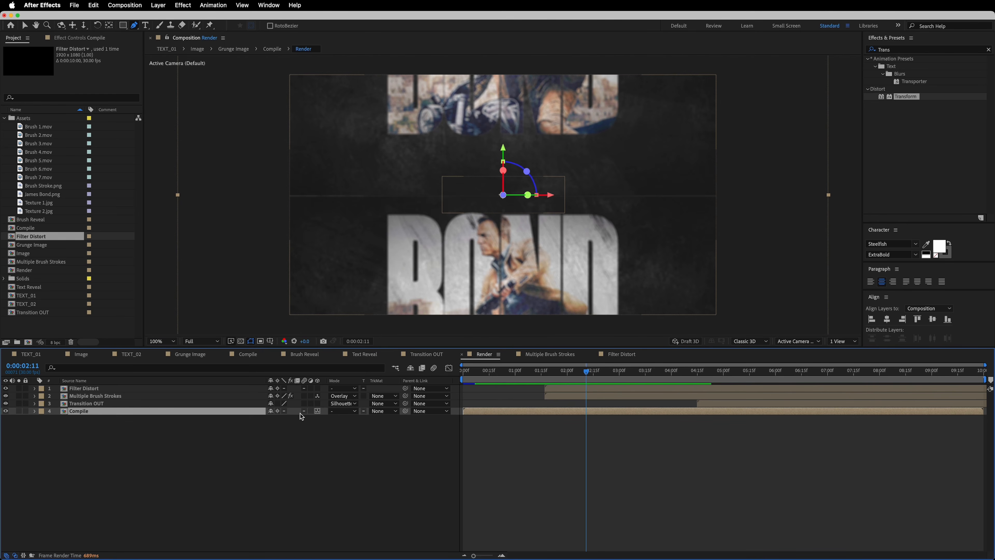
pyautogui.press('s')
pyautogui.write('101')
pyautogui.press('Return')
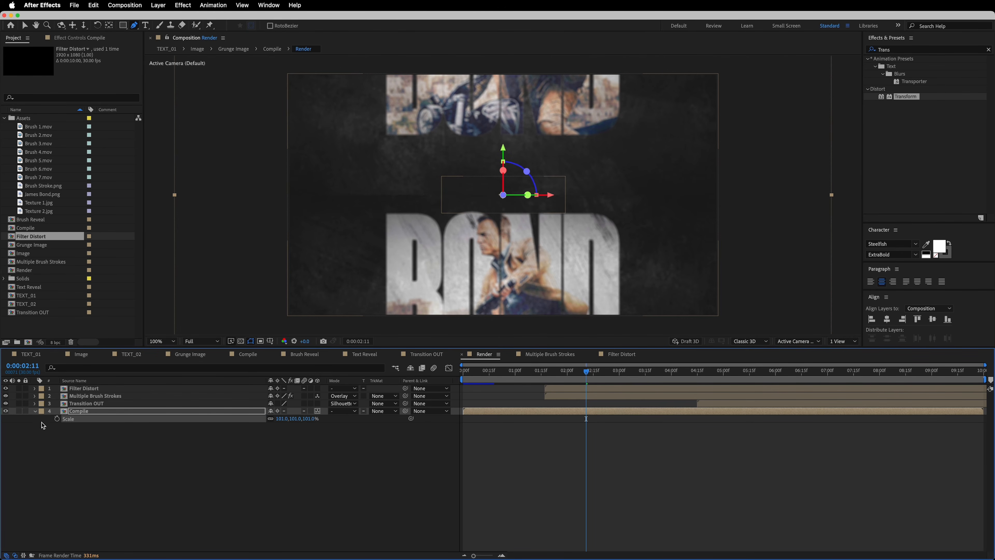
pyautogui.click(34, 411)
# - Preview the Render composition from the start and scrub through it to check the image and text reveals
pyautogui.press('Home')
pyautogui.click(110, 442)
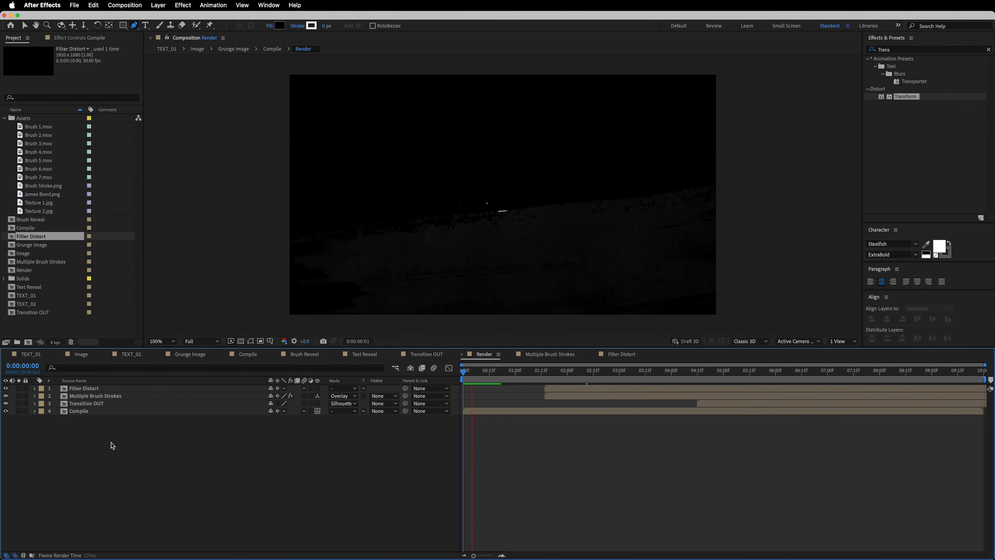
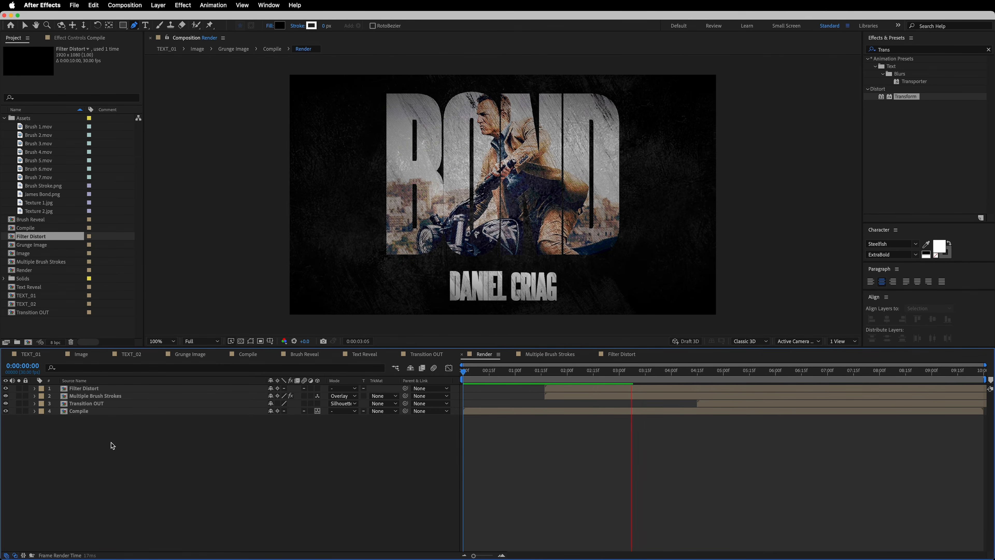
pyautogui.press('space')
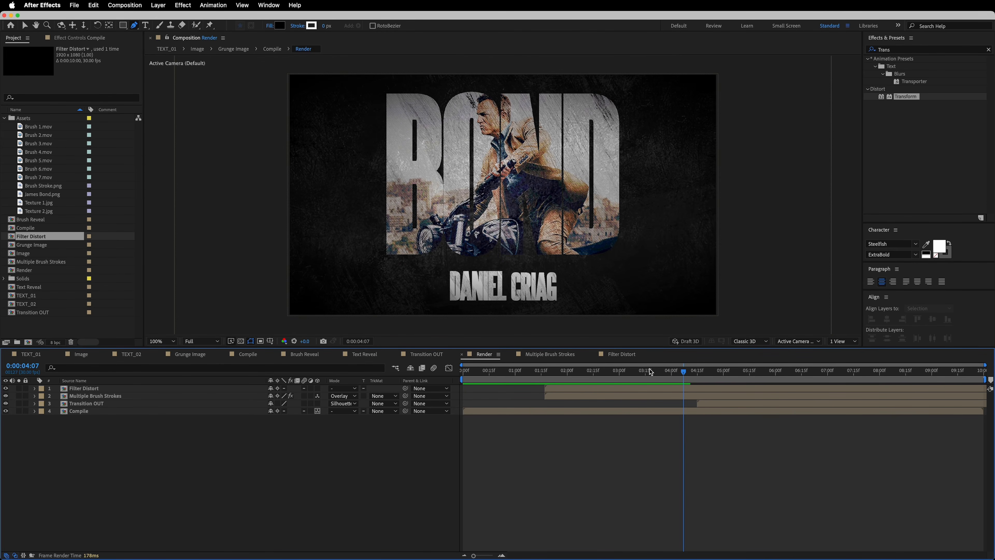
pyautogui.press('Home')
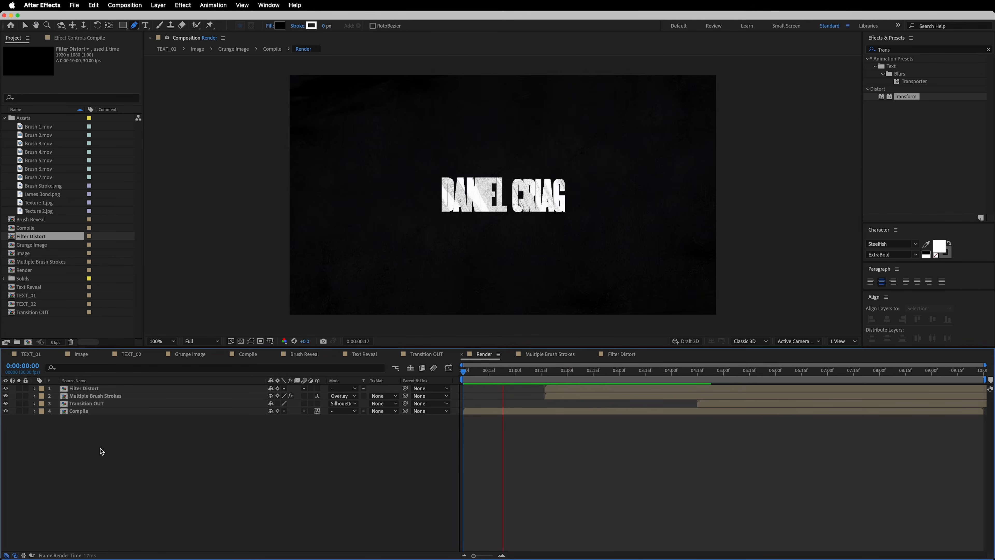
pyautogui.moveTo(552, 374); pyautogui.dragTo(302, 450)
pyautogui.press('v')
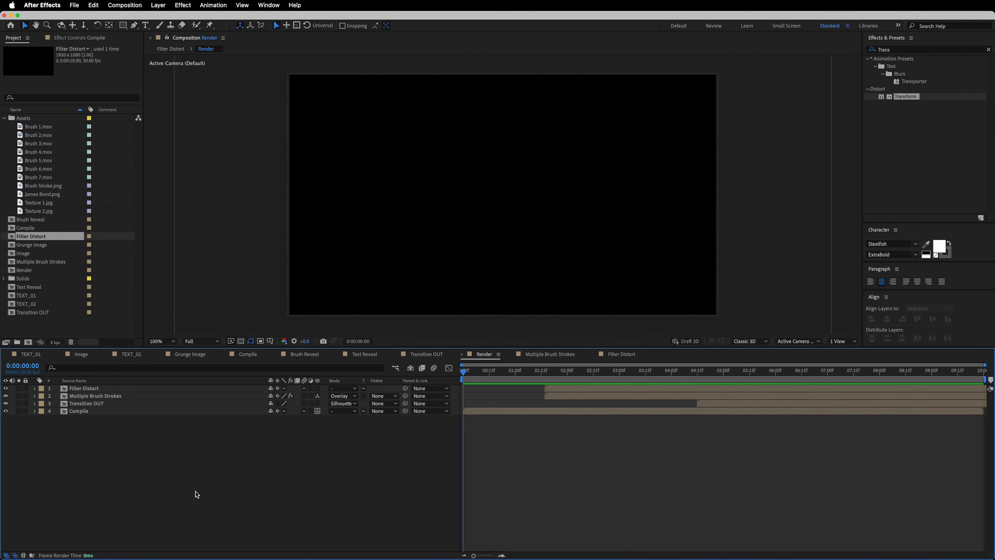
pyautogui.press('space')
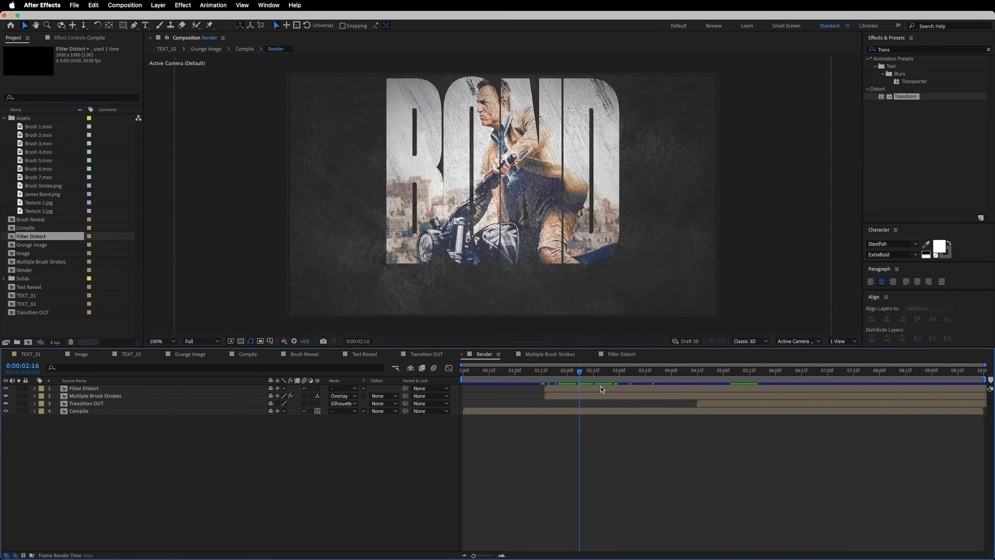
pyautogui.moveTo(600, 389); pyautogui.dragTo(521, 302)
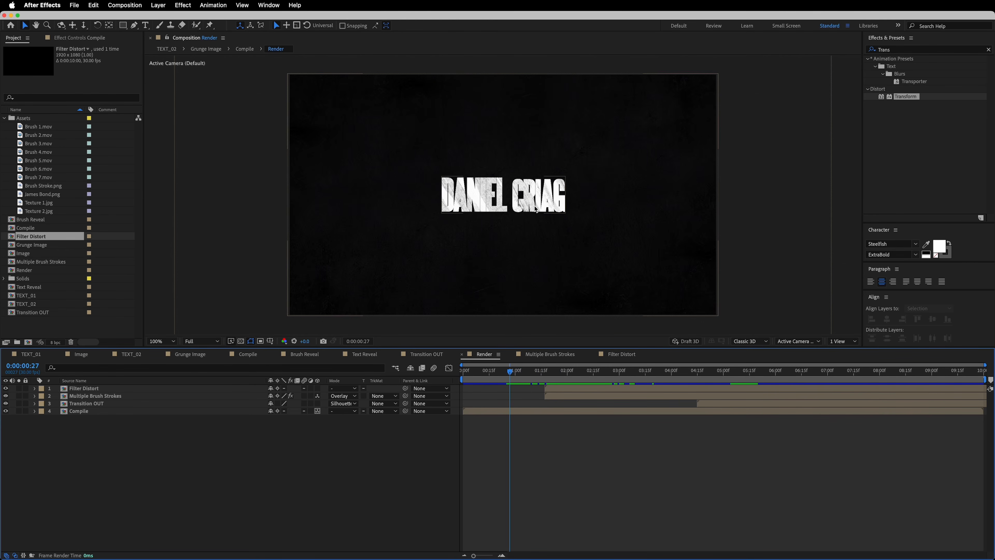
# - Correct the misspelled text layer in the TEXT_02 composition to read DANIEL CRAIG
pyautogui.click(129, 354)
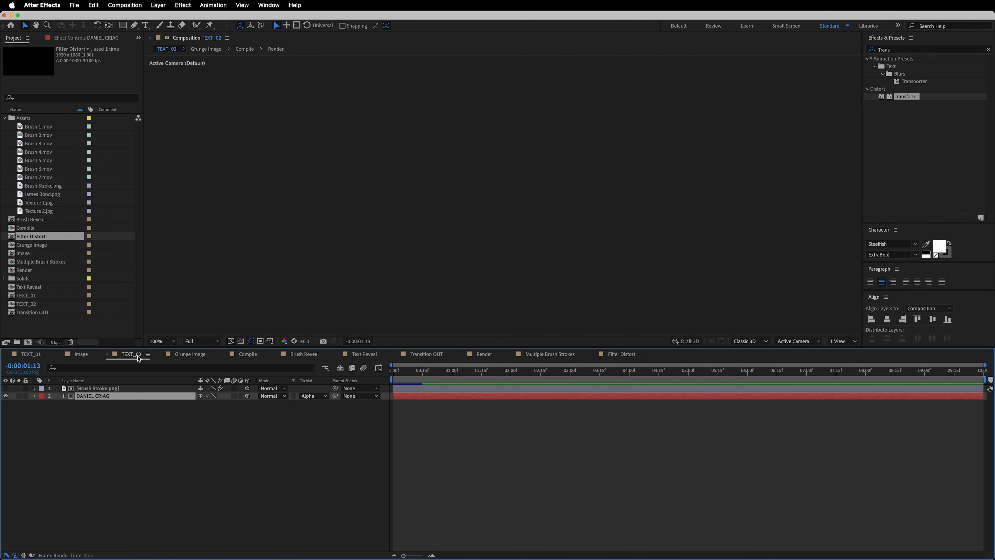
pyautogui.click(537, 371)
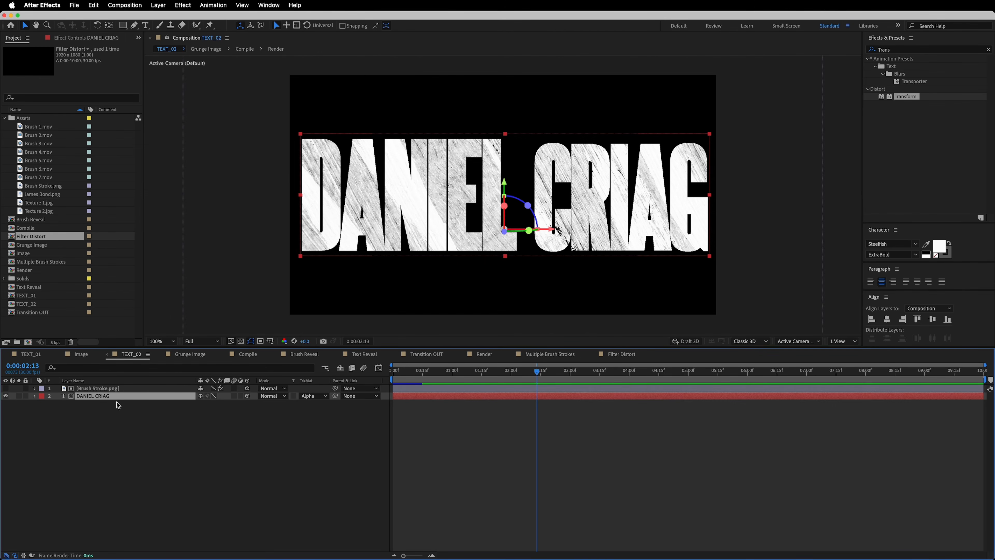
pyautogui.doubleClick(103, 396)
pyautogui.click(681, 162)
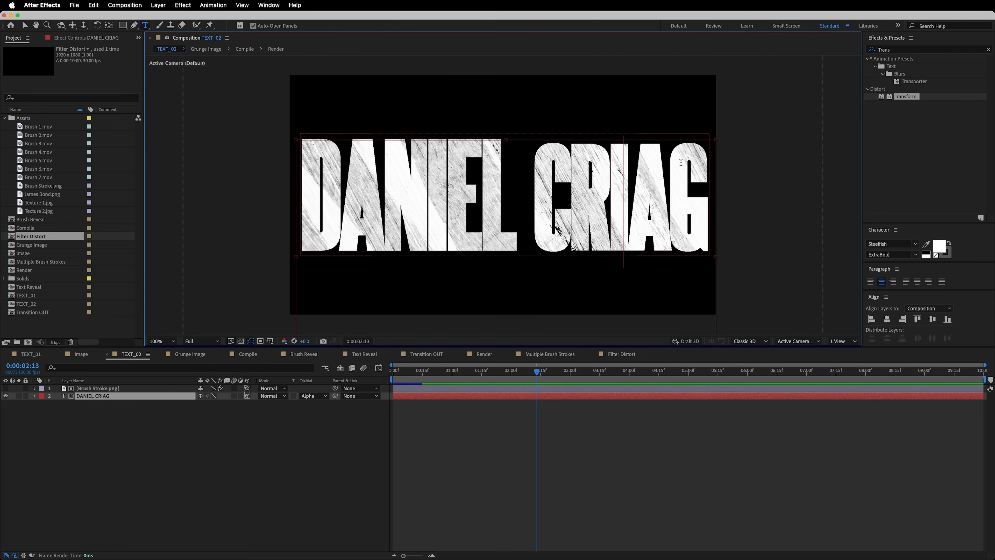
pyautogui.press('BackSpace')
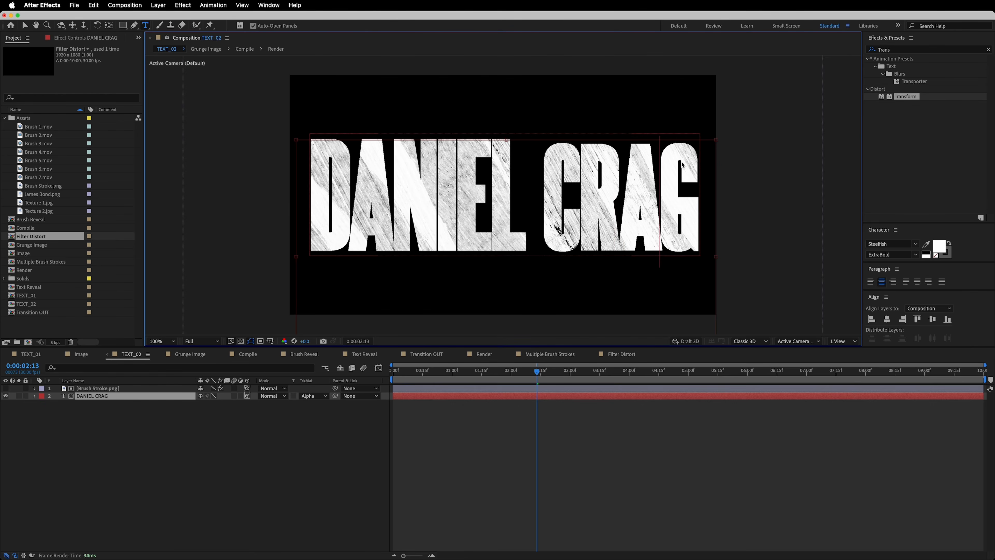
pyautogui.click(681, 165)
pyautogui.write('i')
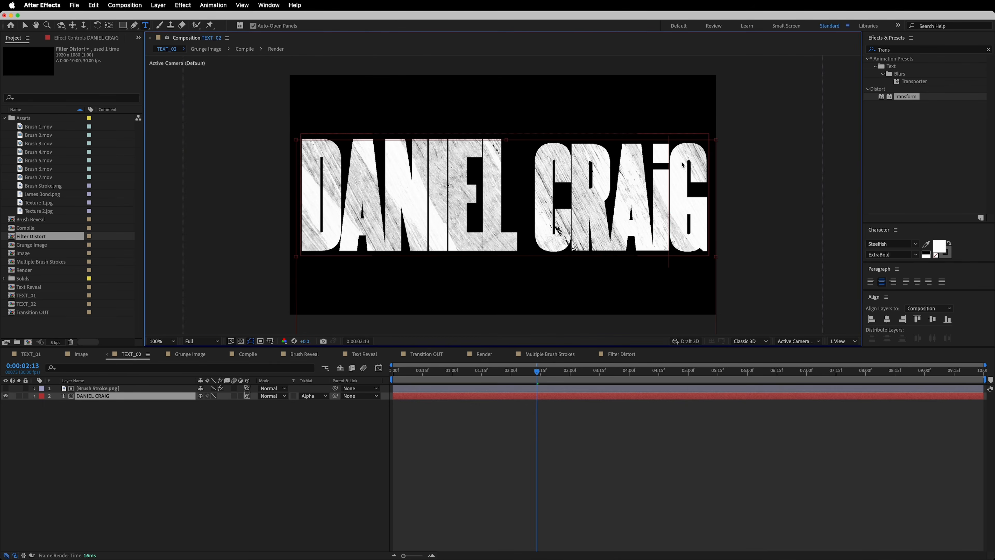
pyautogui.press('BackSpace')
pyautogui.write('I')
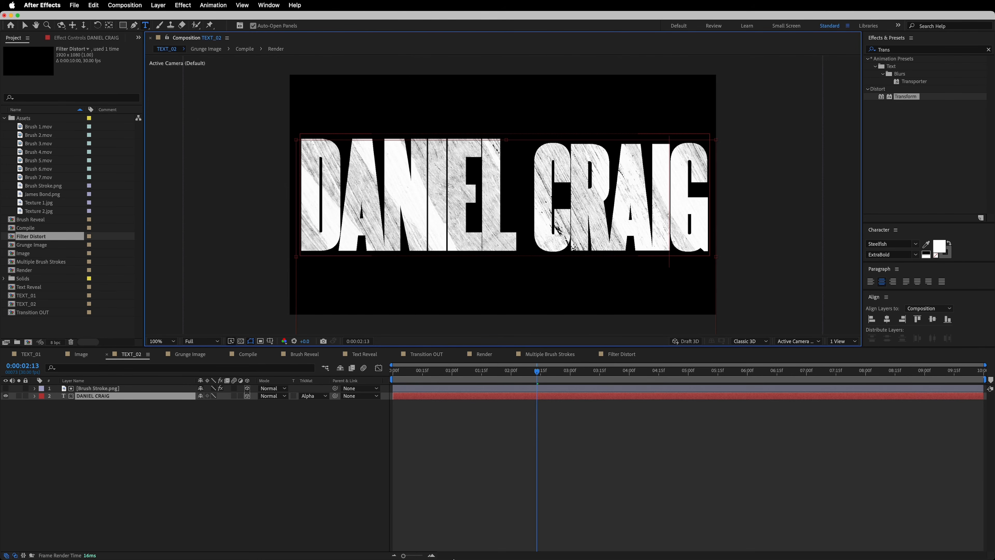
pyautogui.click(330, 440)
# - Return to the Render composition and play it from the start to check the corrected name
pyautogui.click(486, 354)
pyautogui.click(514, 370)
pyautogui.moveTo(493, 371); pyautogui.dragTo(285, 442)
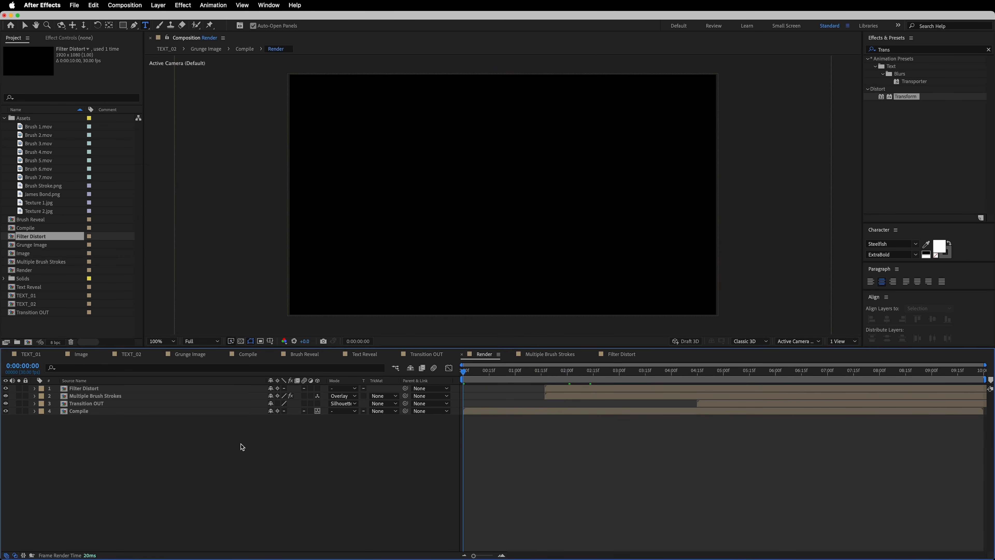
pyautogui.press('space')
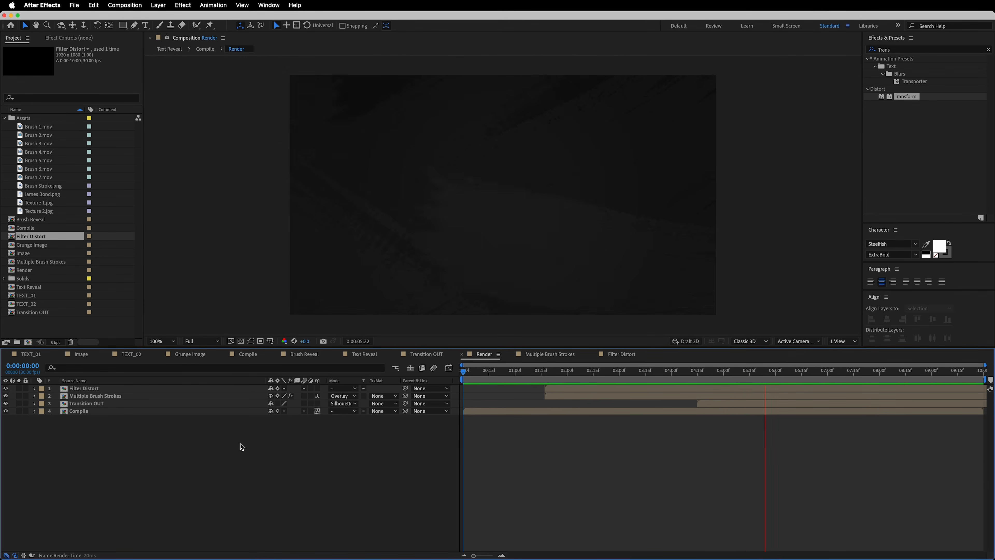
# - Trim the end of Render's work area to 0:00:06:13, shorten it further to 0:00:05:11, and preview it
pyautogui.press('space')
pyautogui.press('n')
pyautogui.press('space')
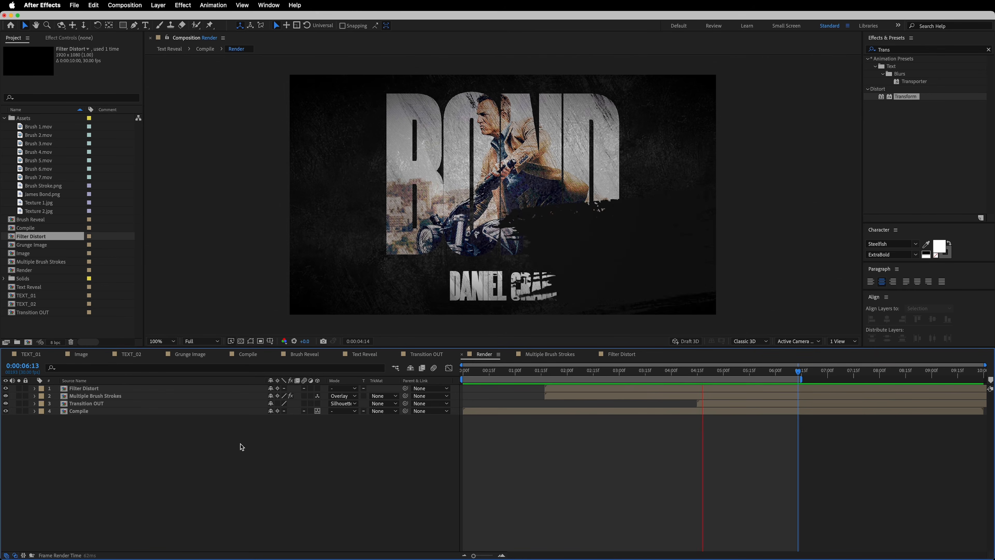
pyautogui.press('space')
pyautogui.press('n')
pyautogui.press('space')
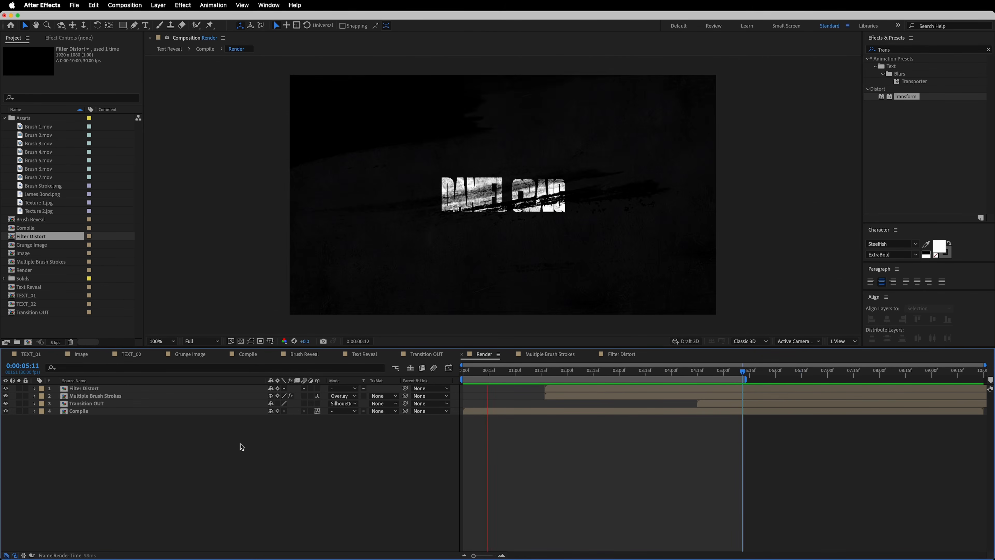